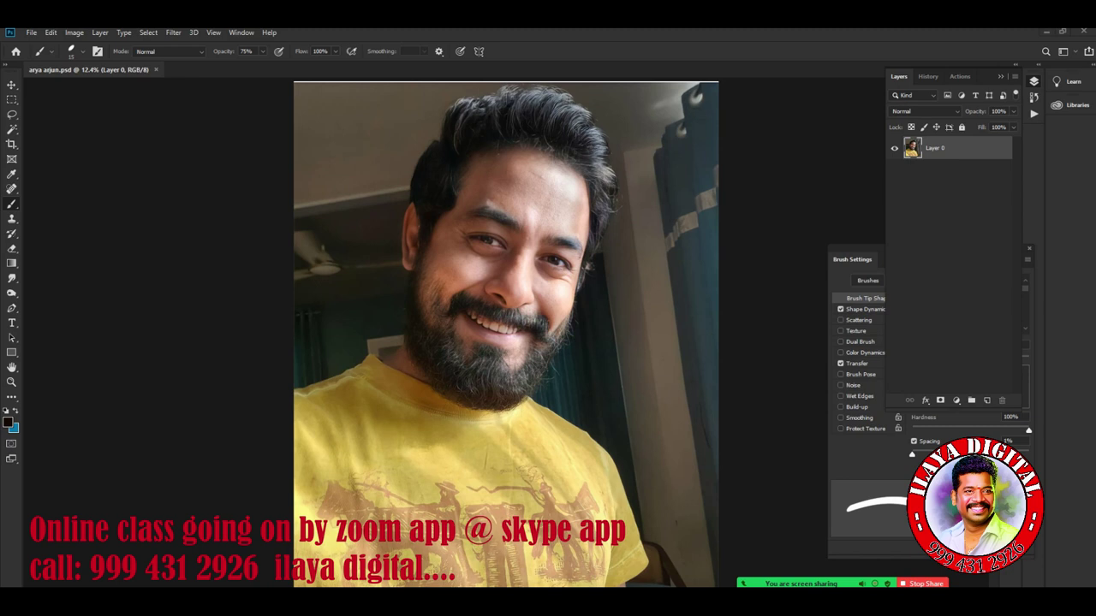
Start a Pen-tool path at the beard edge with a second anchor on the shoulder edge
scroll(512, 427, "up", 5)
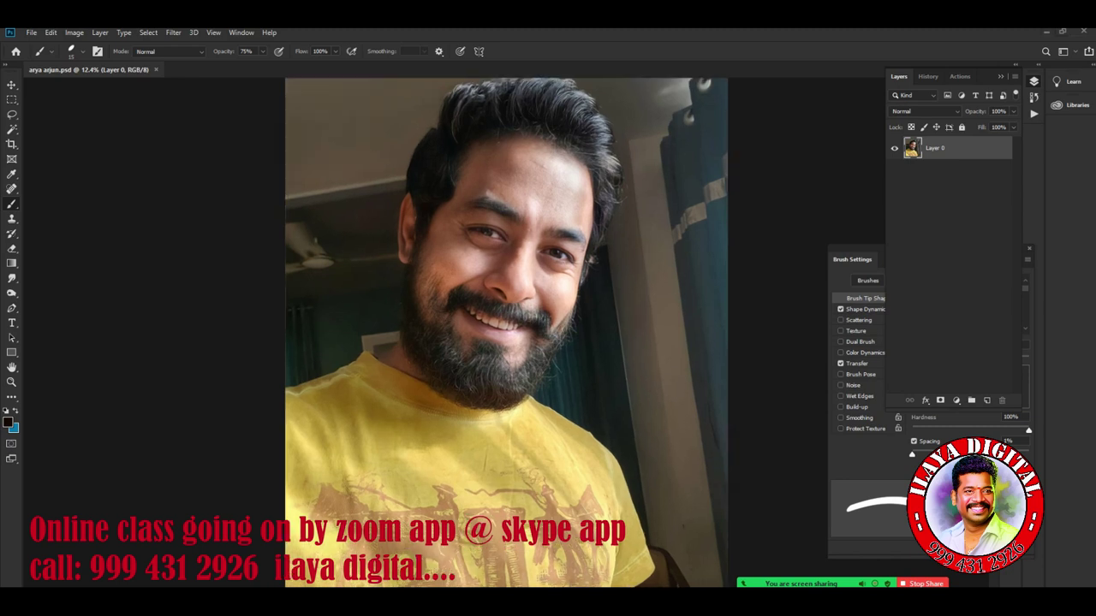
key("p")
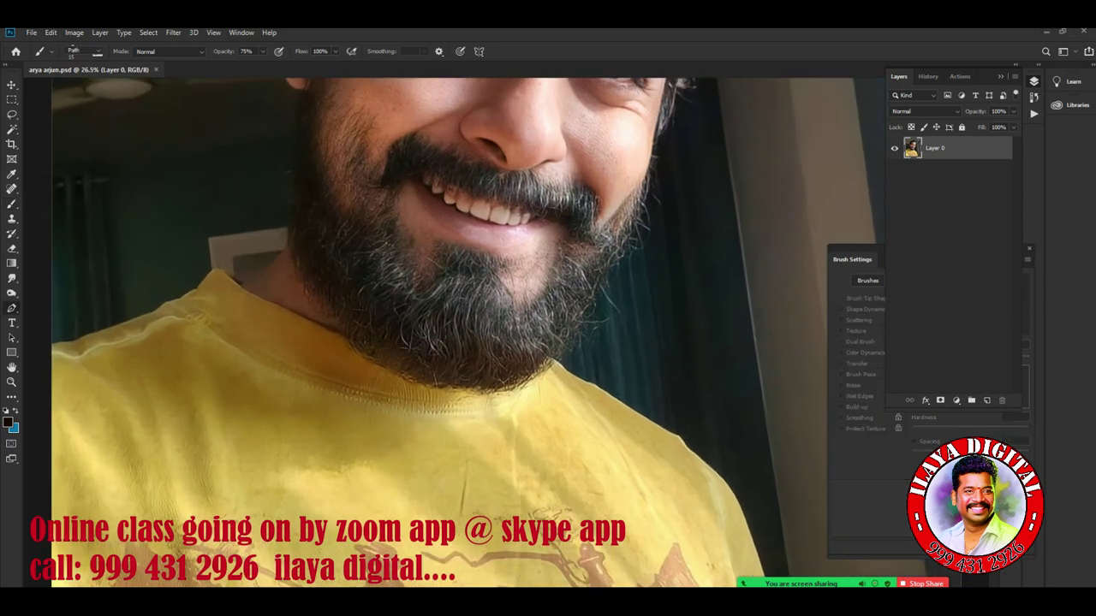
scroll(456, 333, "down", 1)
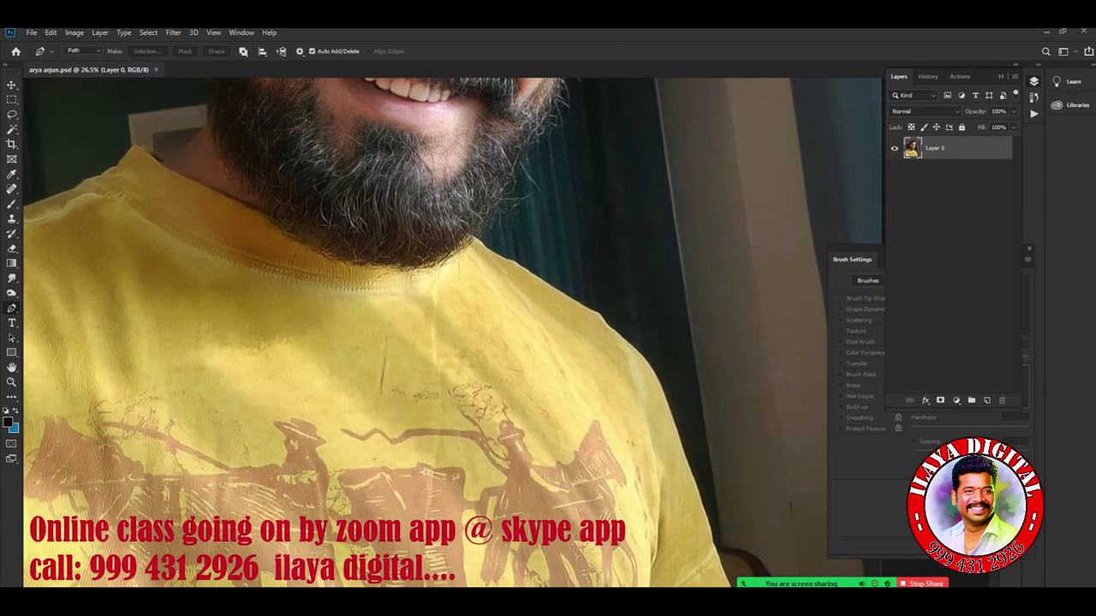
left_click(476, 241)
left_click(598, 316)
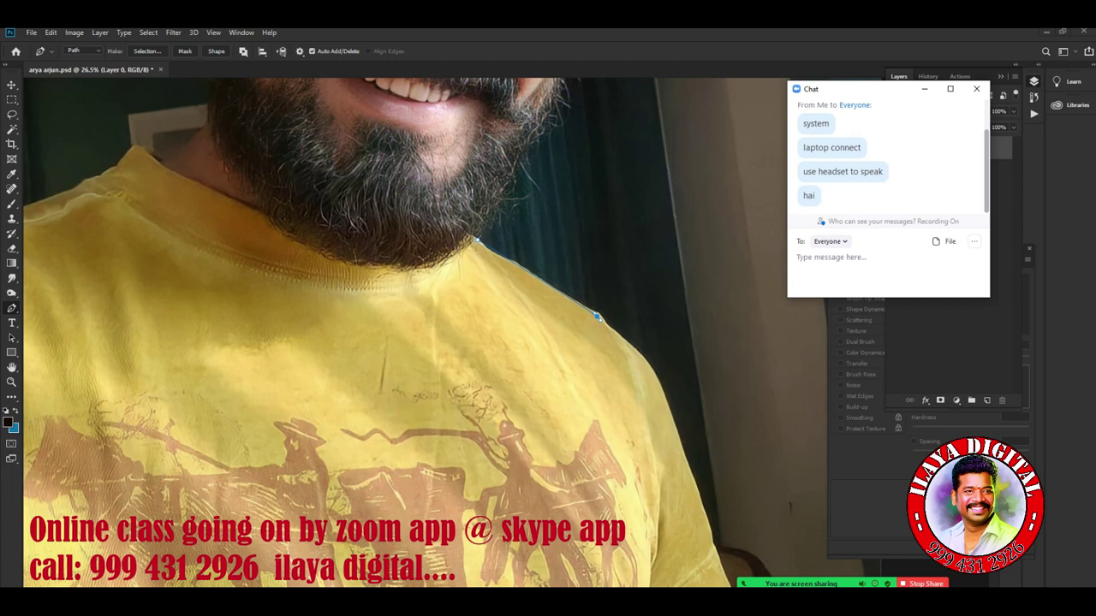
Open and dismiss Zoom's meeting Security menu twice
left_click(753, 583)
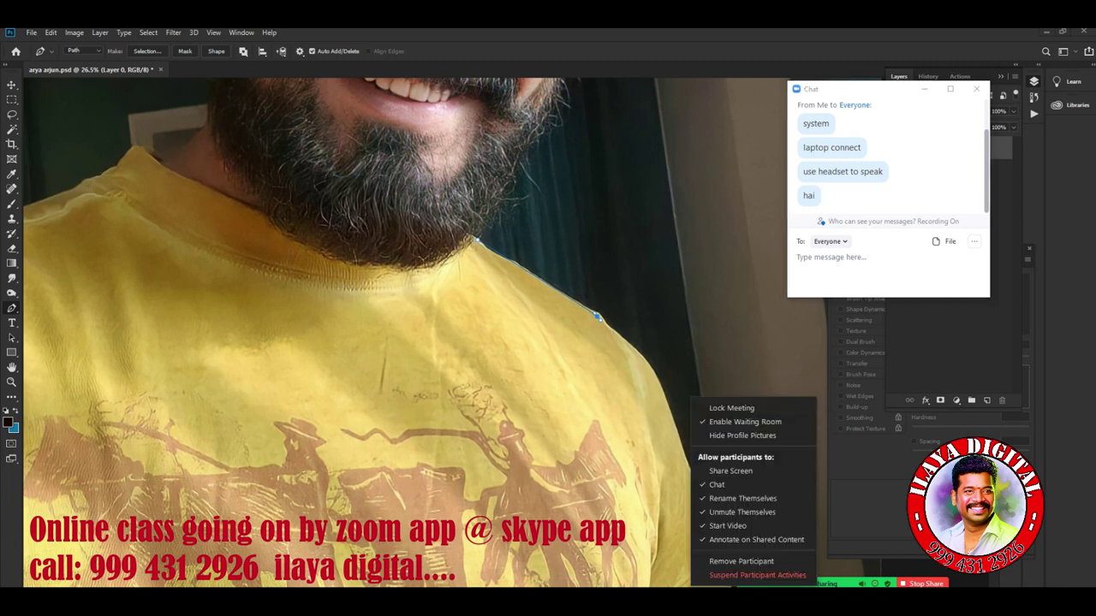
key("Escape")
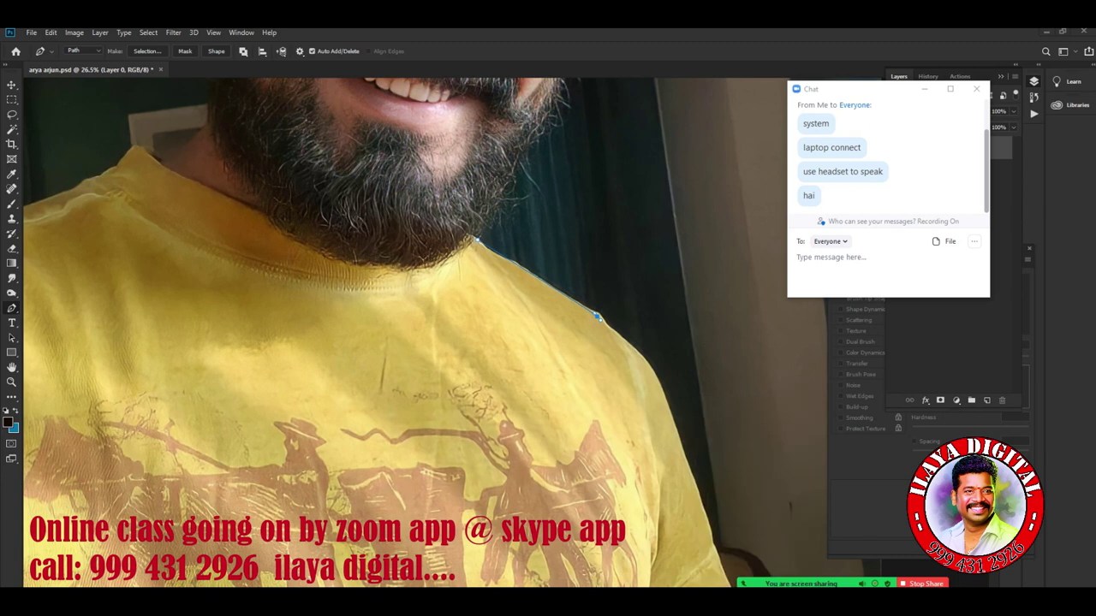
left_click(753, 583)
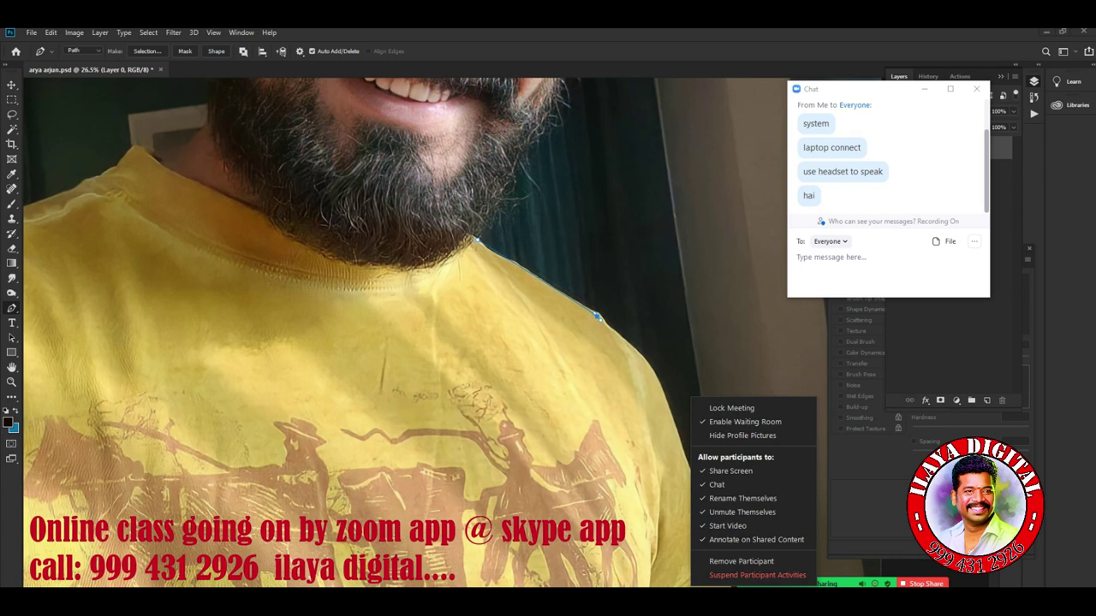
key("Escape")
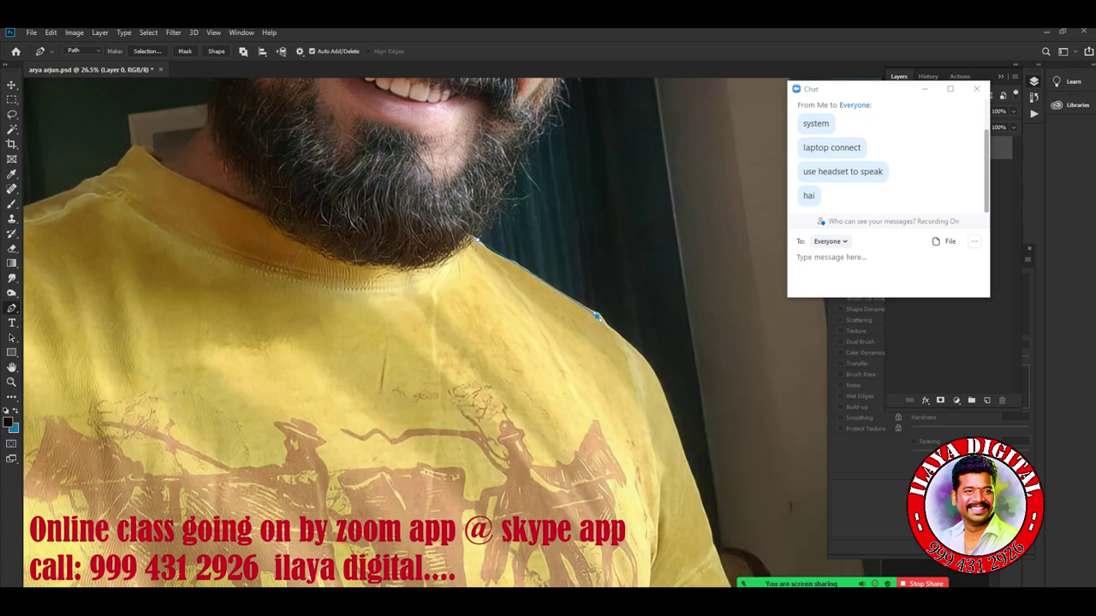
Undo the last pen anchor and place a new point lower on the shoulder
key("ctrl+z")
scroll(604, 331, "up", 3)
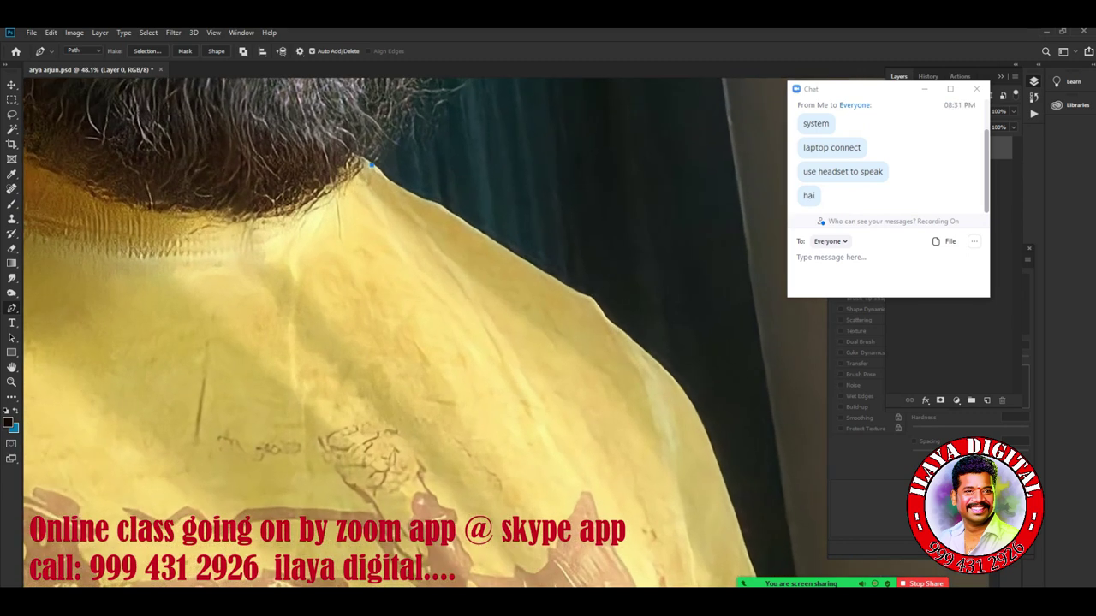
left_click(646, 324)
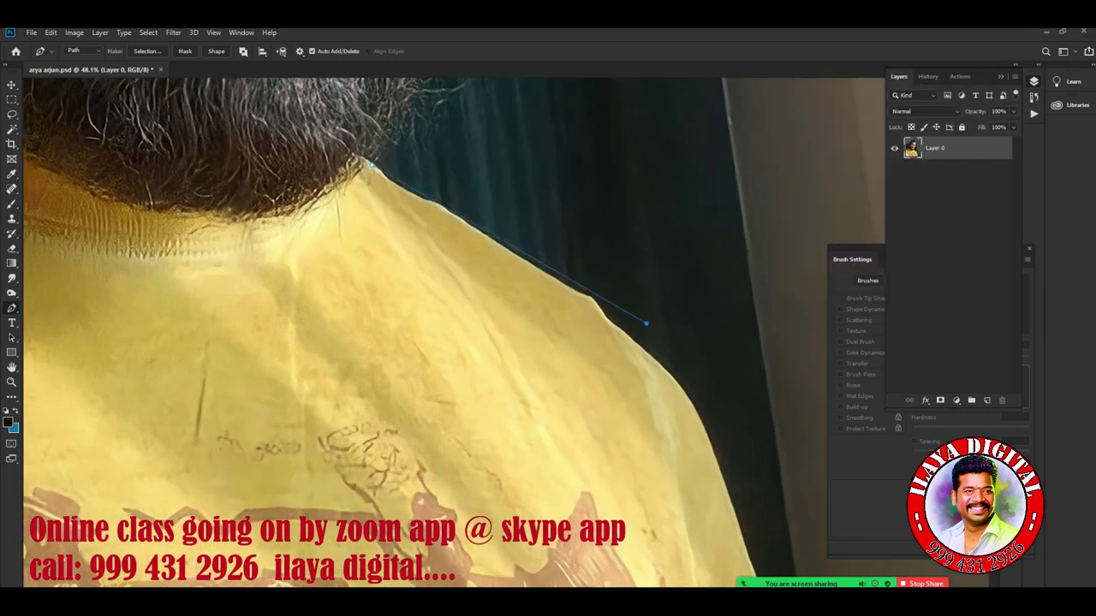
Restart the path where the beard meets the shirt, undoing misplaced shoulder points
key("ctrl+z")
key("ctrl+z")
left_click(371, 161)
left_click_drag(562, 280, 599, 303)
key("ctrl+z")
scroll(341, 161, "up", 5)
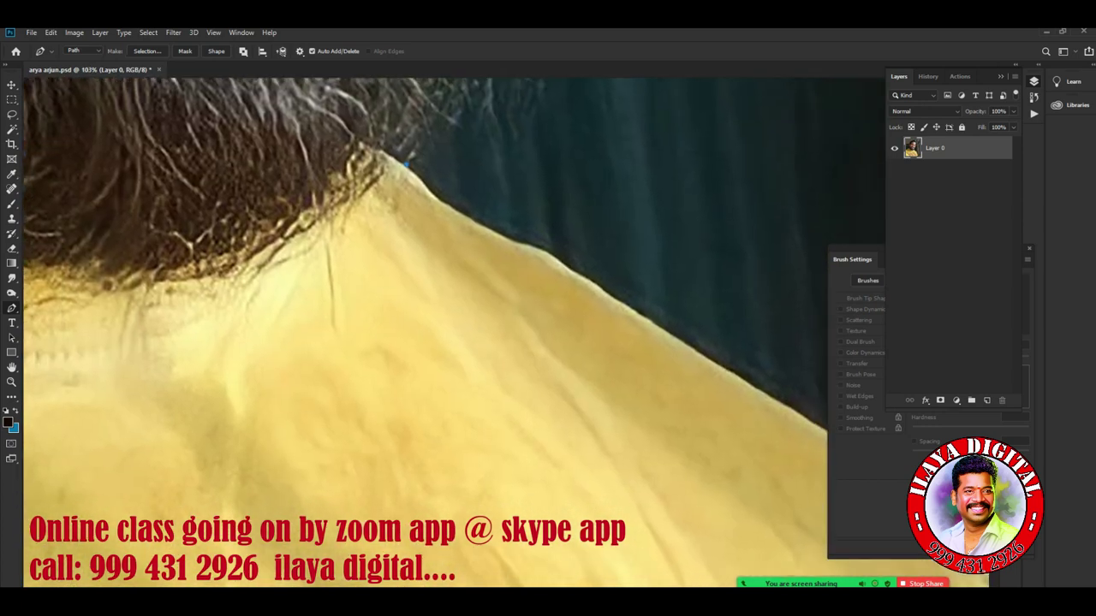
left_click(430, 198)
left_click(466, 215)
left_click(503, 232)
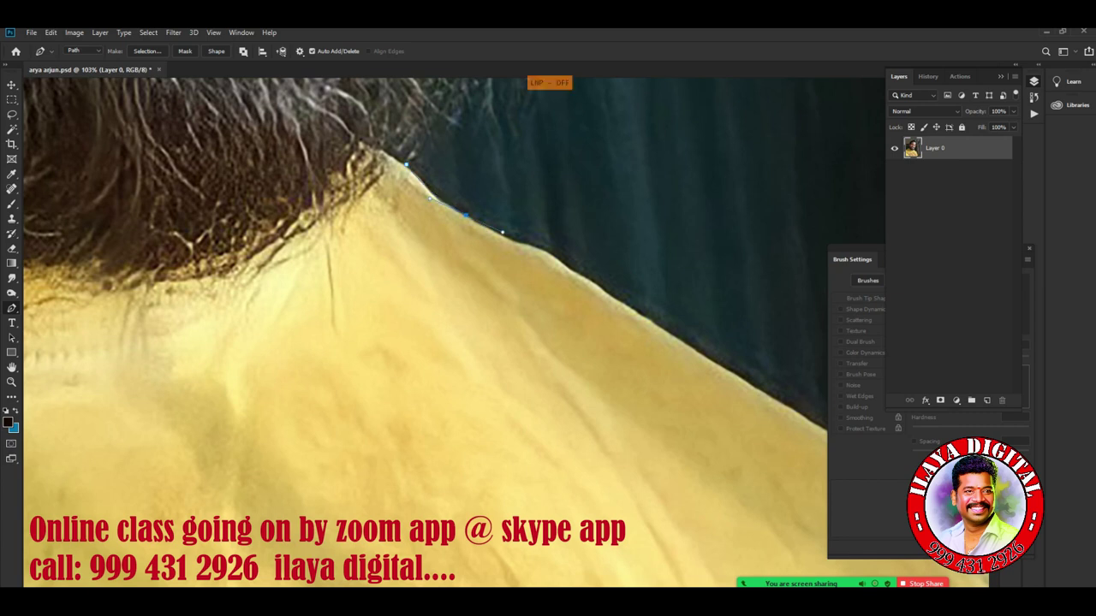
key("ctrl+z")
key("ctrl+z")
key("ctrl+z")
Lay straight and curved anchors along the right shoulder edge
left_click_drag(439, 200, 466, 216)
left_click(469, 216)
key("ctrl+z")
key("ctrl+z")
left_click(423, 184)
left_click(453, 205)
left_click(484, 225)
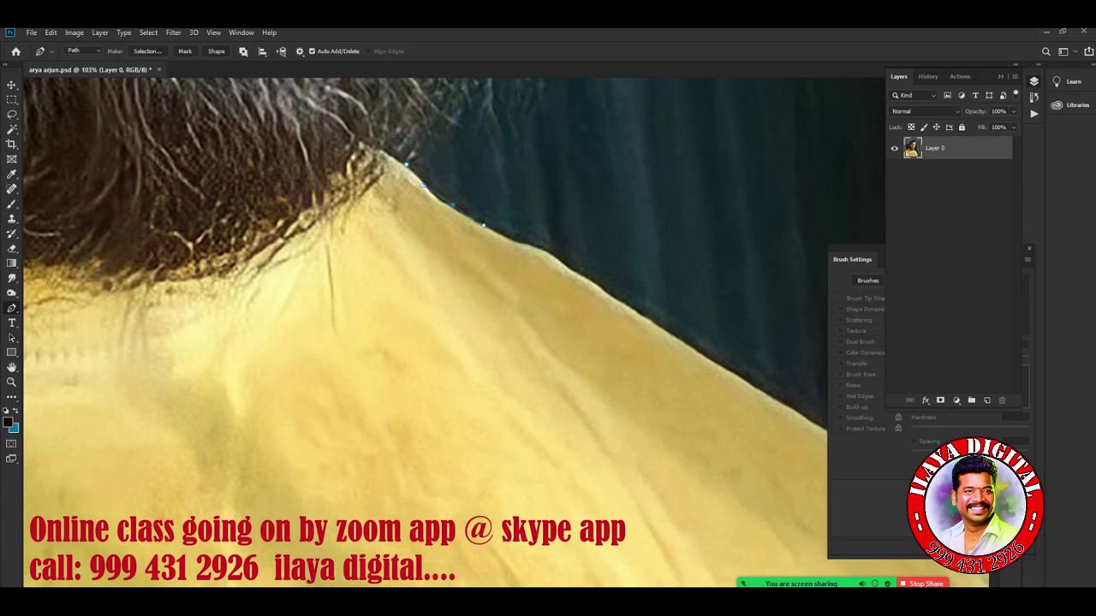
left_click_drag(577, 274, 602, 290)
scroll(411, 334, "down", 3)
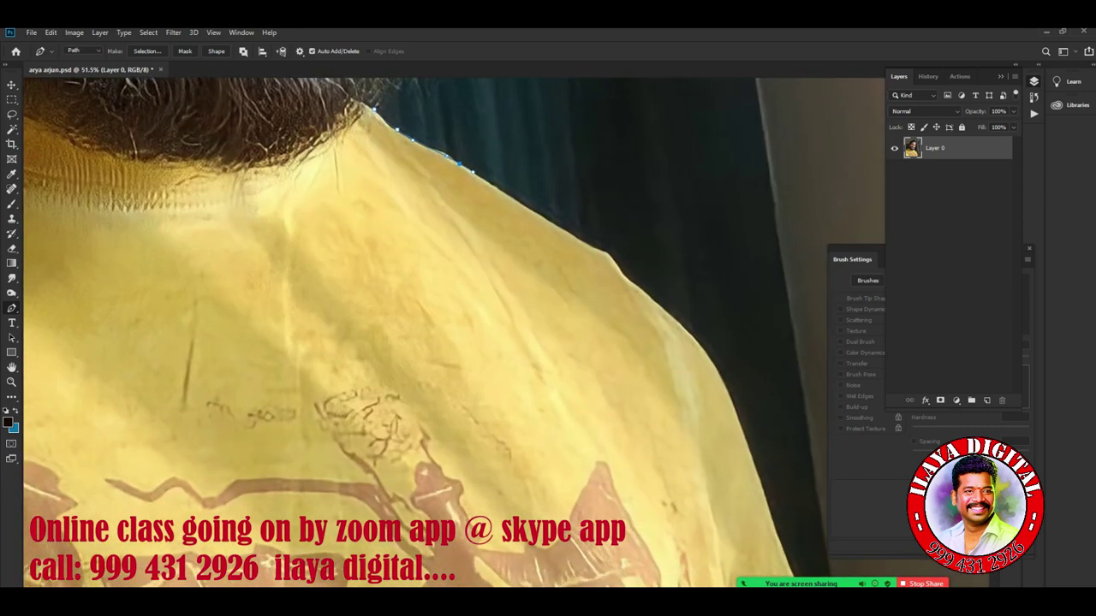
left_click(593, 249)
Extend the path down the right sleeve, around its bend, toward the image bottom
left_click_drag(691, 330, 601, 81)
left_click(689, 298)
left_click(703, 345)
left_click(719, 392)
left_click(728, 429)
left_click(730, 446)
left_click_drag(730, 446, 665, 233)
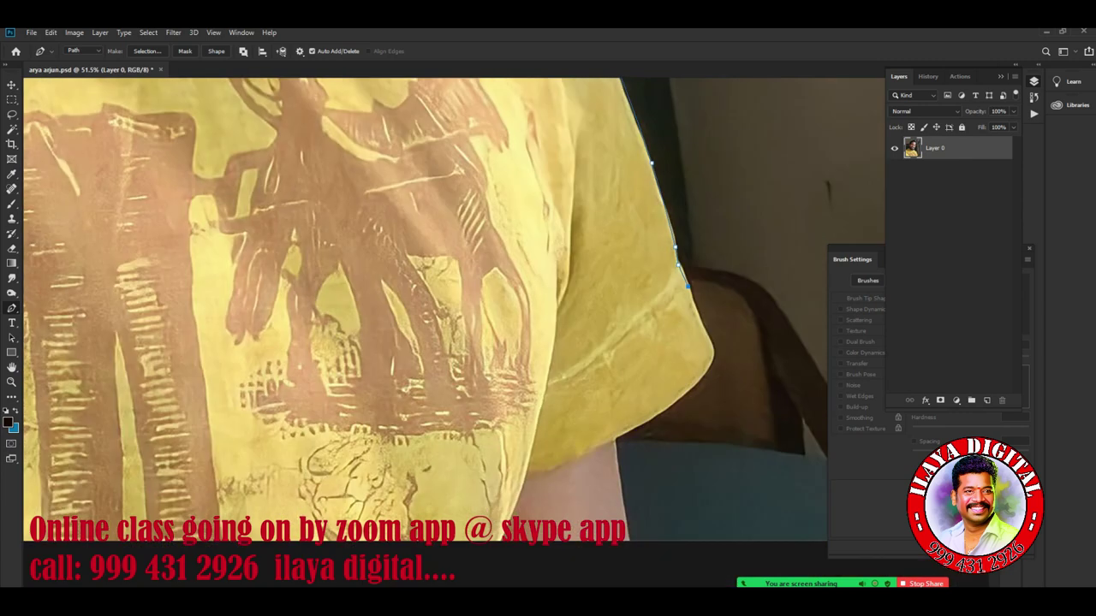
left_click(689, 293)
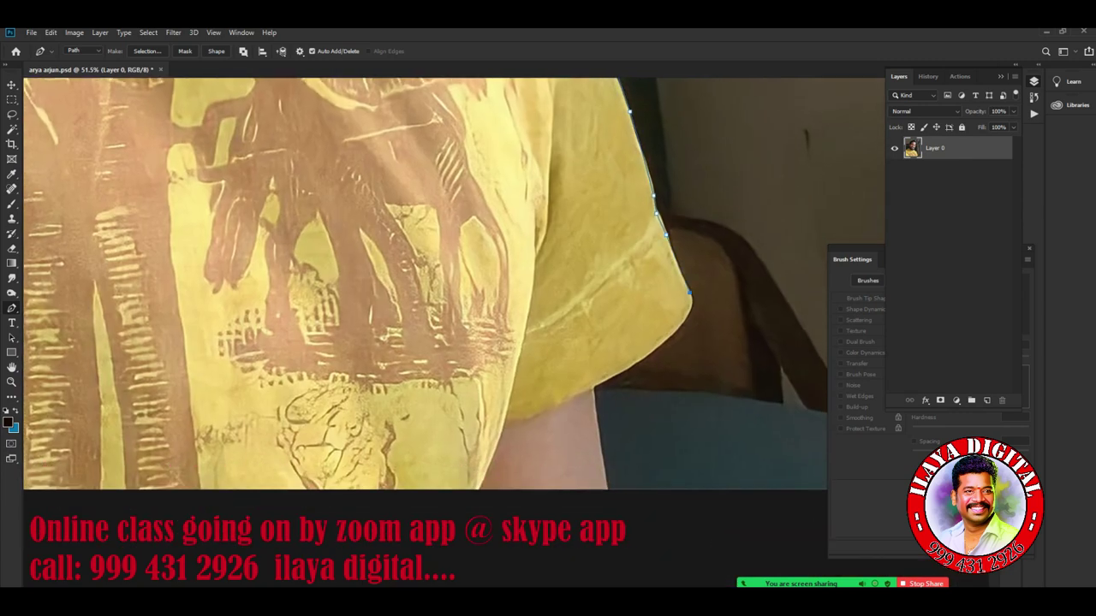
left_click_drag(680, 324, 695, 307)
left_click(593, 385)
Zoom out and run the path along the image bottom toward the left shoulder
key("ctrl+minus")
key("ctrl+minus")
key("ctrl+minus")
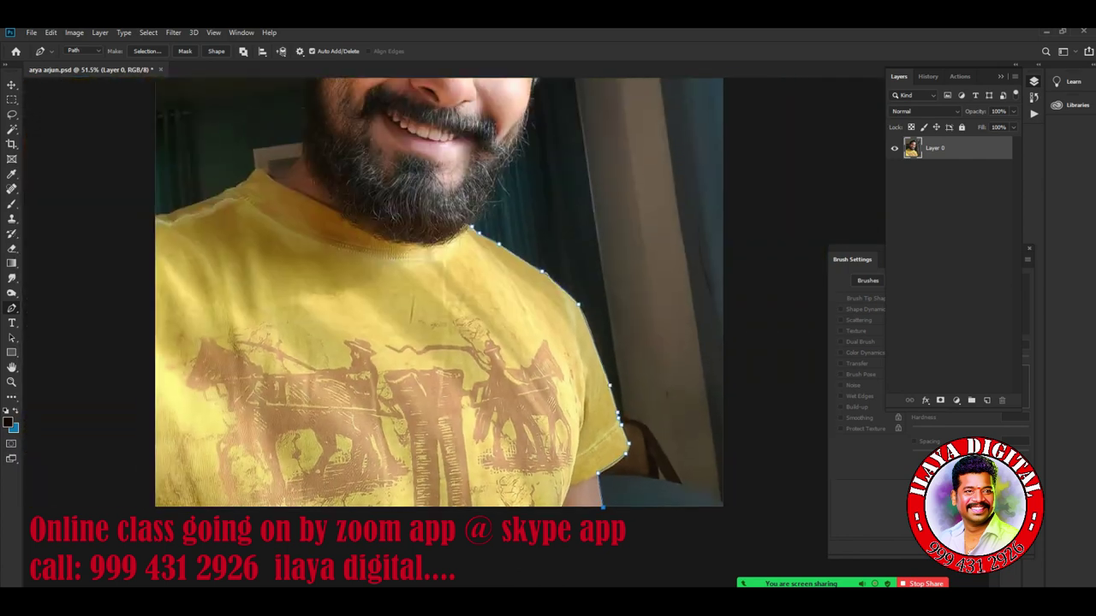
scroll(454, 283, "left", 5)
left_click(403, 484)
left_click(382, 384)
left_click_drag(382, 384, 99, 479)
scroll(479, 282, "up", 2)
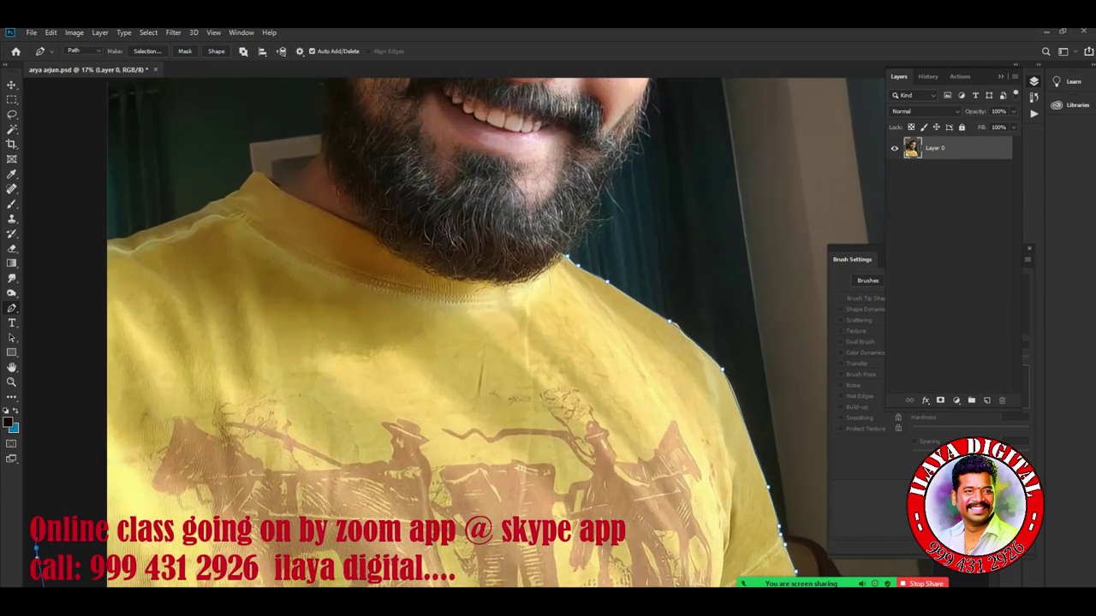
scroll(480, 283, "up", 2)
scroll(479, 283, "up", 2)
Add curved anchors up the left shoulder and collar to where the collar meets the beard
left_click_drag(334, 291, 302, 299)
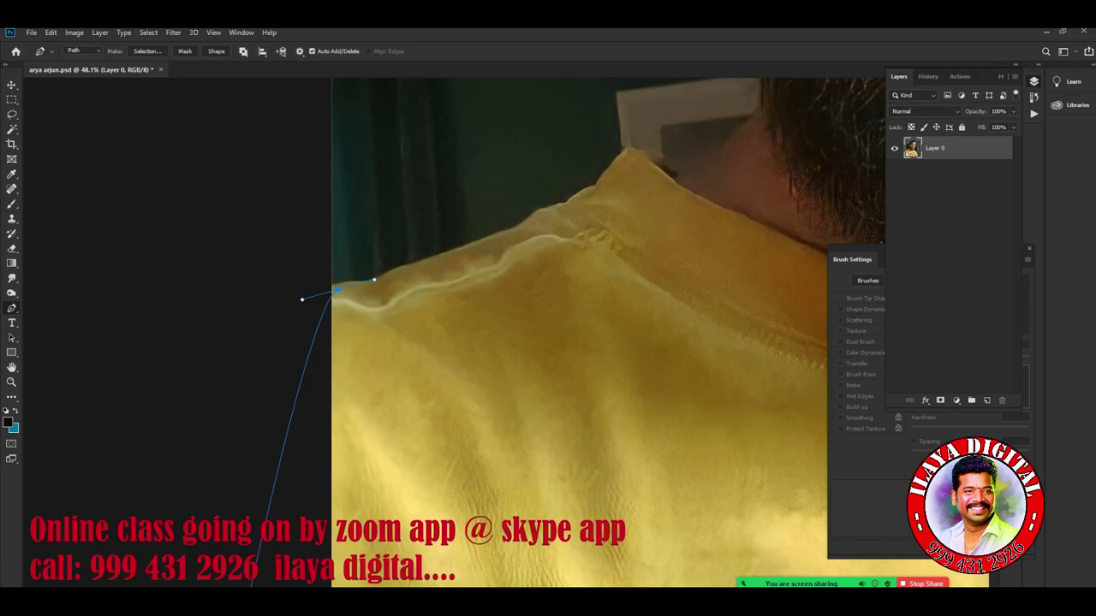
left_click(335, 291, "alt")
left_click_drag(536, 213, 597, 184)
left_click_drag(599, 257, 322, 448)
left_click_drag(350, 341, 419, 376)
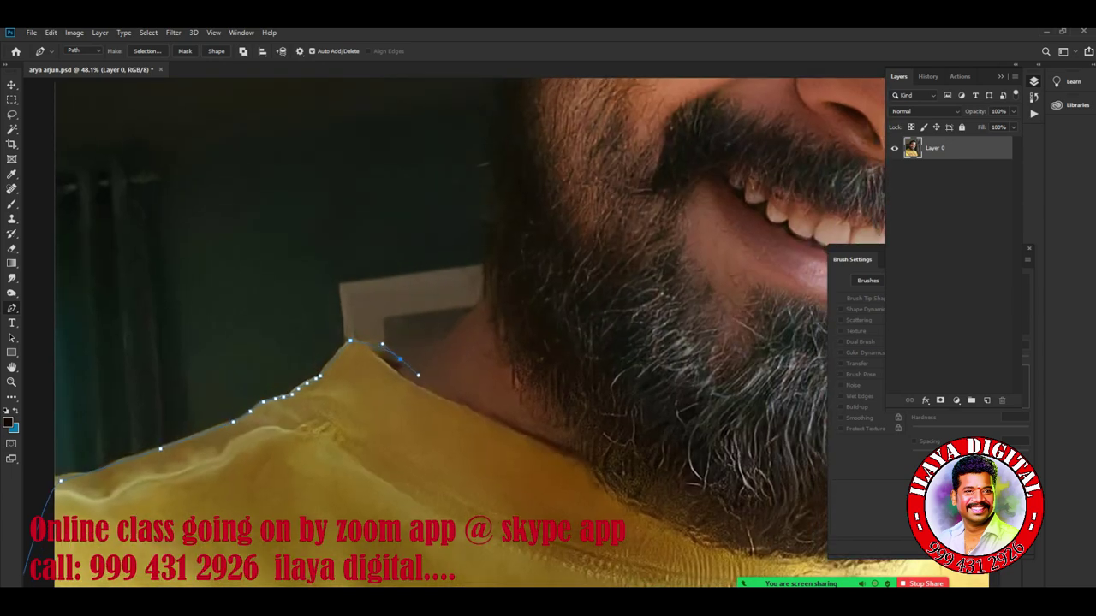
left_click_drag(399, 360, 404, 361)
left_click(492, 291)
Follow the left beard edge up to just below the ear, breaking the curve handle there
scroll(517, 430, "down", 3)
scroll(556, 334, "up", 3)
scroll(557, 334, "up", 3)
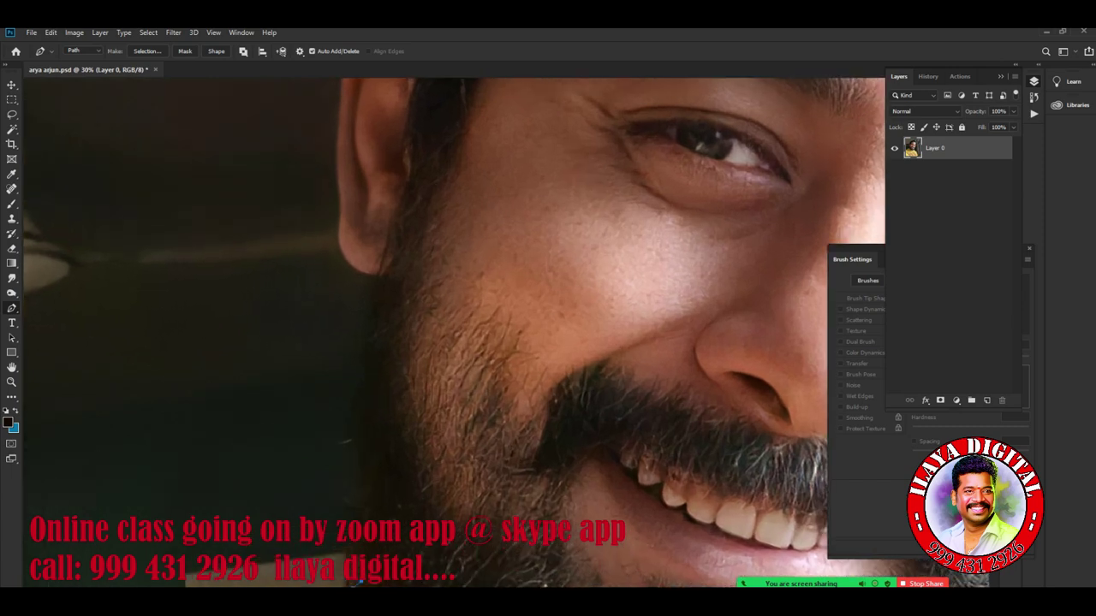
scroll(432, 452, "down", 1)
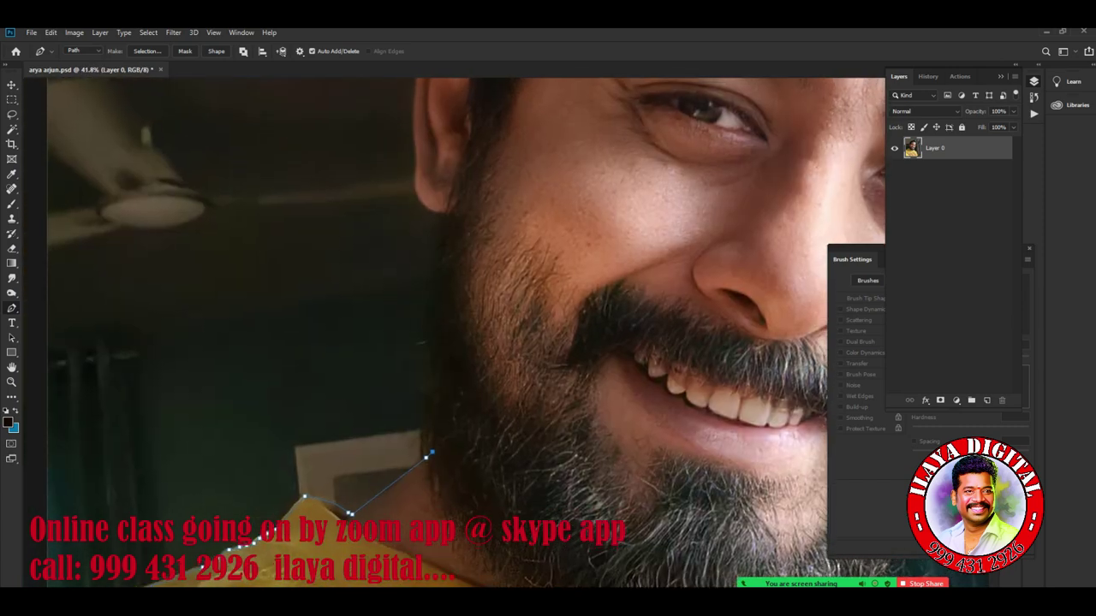
left_click_drag(432, 369, 443, 326)
key("ctrl+z")
left_click_drag(451, 215, 489, 137)
left_click_drag(489, 136, 489, 134)
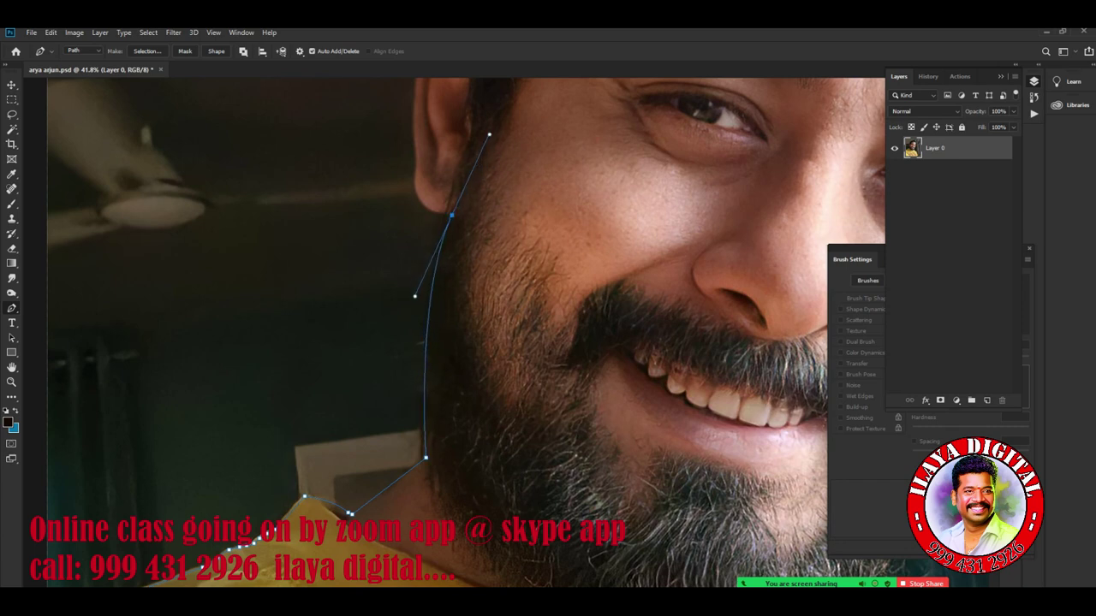
left_click(451, 216, "alt")
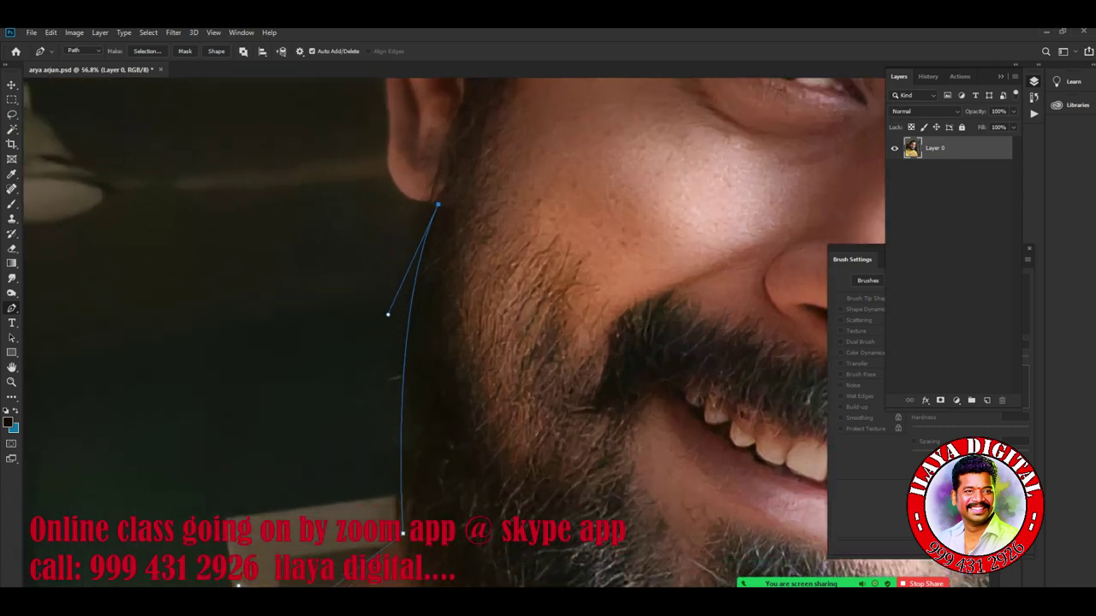
scroll(451, 257, "up", 3)
scroll(500, 443, "up", 3)
left_click(500, 444, "alt")
Curve the path around the earlobe and up the ear's outer edge, breaking handles at each point
left_click_drag(409, 334, 420, 209)
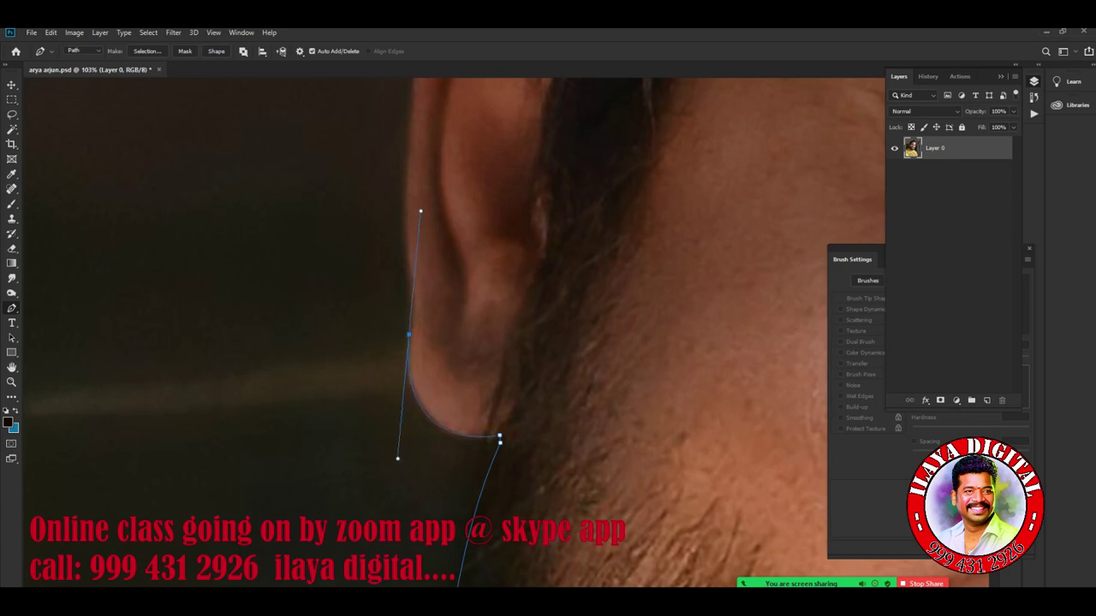
left_click(410, 333, "alt")
mouse_move(409, 334)
left_mouse_down()
mouse_move(398, 459)
mouse_move(411, 256)
mouse_move(384, 399)
left_mouse_up()
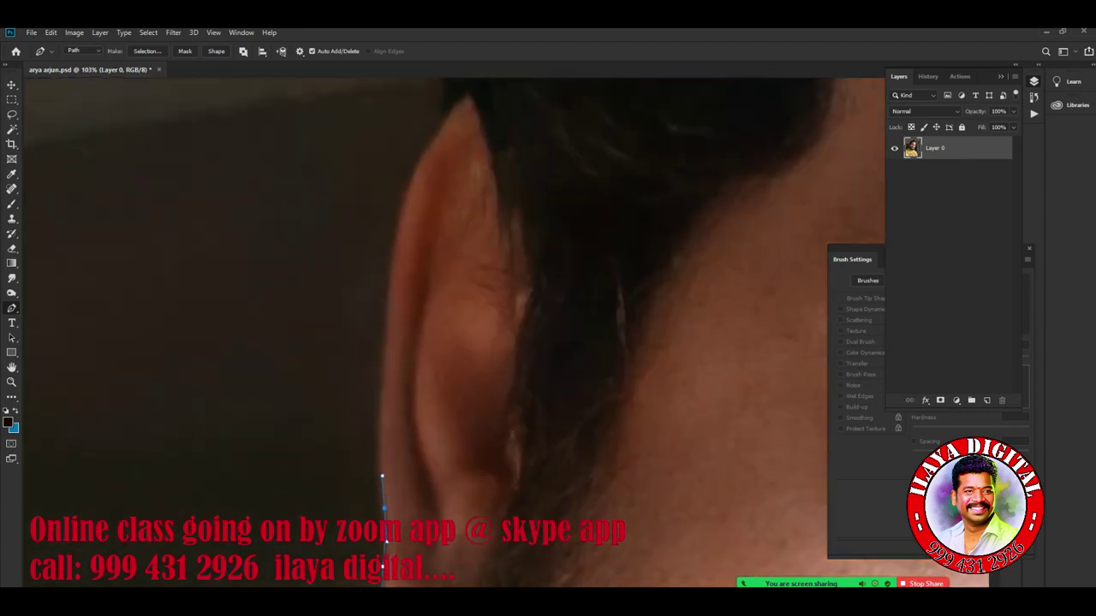
left_click_drag(389, 299, 403, 206)
mouse_move(416, 164)
left_mouse_down()
mouse_move(463, 99)
mouse_move(454, 295)
left_mouse_up()
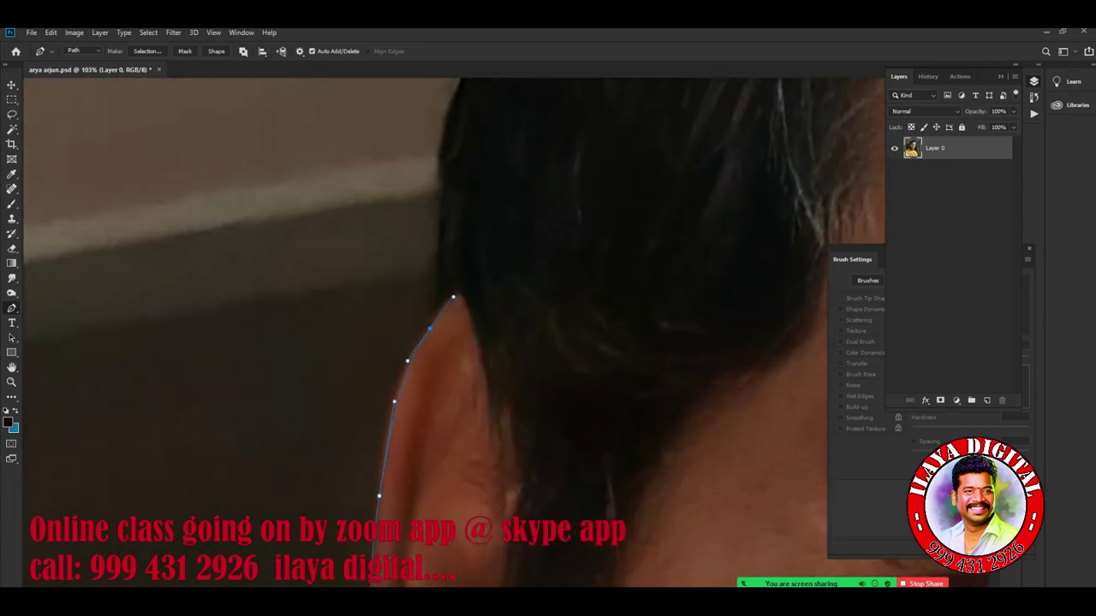
left_click(429, 327, "alt")
scroll(505, 333, "down", 4)
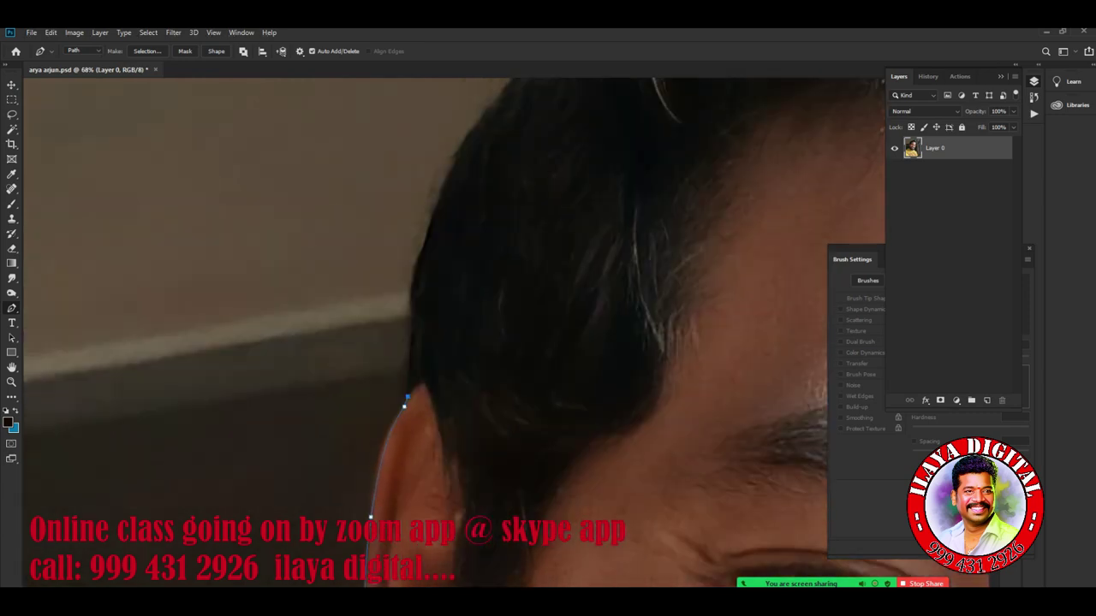
scroll(505, 333, "down", 2)
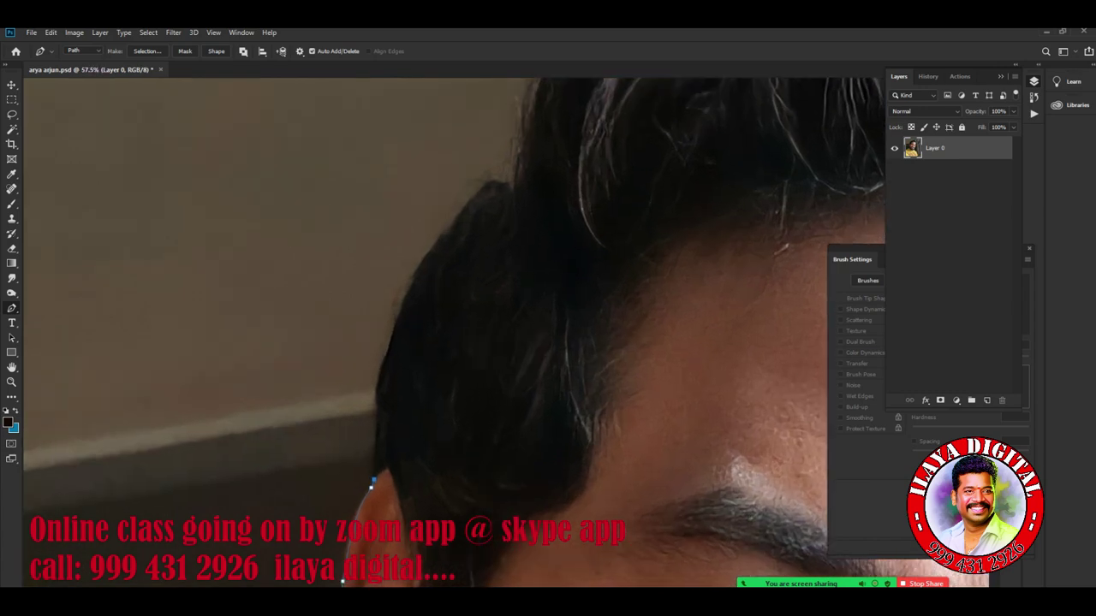
Trace curved anchors along the hairline and across the top of the hair
left_click_drag(505, 182, 634, 111)
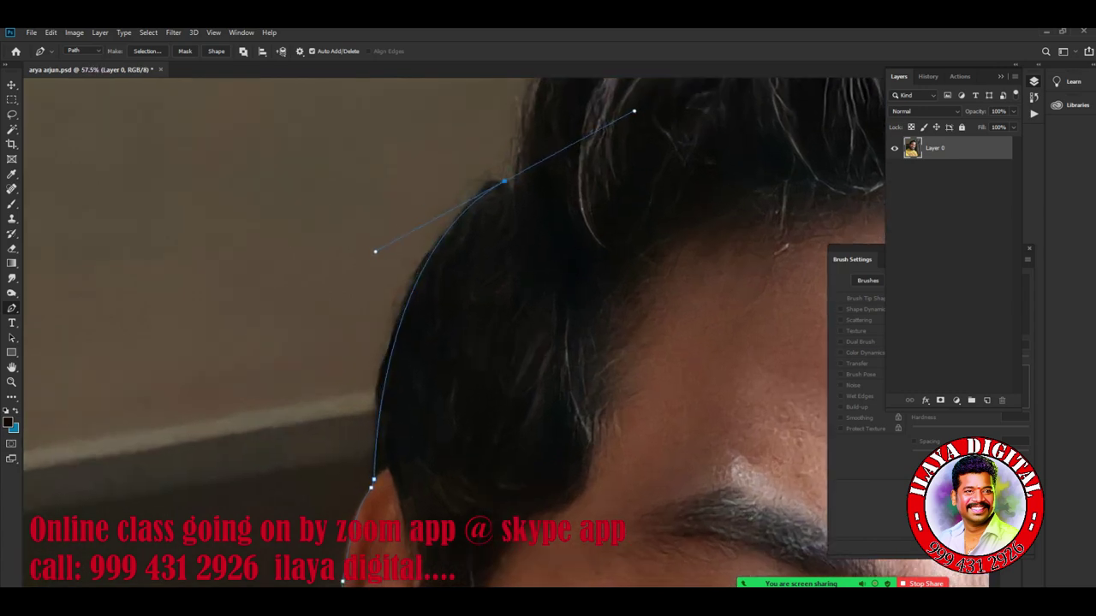
left_click_drag(634, 111, 444, 379)
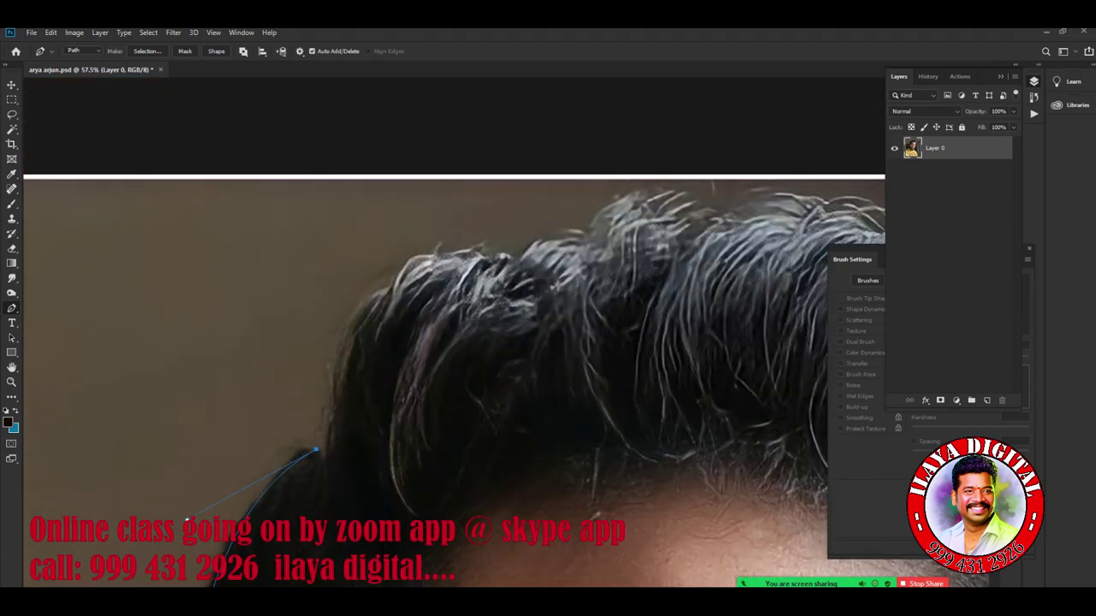
left_click_drag(500, 256, 683, 279)
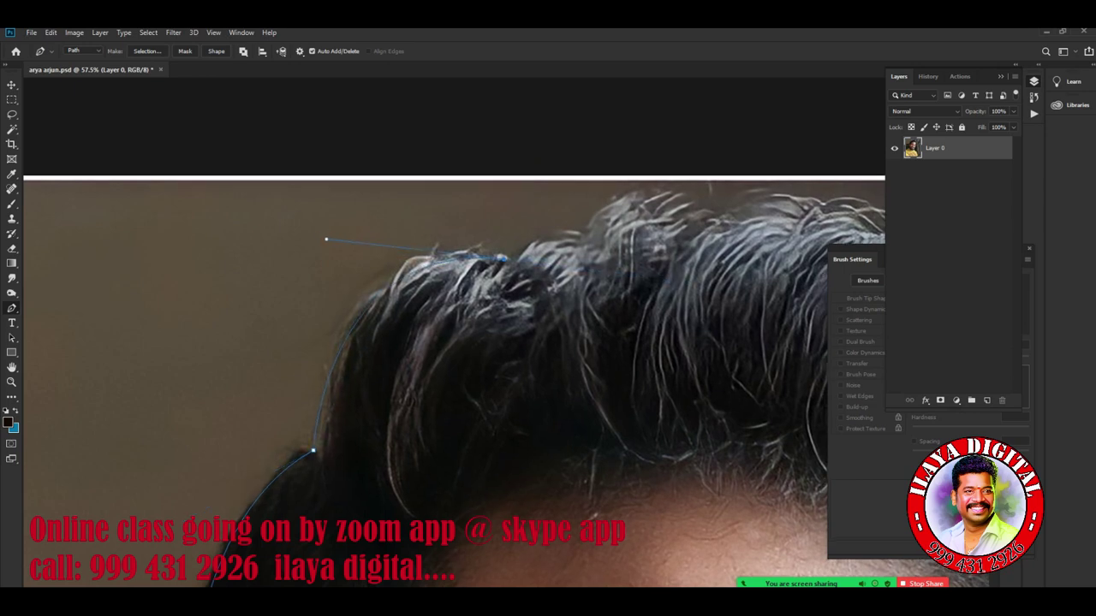
left_click_drag(682, 279, 426, 342)
left_click_drag(534, 295, 546, 303)
left_click_drag(514, 342, 344, 273)
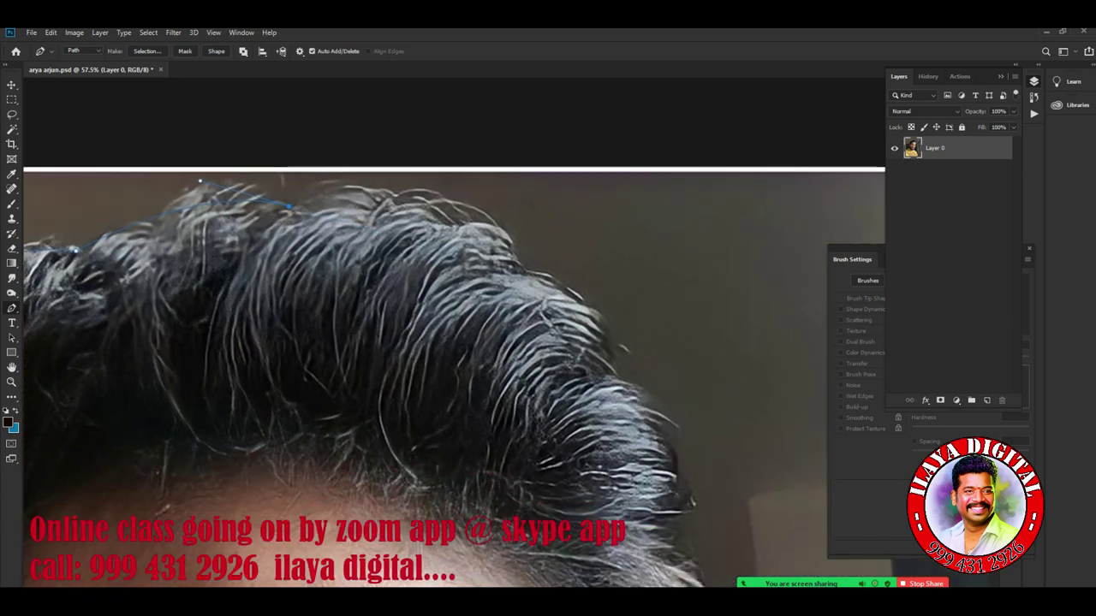
left_click_drag(458, 182, 455, 166)
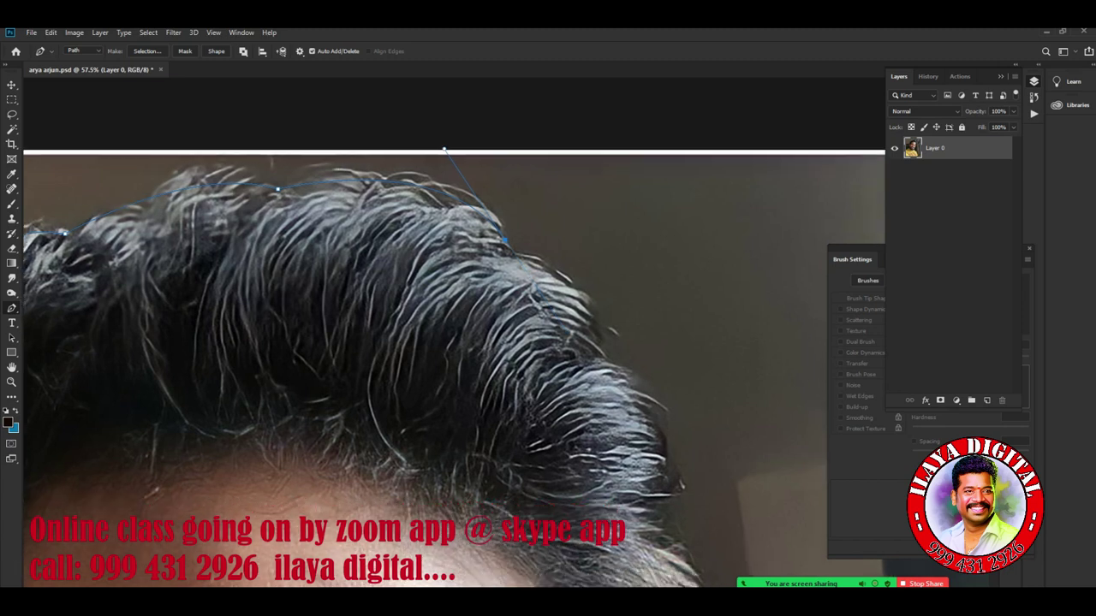
left_click_drag(454, 166, 421, 80)
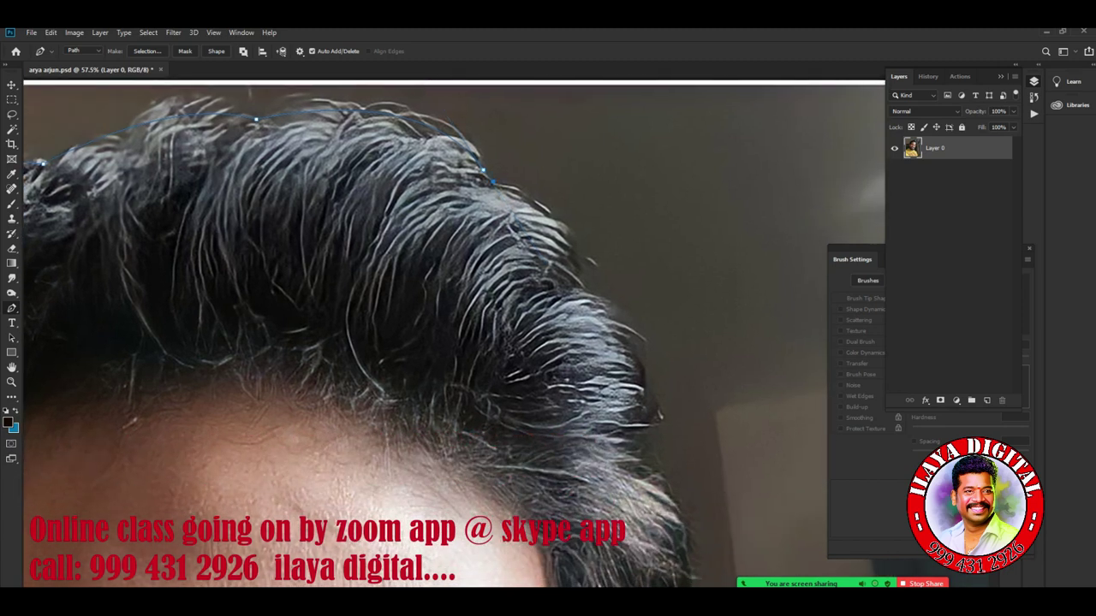
Continue the path down the hair's right side and beside the face to the cheek
left_click_drag(581, 286, 584, 368)
left_click_drag(454, 343, 427, 190)
left_click_drag(606, 276, 548, 342)
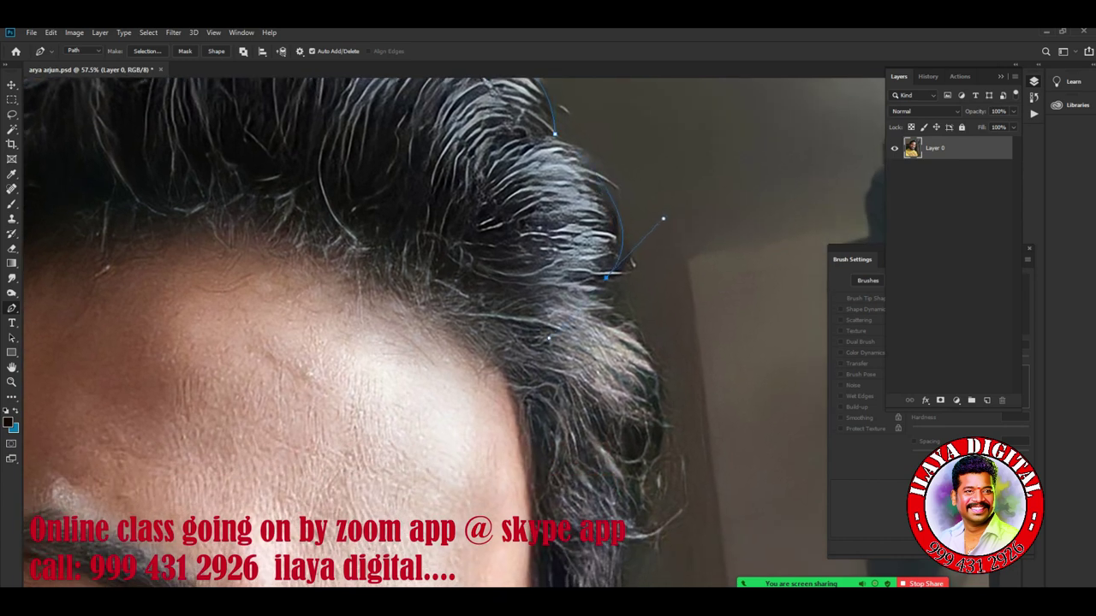
left_click_drag(631, 263, 589, 162)
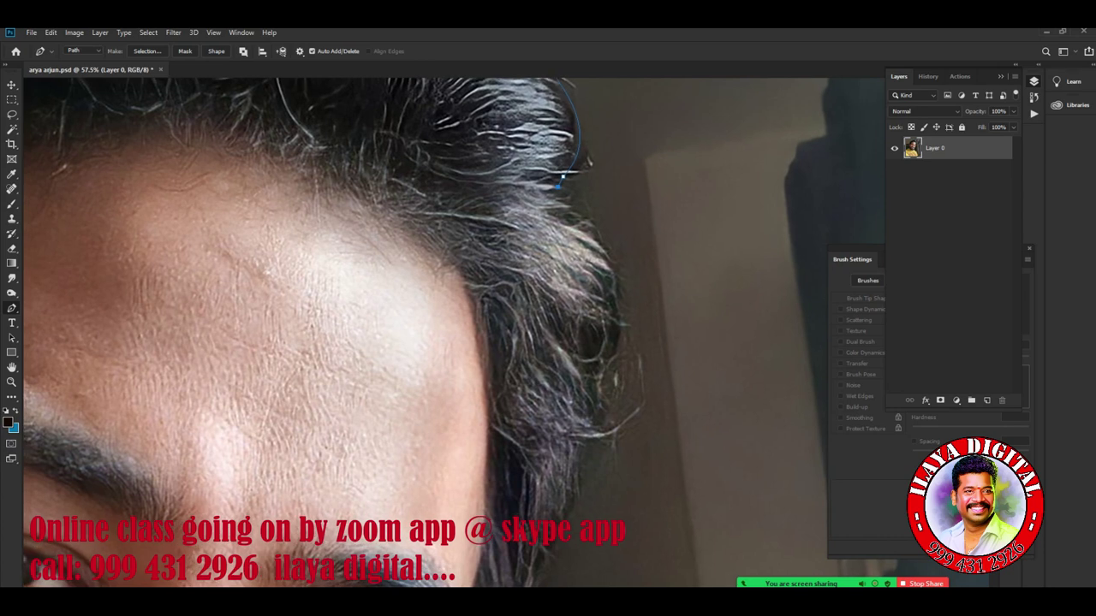
left_click_drag(618, 327, 602, 400)
left_click_drag(602, 400, 690, 189)
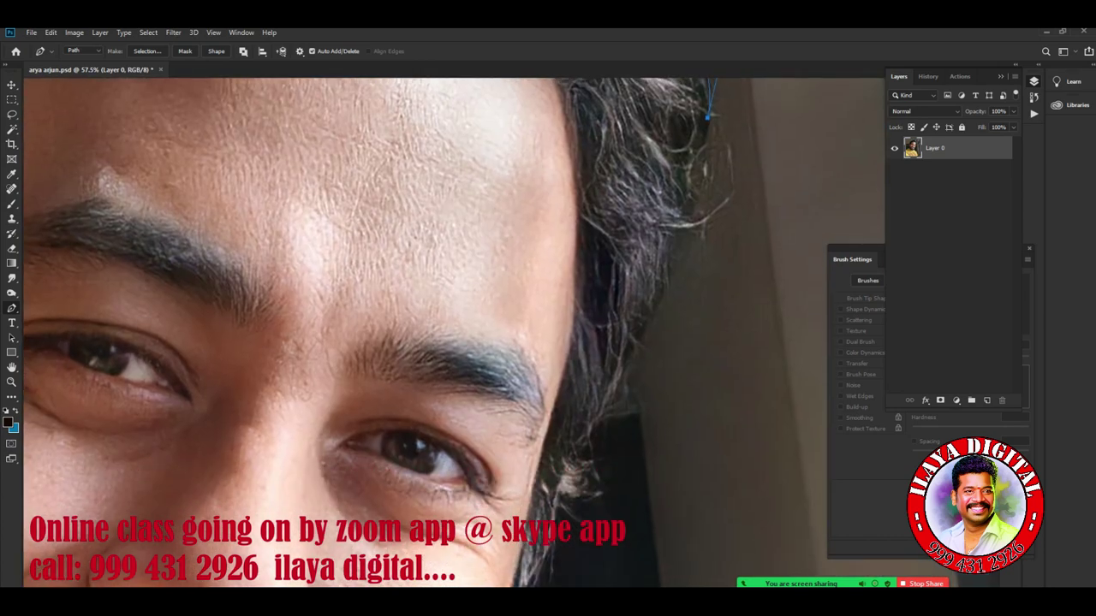
left_click_drag(593, 438, 548, 530)
mouse_move(594, 437)
left_mouse_down()
mouse_move(628, 279)
mouse_move(611, 298)
mouse_move(679, 176)
left_mouse_up()
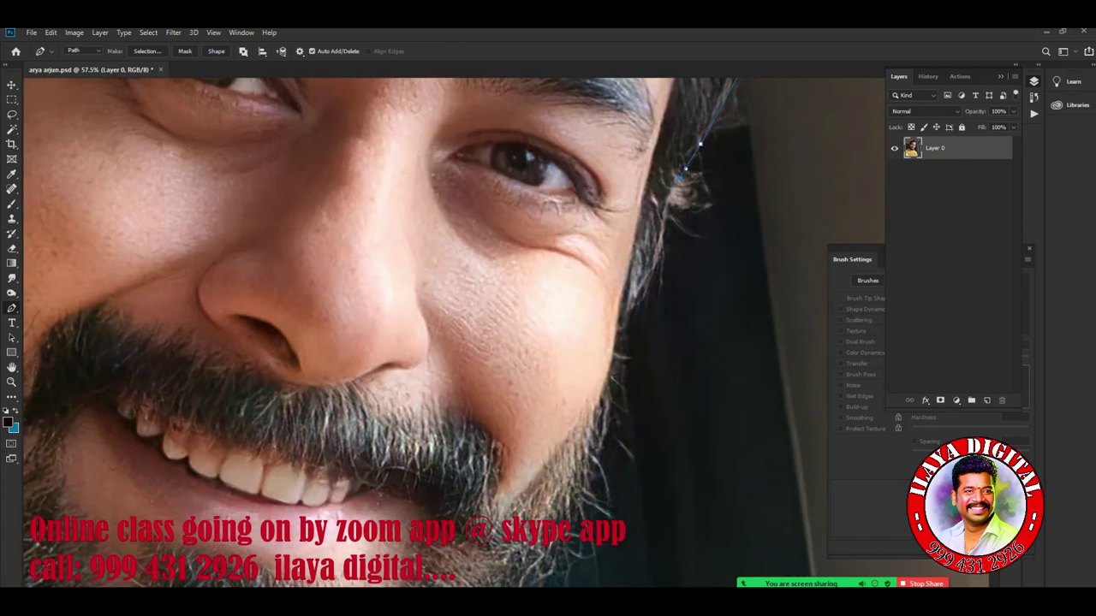
left_click_drag(671, 225, 622, 319)
Add a series of points down the right beard edge
scroll(625, 318, "down", 3)
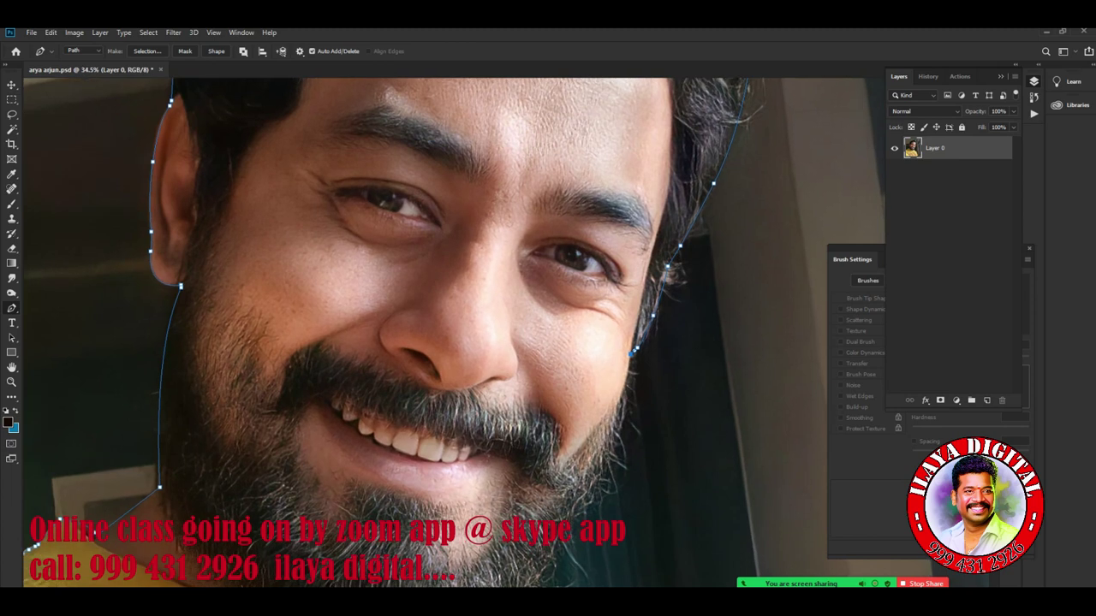
scroll(599, 428, "down", 3)
scroll(597, 558, "up", 2)
scroll(597, 558, "up", 2)
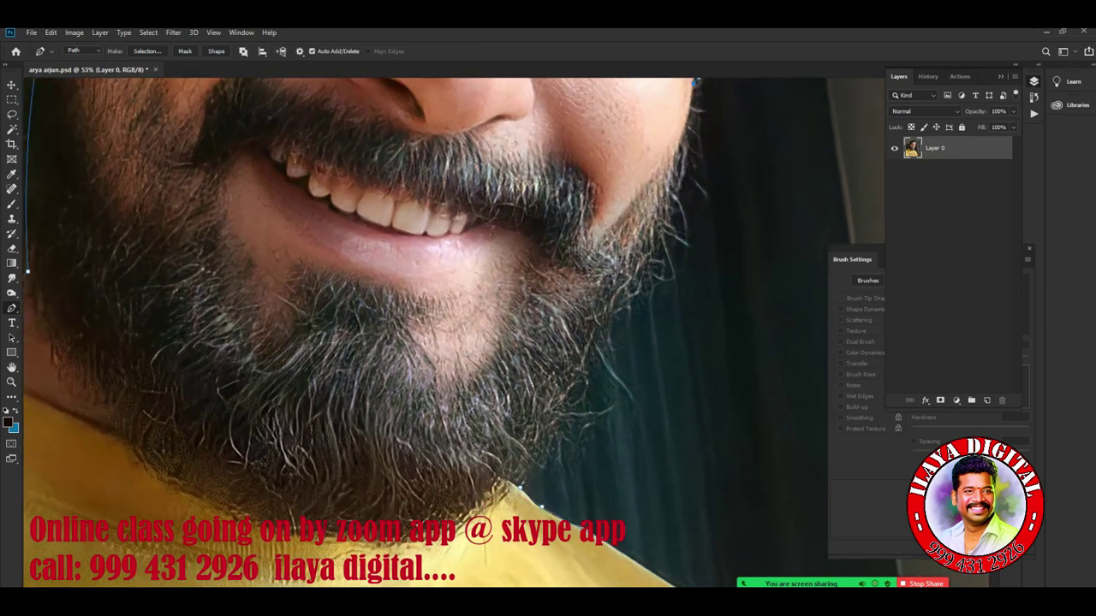
scroll(548, 565, "up", 5)
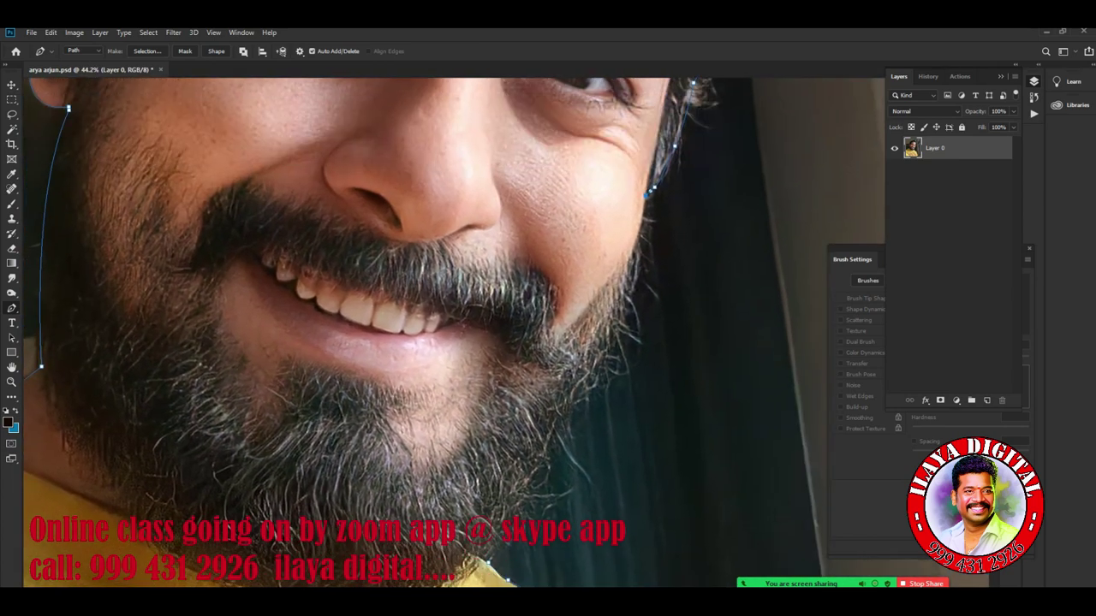
left_click(643, 226)
left_click(632, 255)
left_click(642, 288)
left_click(604, 348)
Carry the path down the rest of the beard to where it meets the shirt
mouse_move(600, 385)
left_mouse_down()
mouse_move(608, 334)
mouse_move(676, 231)
left_mouse_up()
left_click(679, 228)
left_click(646, 255)
left_click(613, 285)
left_click_drag(599, 385, 643, 298)
left_click_drag(652, 242, 632, 271)
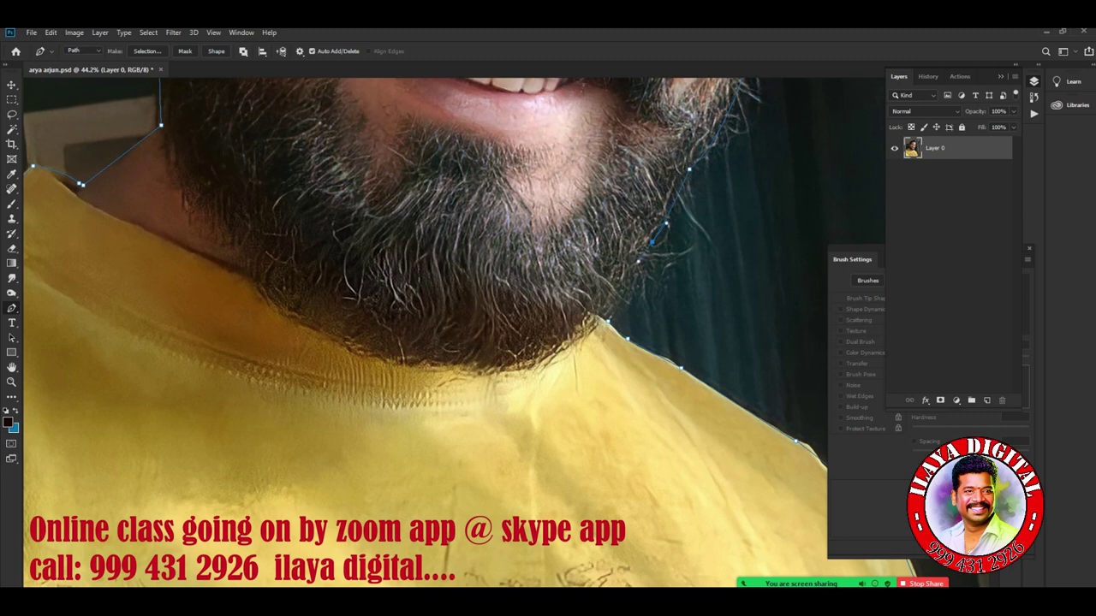
left_click(618, 292)
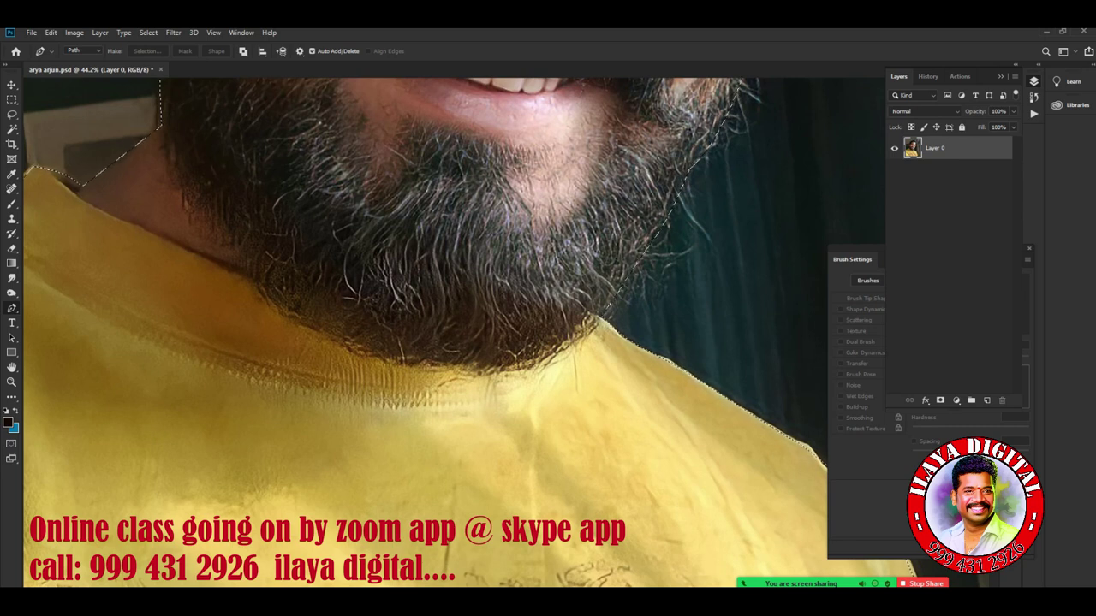
Convert the path to a 1-pixel feathered selection, copy the man to Layer 1, and preview the cutout
key("ctrl+Return")
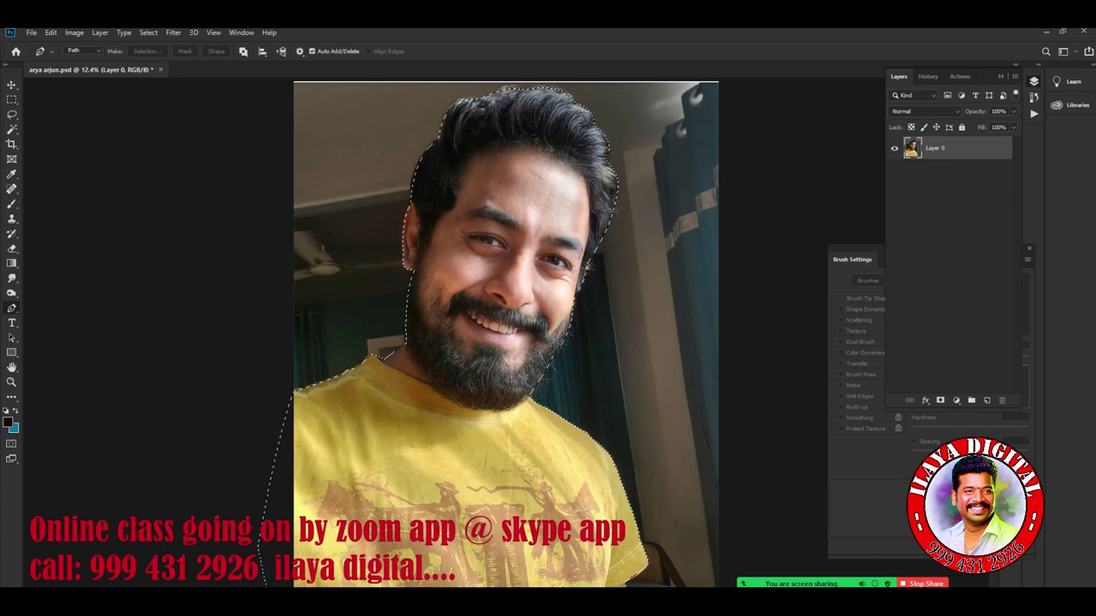
key("shift+F6")
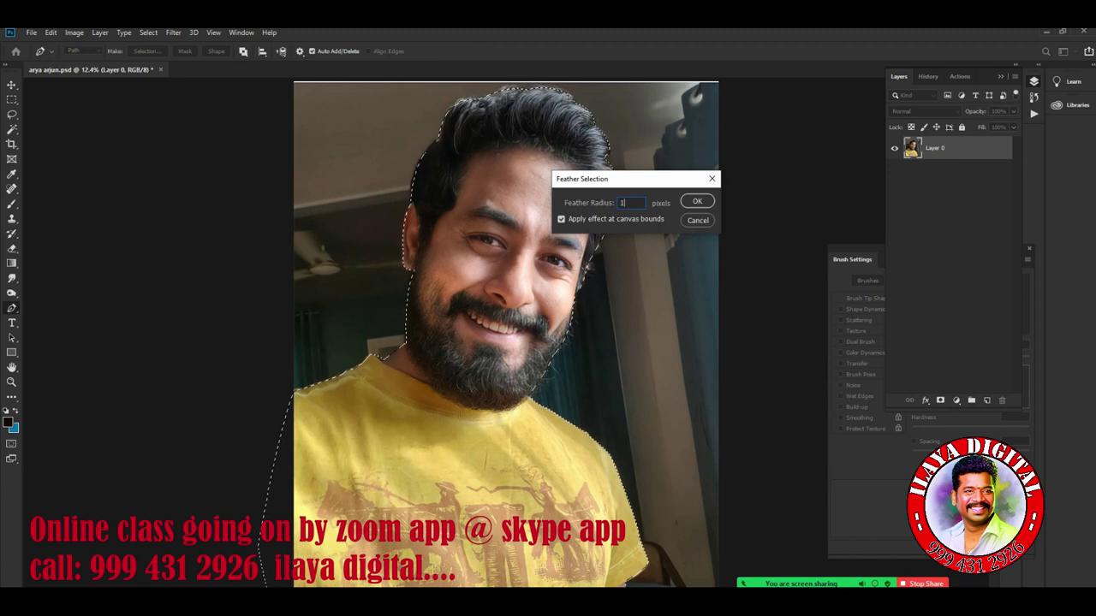
key("Return")
key("ctrl+j")
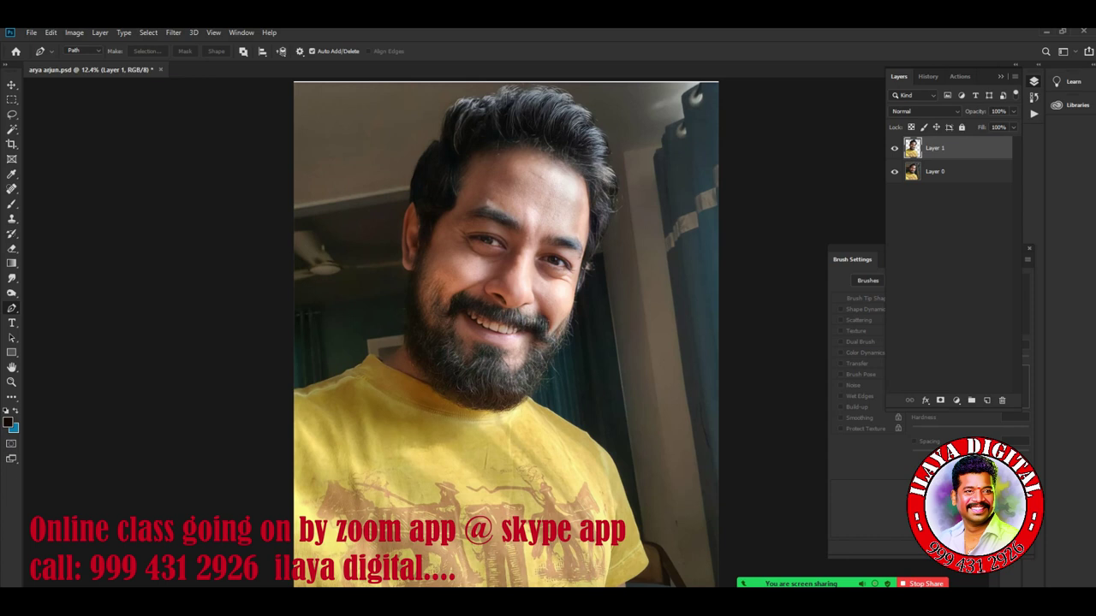
left_click(894, 171)
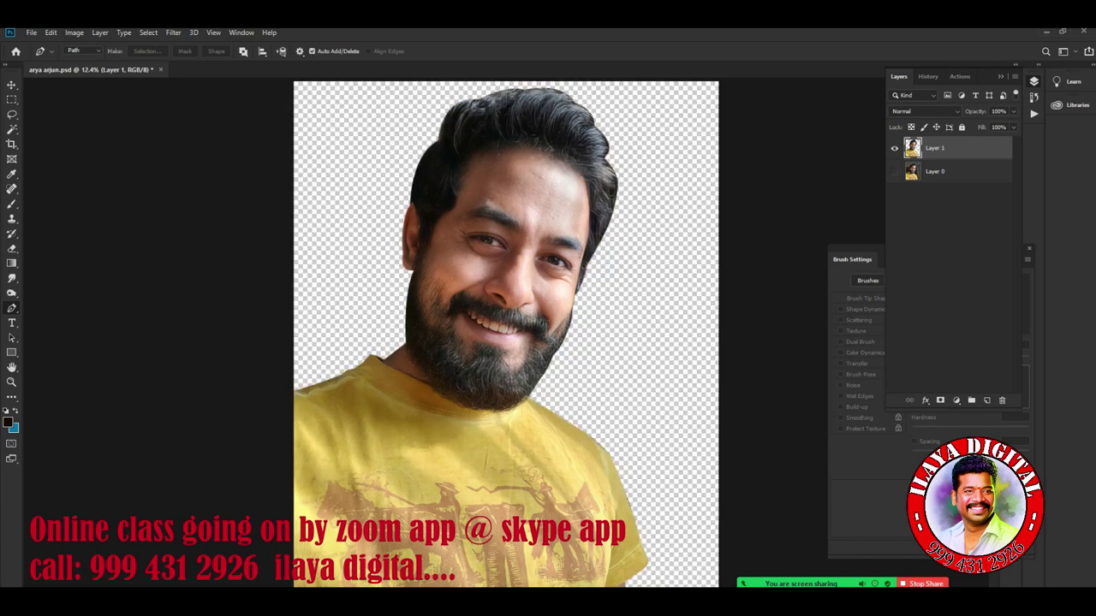
Create a new Layer 2 filled with 50% gray
left_click(894, 171)
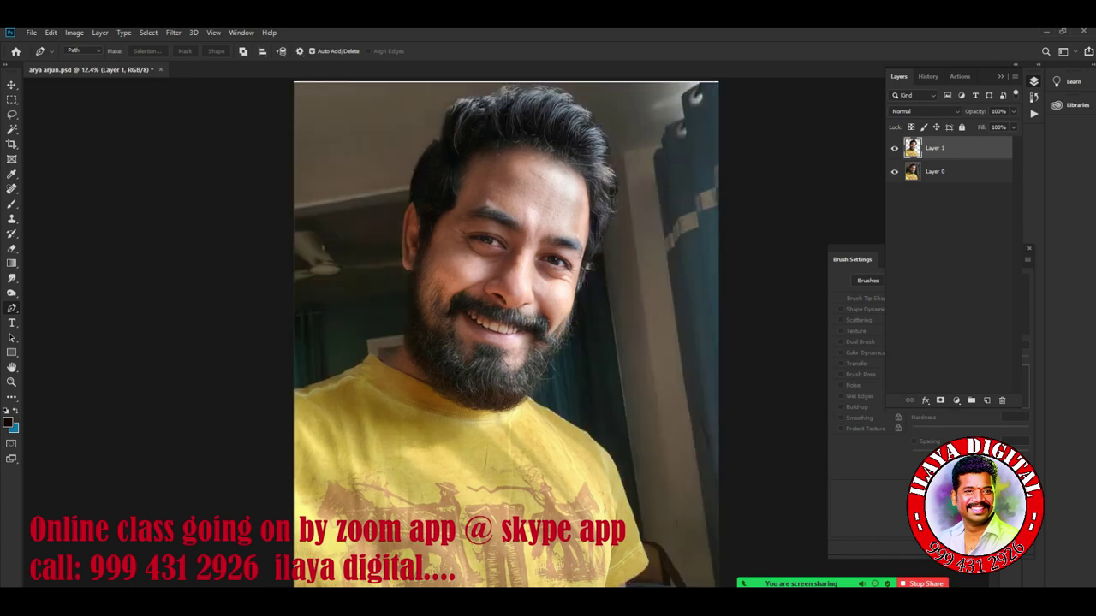
left_click(893, 171)
key("ctrl+shift+n")
key("Return")
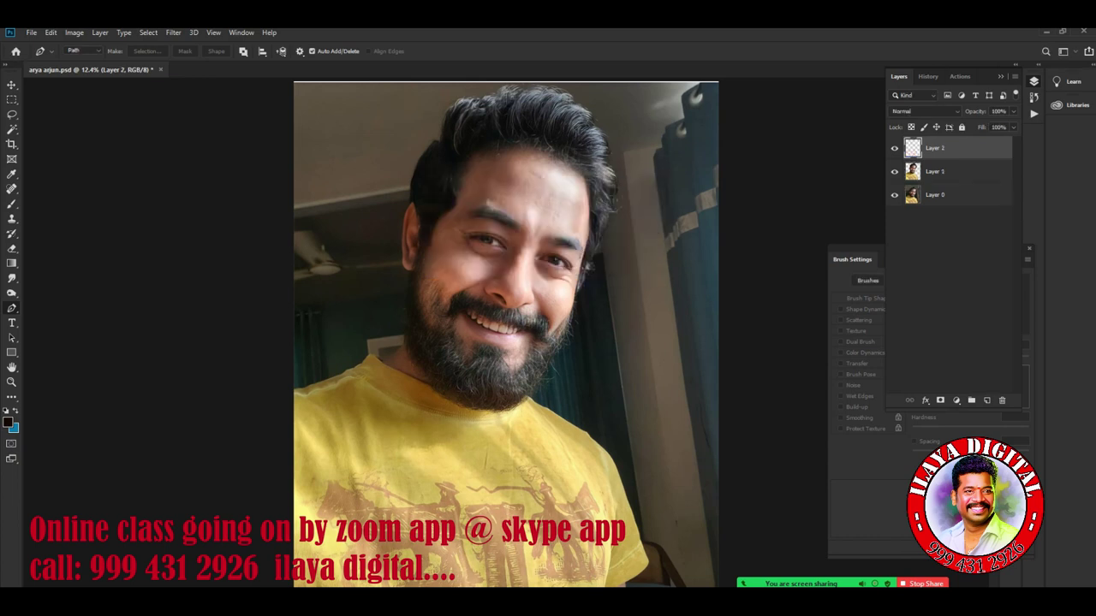
key("shift+F5")
key("Return")
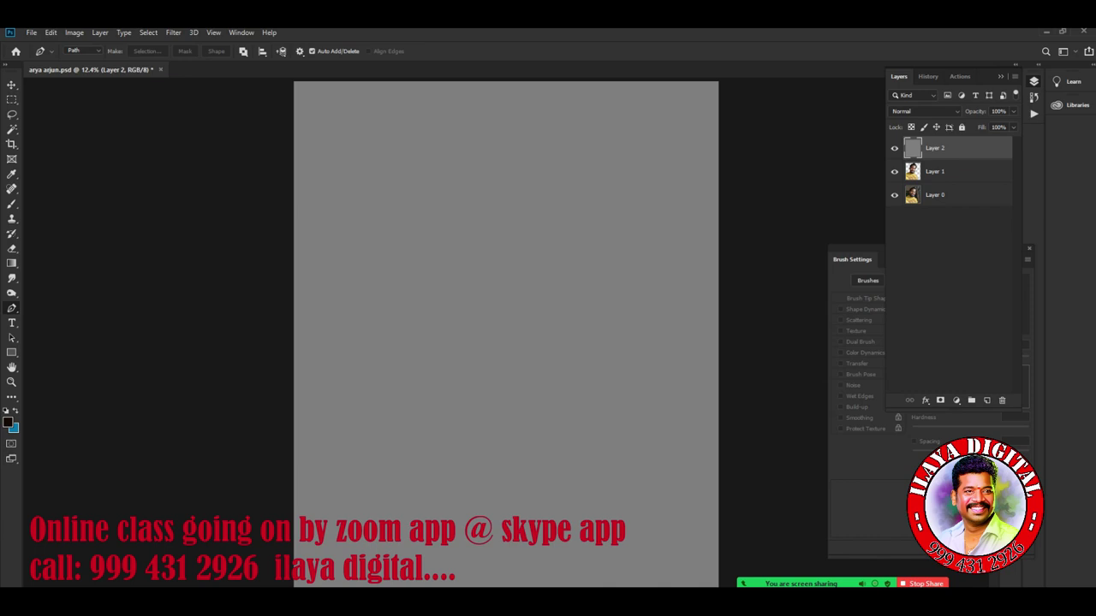
Move the gray layer beneath the cutout and hide the original photo Layer 0
key("ctrl+minus")
key("ctrl+plus")
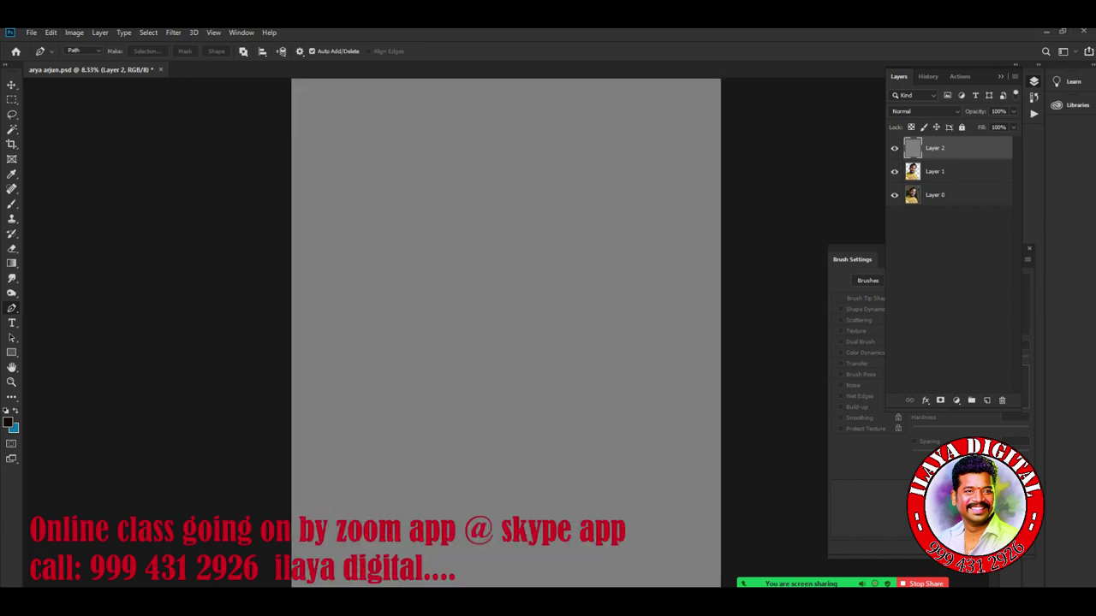
key("ctrl+bracketleft")
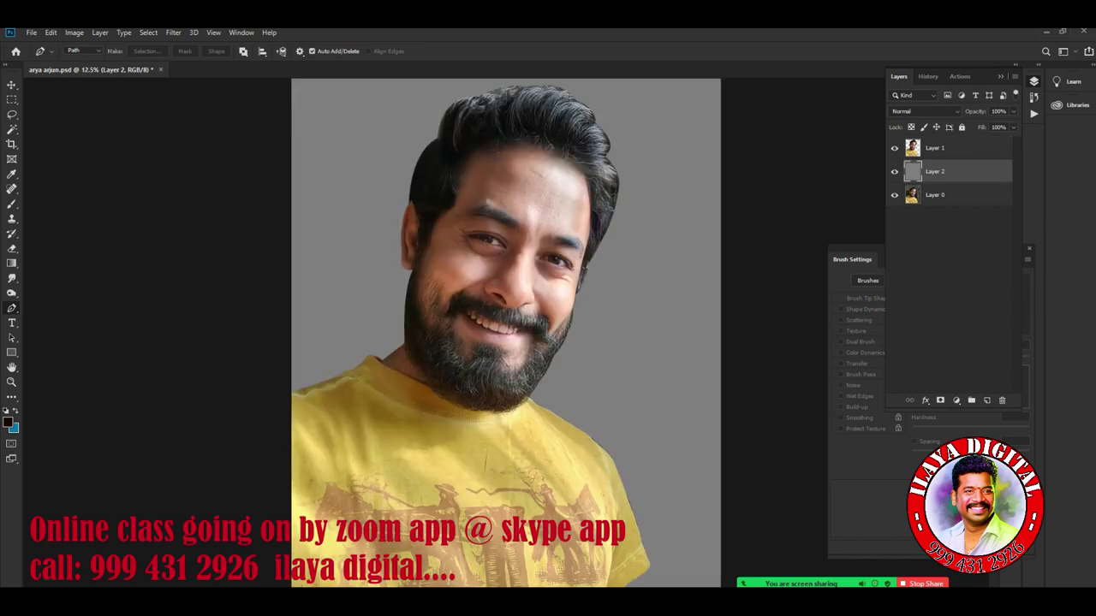
left_click(895, 195)
left_click(895, 171)
left_click(894, 196)
left_click(895, 195)
left_click(894, 195)
left_click(895, 196)
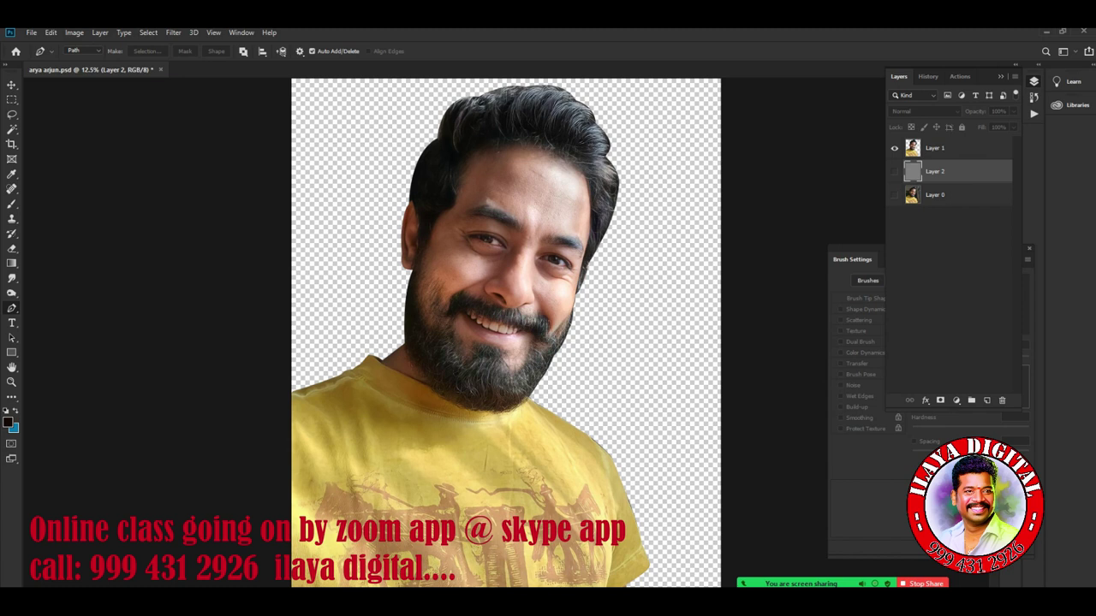
Select the cut-out Layer 1 and duplicate it as Layer 1 copy
left_click(935, 147)
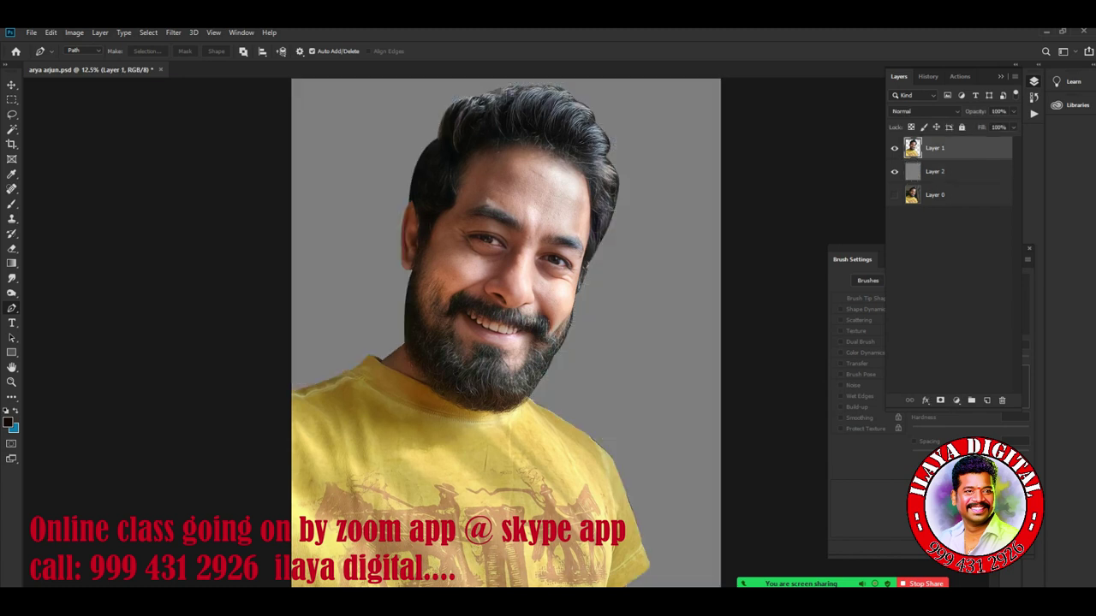
scroll(497, 325, "up", 5)
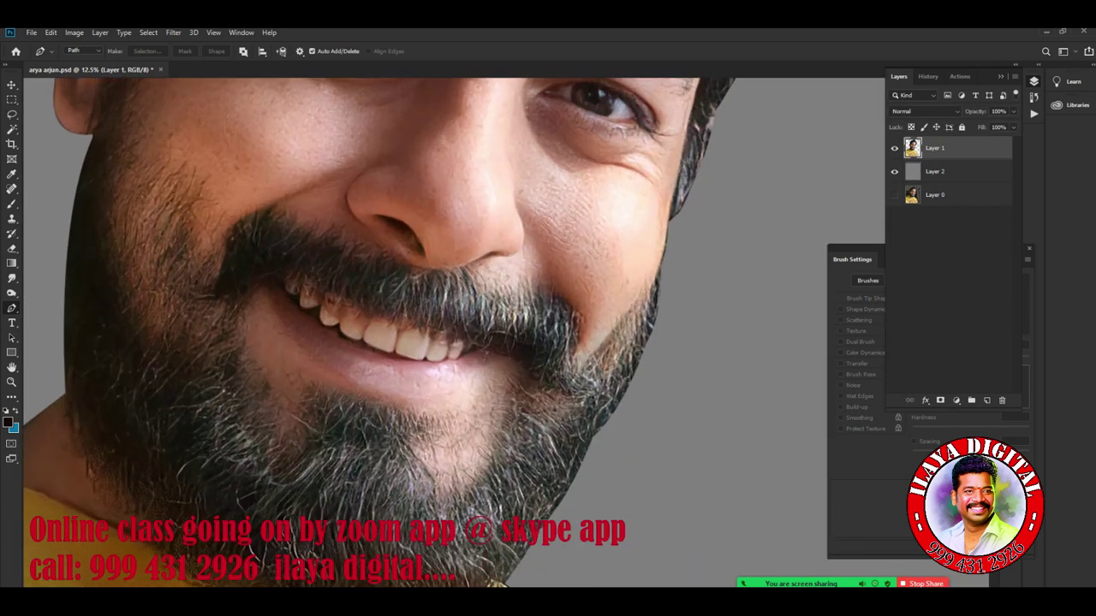
scroll(496, 325, "down", 5)
scroll(505, 342, "down", 2)
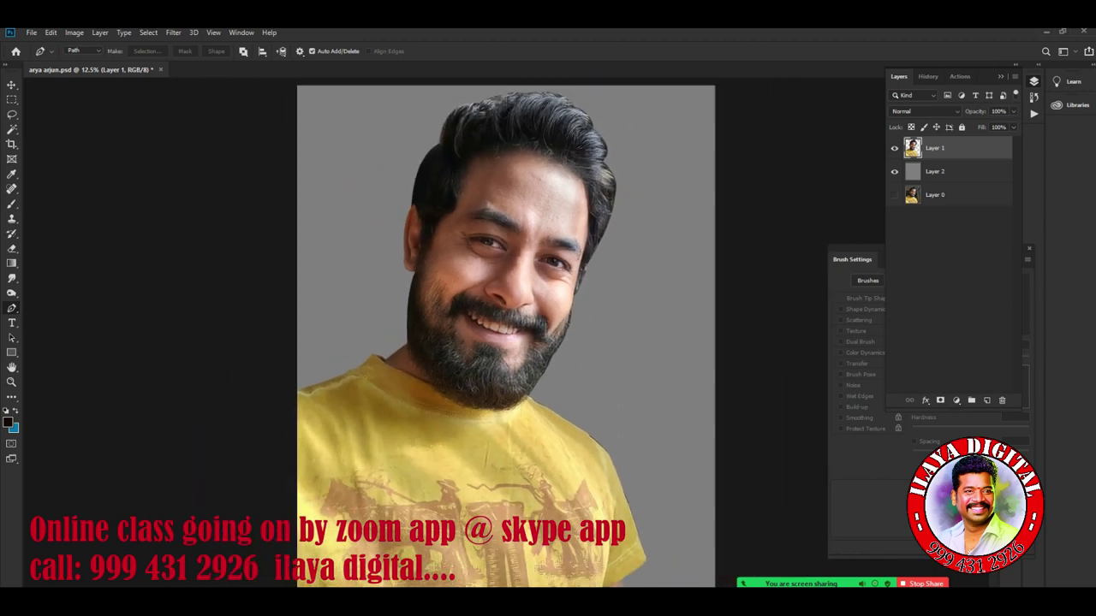
scroll(505, 343, "down", 2)
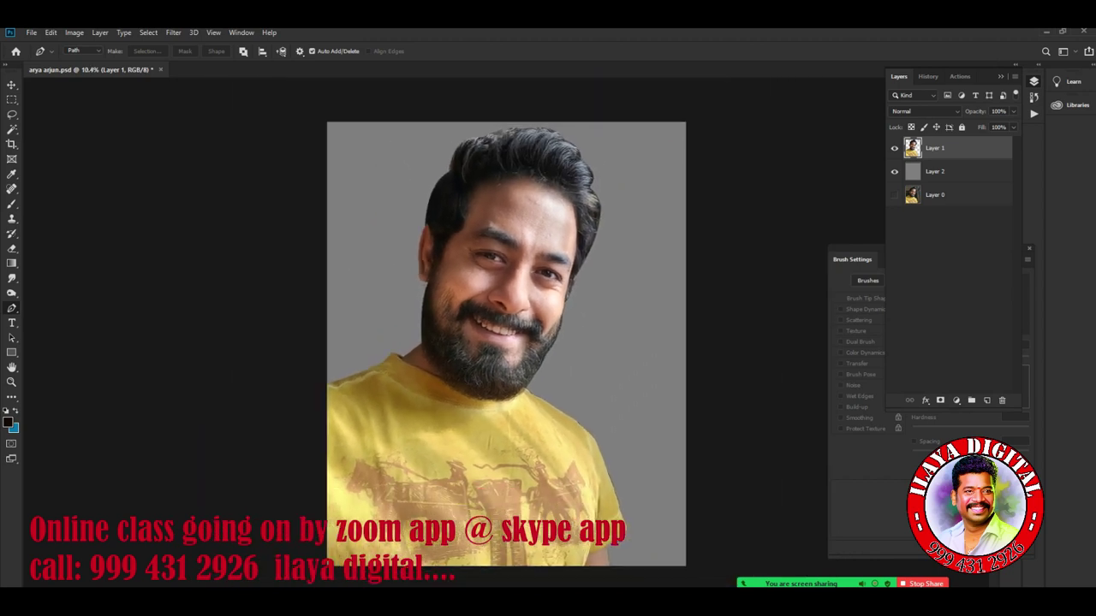
key("ctrl+j")
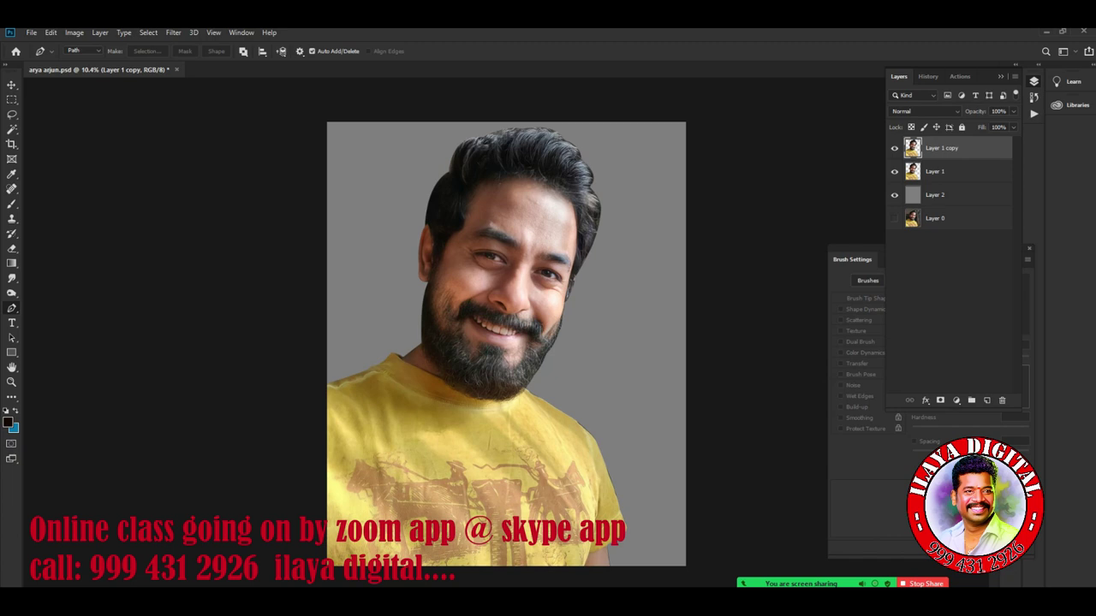
Open the Brightness/Contrast adjustment on the portrait and move its window off the face
key("v")
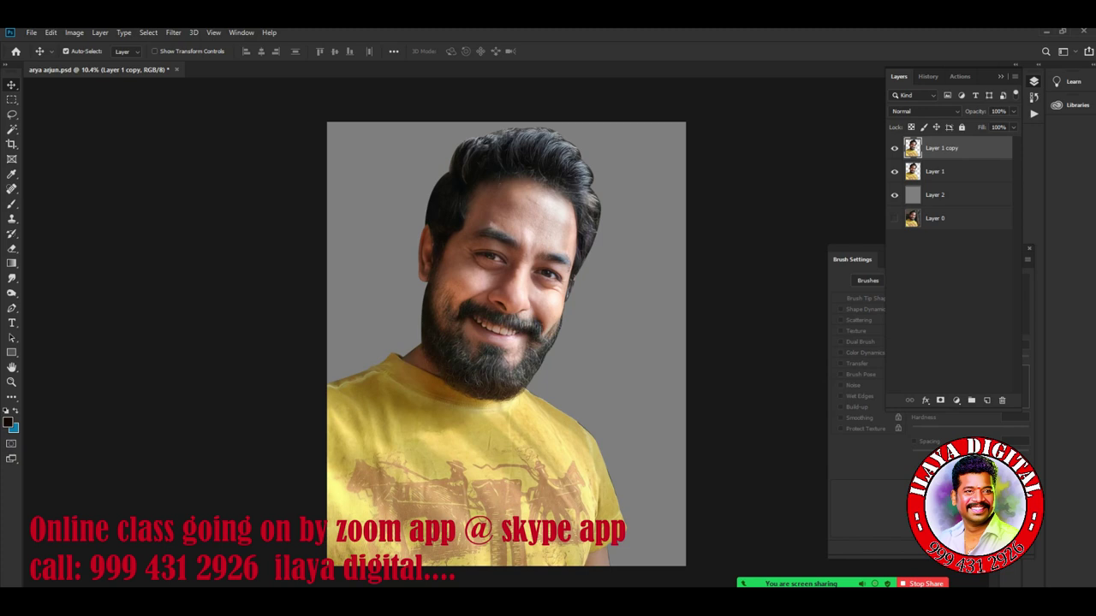
left_click(74, 32)
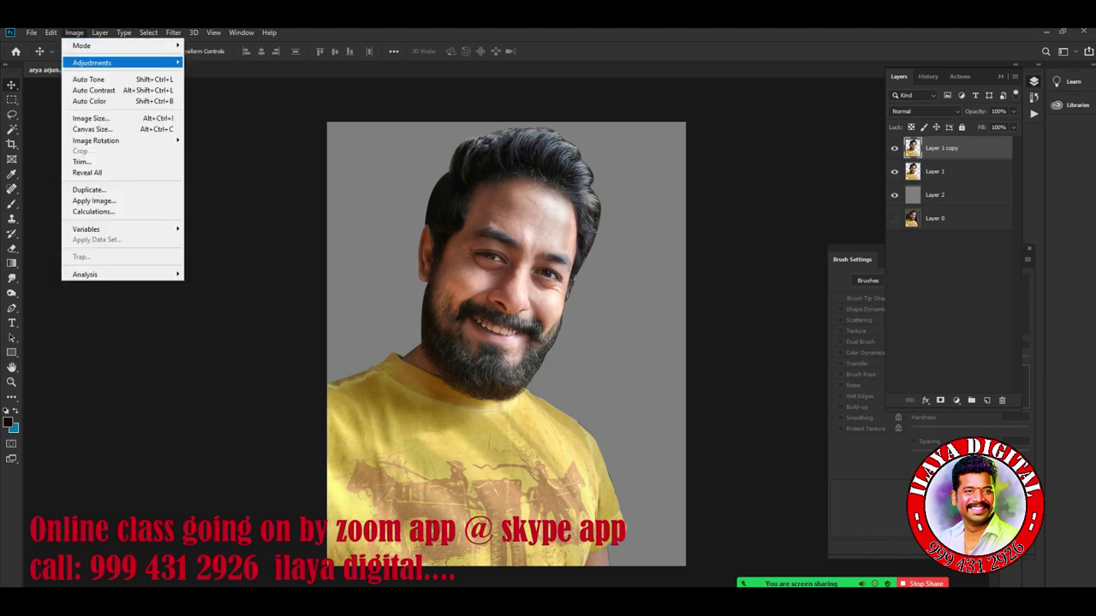
left_click(223, 63)
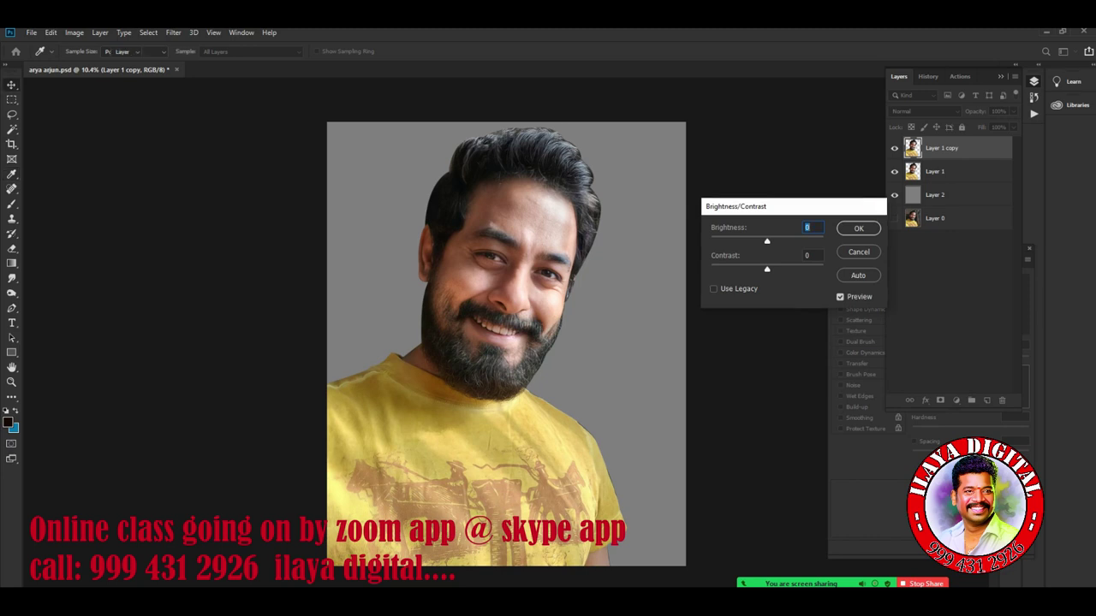
left_click(878, 206)
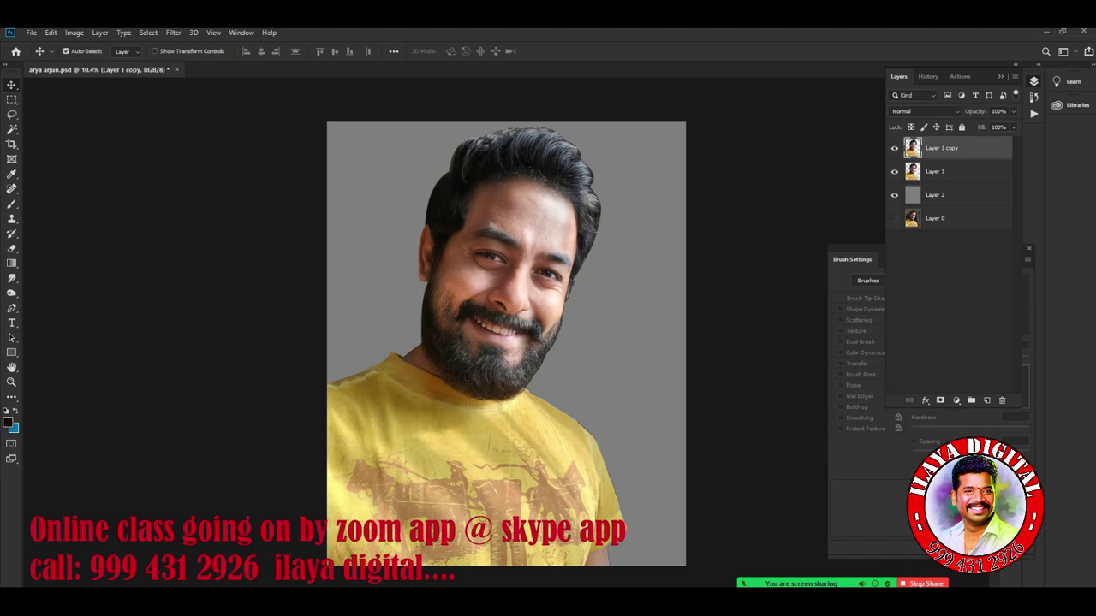
key("i")
key("c")
key("Escape")
left_click(75, 32)
left_click(223, 64)
left_click_drag(745, 206, 688, 187)
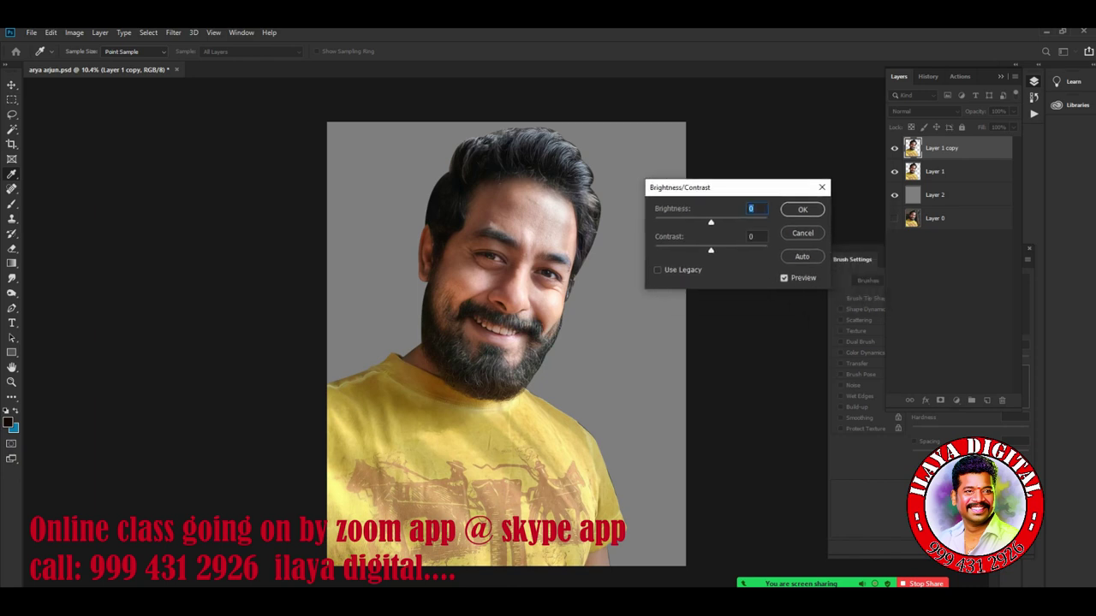
scroll(535, 304, "up", 3)
scroll(535, 304, "up", 1)
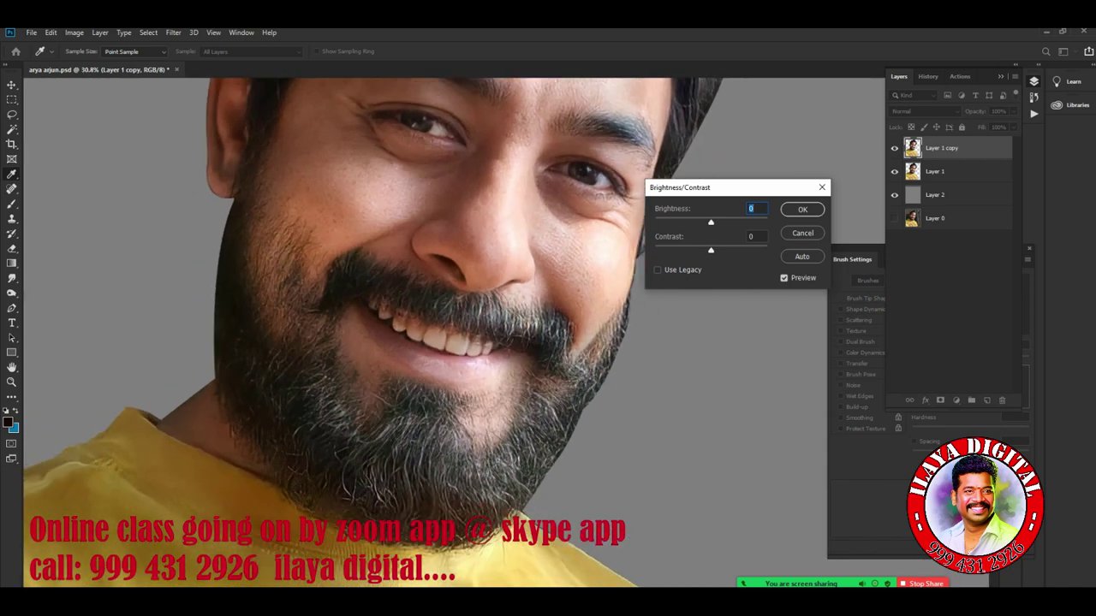
scroll(411, 334, "up", 3)
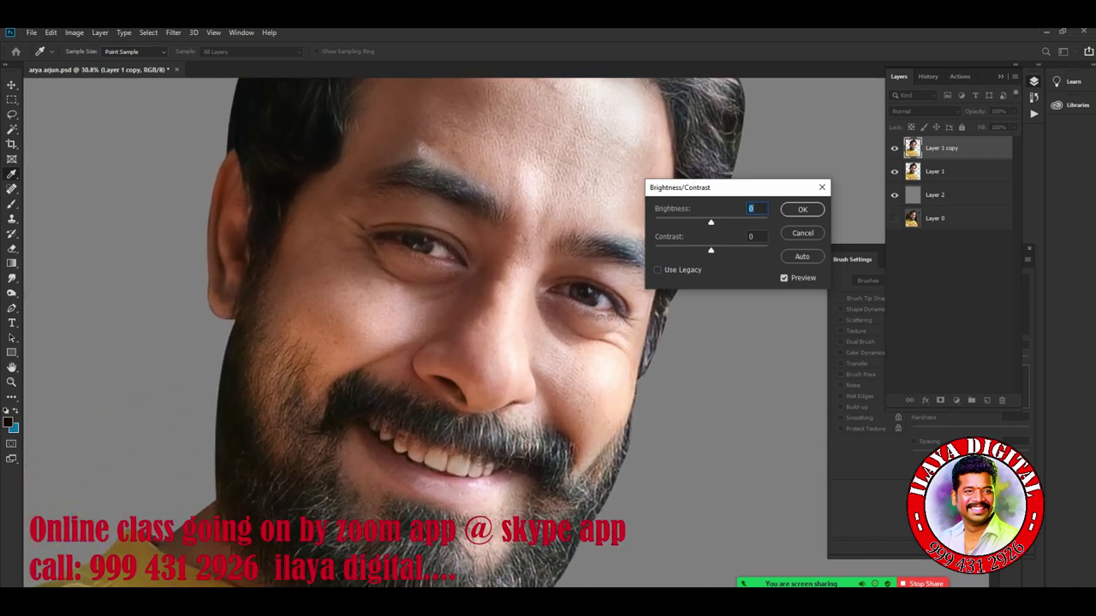
Apply Brightness 14 and Contrast 48 to the portrait, then bring up Curves
key("Escape")
left_click(74, 33)
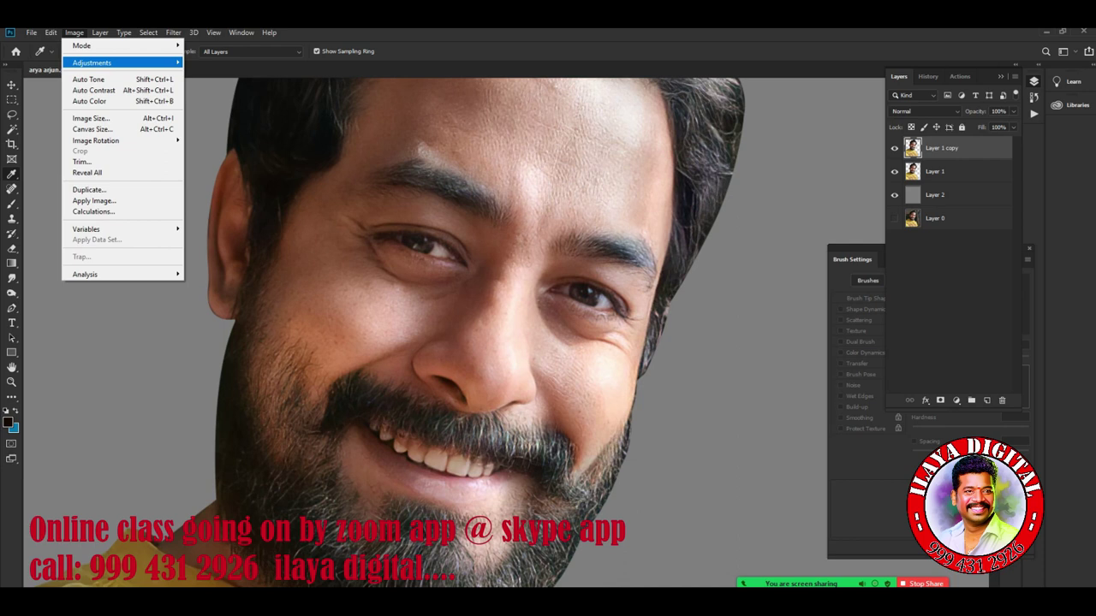
left_click(218, 61)
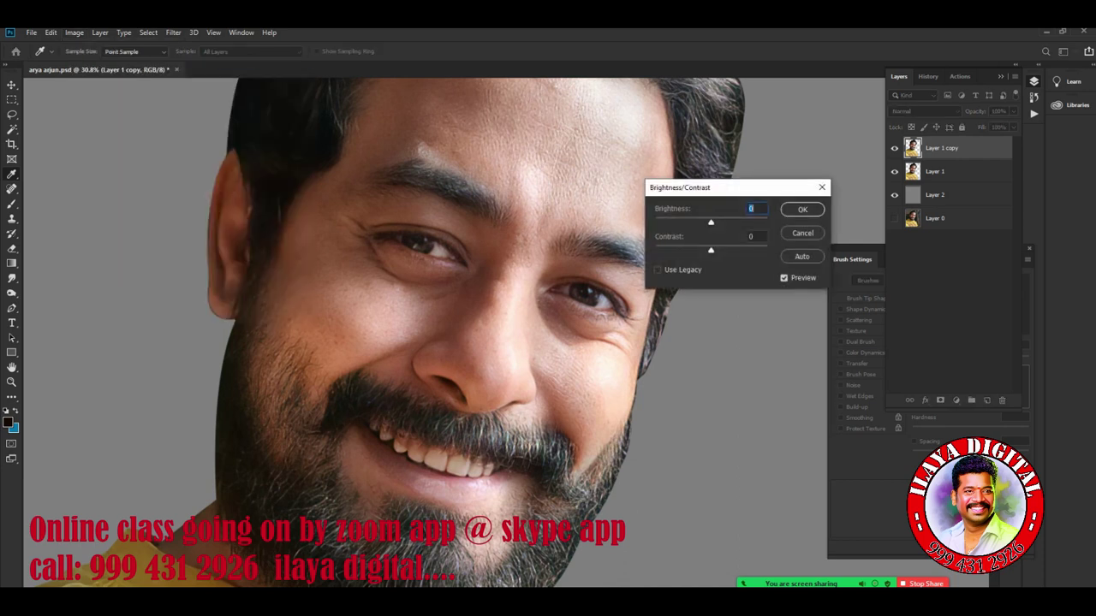
left_click_drag(685, 186, 739, 183)
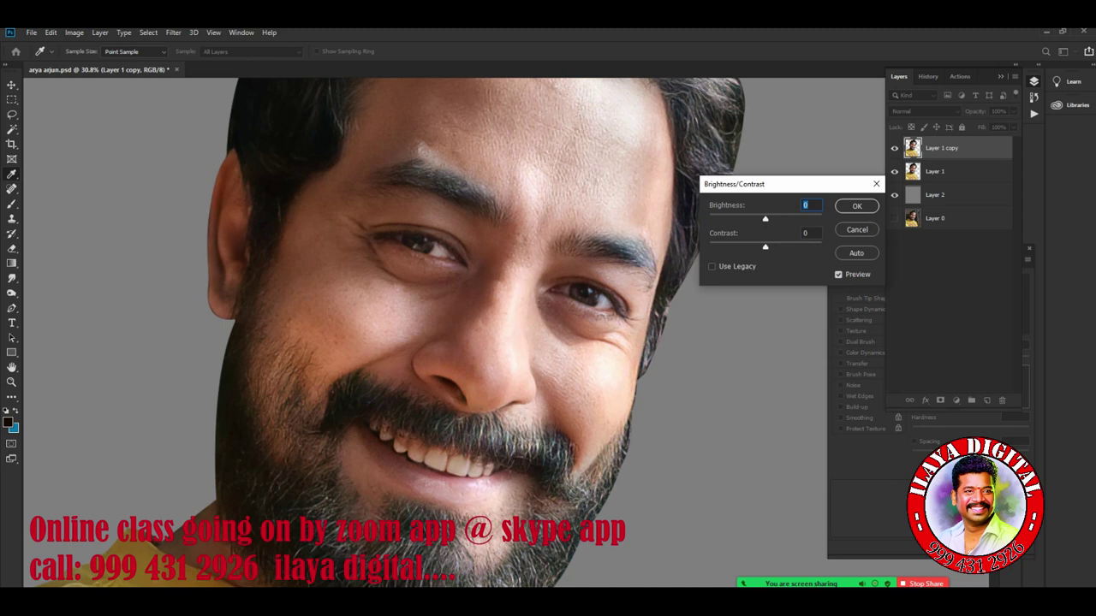
mouse_move(765, 247)
left_mouse_down()
mouse_move(793, 246)
mouse_move(775, 247)
mouse_move(793, 246)
mouse_move(770, 219)
left_mouse_up()
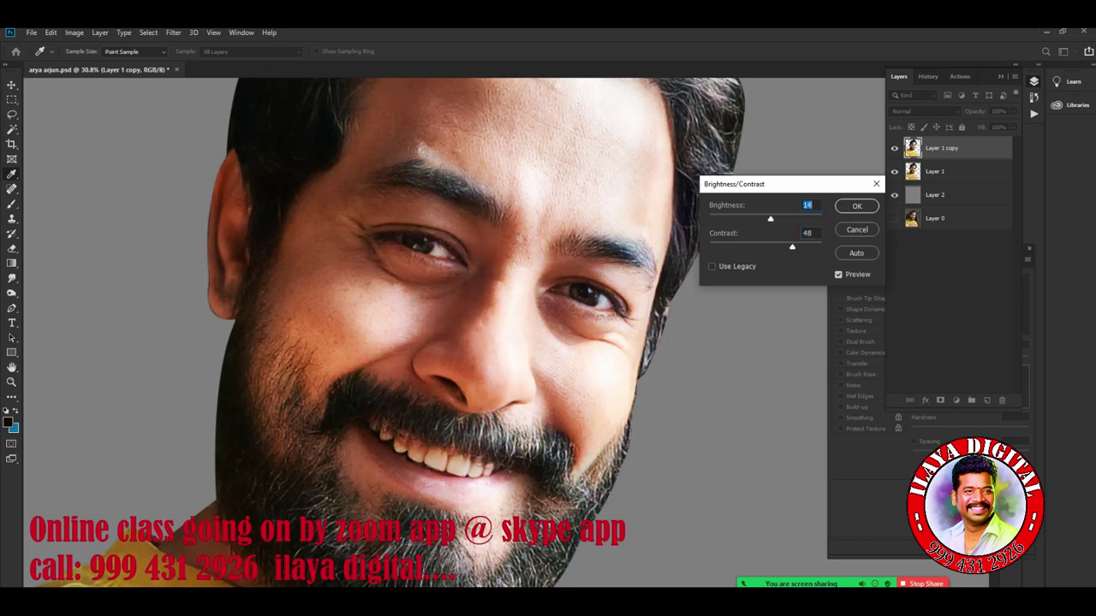
key("Return")
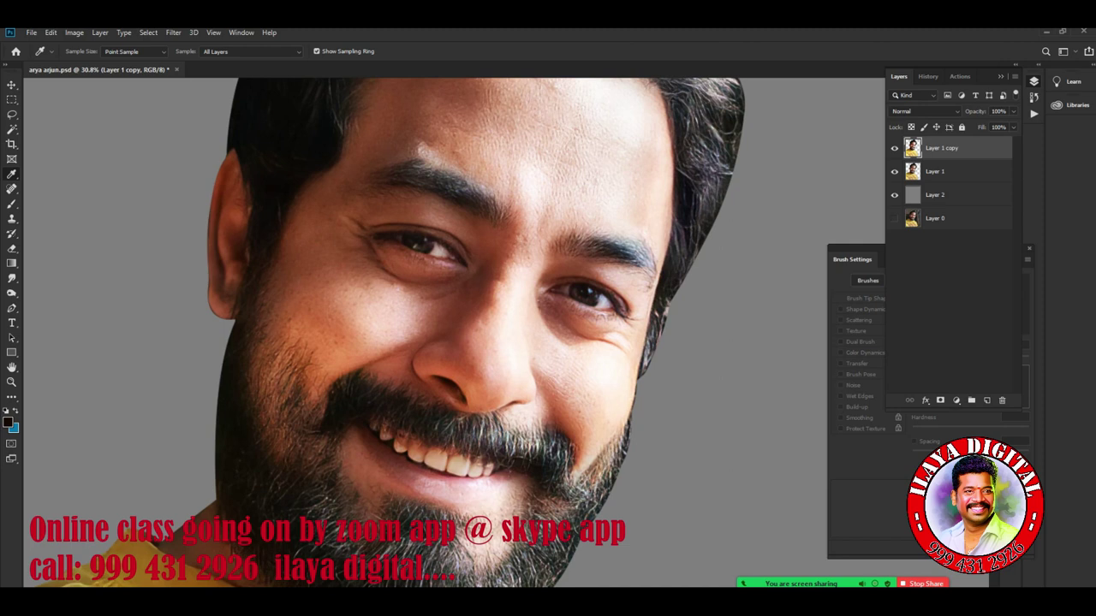
key("c")
key("ctrl+m")
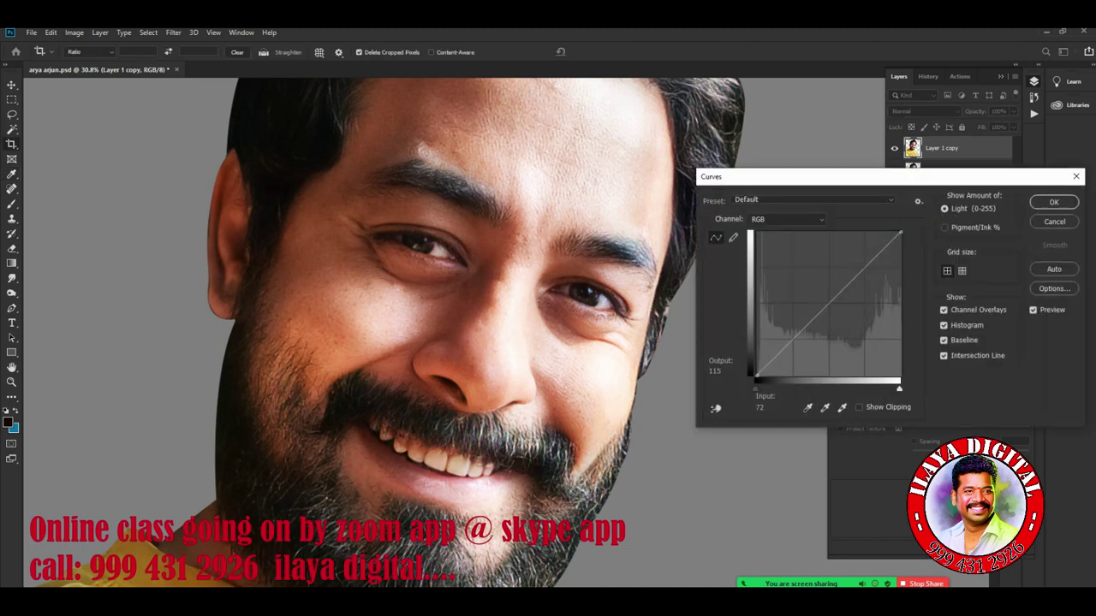
Apply a gentle midtone bend in Curves and bring up Color Balance
left_click_drag(823, 308, 830, 309)
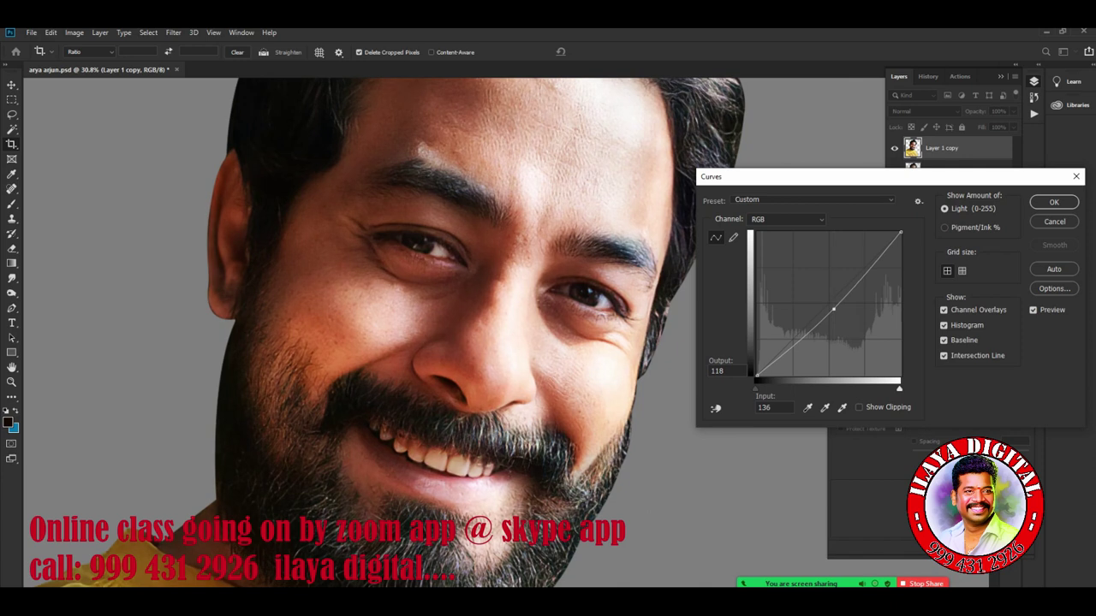
left_click(1054, 202)
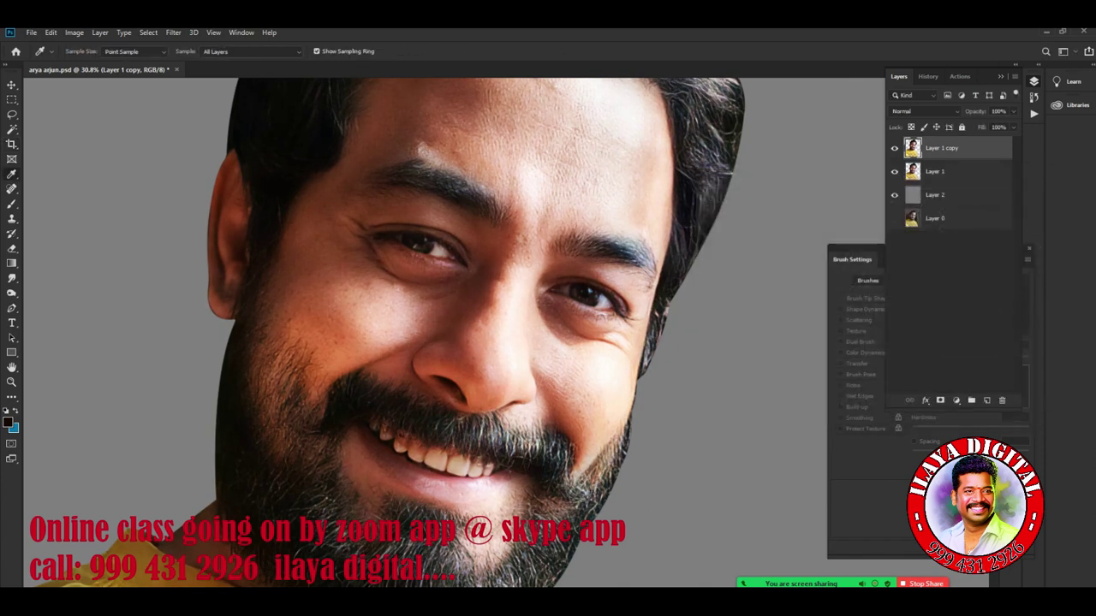
key("ctrl+b")
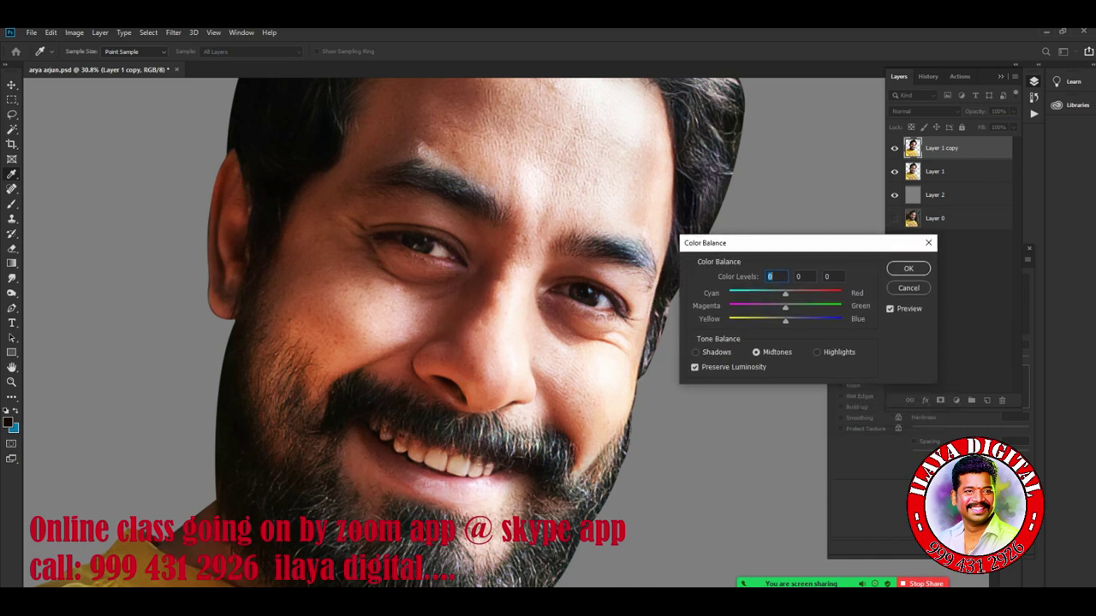
key("alt+i")
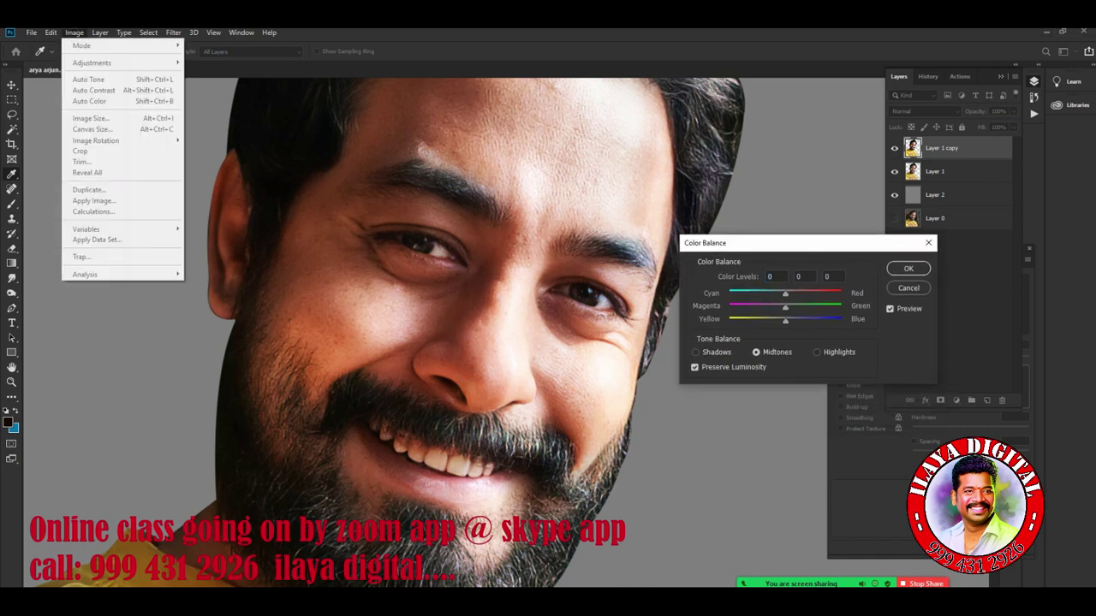
key("Escape")
key("Escape")
key("alt+i")
key("Down")
key("Right")
key("Down")
key("Down")
key("Down")
key("Down")
key("Down")
key("Up")
key("Up")
key("Down")
key("Return")
Shift the midtones toward yellow and slightly toward magenta
left_click_drag(785, 320, 776, 320)
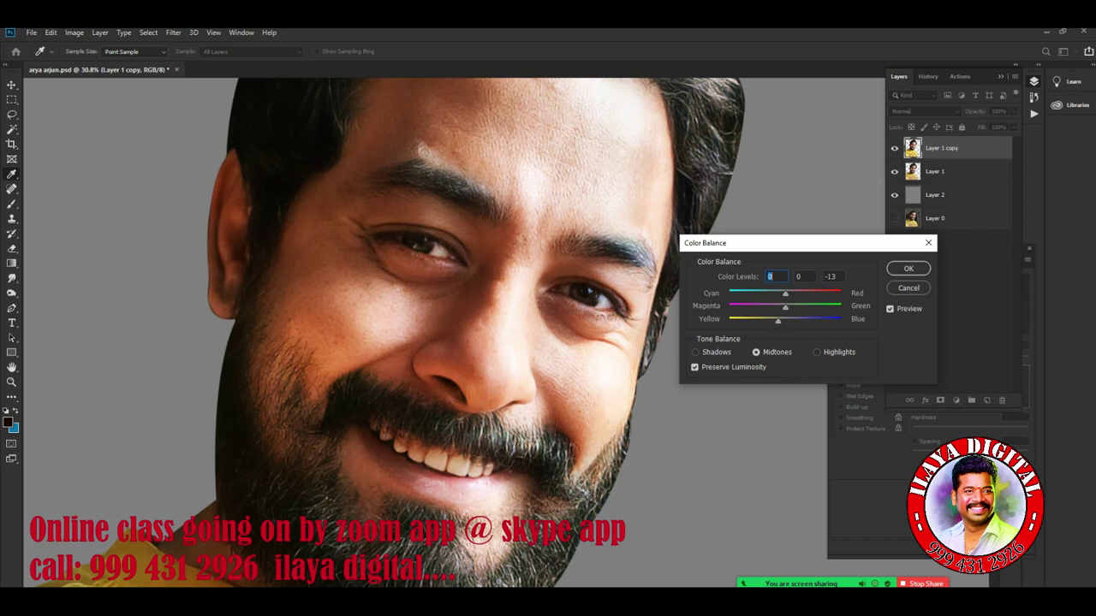
left_click(829, 277)
left_click_drag(785, 307, 789, 292)
left_click(771, 276)
left_click_drag(777, 320, 774, 320)
Shift the highlights slightly toward blue
left_click(817, 352)
left_click_drag(785, 320, 805, 320)
left_click(800, 320)
key("Down")
key("Down")
key("Down")
Shift the shadows toward green and apply the colour balance
key("ctrl+1")
key("shift+Tab")
key("Up")
key("Up")
key("Up")
key("Tab")
key("shift+Tab")
key("Return")
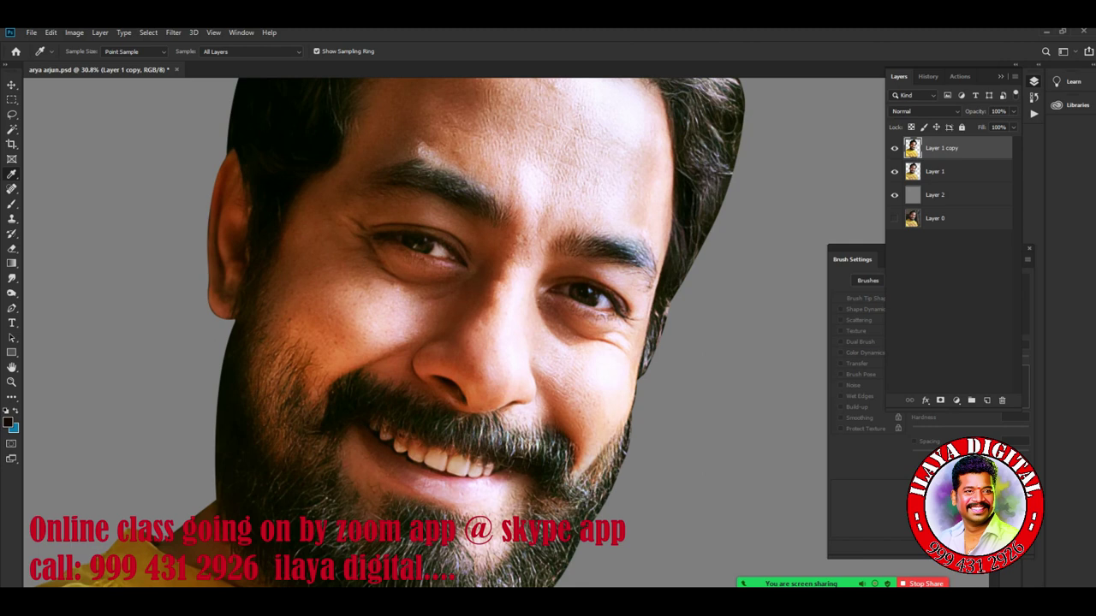
left_click(172, 33)
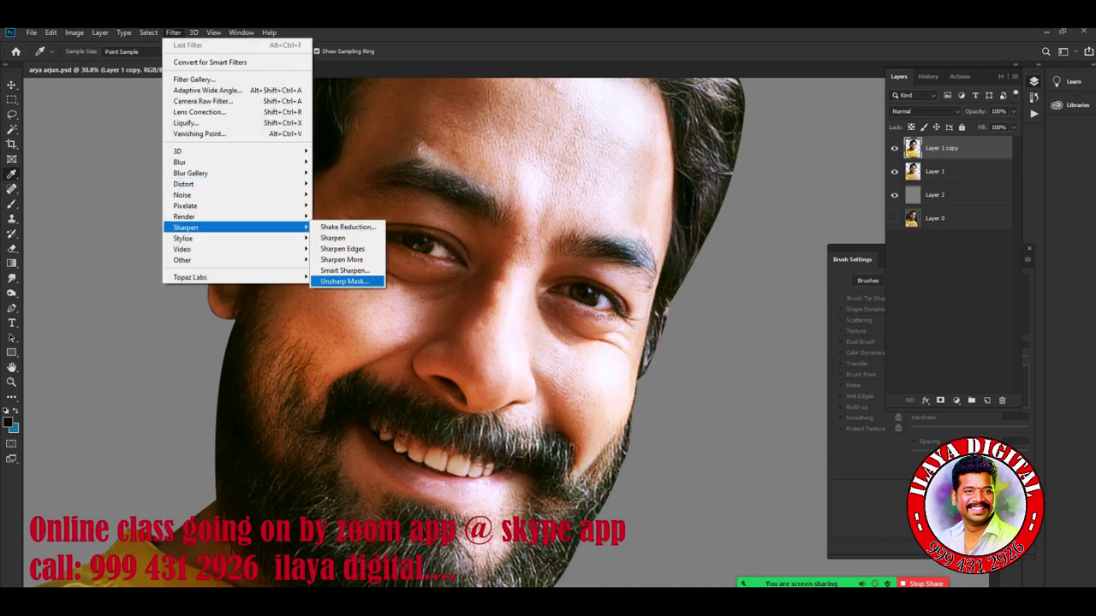
Apply Unsharp Mask with Amount 80%, Radius 4.3 px and Threshold 0
left_click(343, 281)
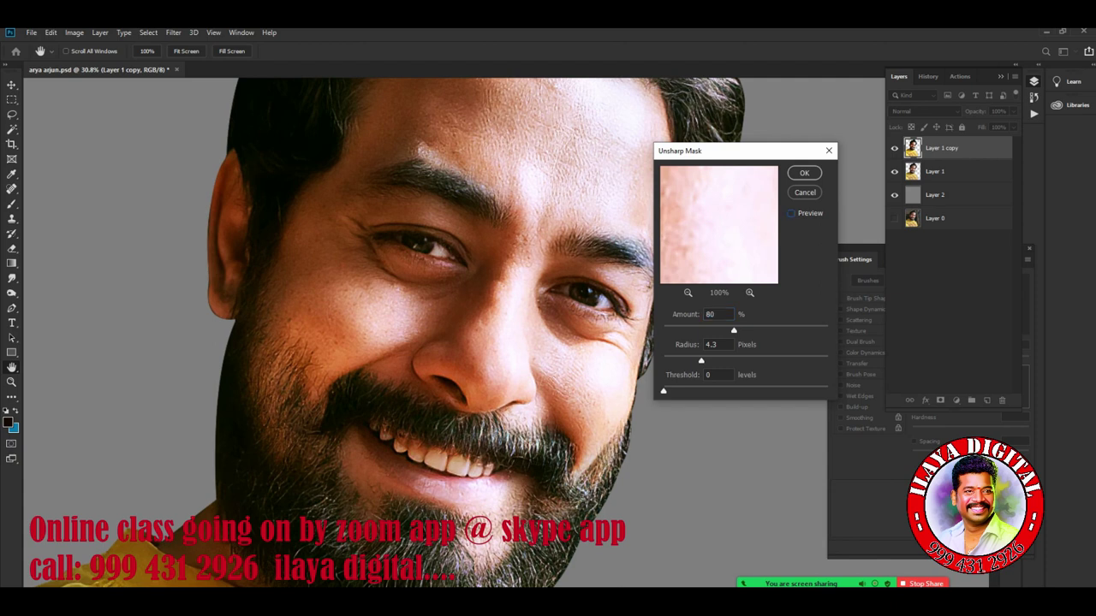
left_click(804, 173)
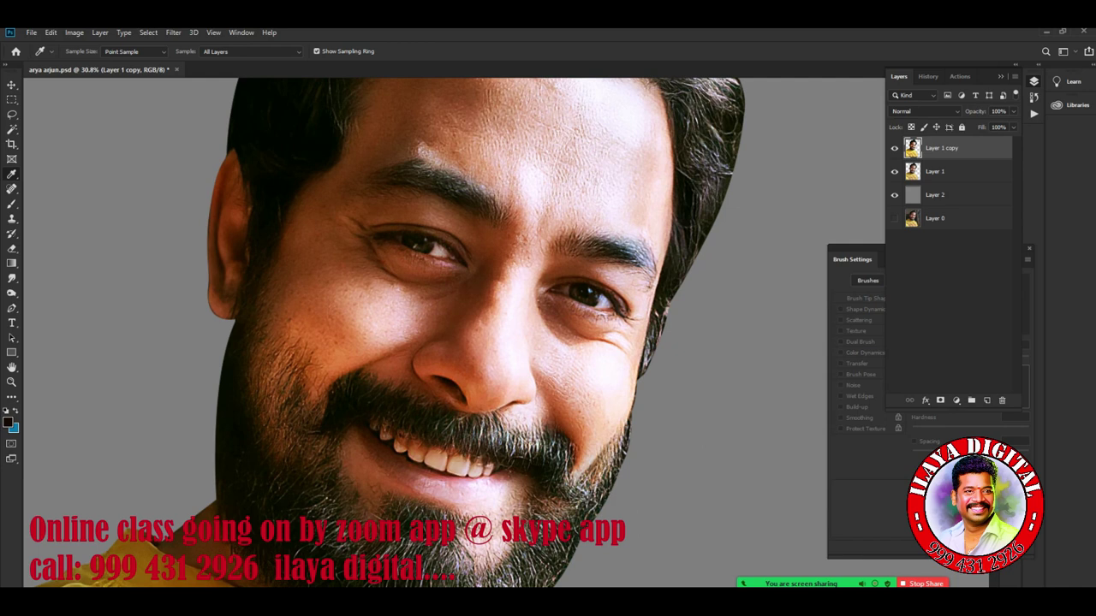
Add empty Layer 3 on top and pick the Smudge brush at 80% strength, sampling all layers
key("ctrl+shift+n")
key("Return")
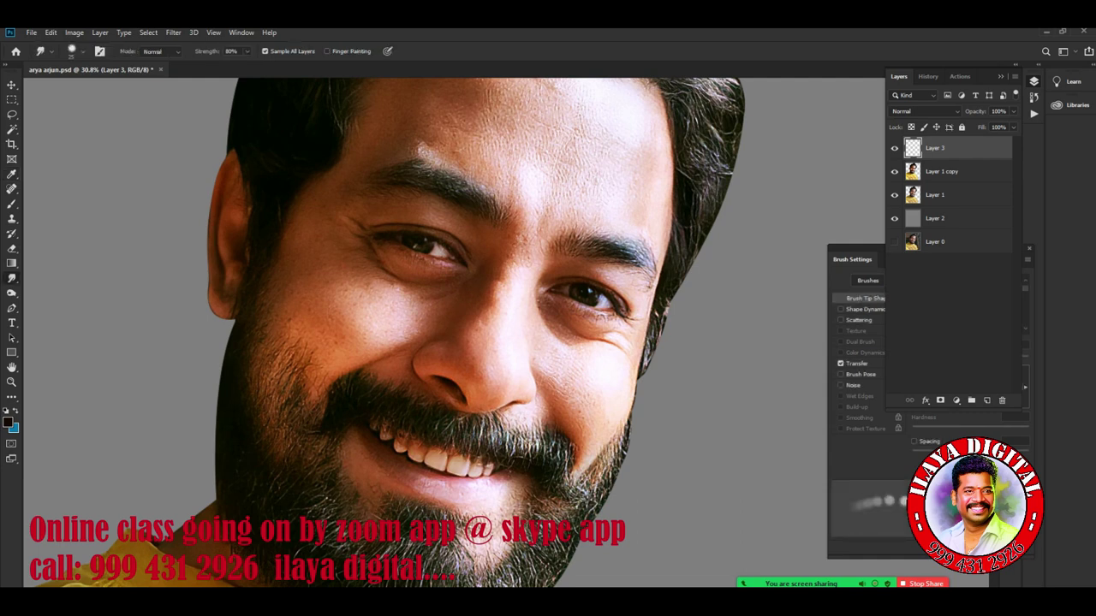
right_click(369, 144)
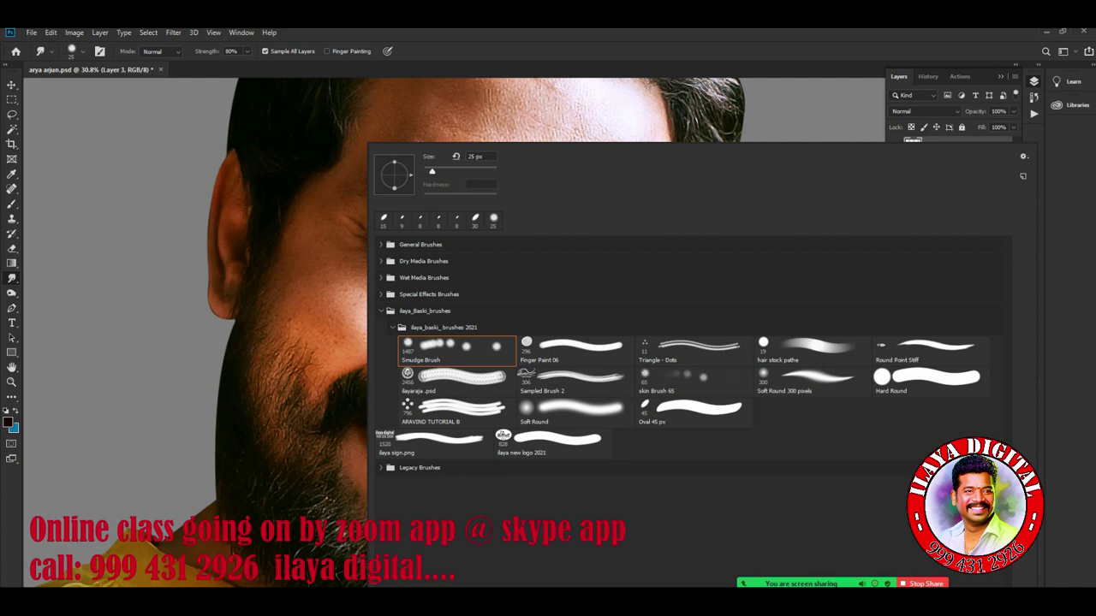
Enable Transfer on the smudge brush with strength controlled by Pen Pressure
key("F5")
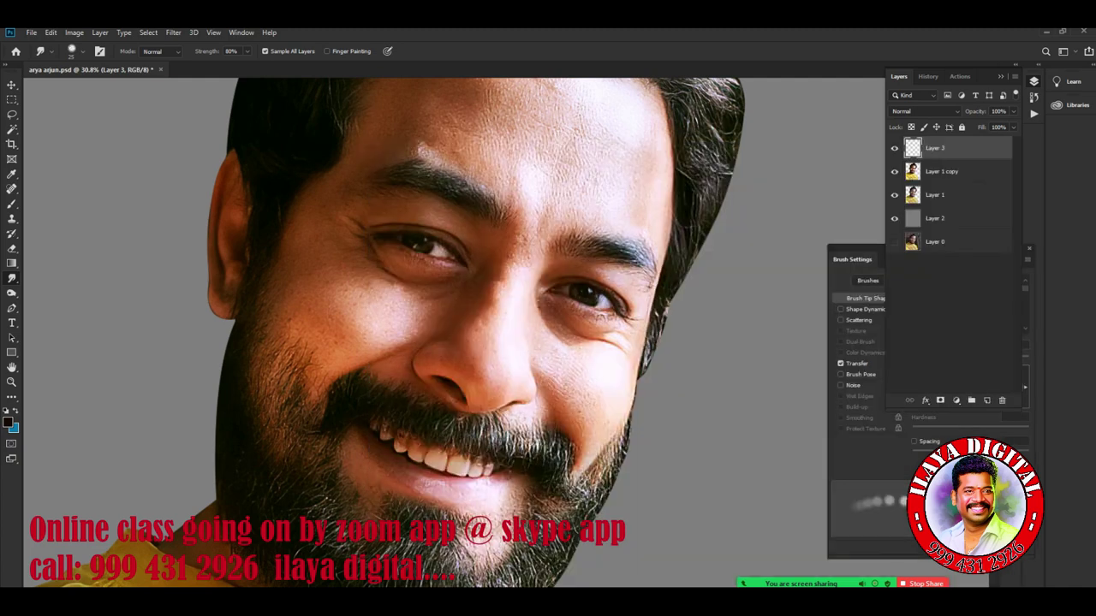
key("bracketright")
key("bracketright")
key("bracketright")
key("bracketright")
key("bracketright")
key("bracketright")
key("bracketright")
key("bracketright")
key("bracketright")
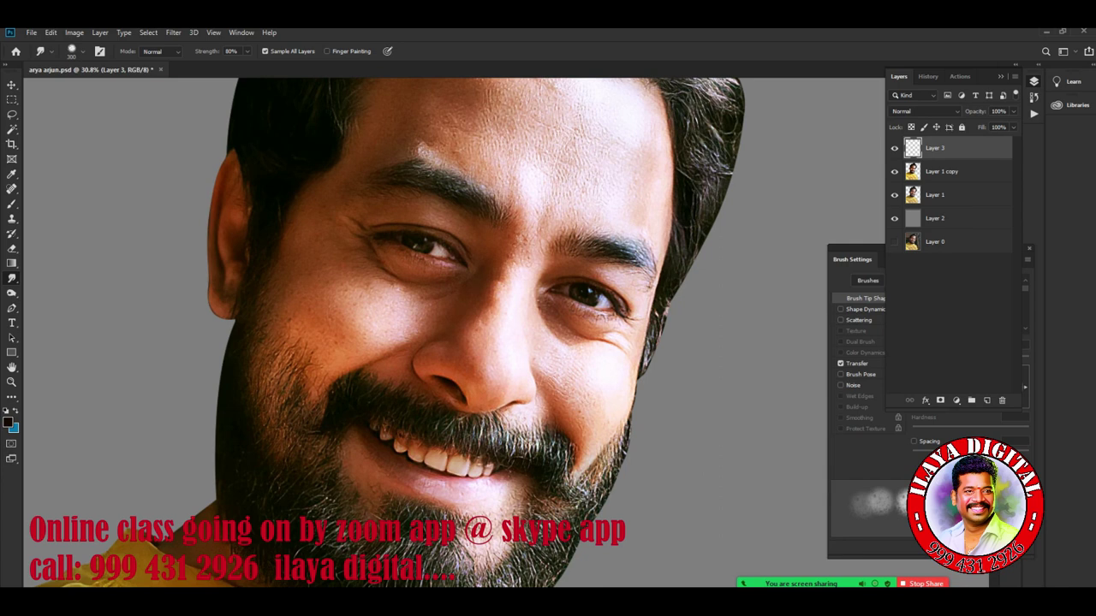
mouse_move(891, 258)
left_mouse_down()
mouse_move(541, 211)
mouse_move(488, 190)
left_mouse_up()
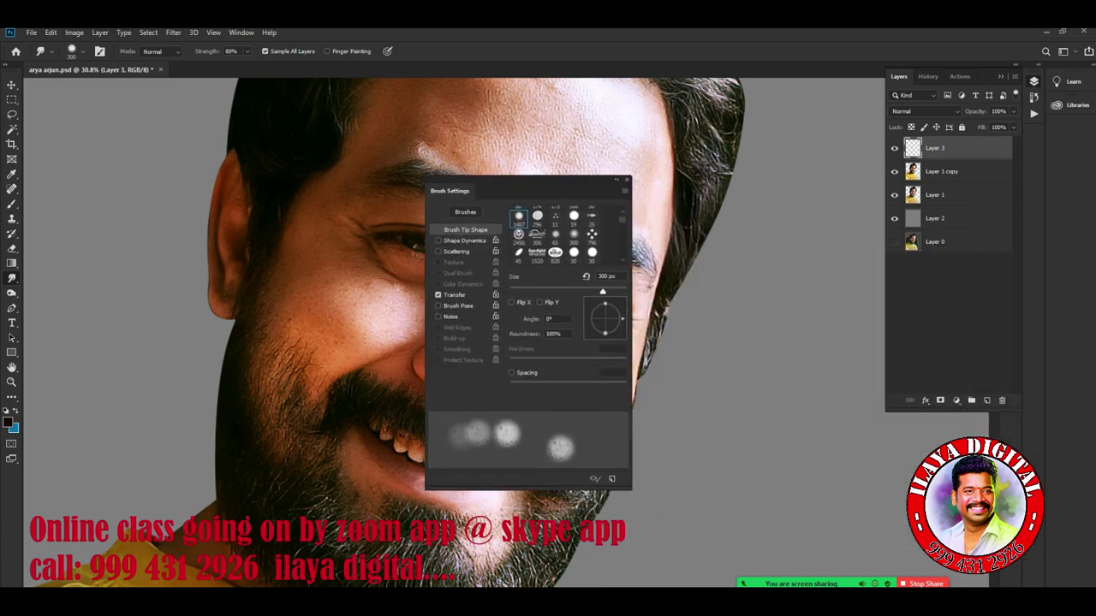
left_click(437, 295)
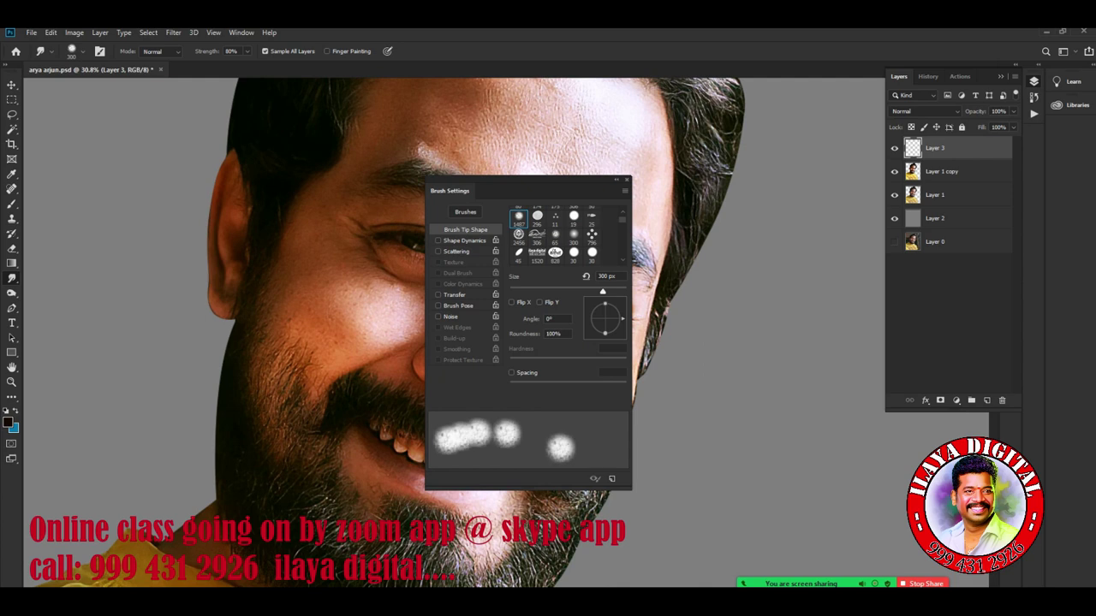
left_click(454, 294)
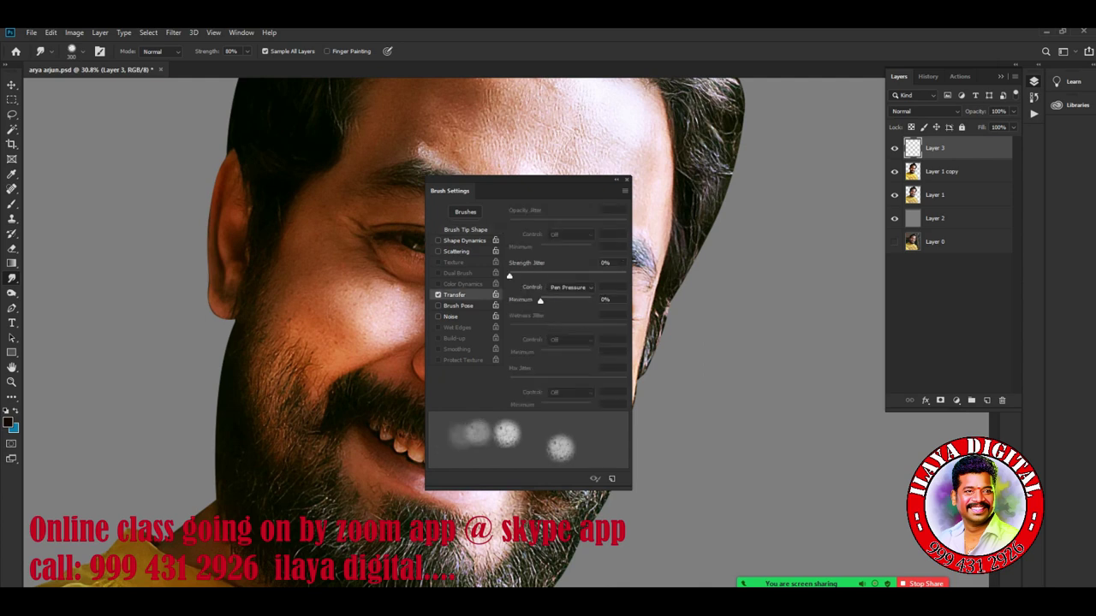
left_click(570, 286)
left_click(567, 311)
Turn off brush tip spacing and set the smudge brush size to 26 px
left_click(464, 229)
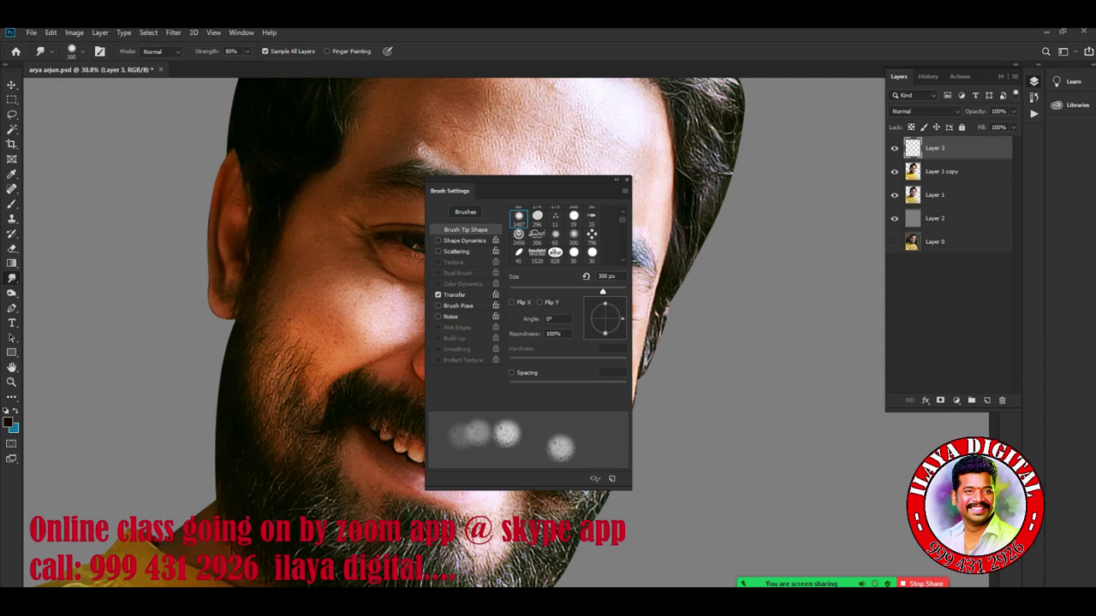
left_click(454, 295)
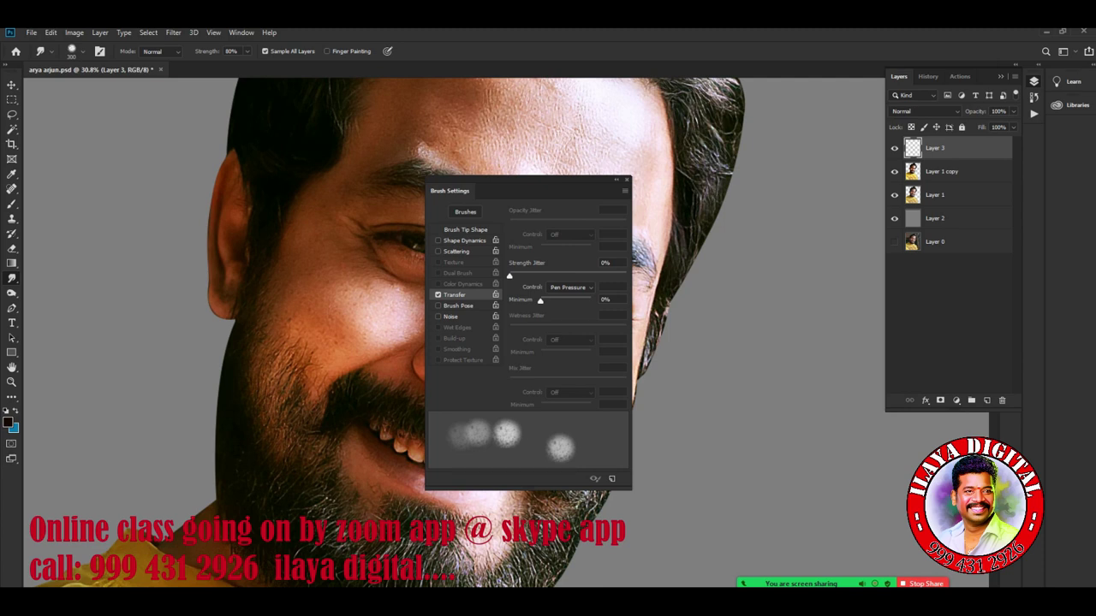
left_click(464, 229)
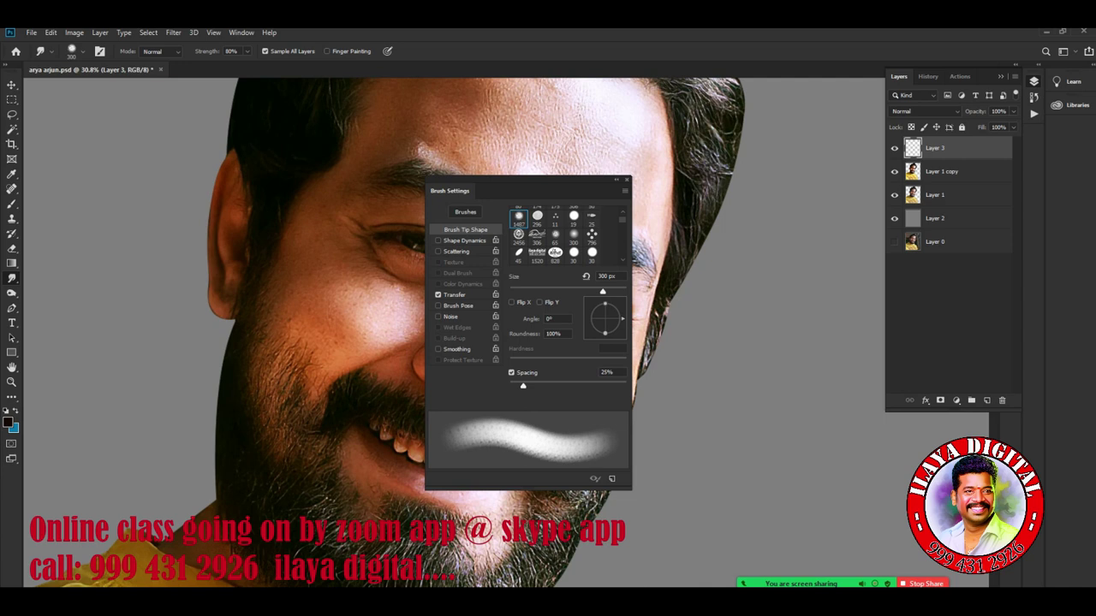
left_click(511, 373)
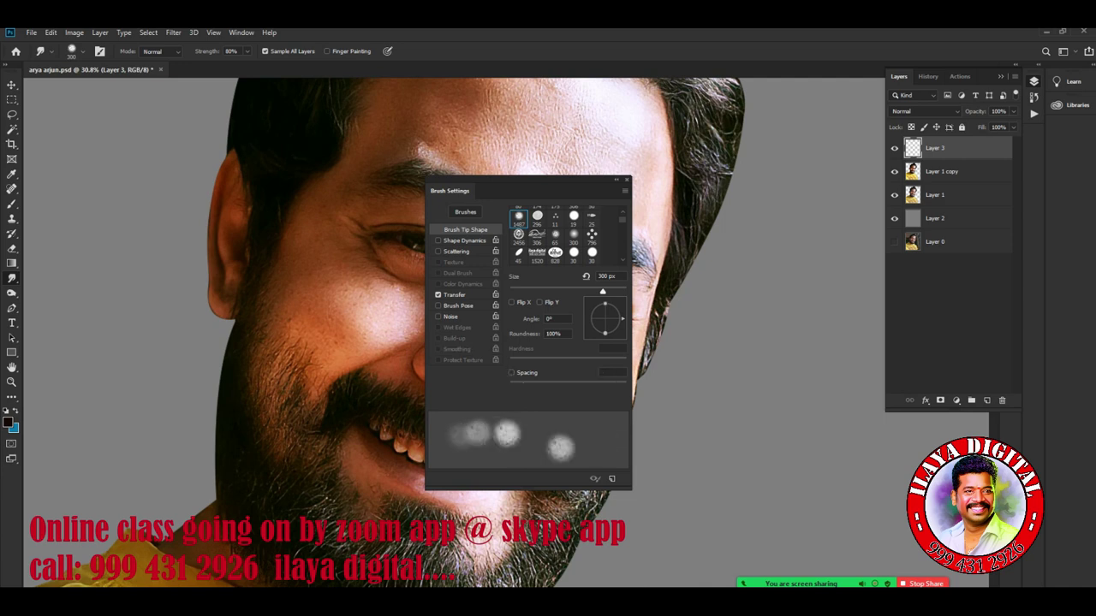
left_click_drag(603, 292, 509, 292)
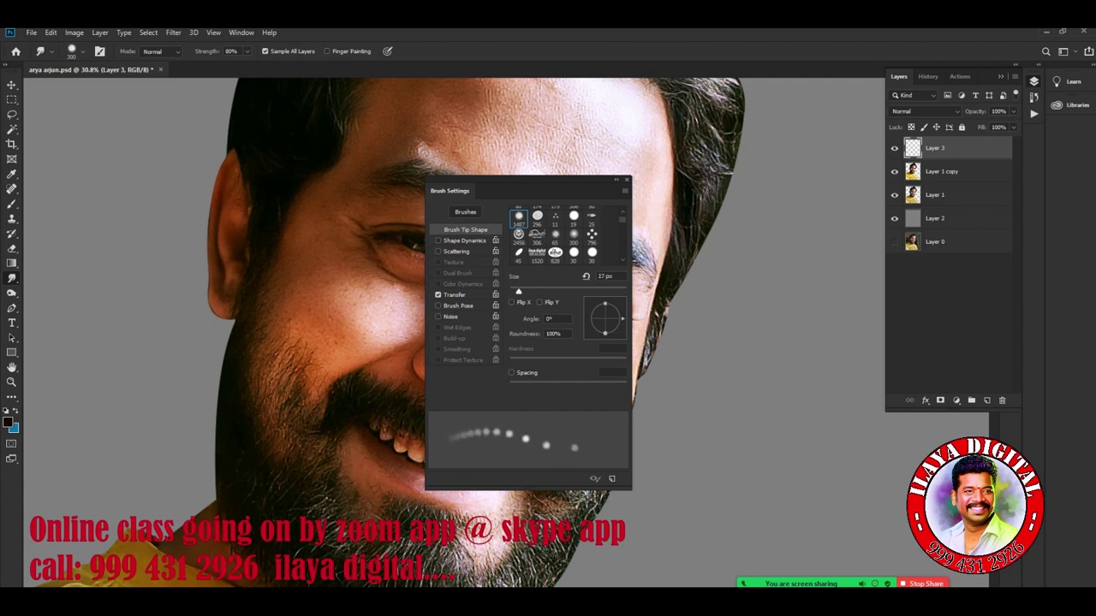
mouse_move(509, 292)
left_mouse_down()
mouse_move(586, 292)
mouse_move(509, 292)
mouse_move(524, 292)
left_mouse_up()
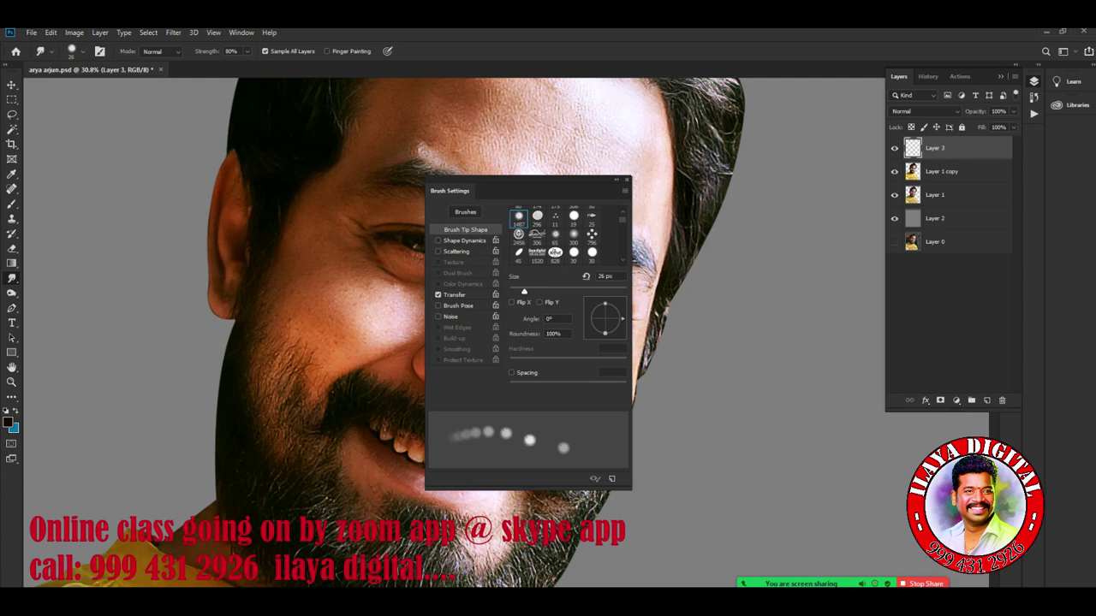
left_click(454, 294)
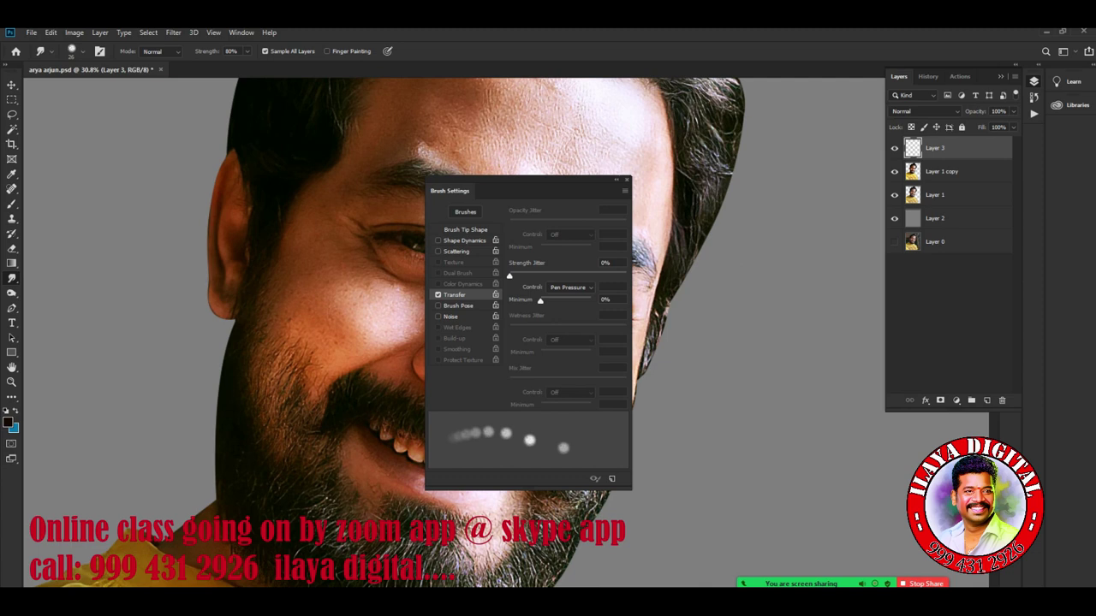
key("F5")
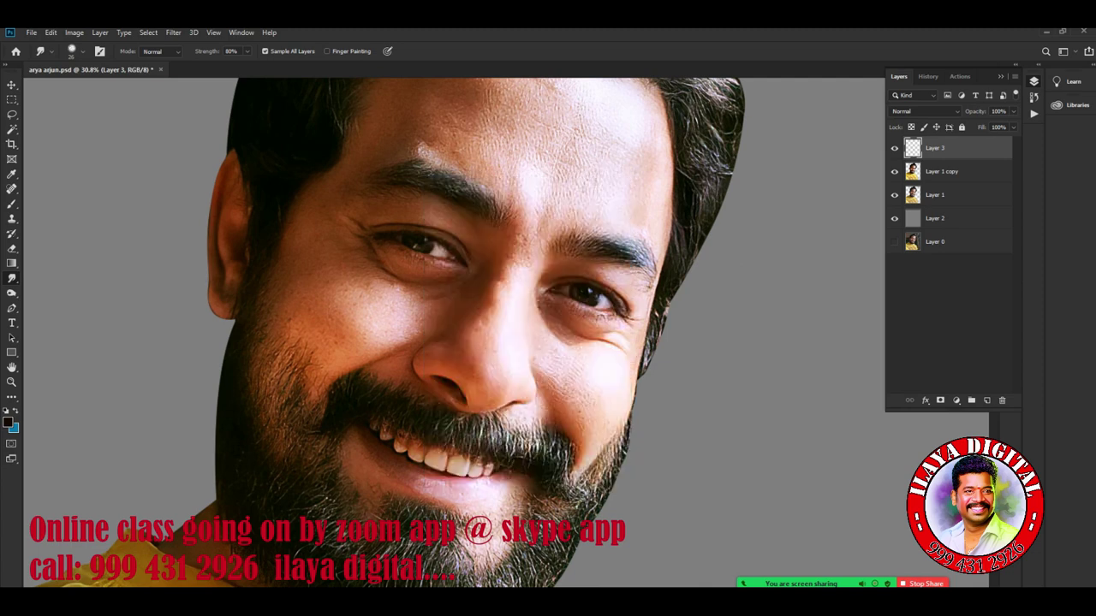
Rotate the canvas view to about -14° around the nose
scroll(480, 359, "up", 5)
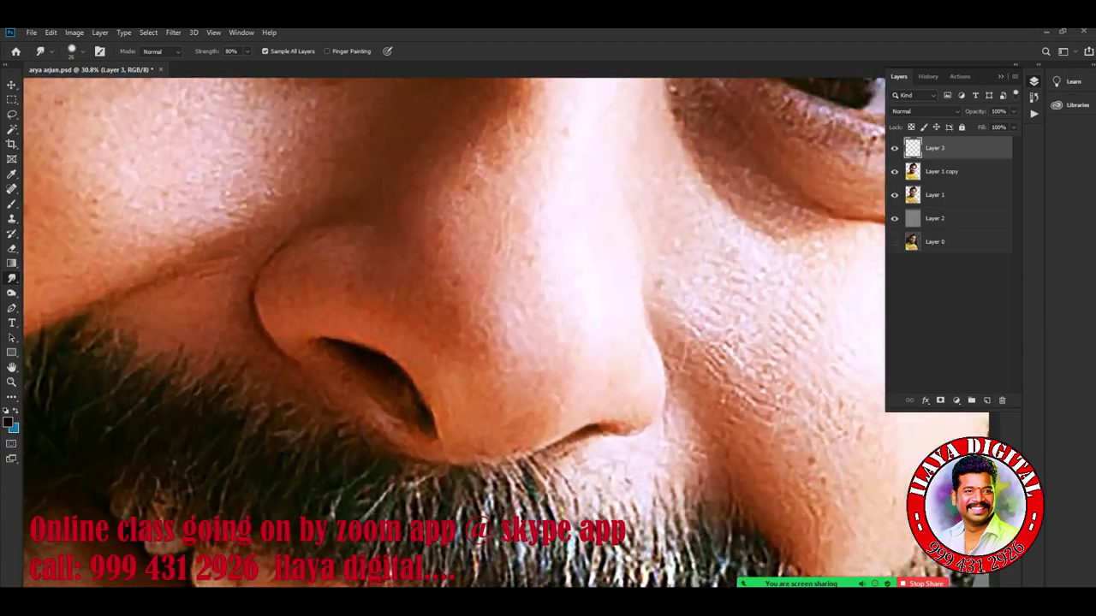
scroll(479, 360, "down", 4)
scroll(480, 343, "down", 1)
key("r")
mouse_move(600, 282)
left_mouse_down()
mouse_move(505, 343)
mouse_move(513, 334)
left_mouse_up()
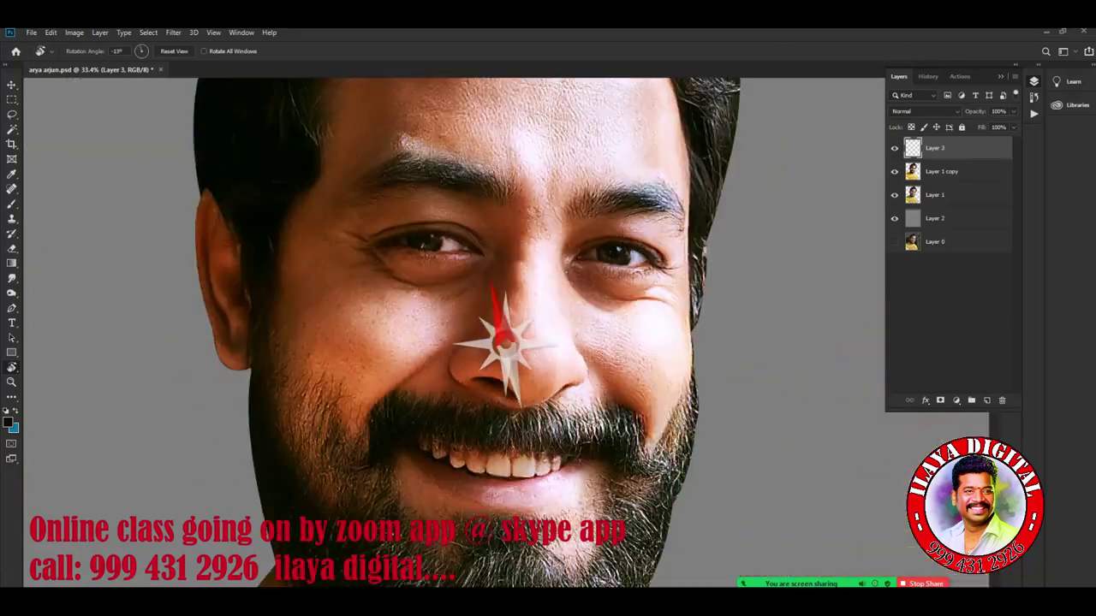
mouse_move(492, 287)
left_mouse_down()
mouse_move(471, 295)
mouse_move(497, 283)
left_mouse_up()
left_click_drag(505, 342, 513, 317)
Zoom in close on the nose and return to the Smudge tool
scroll(505, 360, "up", 5)
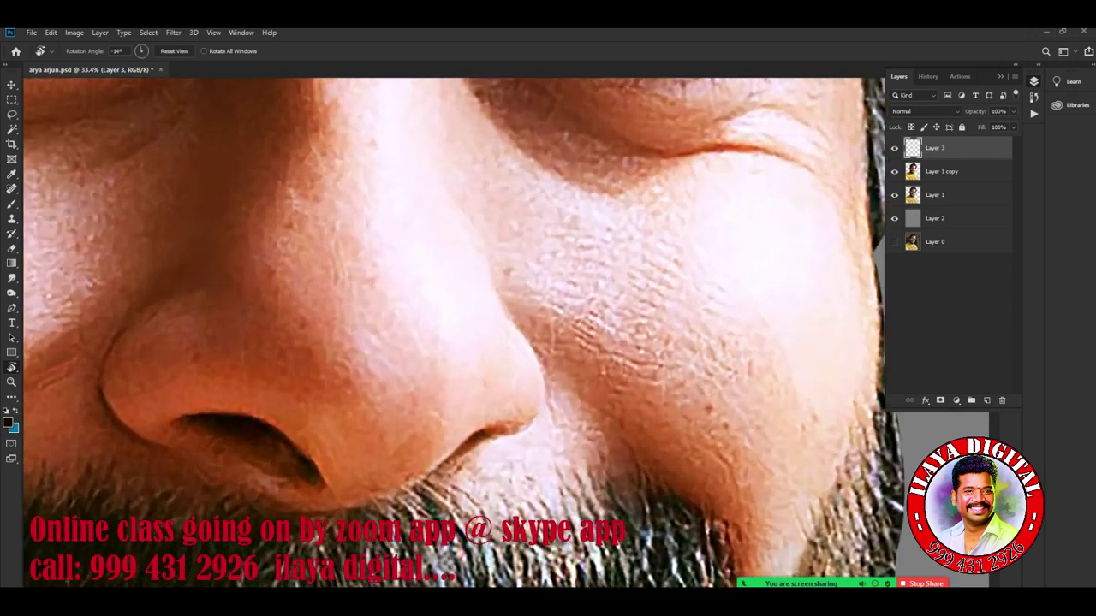
scroll(454, 334, "down", 3)
scroll(454, 334, "up", 2)
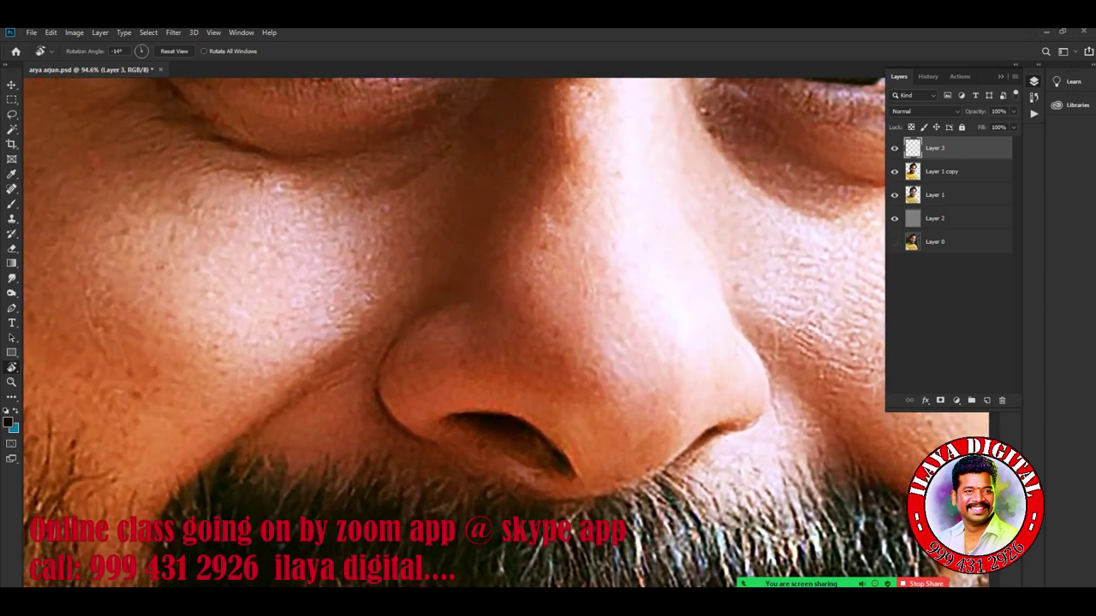
scroll(514, 342, "down", 1)
scroll(513, 343, "down", 2)
scroll(514, 342, "down", 2)
scroll(514, 342, "up", 6)
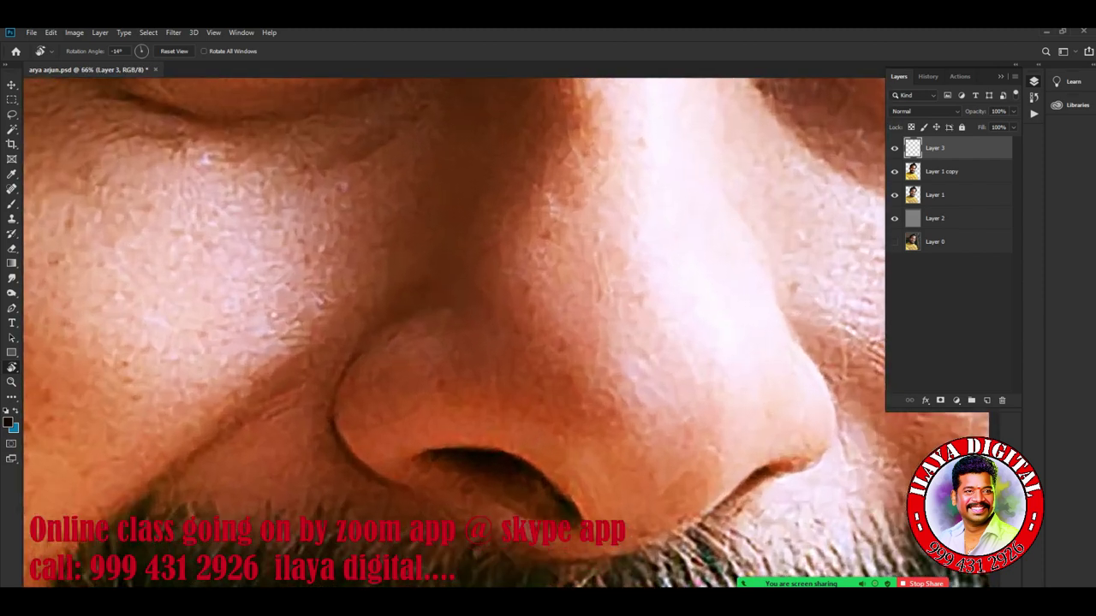
scroll(514, 342, "up", 2)
key("r")
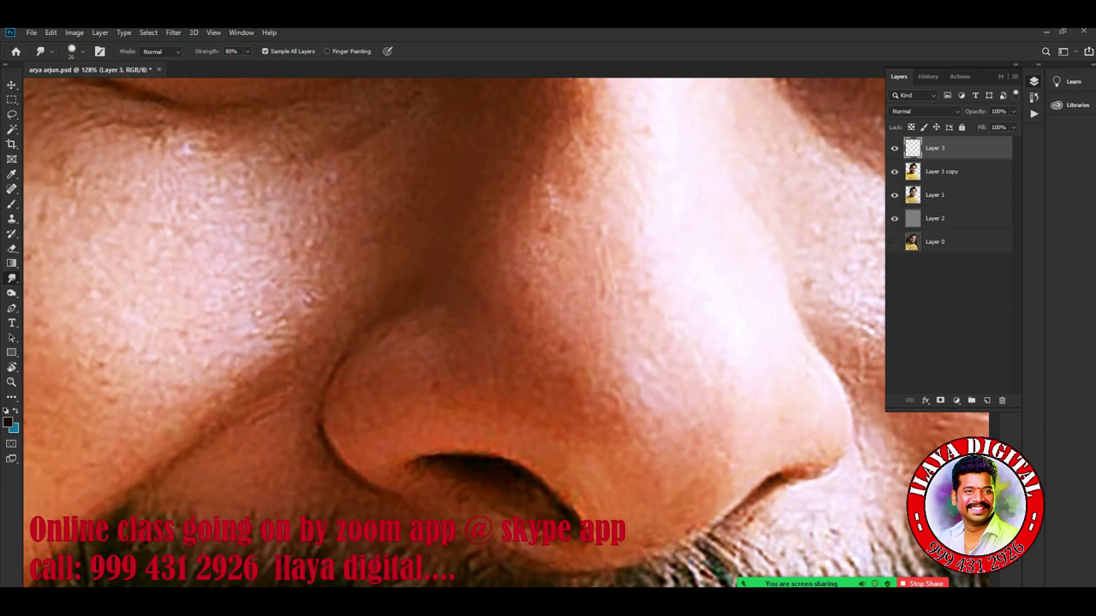
left_click(265, 51)
left_click(266, 51)
mouse_move(527, 304)
left_mouse_down()
mouse_move(636, 267)
mouse_move(599, 334)
left_mouse_up()
left_click(895, 171)
left_click(894, 195)
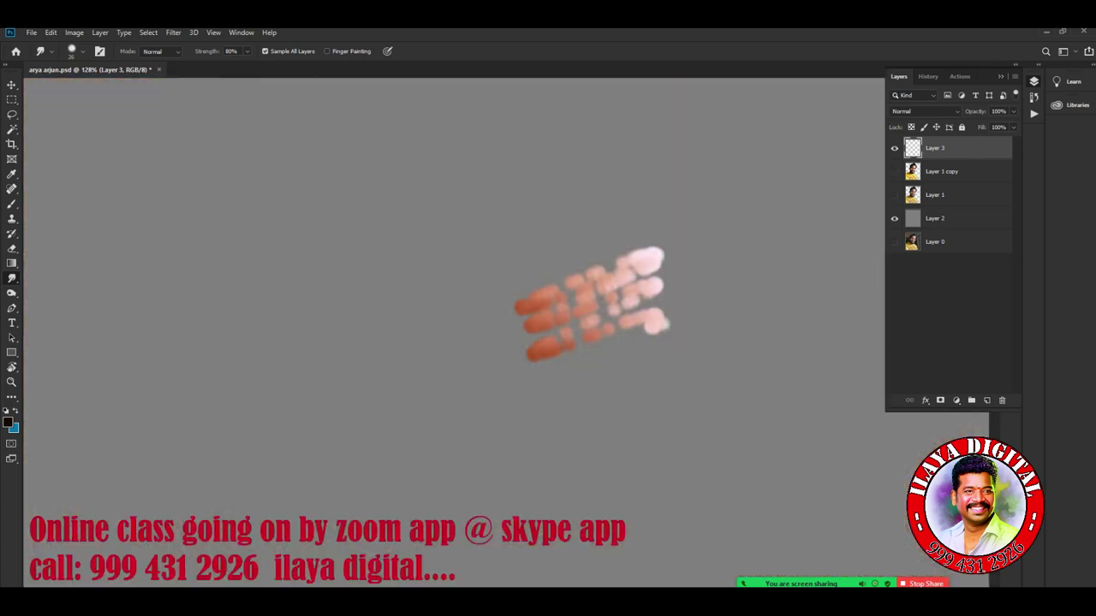
left_click(895, 196)
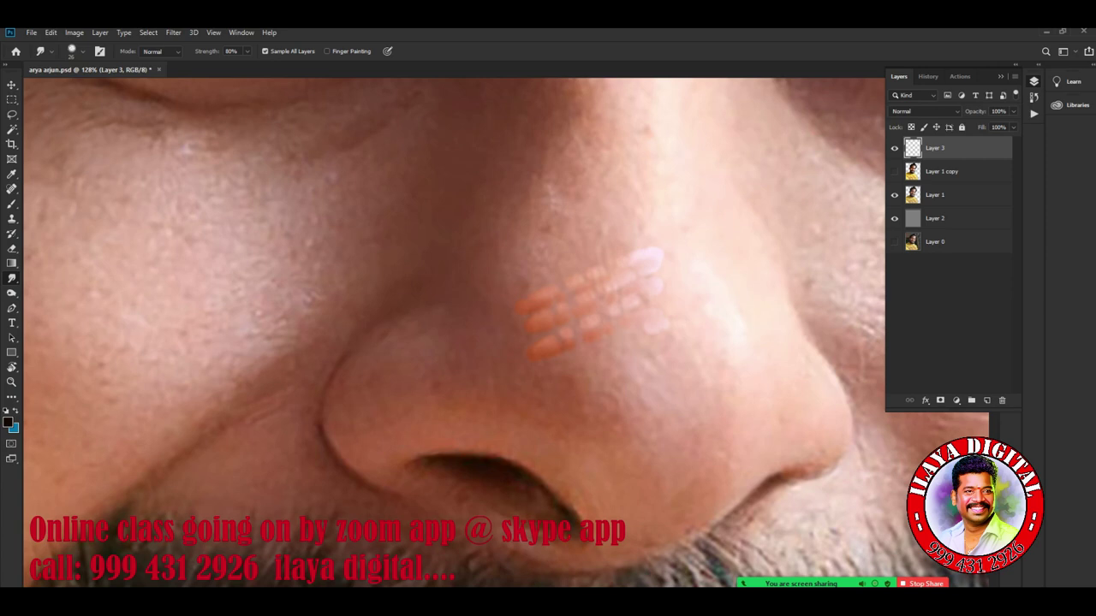
key("ctrl+z")
key("ctrl+z")
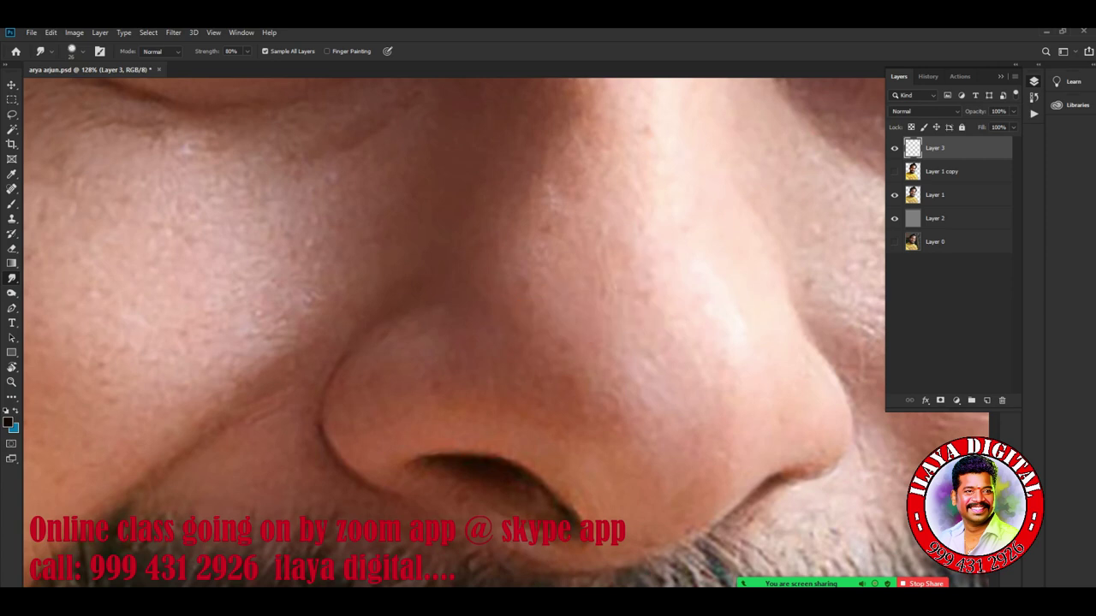
scroll(411, 480, "up", 2)
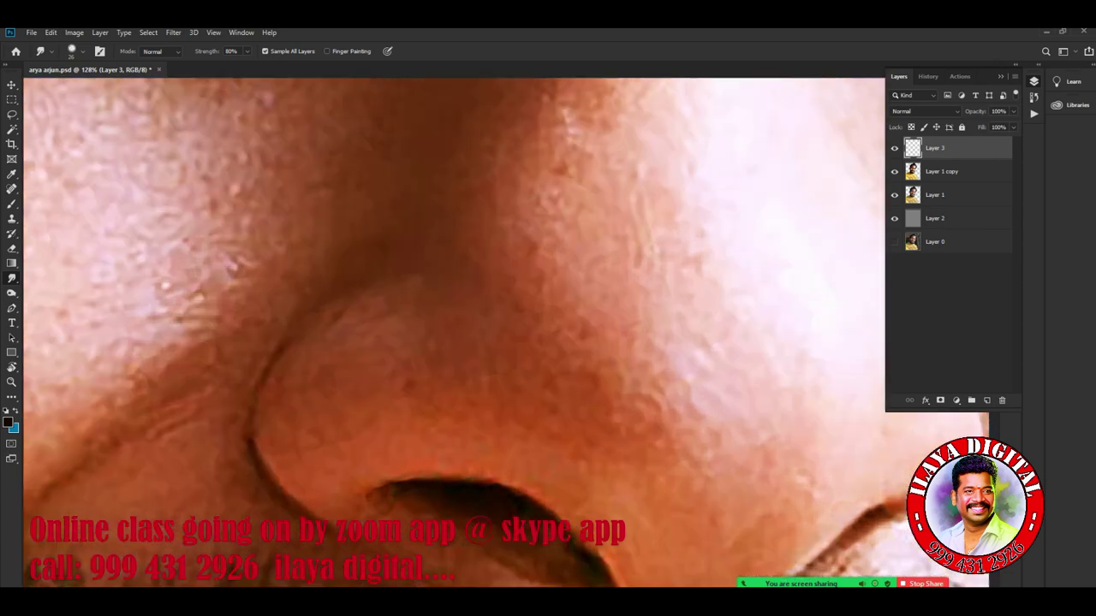
Rotate the view to -39° and zoom onto the nostril with Smudge active
scroll(411, 479, "up", 2)
scroll(410, 480, "up", 2)
scroll(411, 480, "up", 2)
scroll(411, 343, "down", 4)
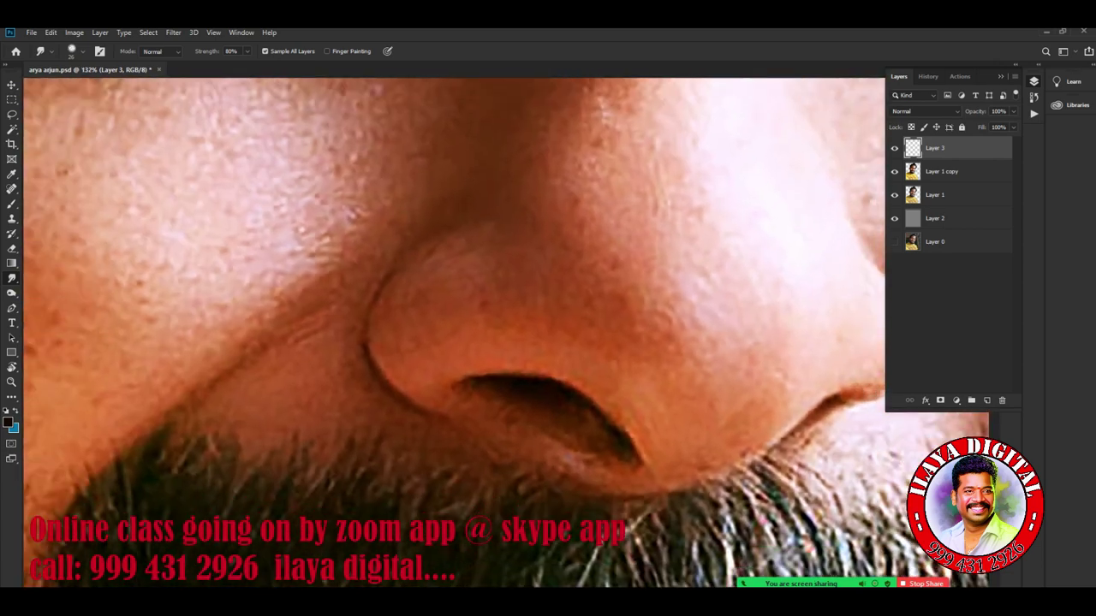
key("r")
left_click_drag(599, 256, 531, 197)
scroll(548, 385, "up", 3)
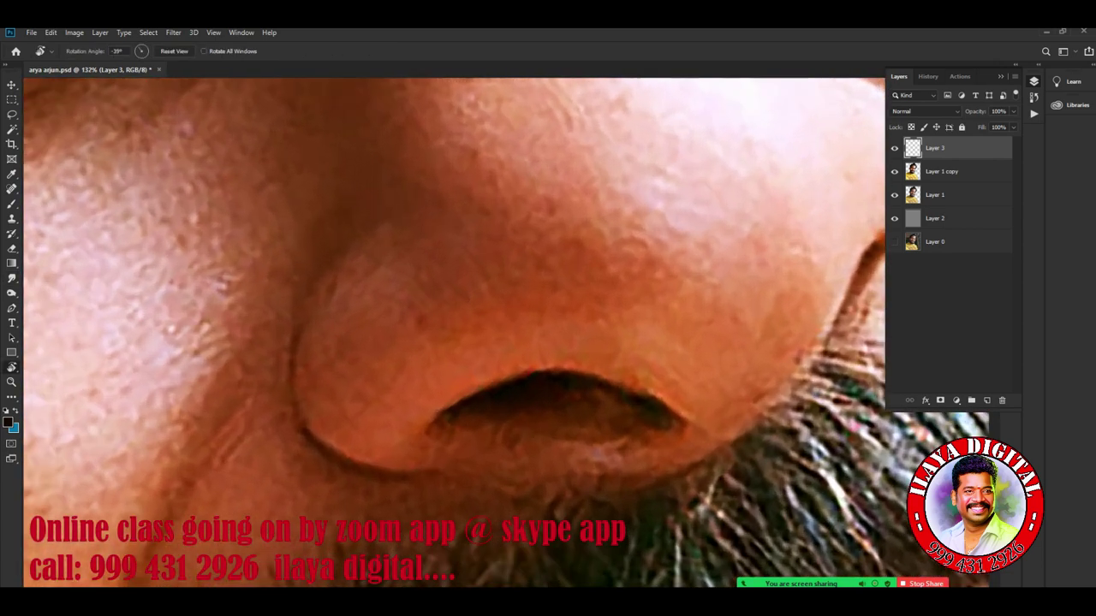
scroll(548, 385, "up", 2)
left_click(12, 279)
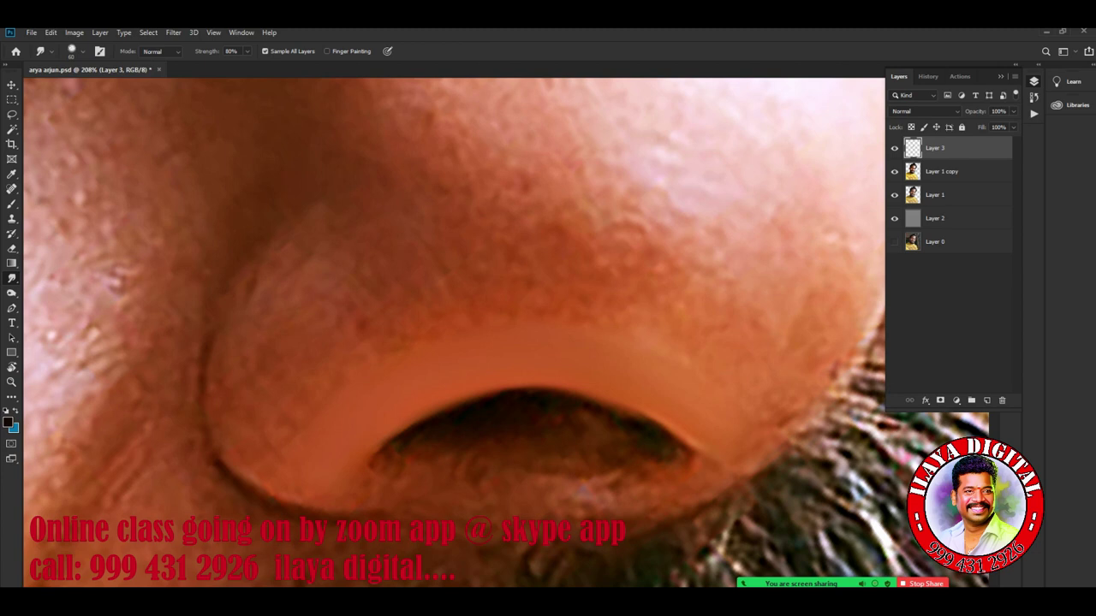
Smudge the skin around the nostril smooth, panning the view as needed
scroll(454, 334, "right", 10)
scroll(454, 334, "down", 5)
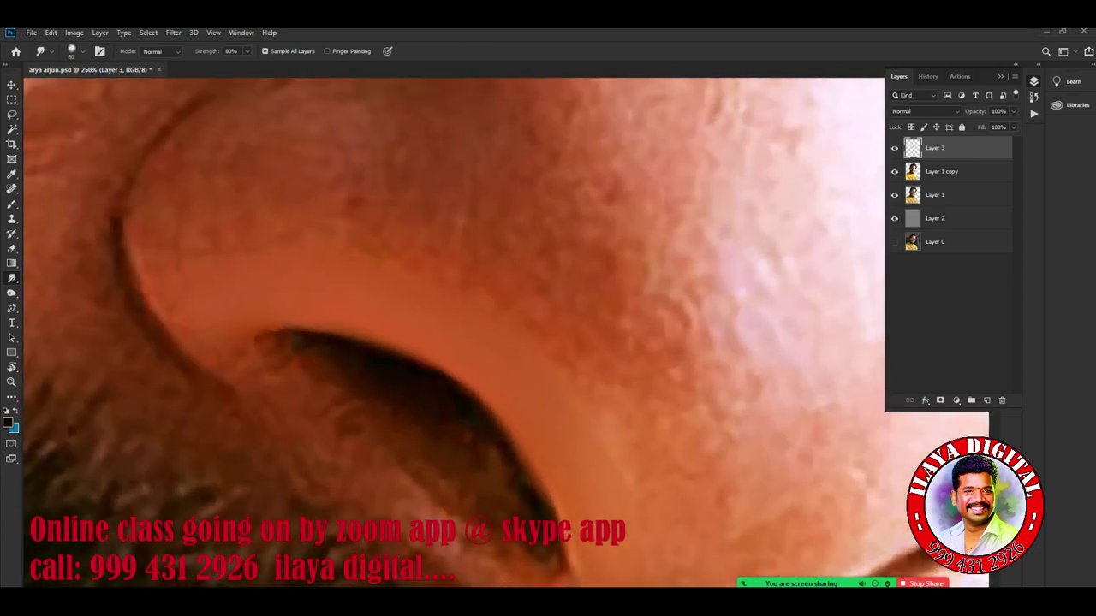
scroll(453, 334, "up", 3)
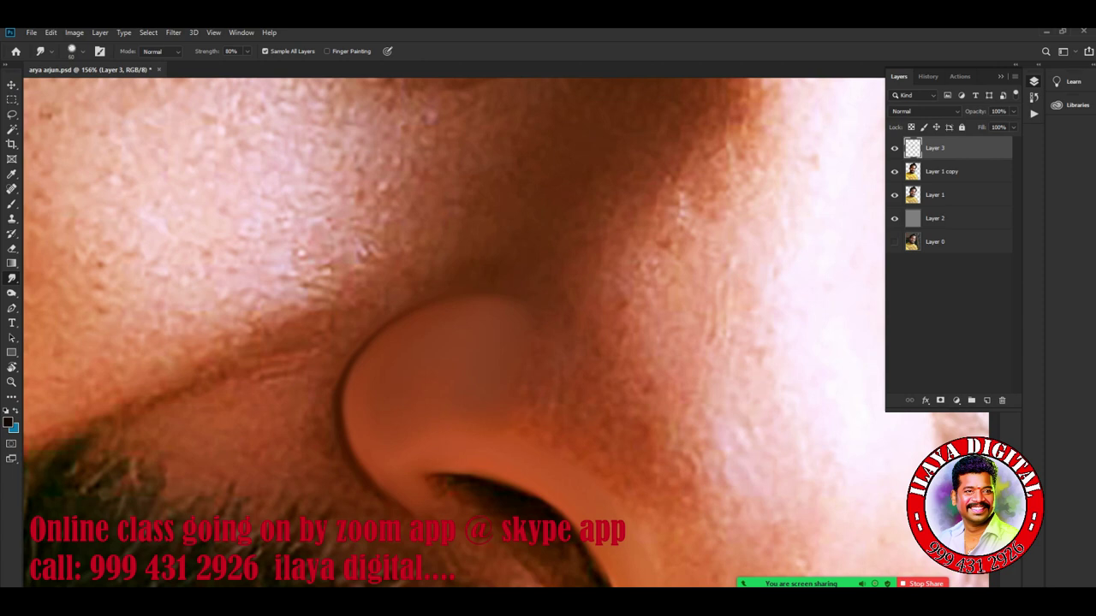
scroll(702, 404, "down", 3)
scroll(702, 403, "down", 3)
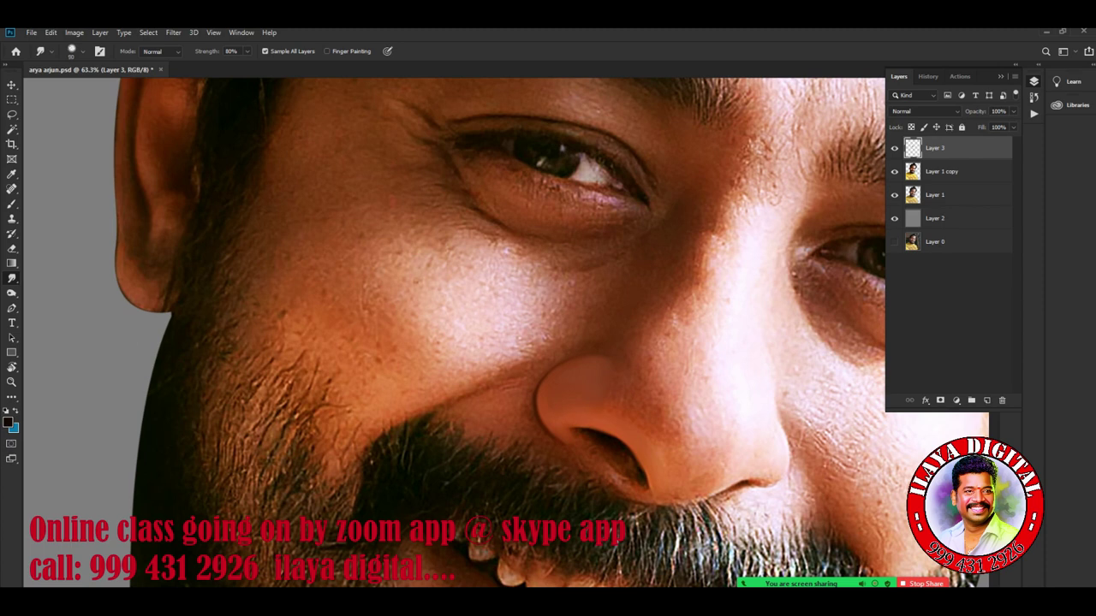
With a brush of about 100, smudge the lower nose bridge and skin beside the nose tip
key("bracketright")
key("bracketright")
key("bracketright")
key("bracketright")
key("bracketleft")
key("bracketleft")
key("bracketright")
left_click_drag(650, 356, 649, 373)
left_click_drag(689, 411, 682, 428)
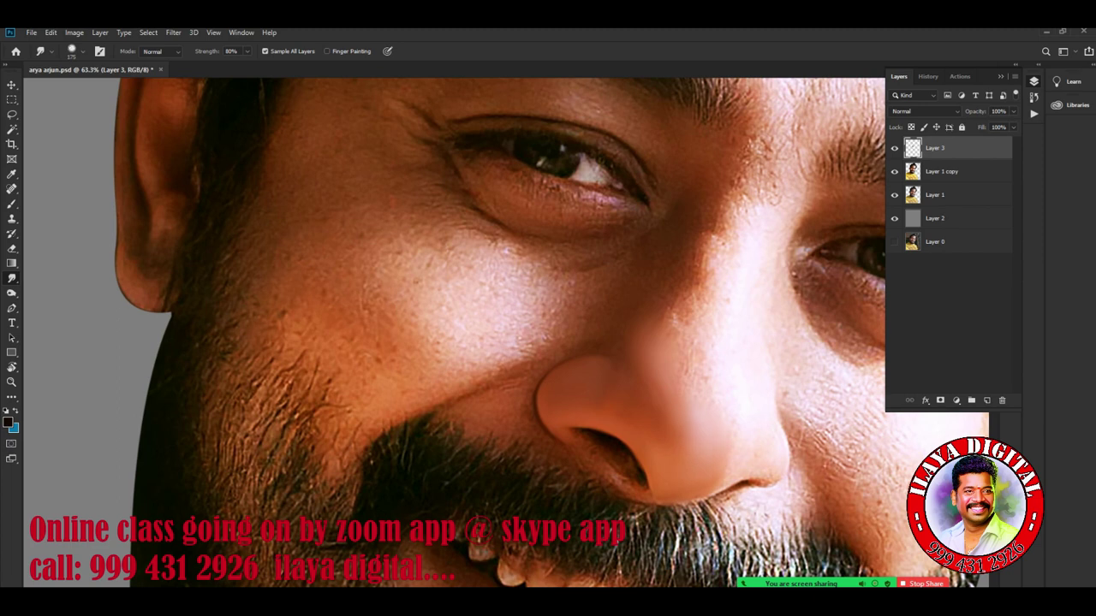
left_click_drag(679, 434, 680, 445)
Smear the upper nose bridge upward at 30, then smooth between the eyes at 100
key("bracketleft")
key("bracketleft")
key("bracketleft")
left_click_drag(670, 344, 667, 313)
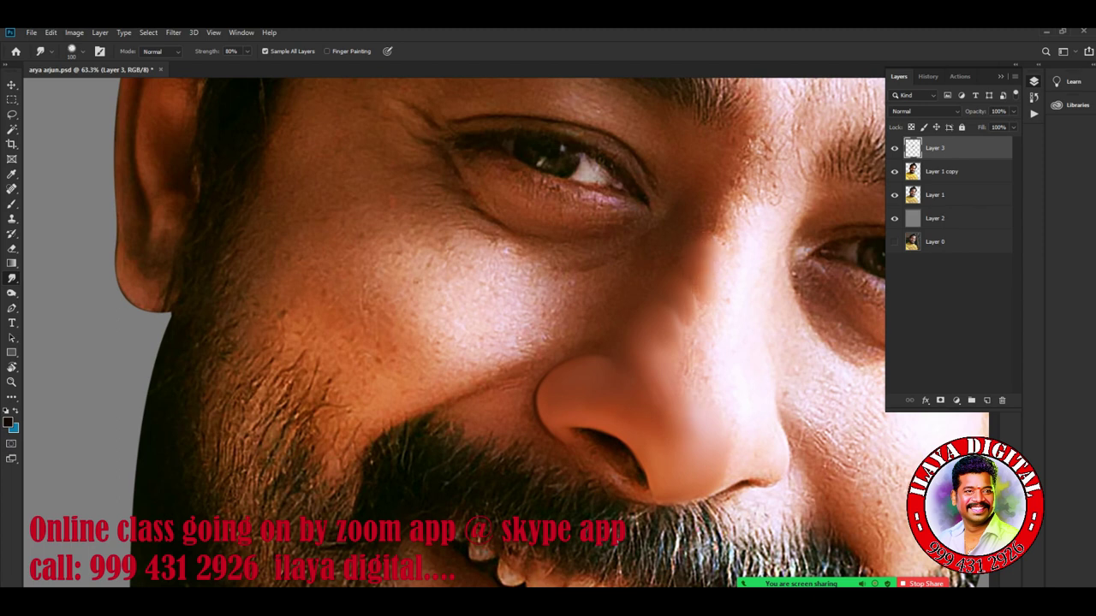
left_click_drag(702, 289, 716, 222)
key("bracketright")
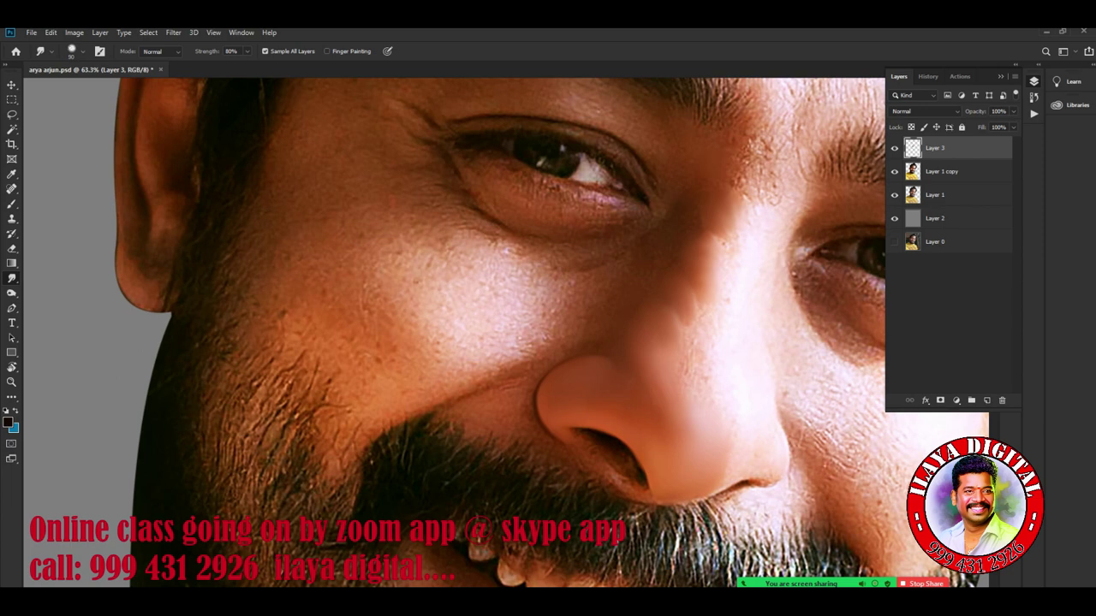
left_click_drag(753, 163, 758, 141)
mouse_move(746, 184)
left_mouse_down()
mouse_move(754, 161)
mouse_move(745, 168)
left_mouse_up()
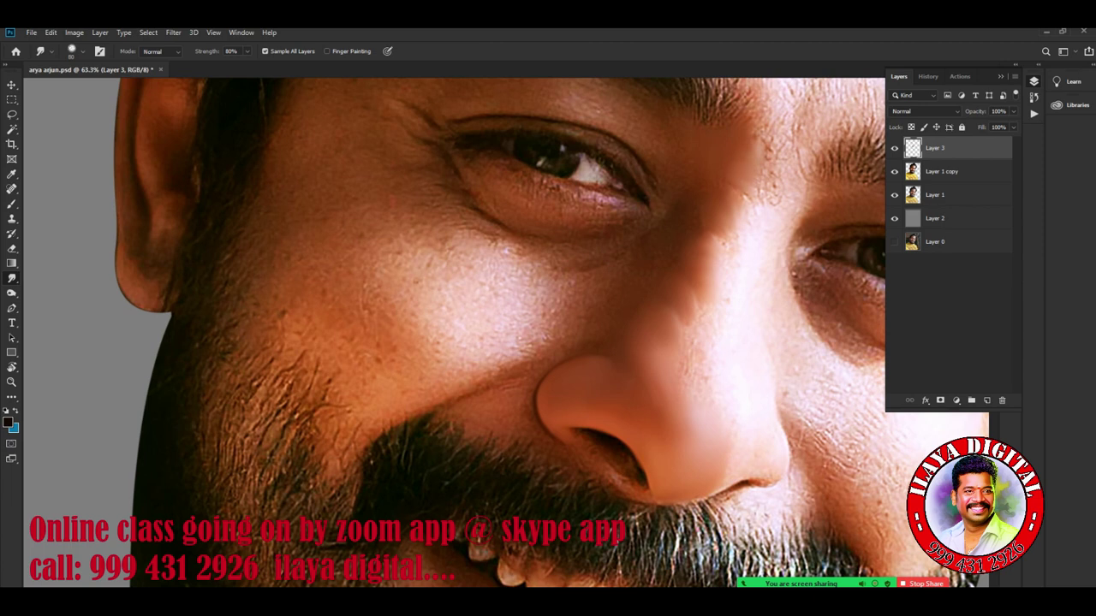
scroll(600, 343, "down", 3)
Toggle Layer 3 to compare against the original nose, leaving it visible
scroll(599, 342, "up", 6)
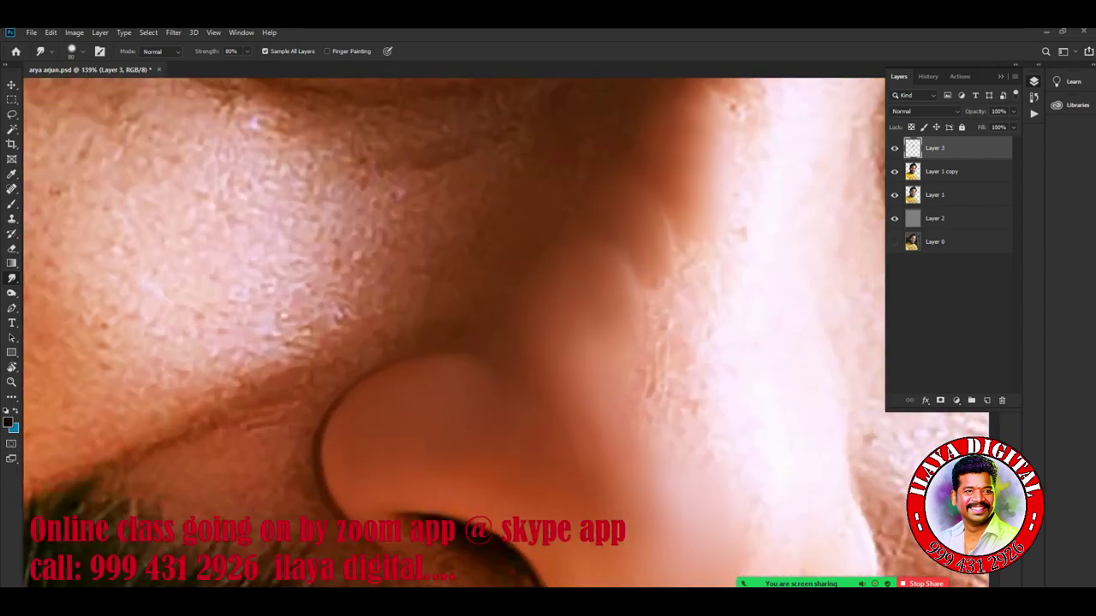
left_click(894, 148)
left_click(893, 148)
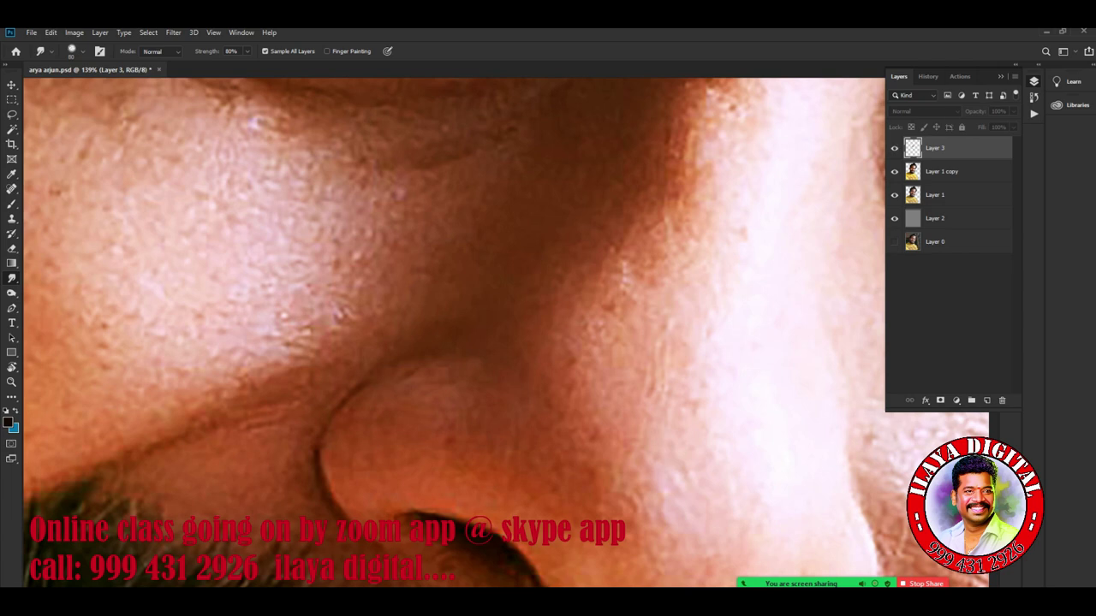
left_click(894, 148)
scroll(514, 342, "down", 3)
scroll(513, 342, "up", 2)
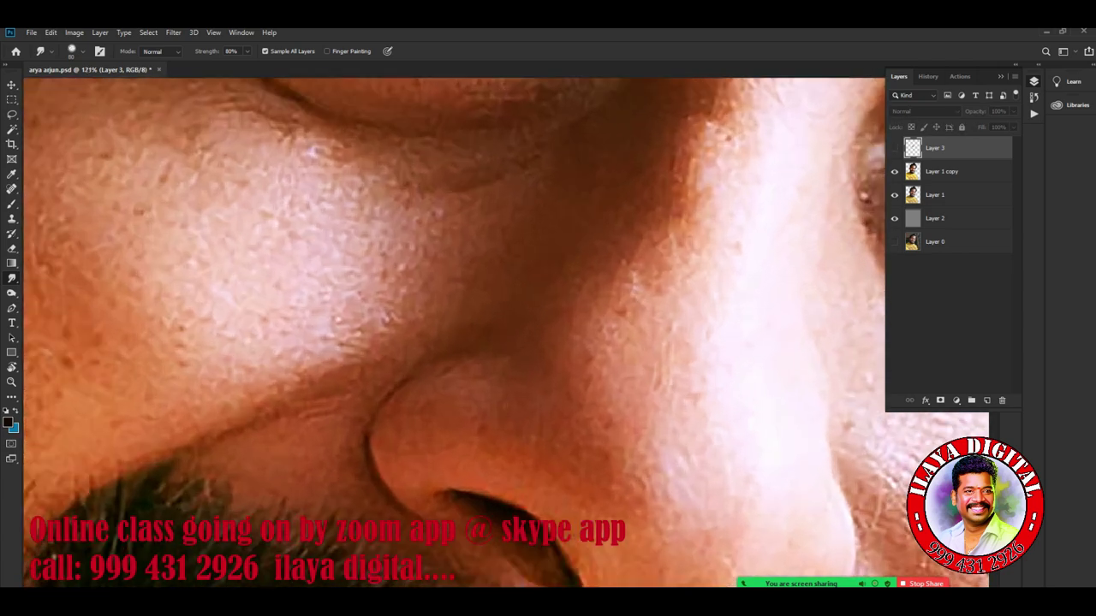
left_click(894, 148)
Zoom out, enlarge the smudge brush in three steps, and fit the whole photo in view
scroll(513, 343, "down", 3)
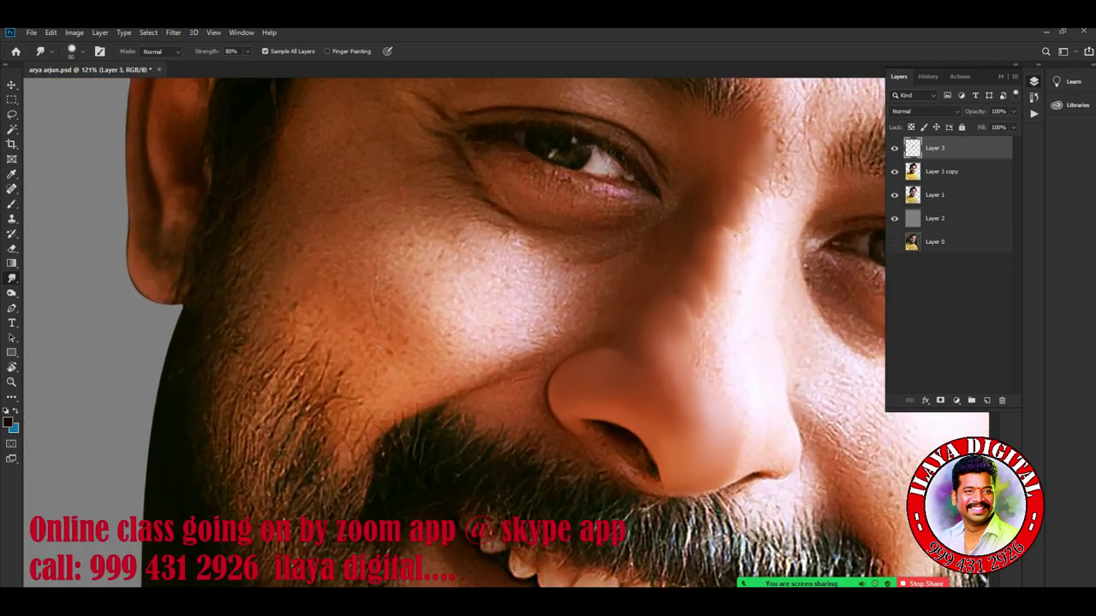
scroll(634, 359, "down", 2)
scroll(634, 359, "down", 1)
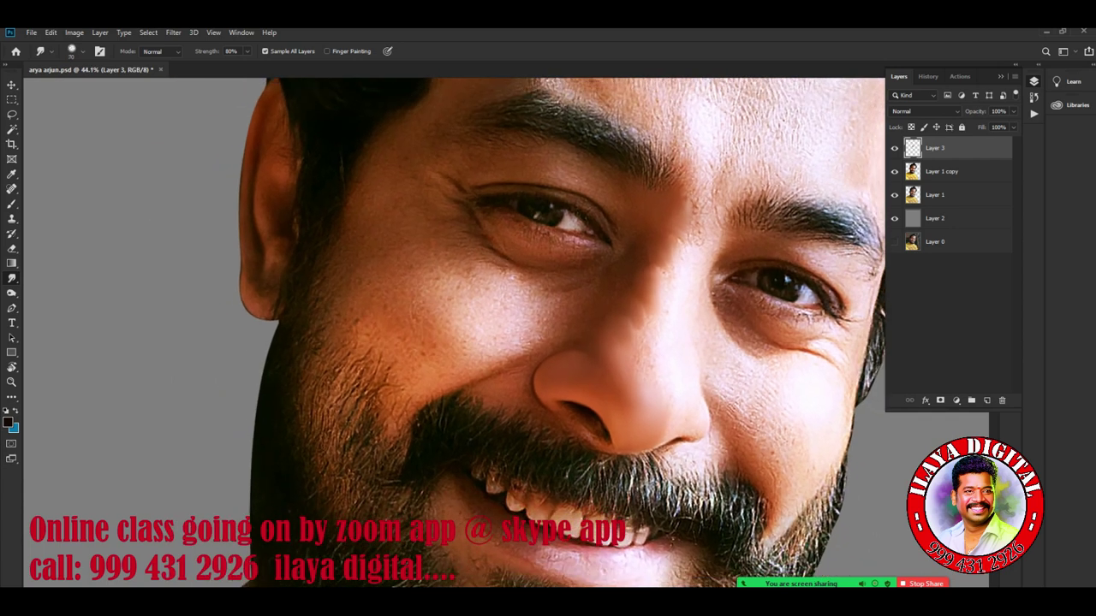
key("bracketright")
key("bracketright")
key("bracketright")
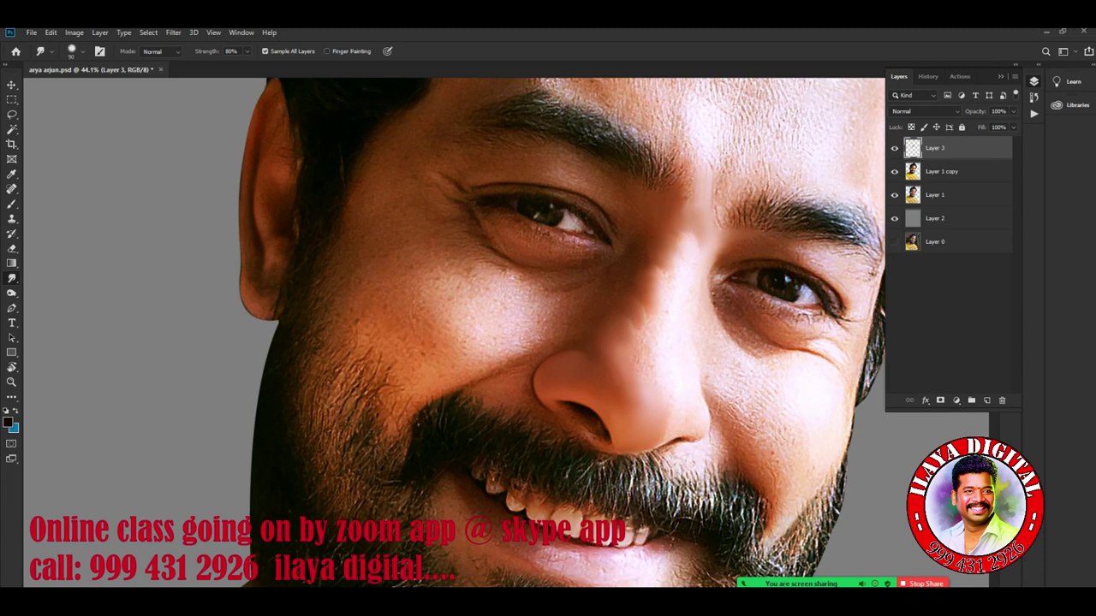
key("bracketright")
key("bracketright")
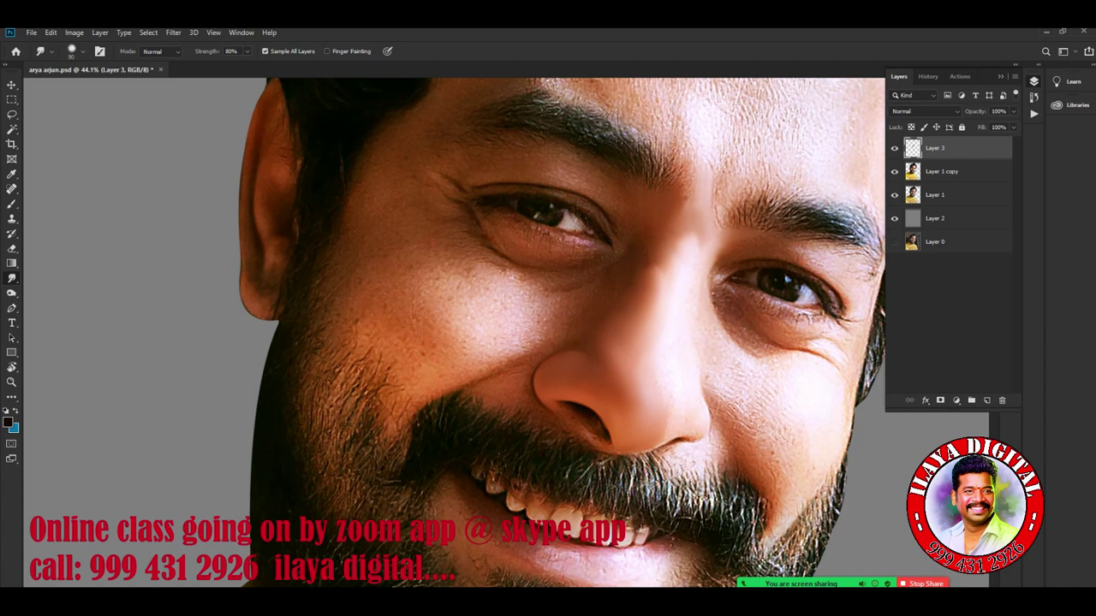
key("bracketright")
key("ctrl+0")
Zoom in on the nose and smudge the cheek skin beside it
key("ctrl+plus")
key("ctrl+plus")
key("ctrl+plus")
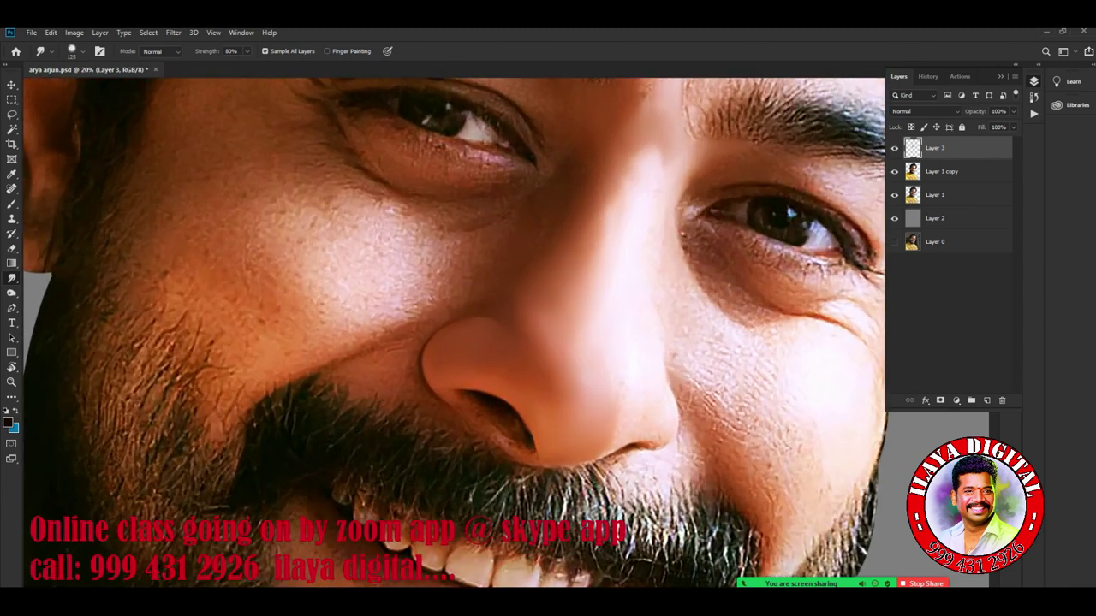
key("ctrl+plus")
scroll(768, 402, "up", 1)
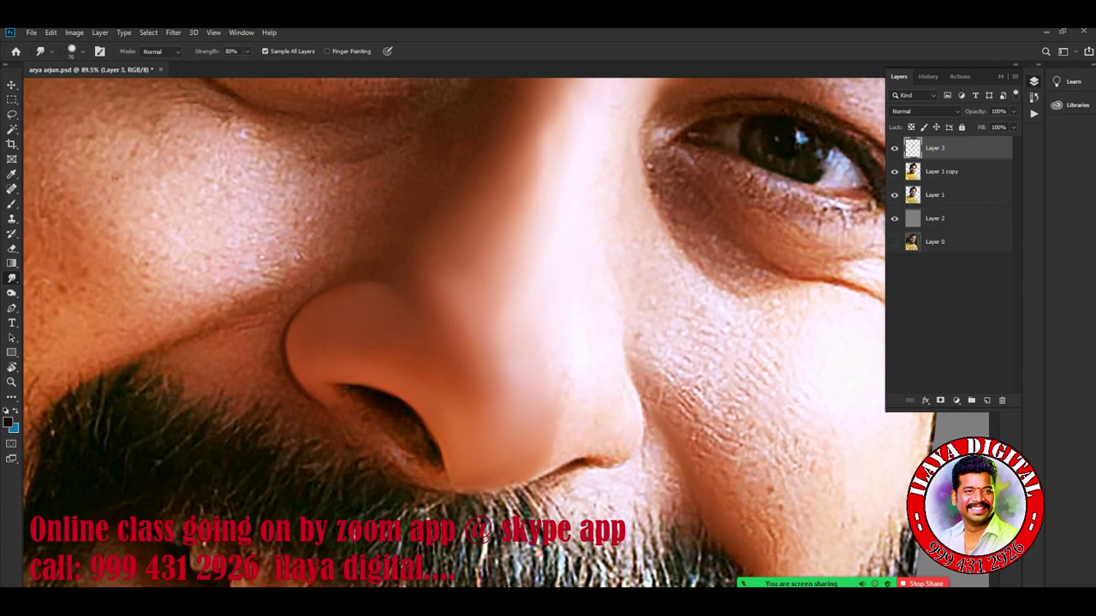
left_click_drag(775, 561, 774, 524)
mouse_move(704, 457)
left_mouse_down()
mouse_move(685, 403)
mouse_move(664, 396)
left_mouse_up()
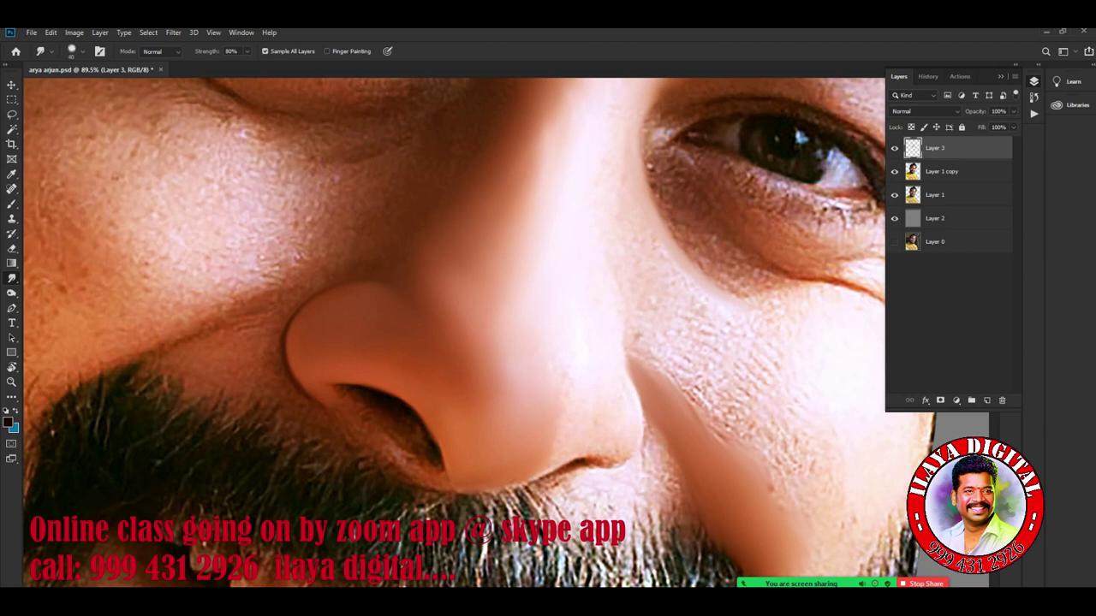
With a larger brush, smooth the remaining cheek texture down to the lower cheek
key("bracketright")
key("bracketright")
left_click_drag(700, 313, 698, 341)
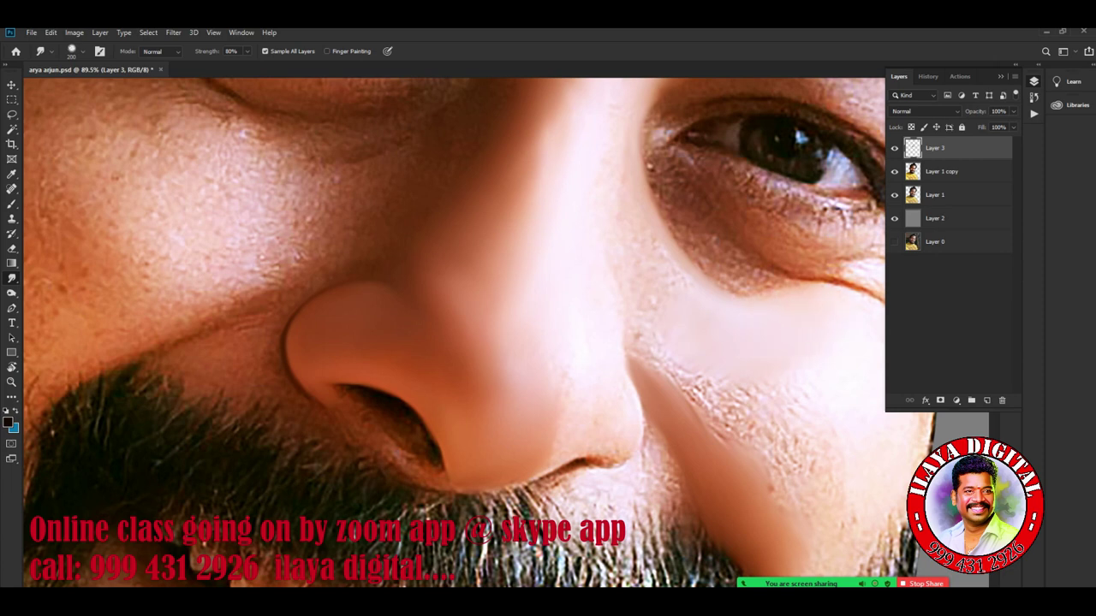
left_click_drag(787, 454, 681, 377)
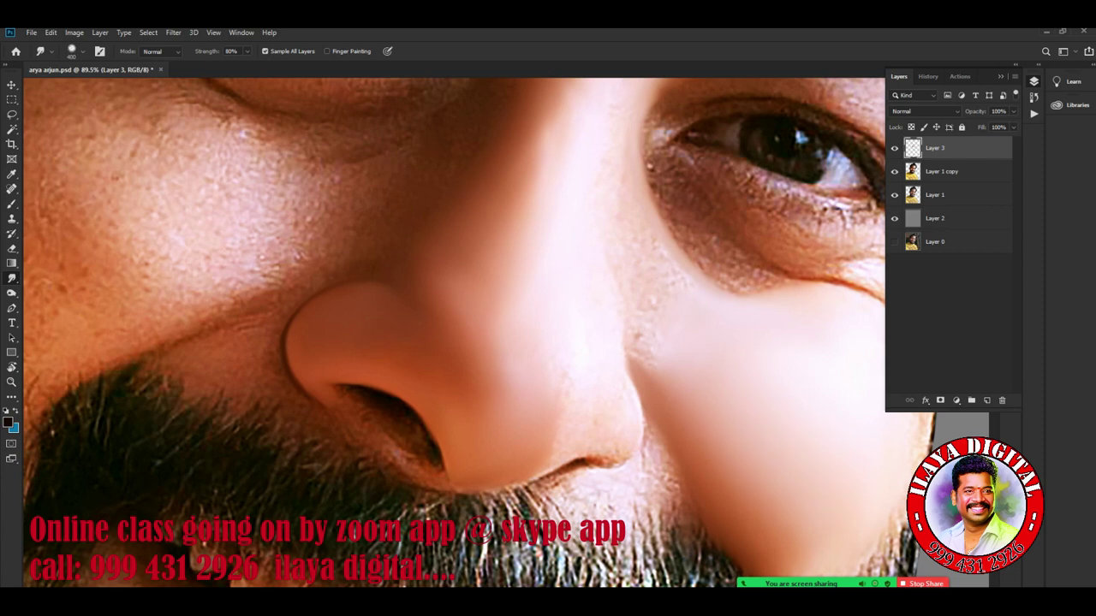
scroll(454, 334, "down", 3)
scroll(454, 334, "up", 1)
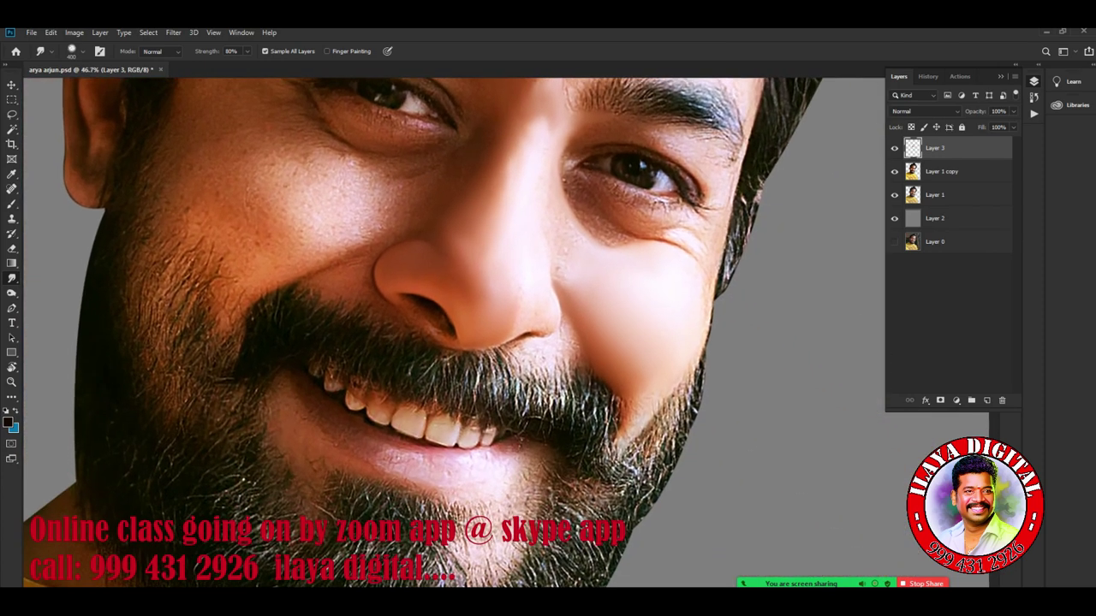
Toggle Layer 3 off and on to compare the retouch with the original, zoomed to 128%
scroll(428, 291, "up", 3)
left_click(894, 148)
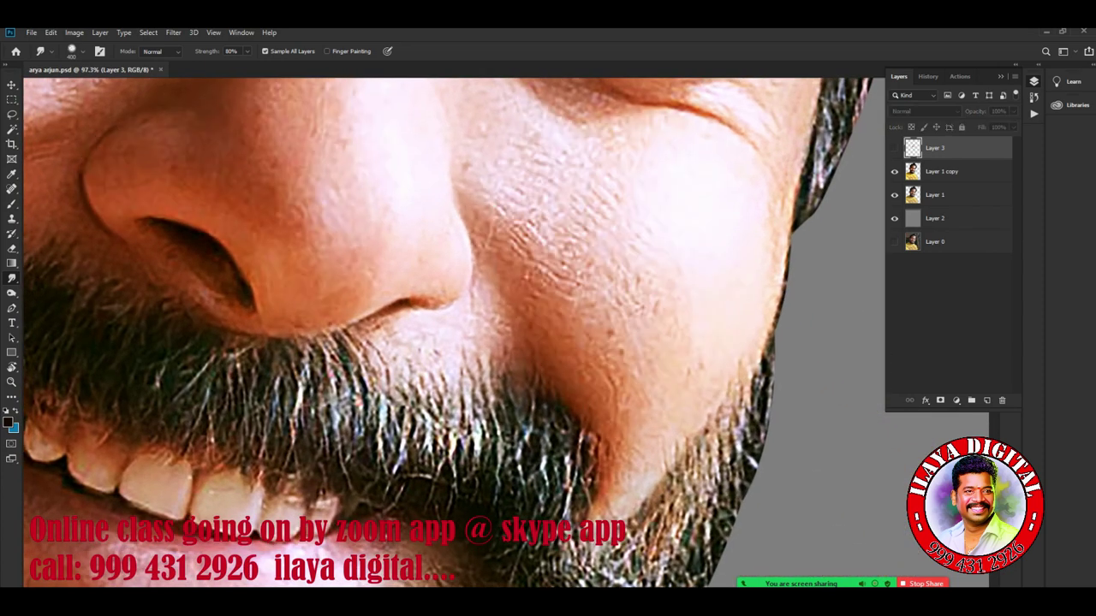
left_click(895, 148)
left_click(895, 148)
left_click(894, 148)
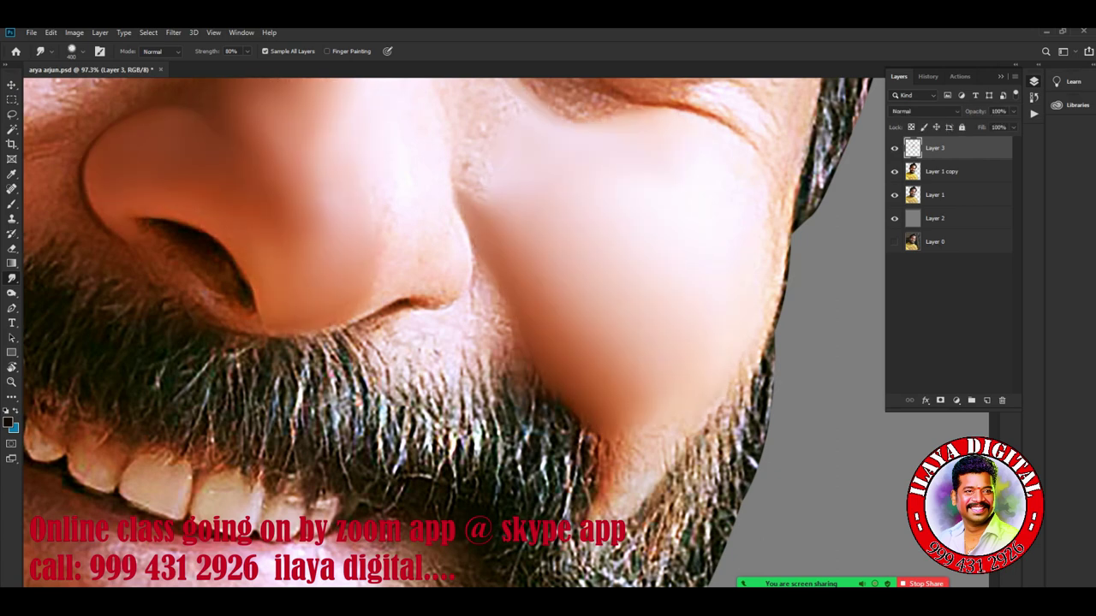
scroll(480, 308, "down", 3)
scroll(480, 308, "up", 3)
scroll(454, 334, "down", 1)
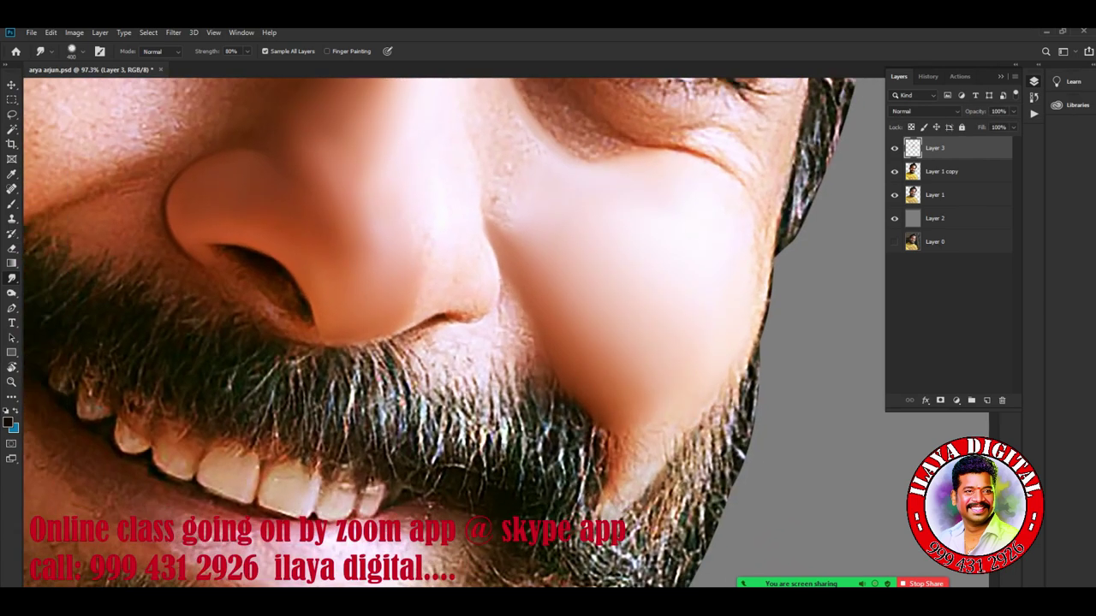
scroll(454, 334, "down", 1)
scroll(454, 334, "up", 2)
scroll(453, 334, "up", 1)
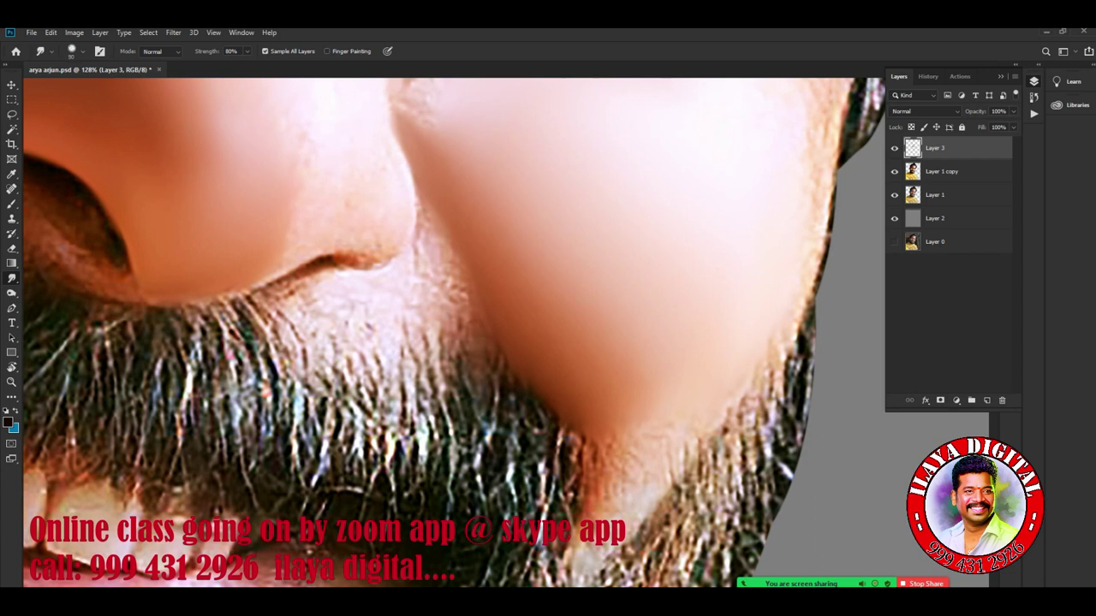
Smudge the smoothed cheek's lower tip and left and right edges into the beard
mouse_move(602, 442)
left_mouse_down()
mouse_move(611, 470)
mouse_move(584, 459)
mouse_move(611, 501)
mouse_move(593, 519)
left_mouse_up()
left_click_drag(584, 466, 584, 483)
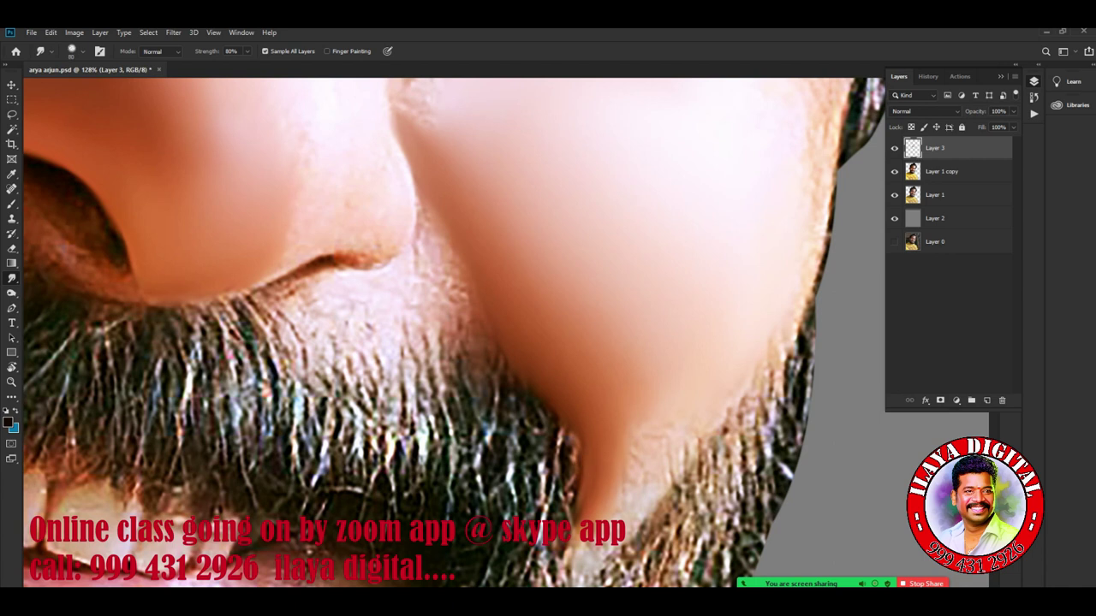
left_click_drag(577, 433, 573, 496)
mouse_move(584, 543)
left_mouse_down()
mouse_move(610, 563)
mouse_move(596, 587)
left_mouse_up()
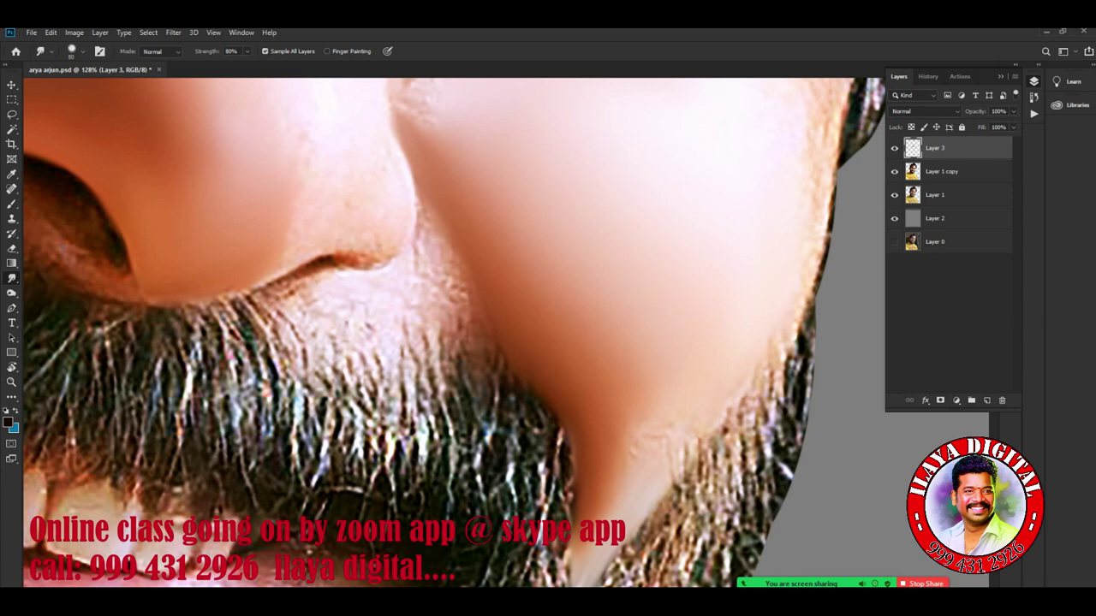
left_click_drag(673, 476, 693, 447)
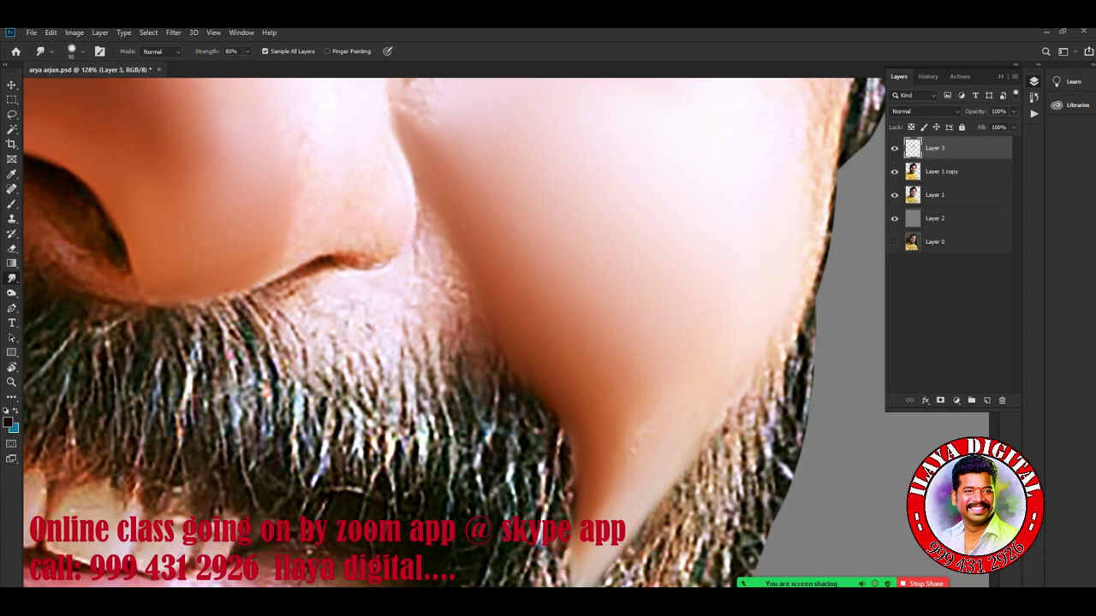
mouse_move(725, 355)
left_mouse_down()
mouse_move(724, 432)
mouse_move(707, 390)
left_mouse_up()
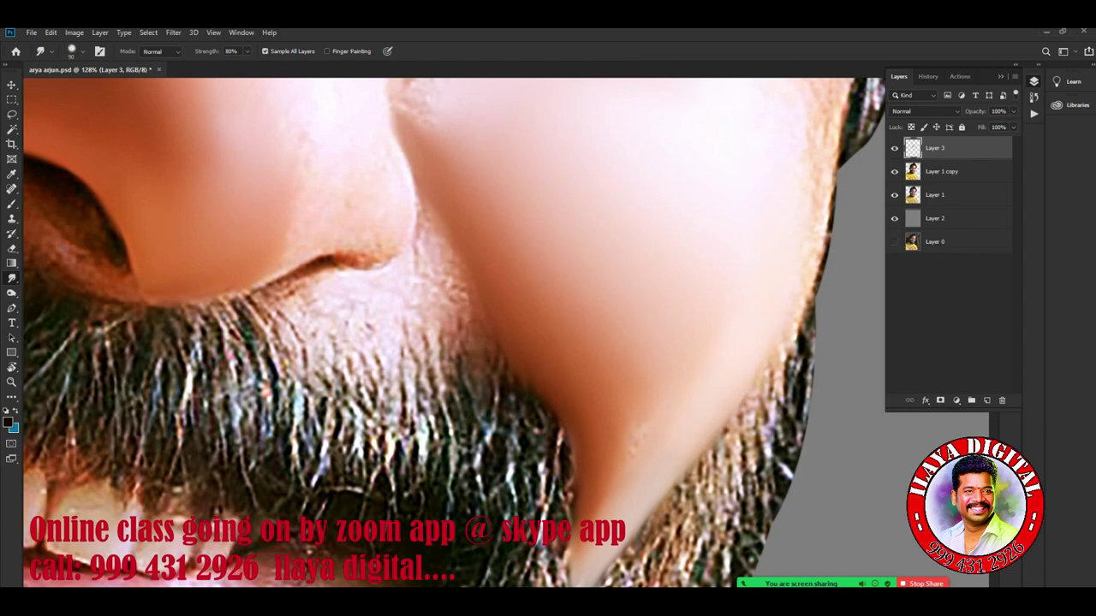
left_click_drag(643, 423, 622, 476)
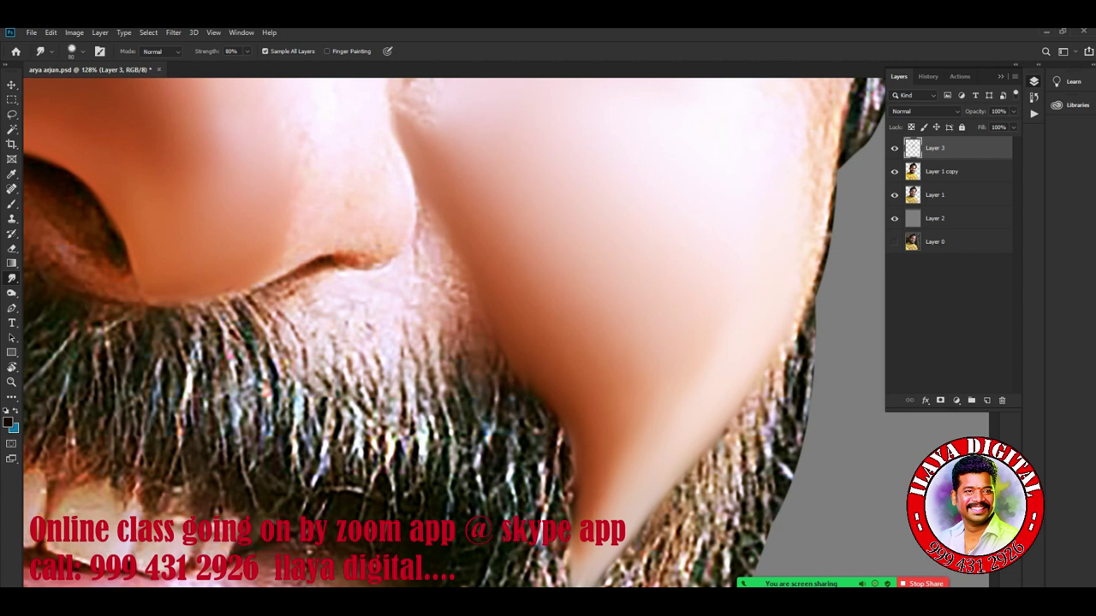
left_click_drag(610, 469, 617, 498)
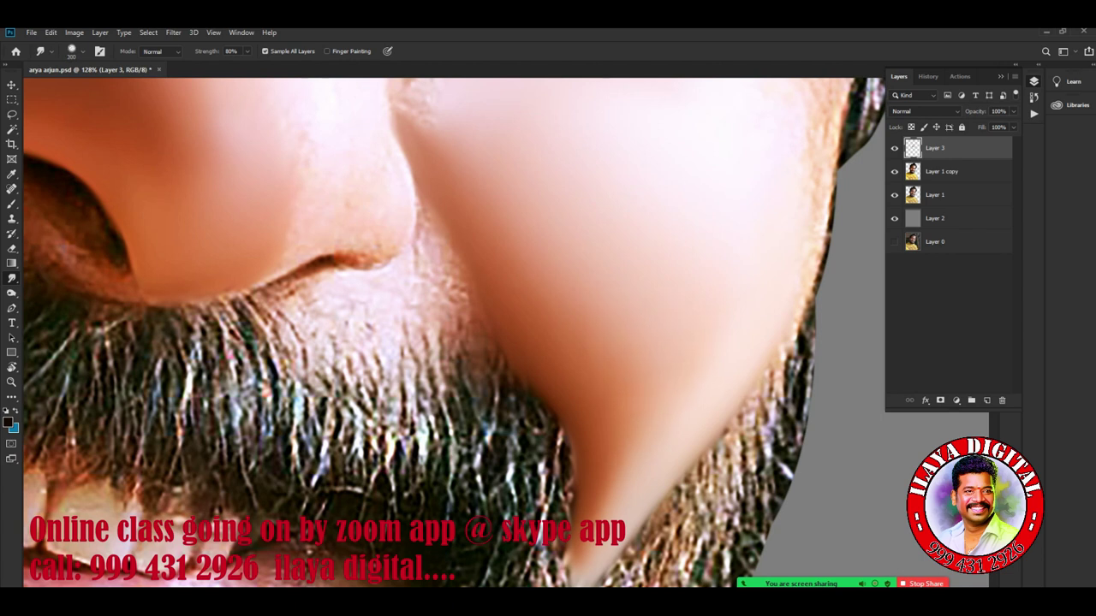
With a smaller Smudge brush, smooth the cheek's outer edge and the cheek-beard boundary
scroll(453, 334, "up", 5)
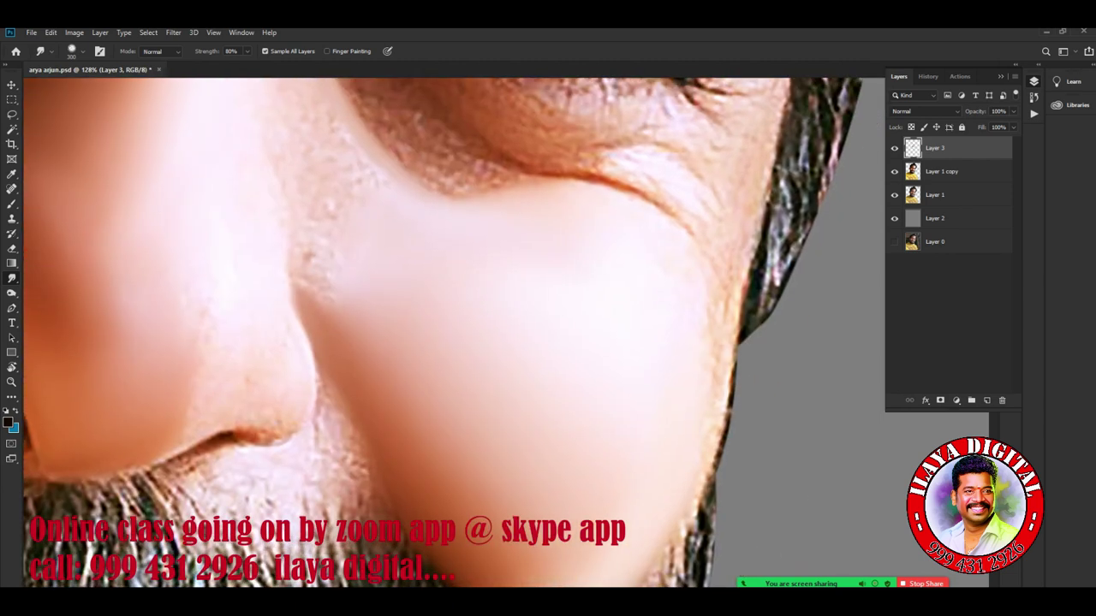
key("bracketleft")
key("bracketleft")
key("bracketleft")
left_click_drag(703, 280, 720, 324)
left_click_drag(728, 392, 709, 428)
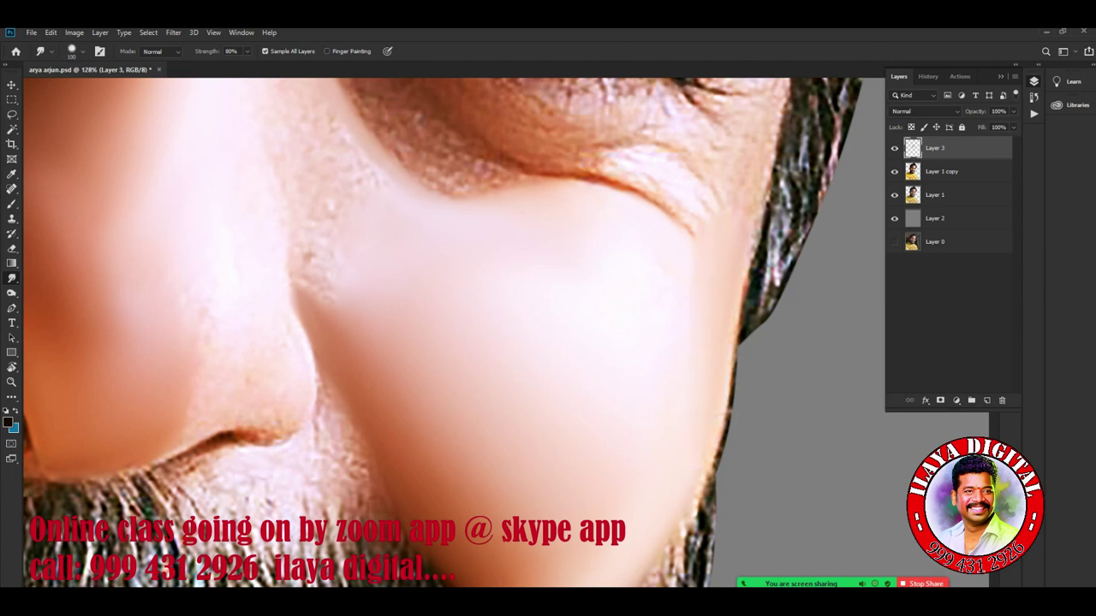
left_click_drag(669, 541, 670, 564)
With an even smaller brush, tidy the cheek edge along the hair and the under-eye crease, then restore size 100
key("bracketleft")
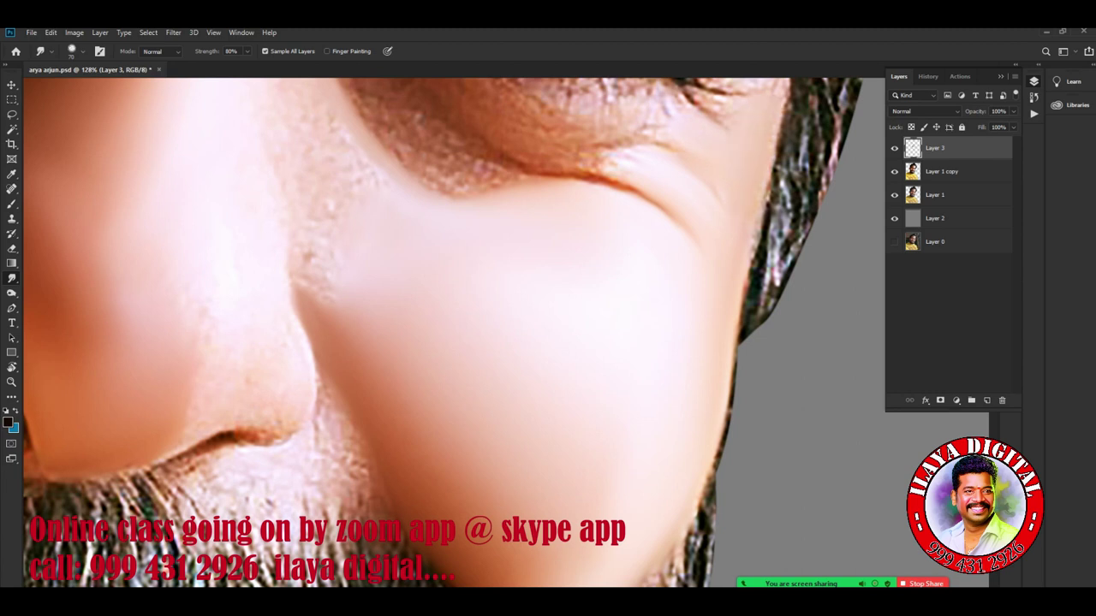
left_click_drag(753, 255, 754, 274)
left_click_drag(672, 215, 691, 236)
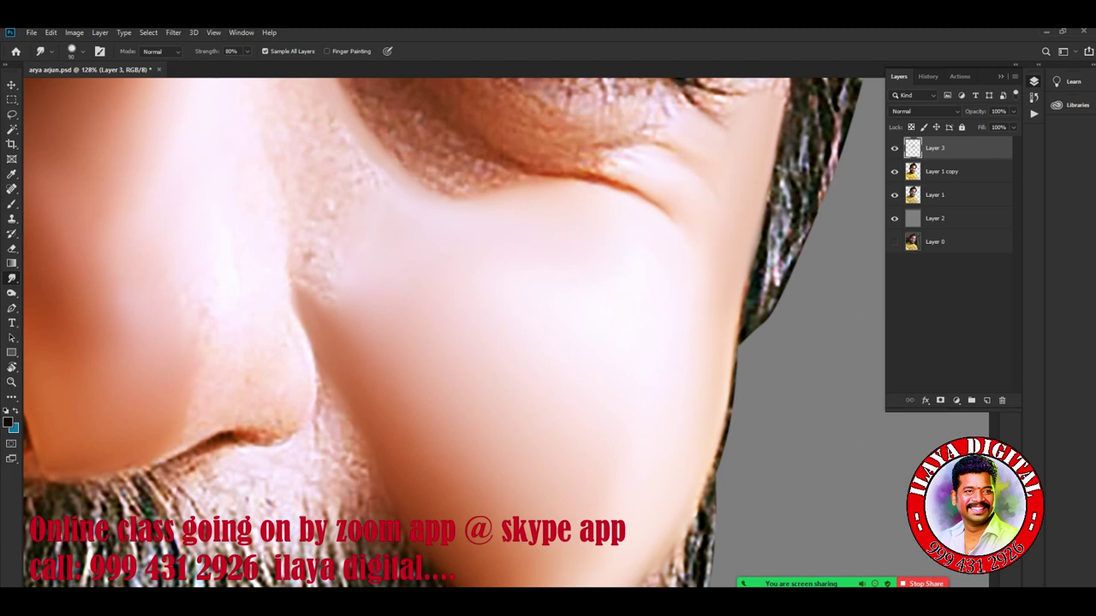
key("bracketright")
key("bracketright")
key("bracketright")
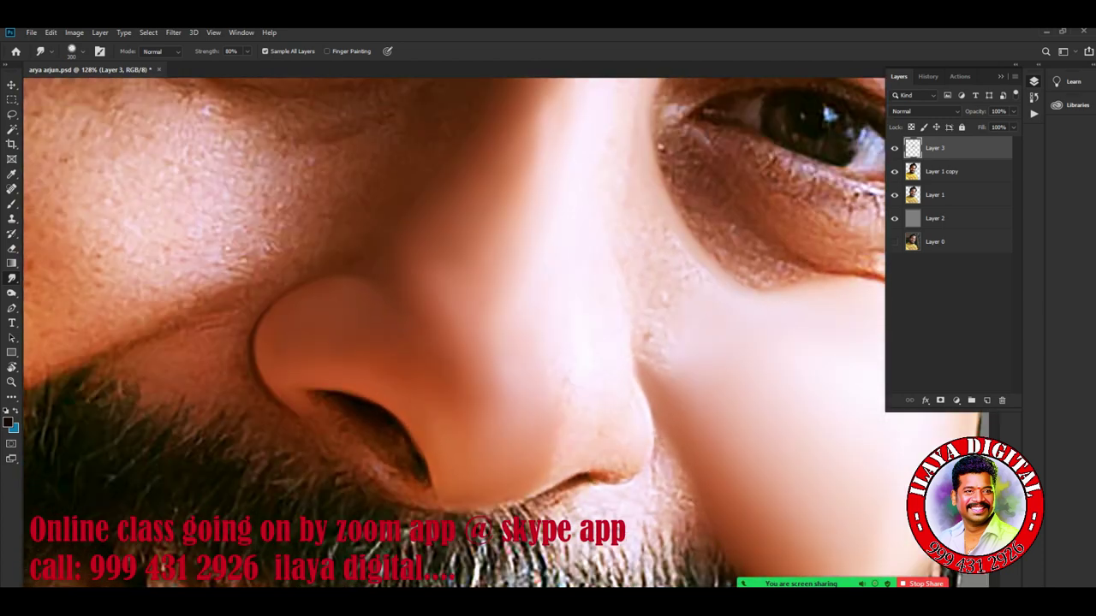
At 77.9% with a size-60 Smudge brush, work the crease under the nose tip
scroll(531, 343, "down", 3, "alt")
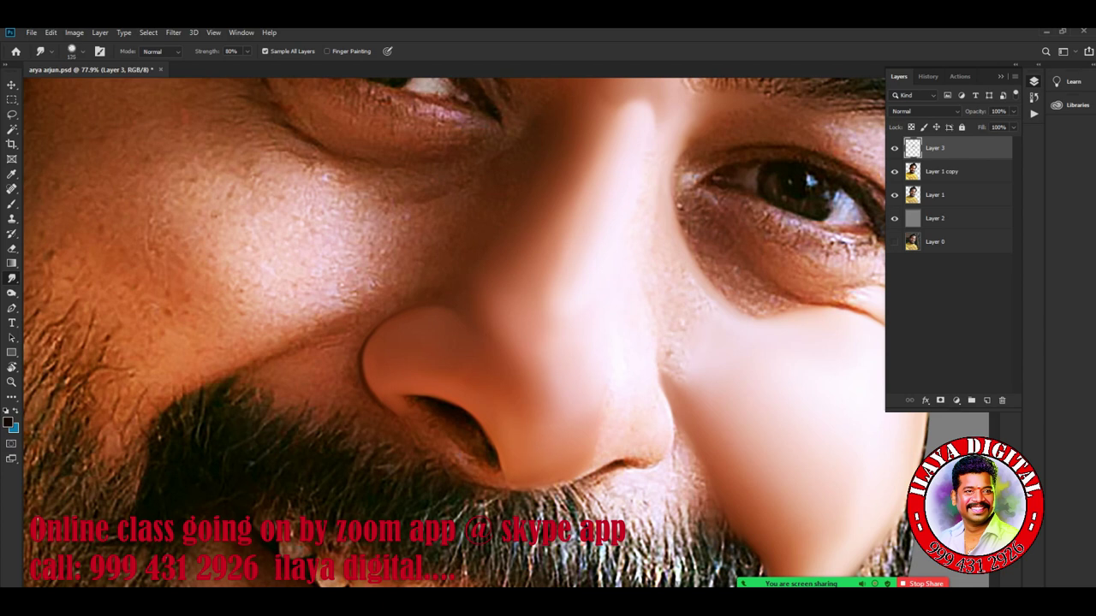
key("bracketright")
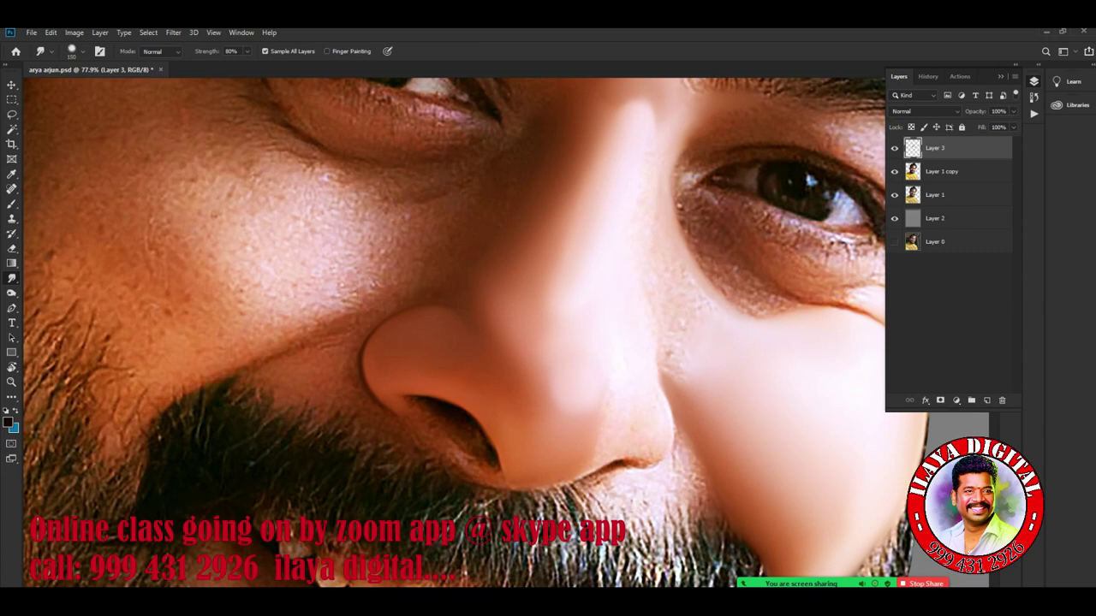
key("bracketleft")
key("bracketleft")
key("bracketleft")
left_click_drag(636, 464, 670, 451)
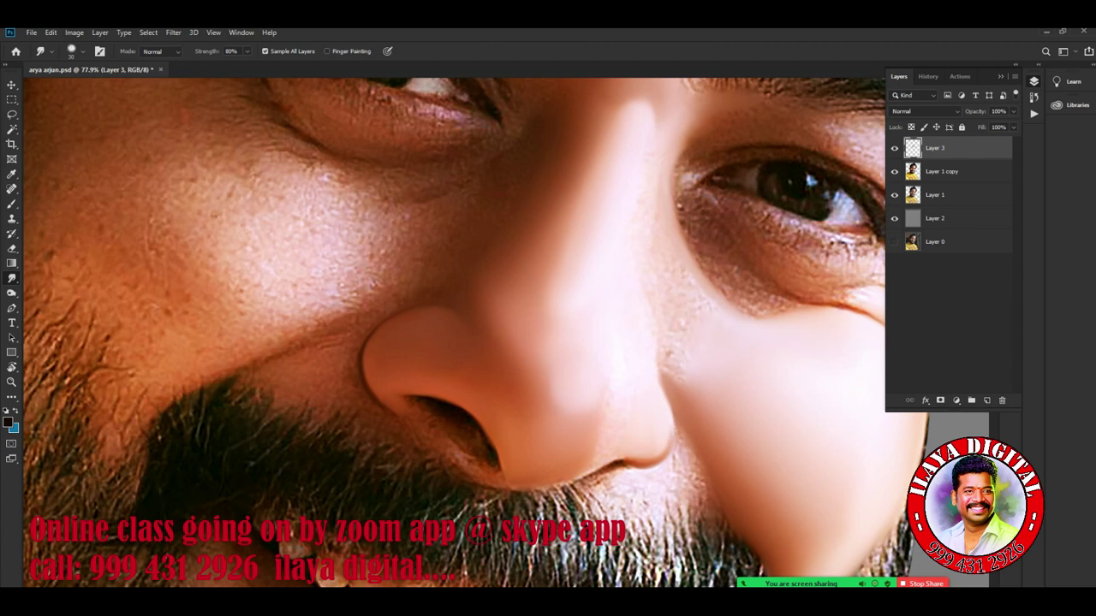
left_click_drag(641, 459, 625, 461)
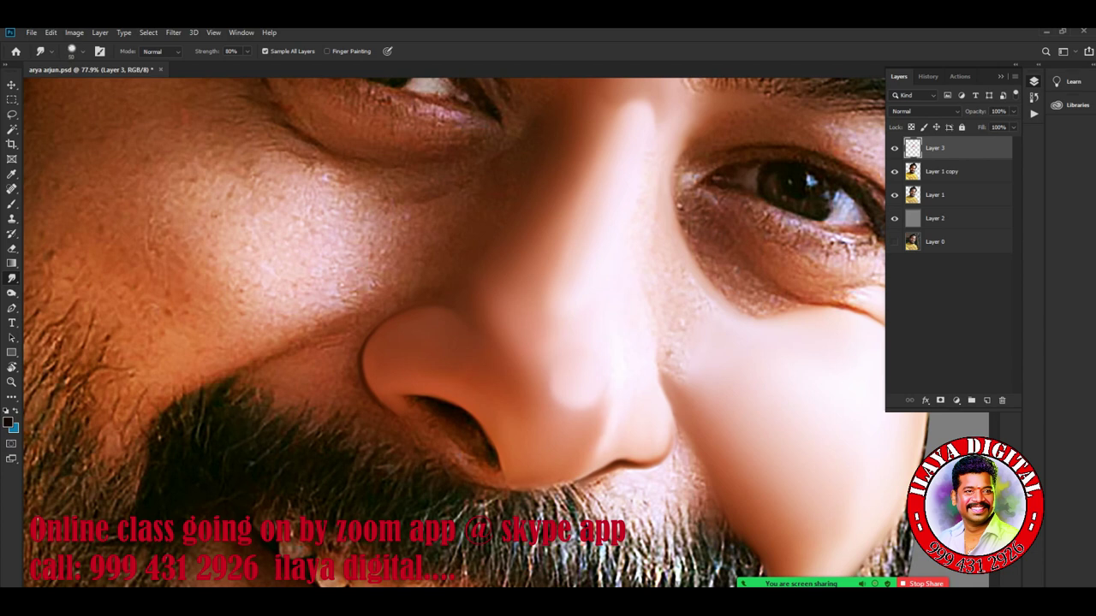
With the brush at 100 and larger, blend the nose edge into the cheek and brighten beside the nose tip
key("bracketright")
key("bracketright")
key("bracketright")
key("bracketleft")
key("bracketright")
key("bracketright")
left_click_drag(666, 360, 672, 351)
key("bracketright")
key("bracketright")
mouse_move(682, 373)
left_mouse_down()
mouse_move(670, 377)
mouse_move(675, 387)
left_mouse_up()
scroll(454, 334, "down", 3)
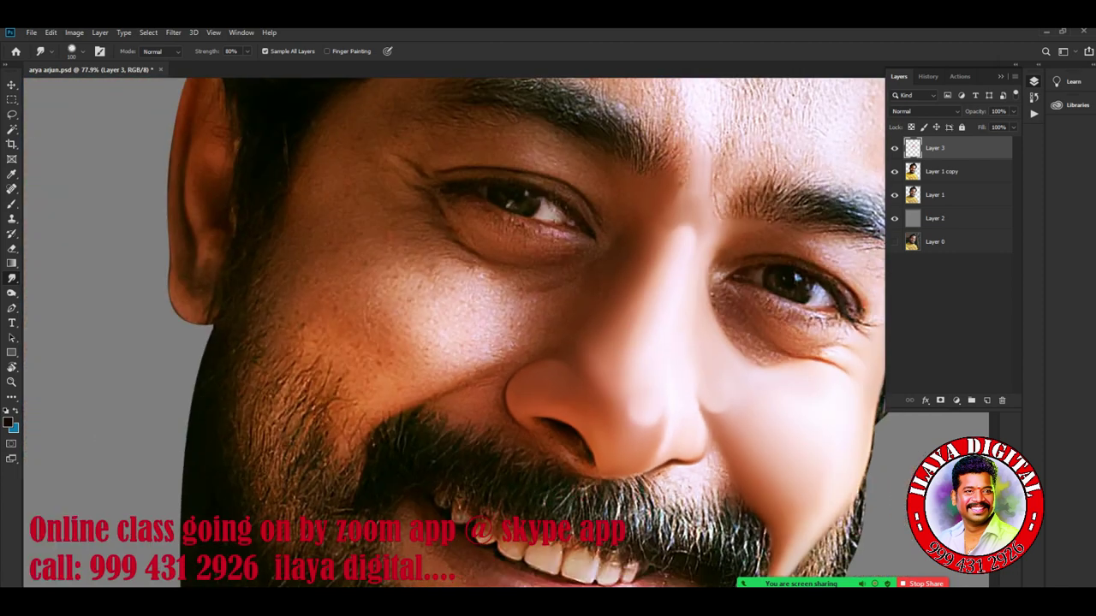
Smudge away the light blob beside the nostril and the light cheek patch, resizing the brush between strokes
scroll(454, 334, "down", 2)
scroll(454, 334, "up", 5)
scroll(453, 334, "up", 1)
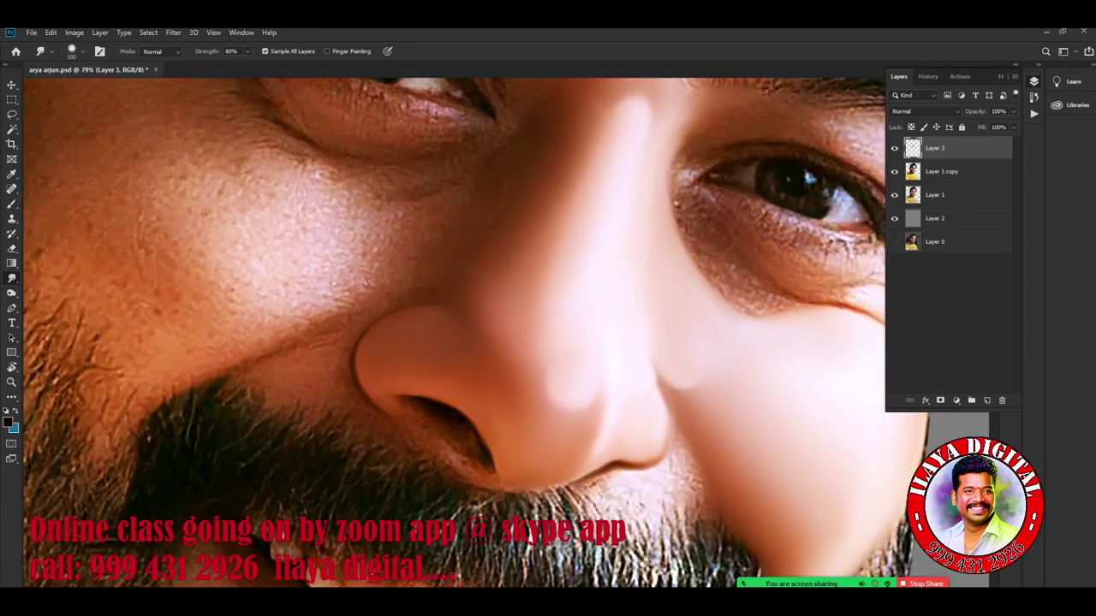
scroll(453, 334, "up", 2)
scroll(454, 334, "up", 1)
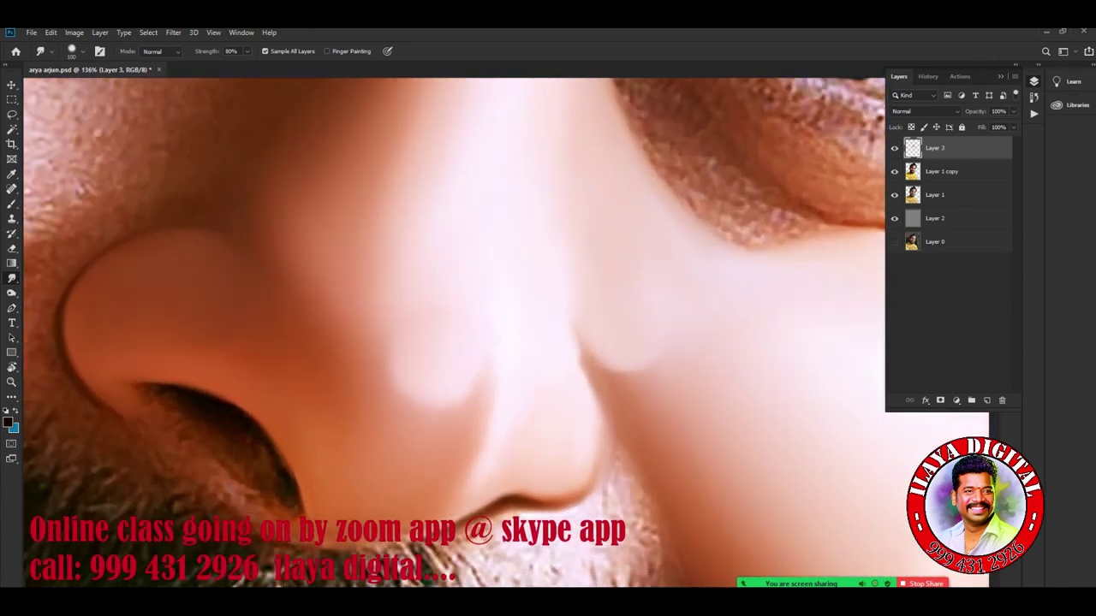
left_click_drag(642, 368, 595, 347)
key("bracketright")
key("bracketright")
key("bracketright")
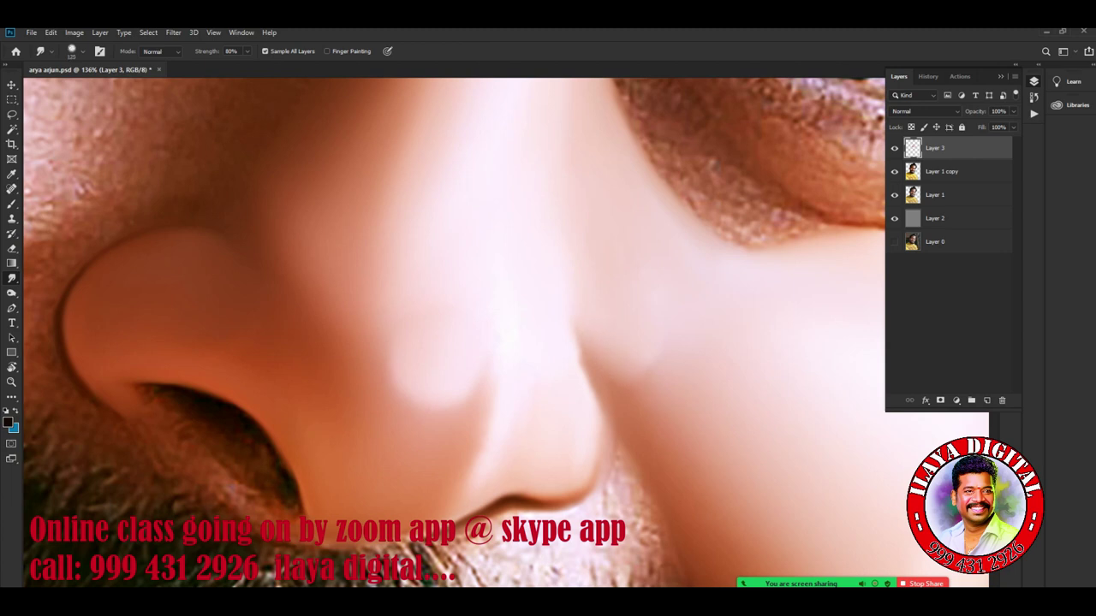
left_click_drag(650, 368, 629, 352)
key("bracketleft")
key("bracketleft")
key("bracketleft")
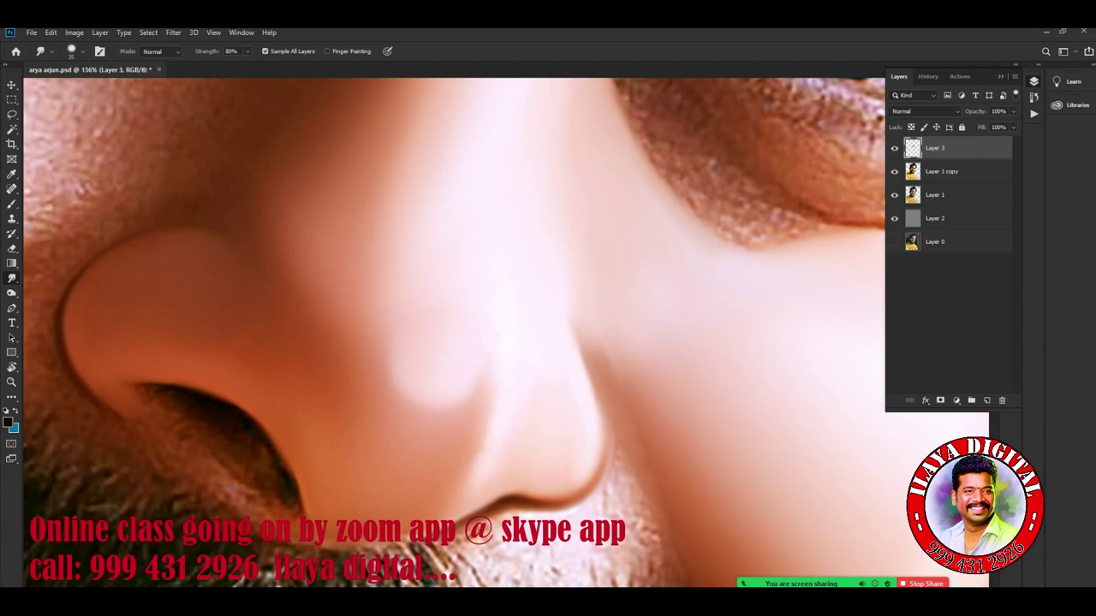
scroll(505, 333, "down", 5)
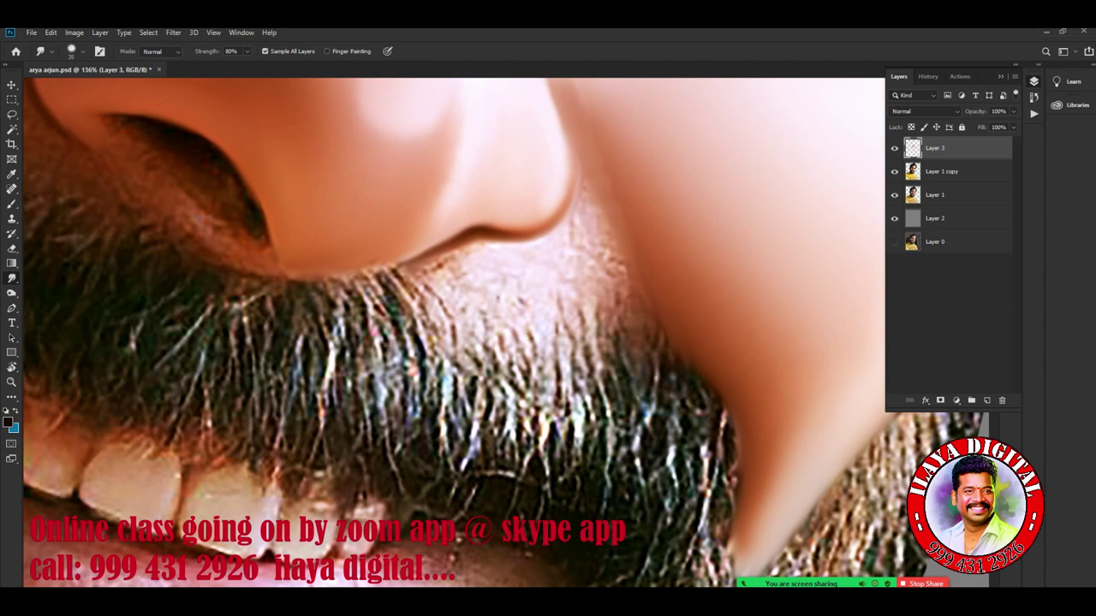
Zoom in and smudge skin from the nose base down into the moustache, smoothing along the nose's right side
scroll(454, 333, "down", 5)
scroll(453, 333, "up", 2)
scroll(454, 333, "down", 2)
scroll(454, 333, "up", 2)
scroll(454, 333, "up", 4)
scroll(454, 333, "down", 1)
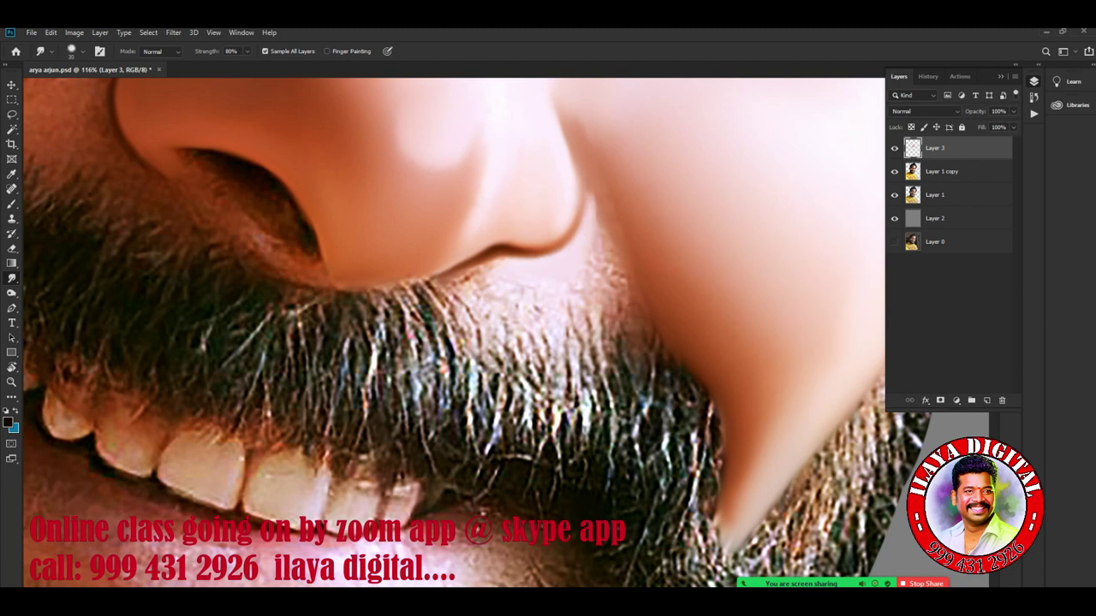
left_click_drag(575, 275, 644, 331)
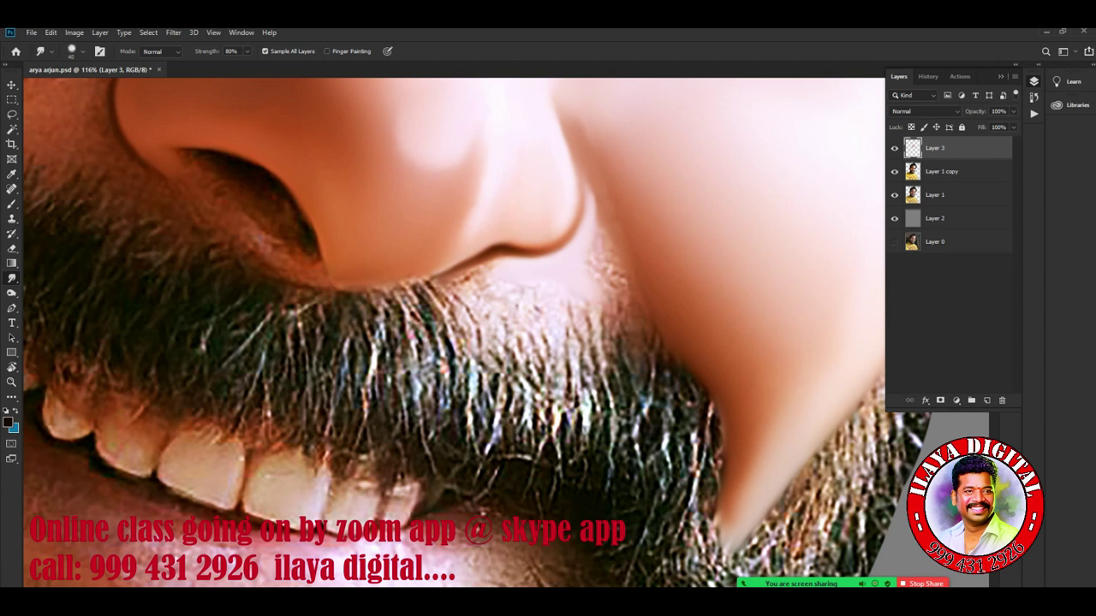
mouse_move(599, 274)
left_mouse_down()
mouse_move(628, 290)
mouse_move(649, 331)
left_mouse_up()
mouse_move(633, 278)
left_mouse_down()
mouse_move(604, 227)
mouse_move(593, 243)
mouse_move(601, 205)
mouse_move(576, 154)
left_mouse_up()
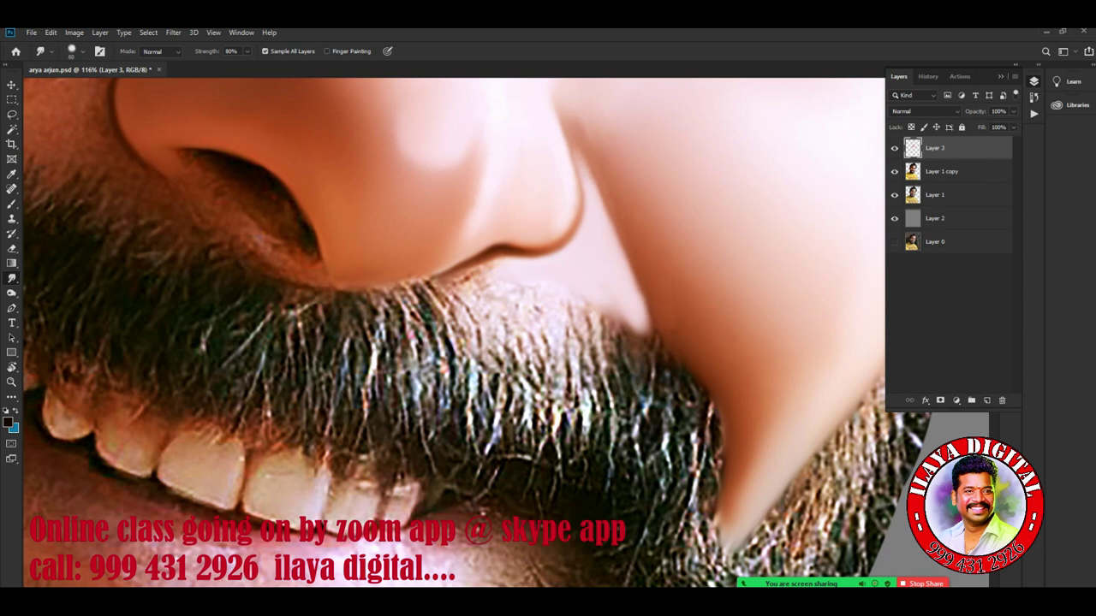
left_click_drag(569, 114, 590, 132)
Blend the moustache's upper edge into the skin from its left side to its right end
left_click_drag(649, 310, 650, 330)
mouse_move(575, 305)
left_mouse_down()
mouse_move(599, 364)
mouse_move(620, 376)
left_mouse_up()
left_click_drag(629, 304, 637, 358)
mouse_move(589, 302)
left_mouse_down()
mouse_move(634, 351)
mouse_move(601, 332)
left_mouse_up()
left_click_drag(521, 288, 517, 309)
mouse_move(494, 261)
left_mouse_down()
mouse_move(454, 296)
mouse_move(550, 358)
left_mouse_up()
left_click_drag(576, 310, 612, 367)
left_click_drag(609, 325, 652, 359)
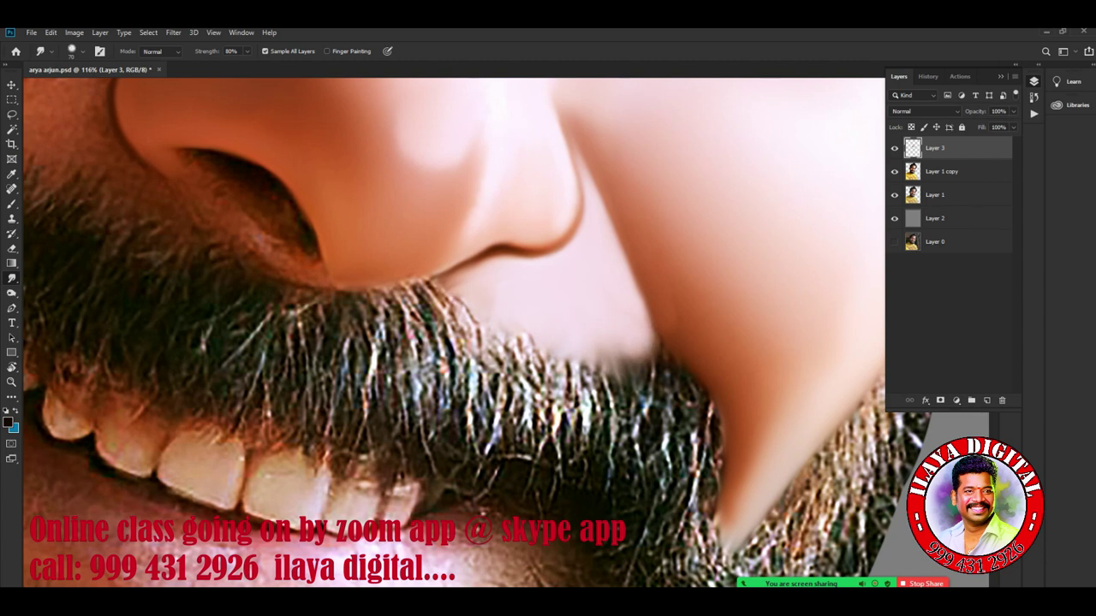
left_click_drag(413, 281, 402, 270)
Erase over-smudged skin on Layer 3 to reveal moustache hairs and beard along the chin edge
key("e")
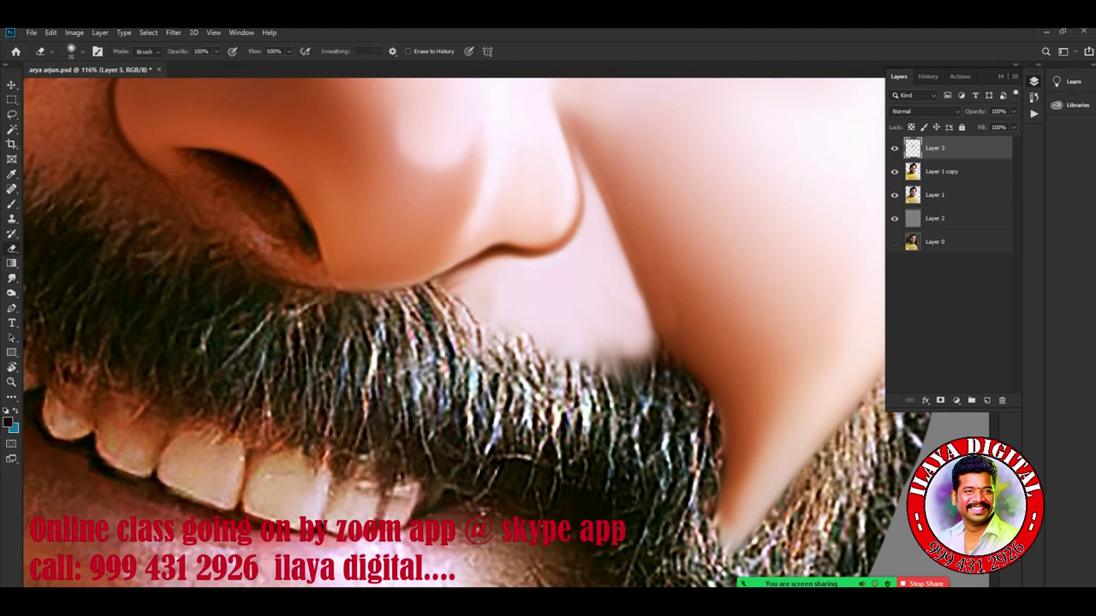
scroll(591, 334, "down", 3)
scroll(591, 334, "down", 2)
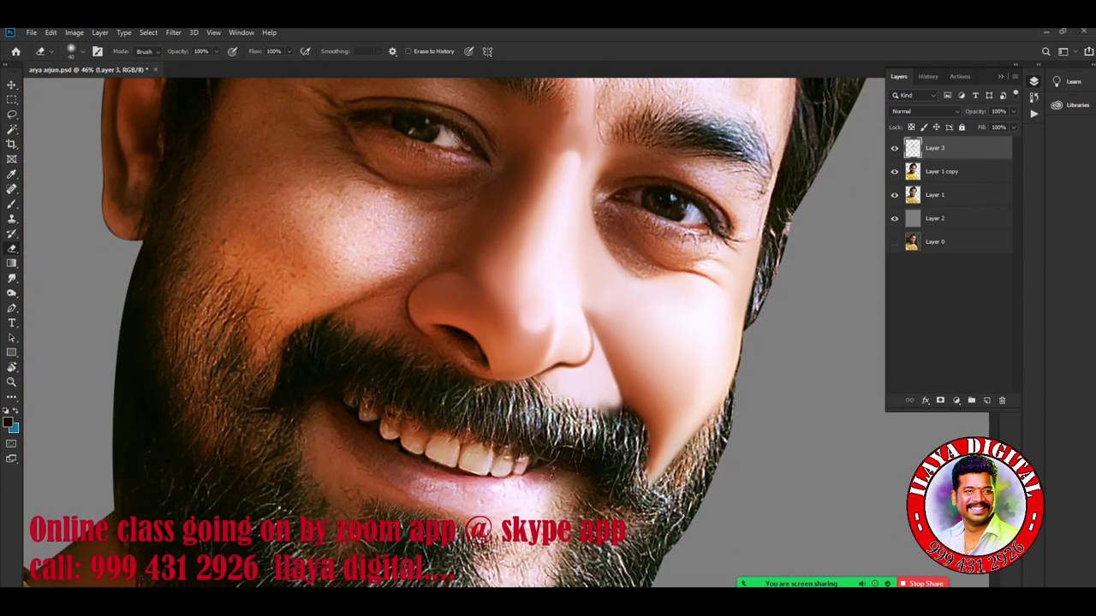
scroll(591, 334, "up", 3)
scroll(668, 514, "up", 2)
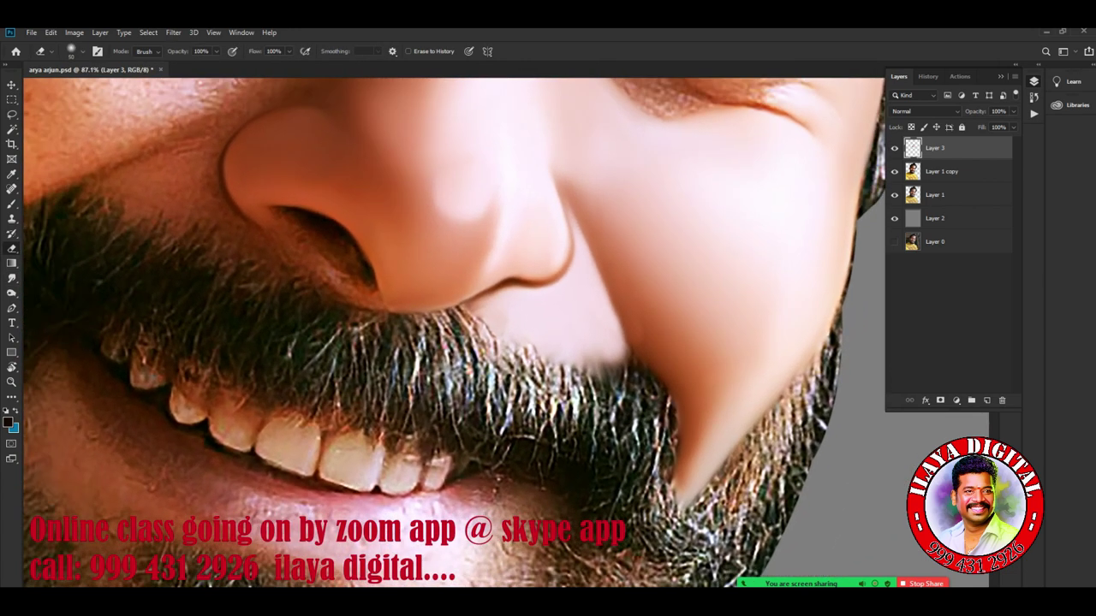
left_click_drag(514, 338, 599, 368)
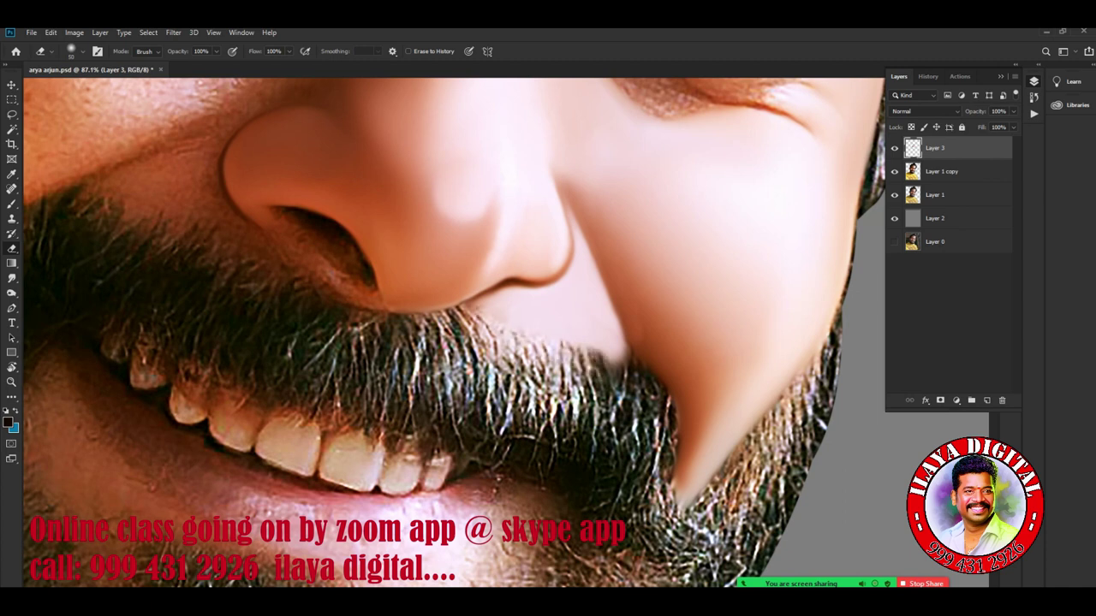
left_click_drag(535, 330, 580, 344)
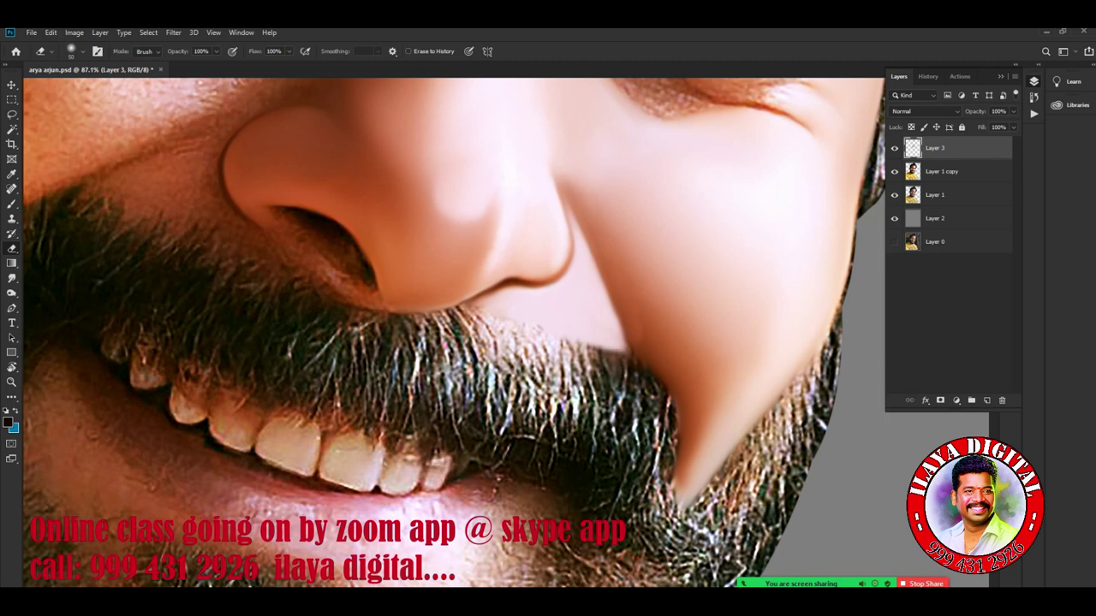
left_click_drag(678, 435, 680, 416)
left_click_drag(674, 478, 745, 428)
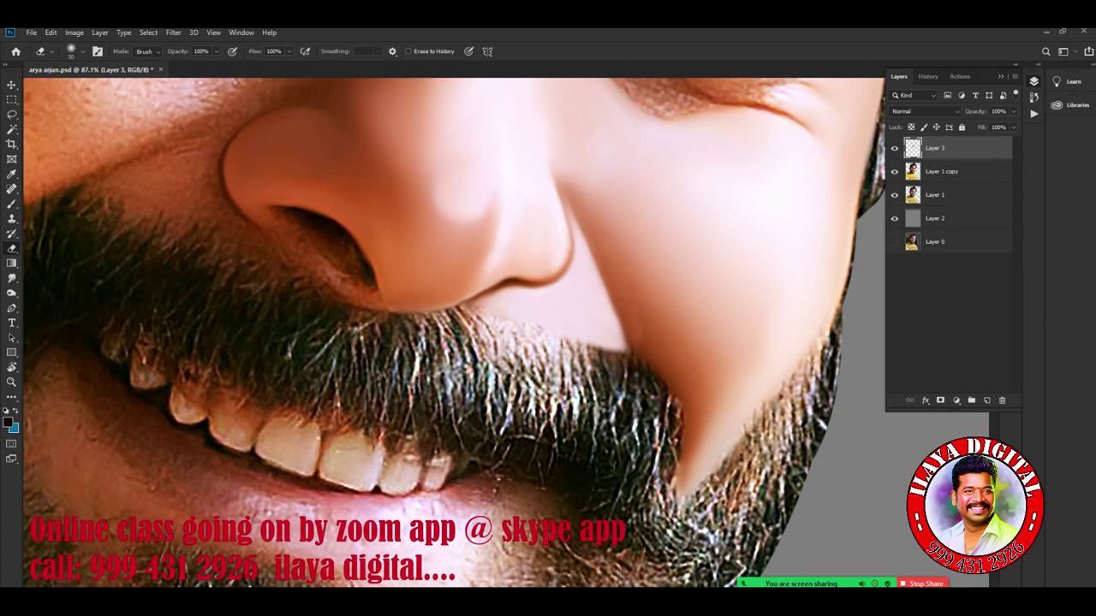
left_click_drag(623, 351, 569, 331)
left_click_drag(507, 312, 483, 304)
Fit the face to the window and smudge the moustache's right edge down into the skin
key("ctrl+0")
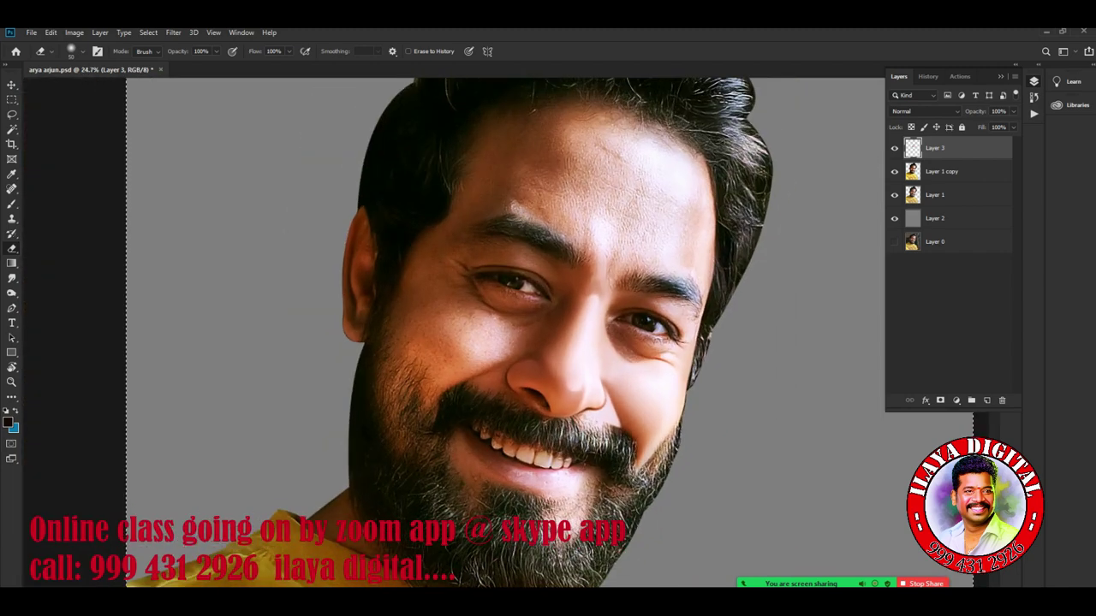
scroll(599, 462, "up", 5)
scroll(642, 321, "down", 3)
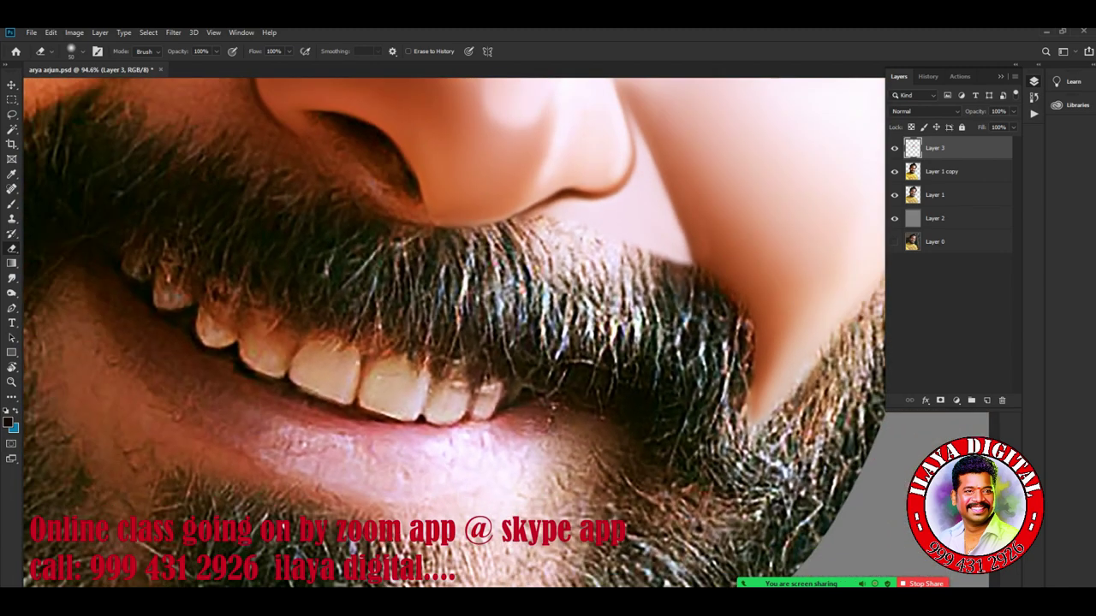
mouse_move(649, 255)
left_mouse_down()
mouse_move(707, 279)
mouse_move(746, 327)
left_mouse_up()
mouse_move(640, 256)
left_mouse_down()
mouse_move(533, 219)
mouse_move(541, 248)
mouse_move(637, 267)
mouse_move(678, 336)
left_mouse_up()
left_click_drag(673, 260, 689, 348)
Pull the moustache hairs down into the skin edge, working rightward toward the nose side
mouse_move(694, 284)
left_mouse_down()
mouse_move(709, 339)
mouse_move(731, 356)
left_mouse_up()
left_click_drag(733, 313, 748, 382)
mouse_move(670, 256)
left_mouse_down()
mouse_move(683, 279)
mouse_move(666, 311)
left_mouse_up()
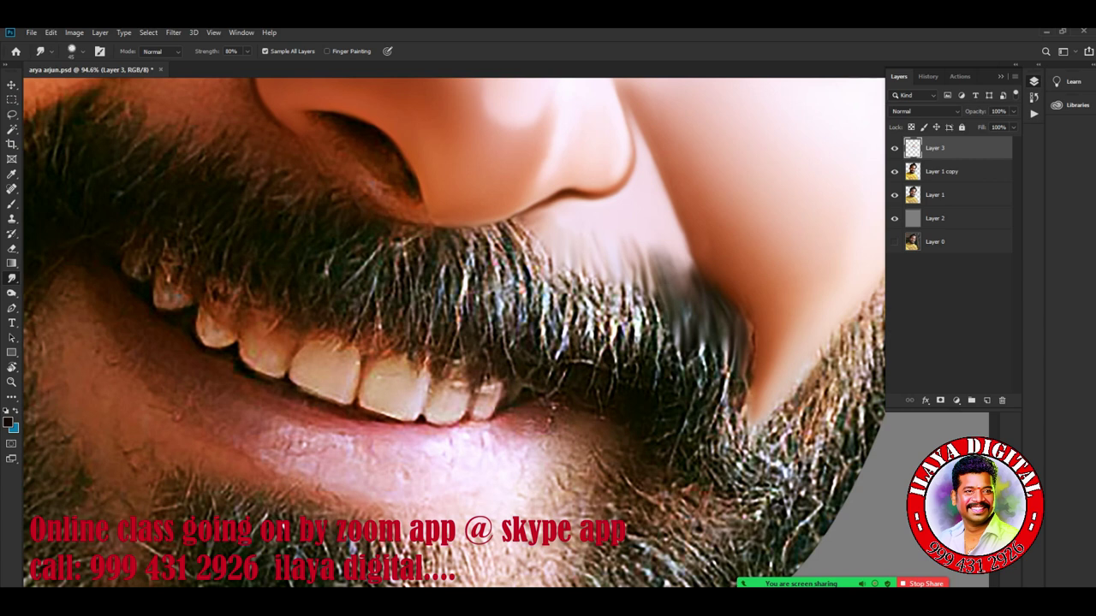
mouse_move(550, 254)
left_mouse_down()
mouse_move(562, 323)
mouse_move(584, 332)
left_mouse_up()
mouse_move(591, 267)
left_mouse_down()
mouse_move(600, 352)
mouse_move(630, 351)
left_mouse_up()
left_click_drag(637, 271, 648, 356)
left_click_drag(654, 295, 665, 354)
left_click_drag(647, 317, 659, 363)
mouse_move(619, 243)
left_mouse_down()
mouse_move(635, 291)
mouse_move(601, 279)
left_mouse_up()
left_click_drag(668, 244, 682, 286)
left_click_drag(666, 243, 678, 293)
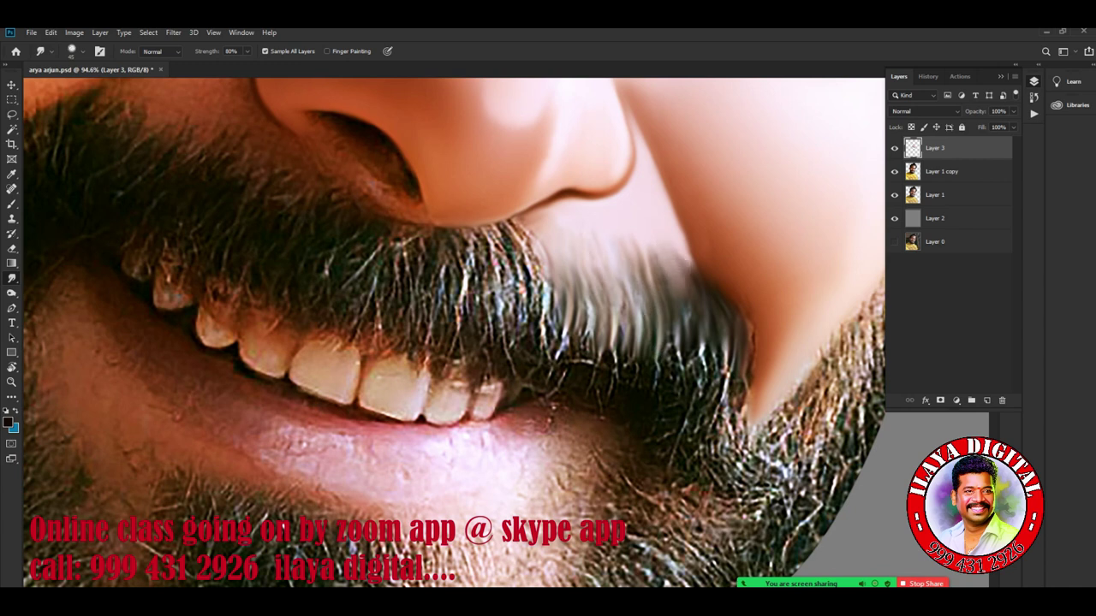
Comb the middle and right moustache hairs into smooth downward strands
mouse_move(580, 320)
left_mouse_down()
mouse_move(587, 373)
mouse_move(620, 393)
left_mouse_up()
mouse_move(627, 325)
left_mouse_down()
mouse_move(635, 373)
mouse_move(656, 376)
left_mouse_up()
mouse_move(672, 339)
left_mouse_down()
mouse_move(693, 428)
mouse_move(707, 407)
left_mouse_up()
mouse_move(713, 344)
left_mouse_down()
mouse_move(720, 434)
mouse_move(735, 440)
left_mouse_up()
left_click_drag(748, 325, 750, 399)
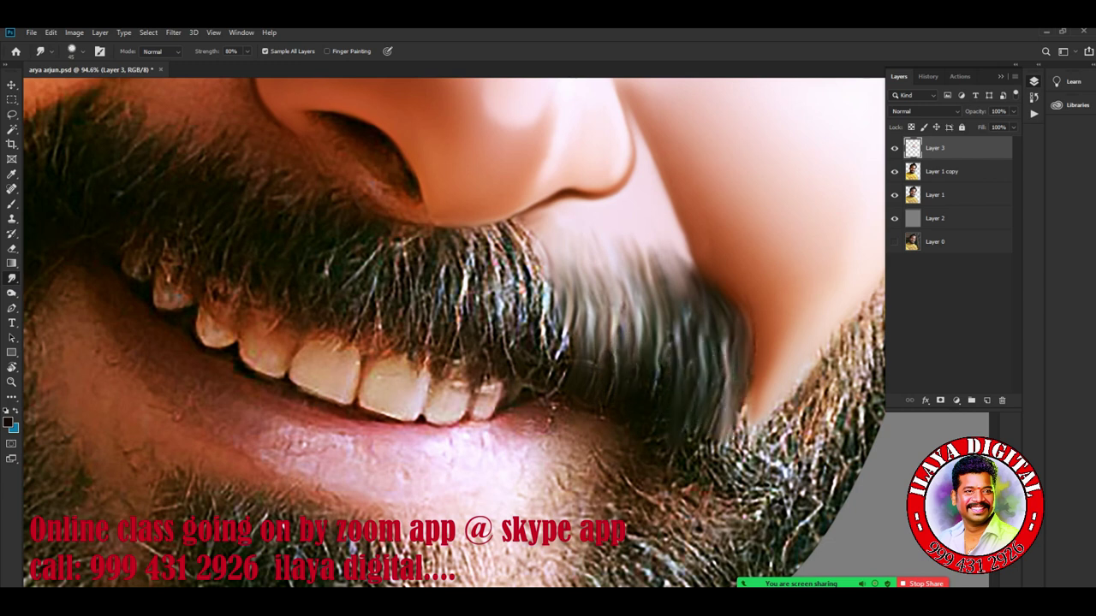
mouse_move(677, 277)
left_mouse_down()
mouse_move(687, 366)
mouse_move(658, 377)
left_mouse_up()
mouse_move(646, 303)
left_mouse_down()
mouse_move(646, 341)
mouse_move(613, 367)
left_mouse_up()
left_click_drag(616, 310, 618, 386)
mouse_move(633, 284)
left_mouse_down()
mouse_move(636, 359)
mouse_move(664, 355)
left_mouse_up()
left_click_drag(681, 274, 688, 330)
left_click_drag(616, 269, 620, 302)
left_click_drag(591, 256, 592, 305)
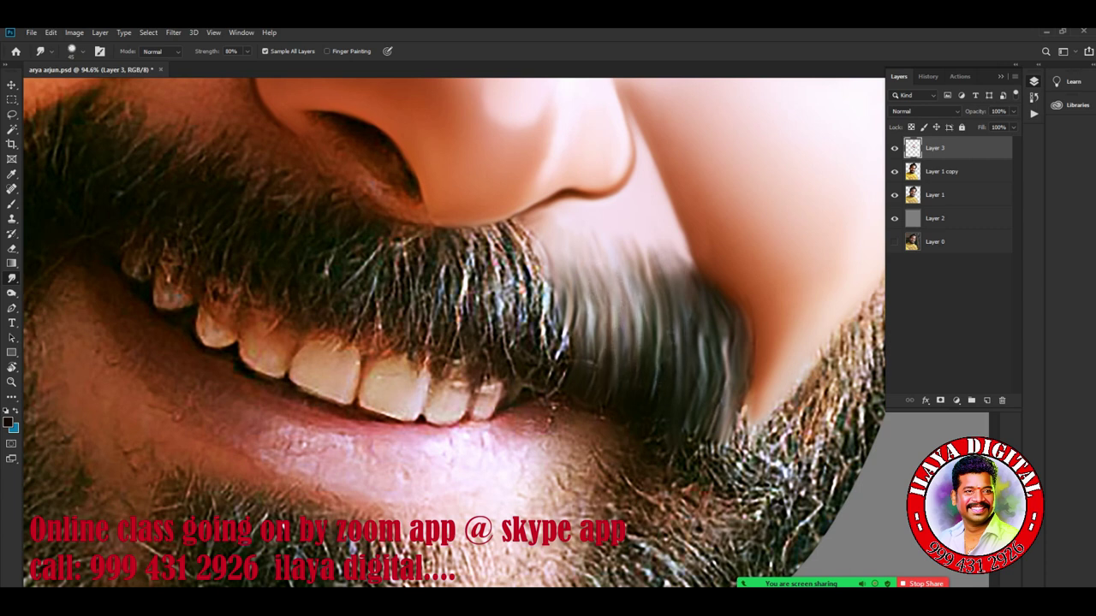
Drag the grey chin beard hair down into the skin
left_click_drag(662, 450, 700, 490)
mouse_move(685, 421)
left_mouse_down()
mouse_move(703, 495)
mouse_move(727, 500)
mouse_move(738, 478)
left_mouse_up()
mouse_move(735, 395)
left_mouse_down()
mouse_move(753, 480)
mouse_move(777, 485)
left_mouse_up()
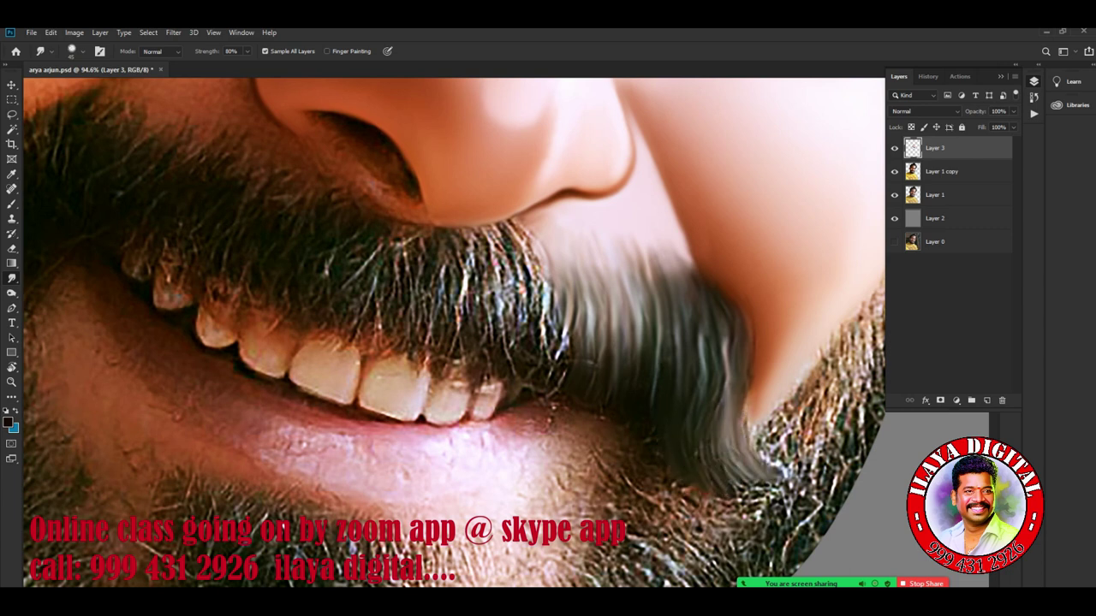
left_click_drag(726, 368, 721, 418)
left_click_drag(720, 462, 745, 501)
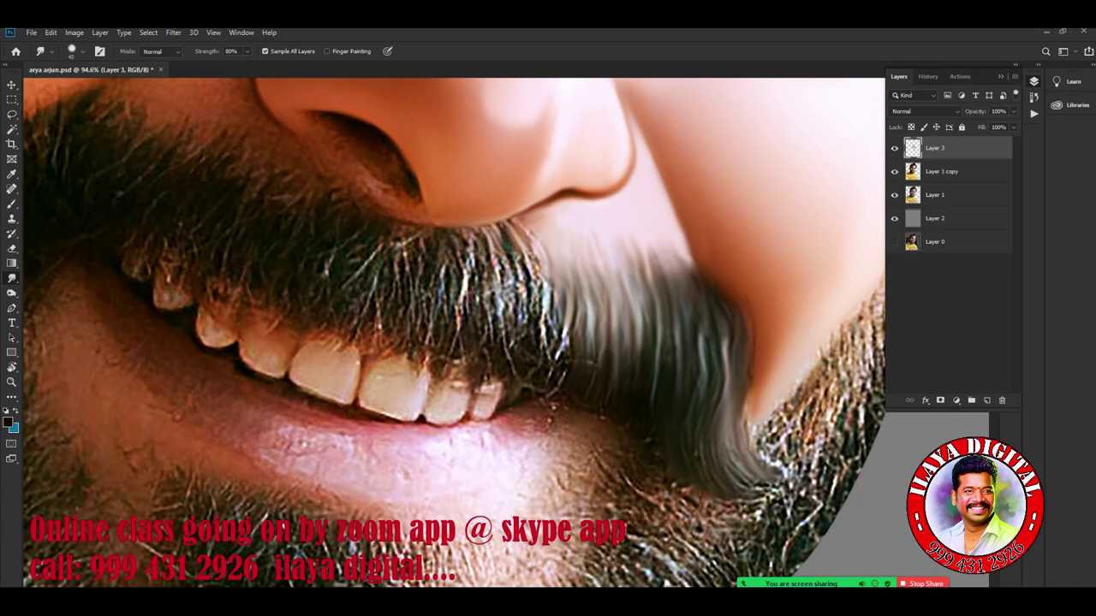
Comb the left and middle moustache strands into long downward streaks
mouse_move(534, 240)
left_mouse_down()
mouse_move(535, 312)
mouse_move(513, 314)
left_mouse_up()
mouse_move(493, 248)
left_mouse_down()
mouse_move(488, 318)
mouse_move(467, 324)
left_mouse_up()
left_click_drag(452, 238, 462, 338)
left_click_drag(467, 298, 484, 343)
left_click_drag(493, 283, 489, 360)
mouse_move(505, 261)
left_mouse_down()
mouse_move(506, 351)
mouse_move(529, 338)
left_mouse_up()
left_click_drag(524, 241, 539, 342)
mouse_move(536, 288)
left_mouse_down()
mouse_move(520, 373)
mouse_move(557, 377)
left_mouse_up()
left_click_drag(561, 304, 565, 390)
mouse_move(561, 261)
left_mouse_down()
mouse_move(562, 342)
mouse_move(571, 313)
mouse_move(583, 338)
mouse_move(562, 267)
mouse_move(541, 356)
left_mouse_up()
mouse_move(523, 282)
left_mouse_down()
mouse_move(527, 346)
mouse_move(515, 331)
left_mouse_up()
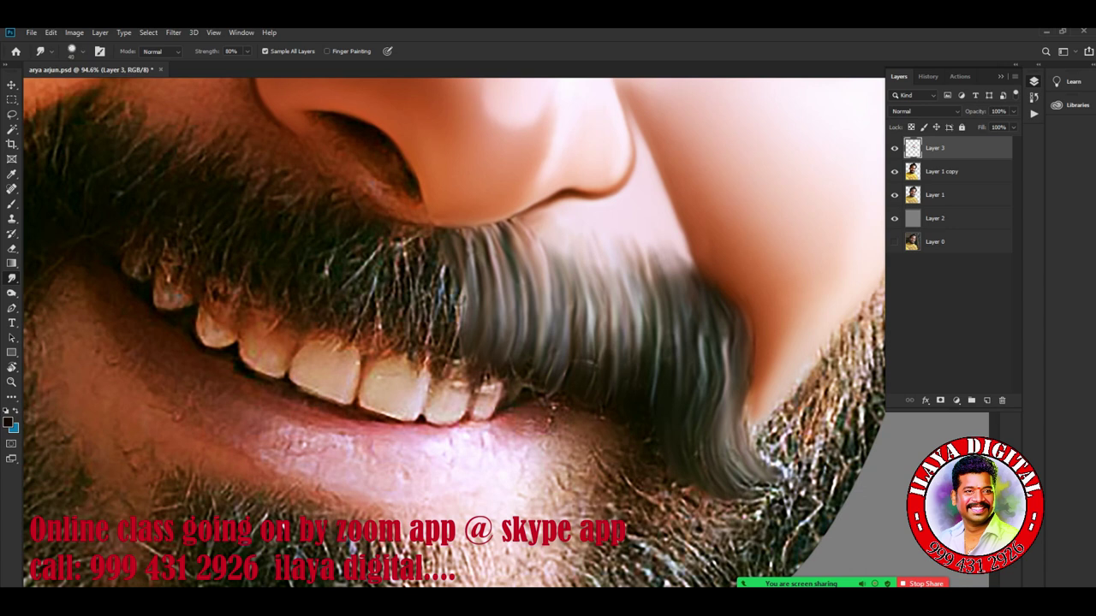
Undo a stray smear on the moustache's right side and reshape the moustache tip
left_click_drag(664, 257, 683, 318)
key("ctrl+z")
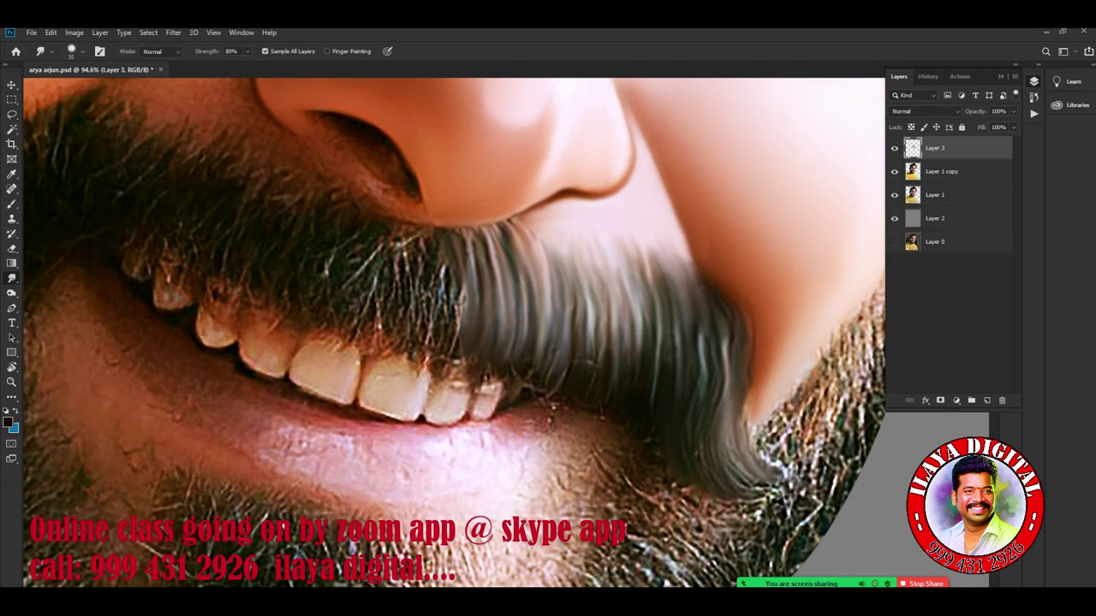
mouse_move(747, 395)
left_mouse_down()
mouse_move(747, 435)
mouse_move(766, 463)
mouse_move(746, 487)
mouse_move(765, 491)
mouse_move(736, 517)
mouse_move(727, 509)
mouse_move(762, 517)
left_mouse_up()
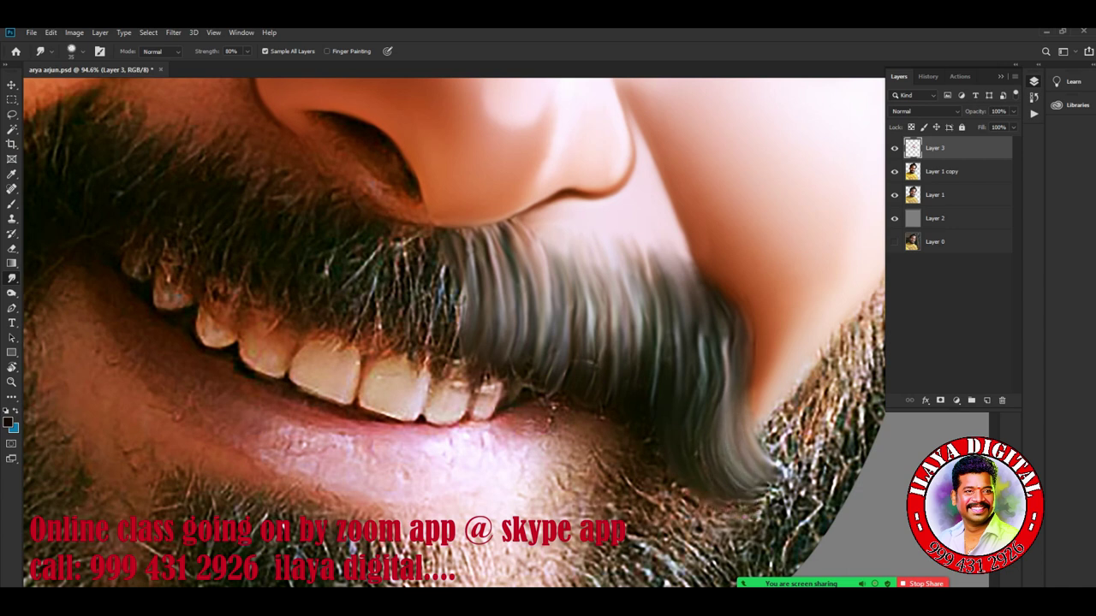
Pan to the right eye, smooth the outer eyelid skin, and smear the lash tail outward
scroll(642, 454, "down", 5)
scroll(582, 343, "up", 5)
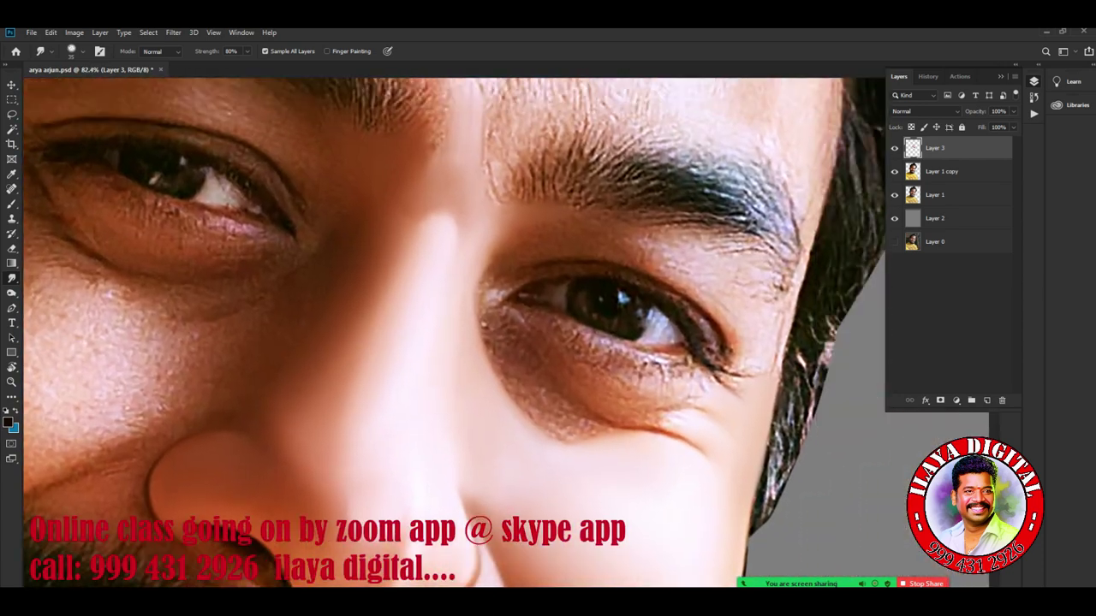
left_click_drag(685, 325, 514, 326)
scroll(497, 343, "up", 2)
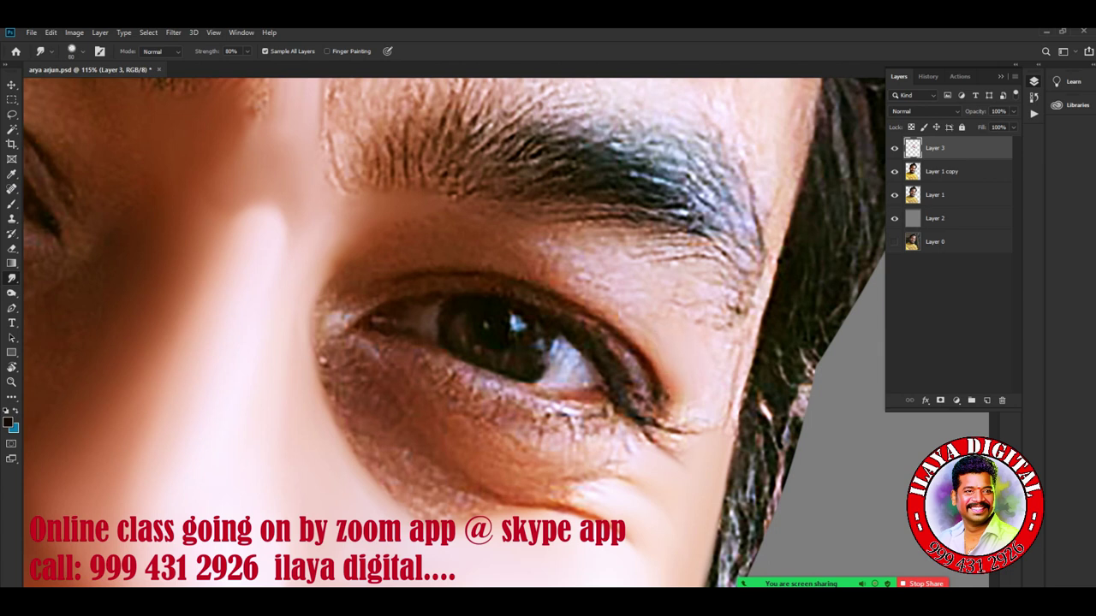
mouse_move(683, 368)
left_mouse_down()
mouse_move(698, 304)
mouse_move(724, 295)
left_mouse_up()
mouse_move(693, 258)
left_mouse_down()
mouse_move(742, 316)
mouse_move(729, 360)
mouse_move(741, 395)
left_mouse_up()
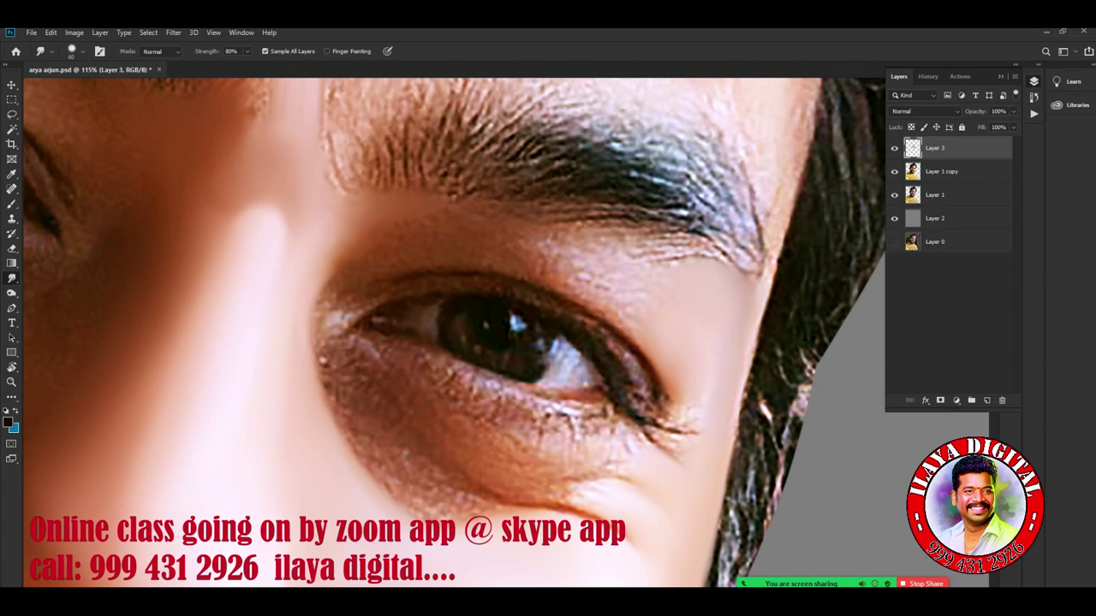
mouse_move(667, 411)
left_mouse_down()
mouse_move(700, 429)
mouse_move(689, 439)
mouse_move(702, 435)
left_mouse_up()
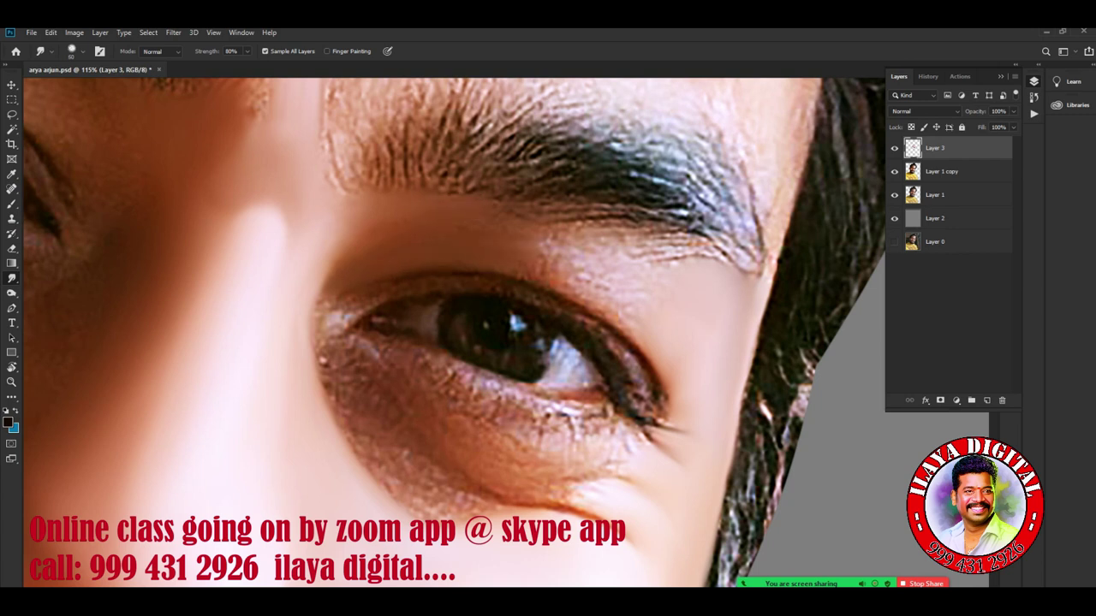
Tilt the canvas view and smudge-smooth the skin under the eyebrow's outer end
key("r")
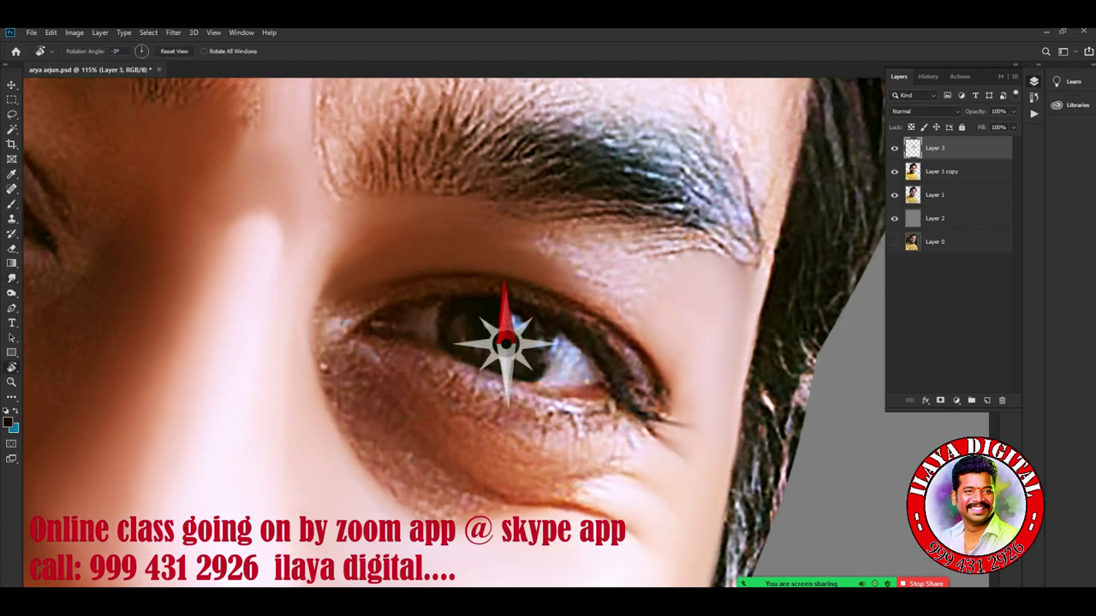
left_click_drag(599, 334, 582, 257)
key("r")
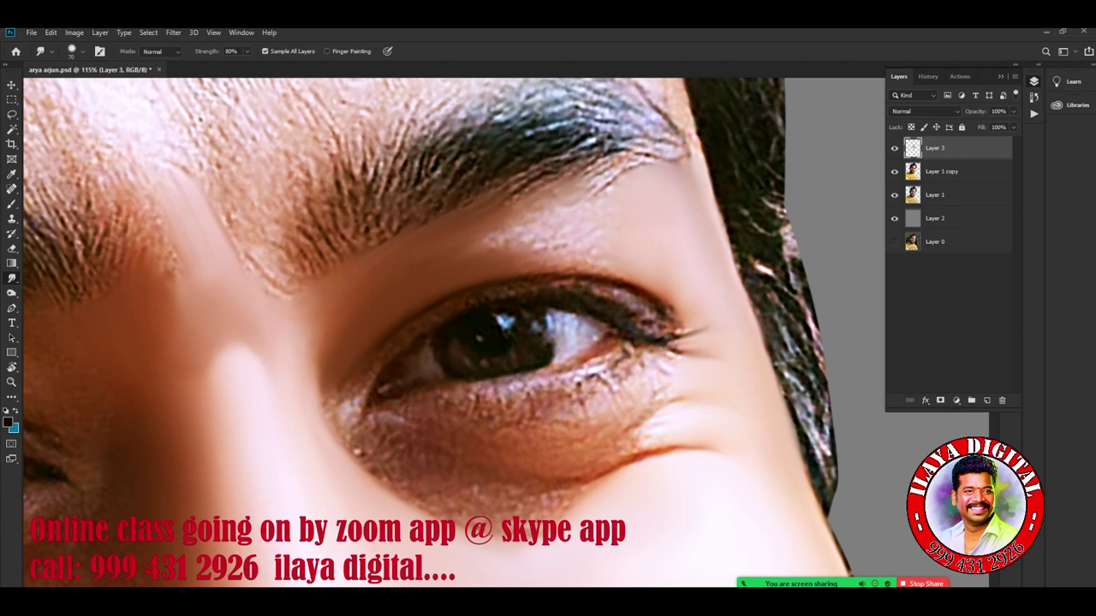
left_click_drag(555, 189, 569, 181)
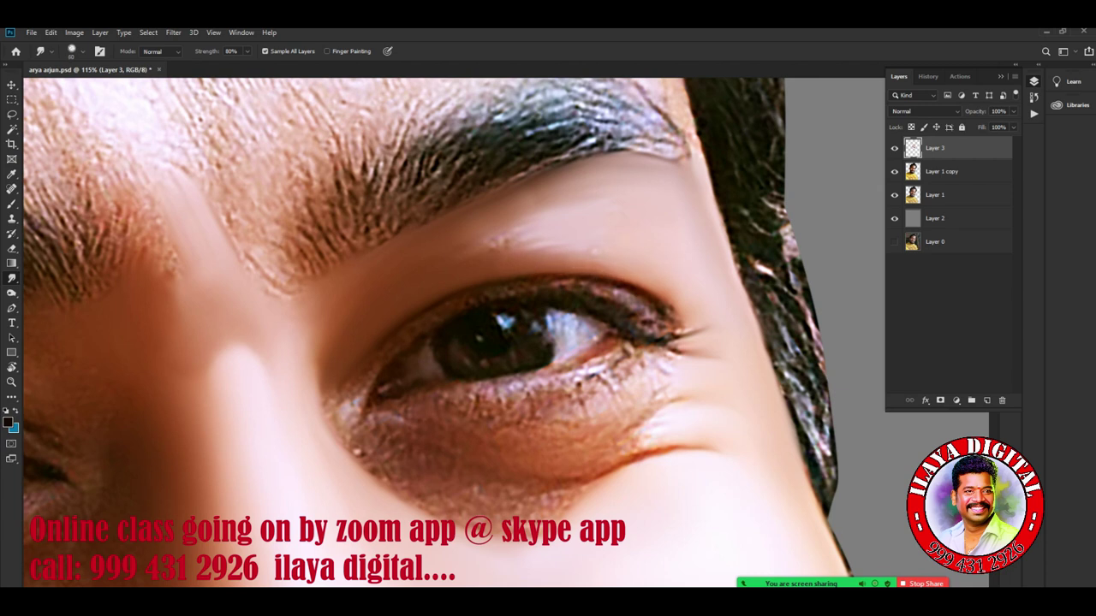
With a larger Smudge brush, blend the upper-eyelid highlight into the surrounding skin
left_click_drag(519, 237, 485, 244)
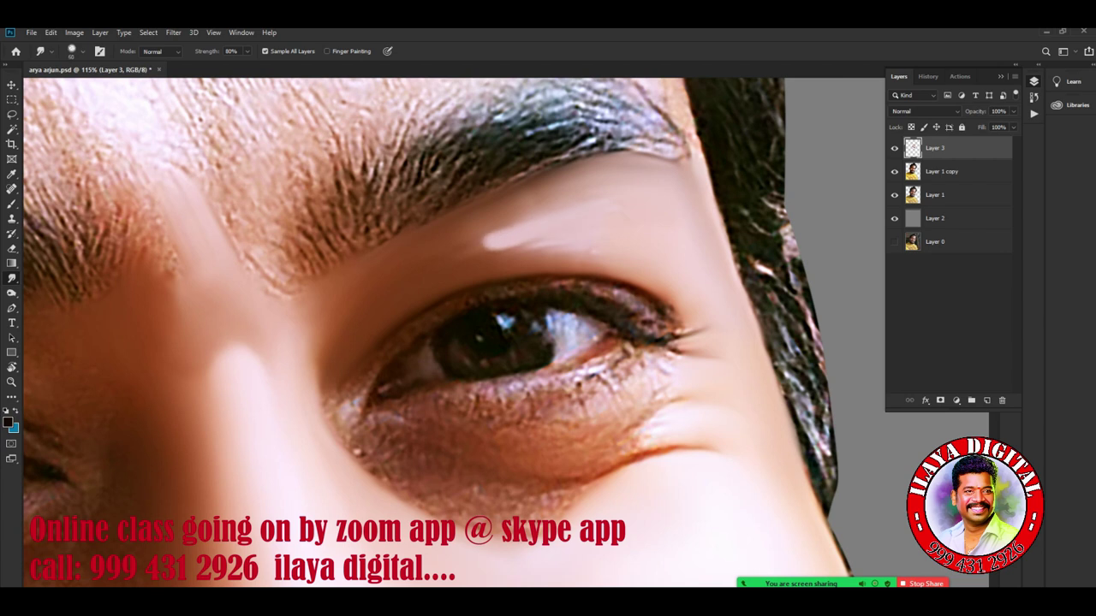
key("bracketright")
key("bracketright")
key("bracketright")
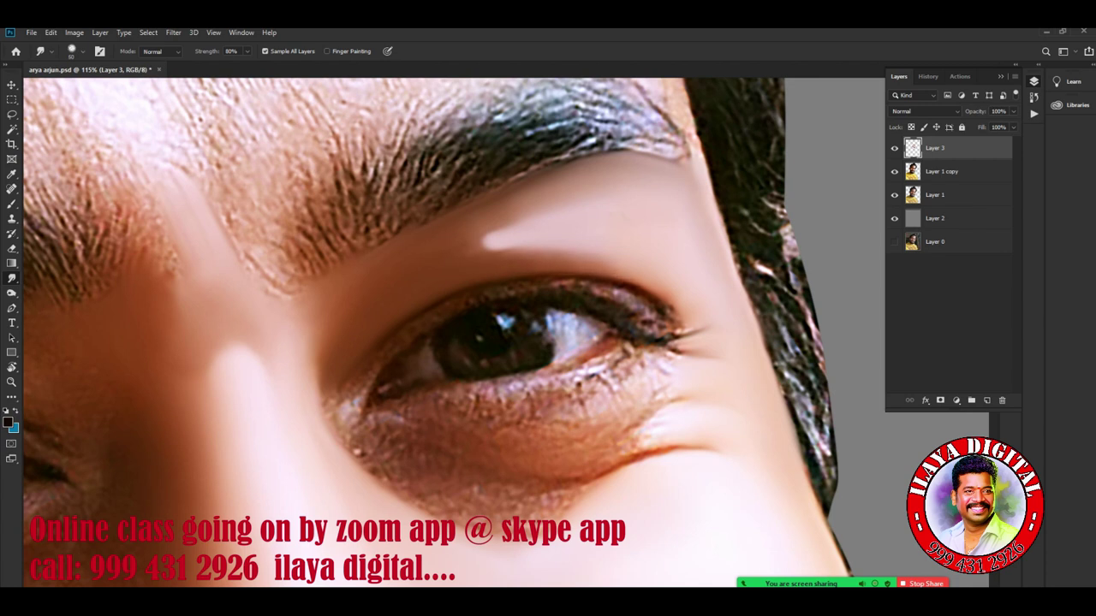
mouse_move(522, 241)
left_mouse_down()
mouse_move(454, 250)
mouse_move(543, 238)
left_mouse_up()
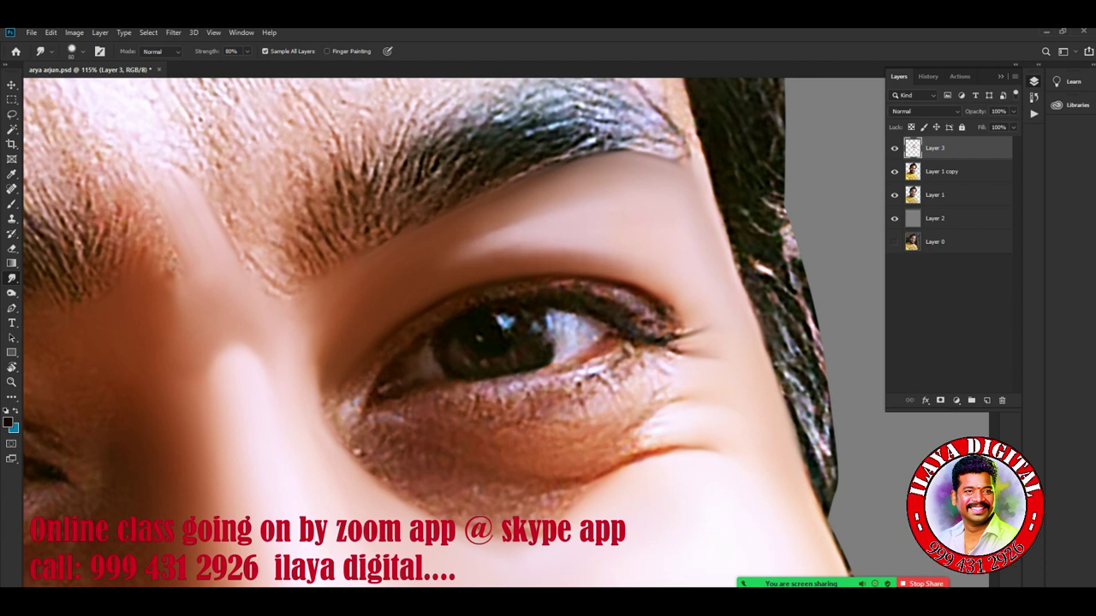
scroll(514, 326, "down", 3)
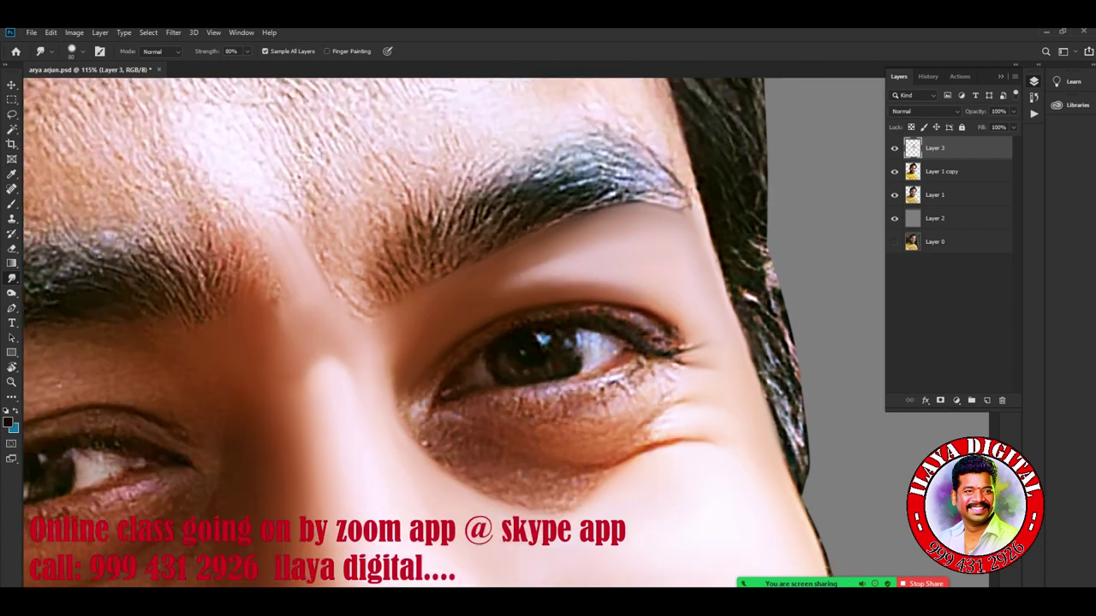
Check the whole head, then smudge the under-eye crease rightward toward the outer face
scroll(513, 325, "down", 3)
scroll(514, 325, "up", 4)
scroll(514, 325, "up", 3)
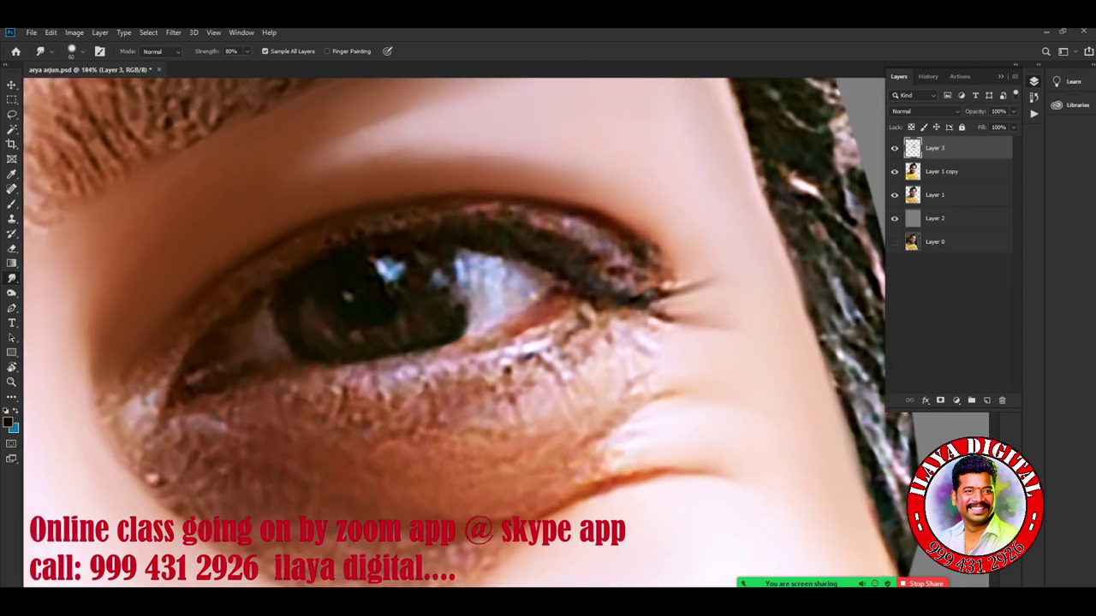
scroll(677, 386, "down", 3)
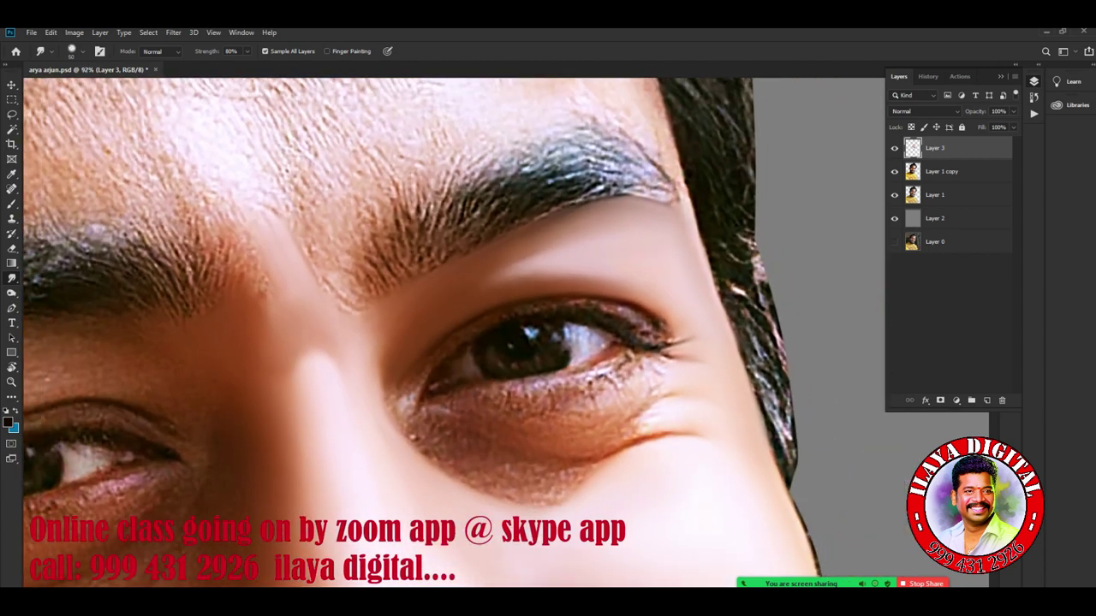
left_click_drag(650, 437, 691, 431)
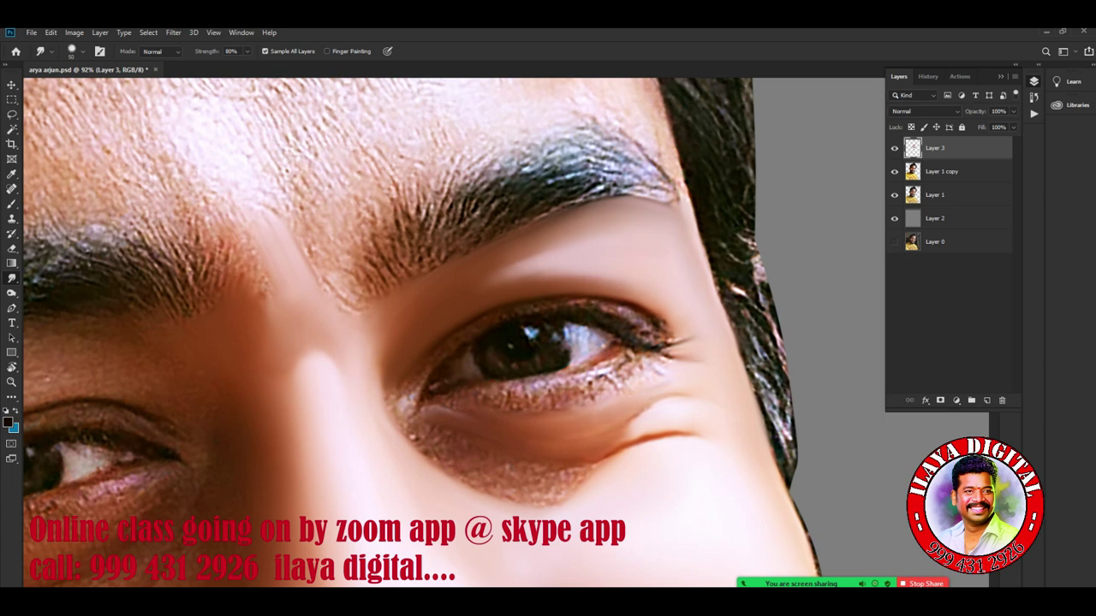
scroll(616, 479, "up", 2)
Zoom in and smudge the under-eye crease smooth, reshaping it toward the outer corner
scroll(616, 479, "up", 2)
scroll(616, 479, "up", 1)
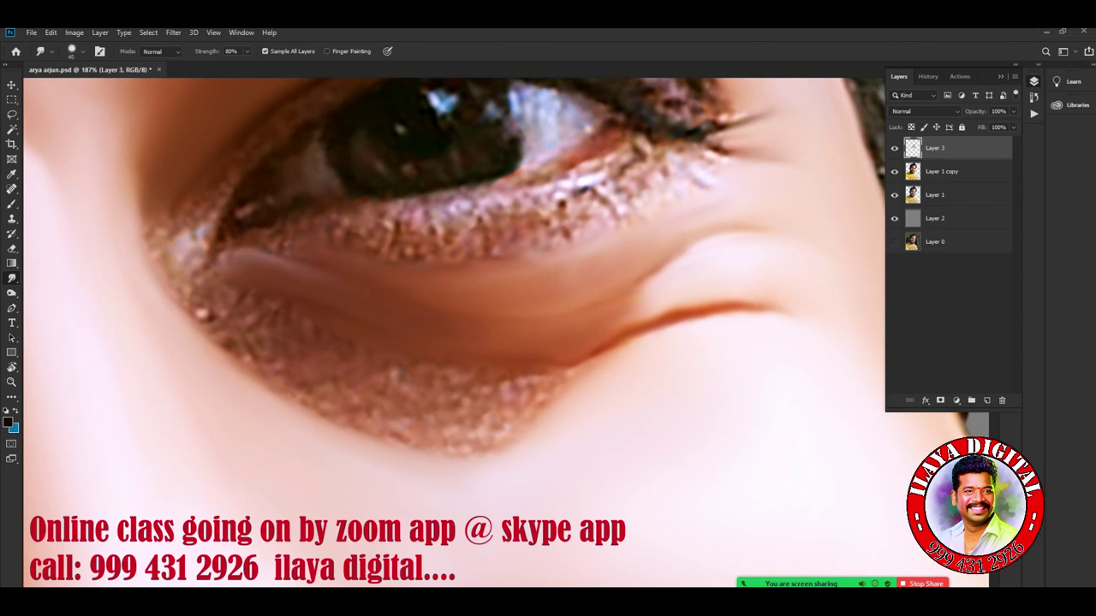
left_click_drag(638, 299, 591, 327)
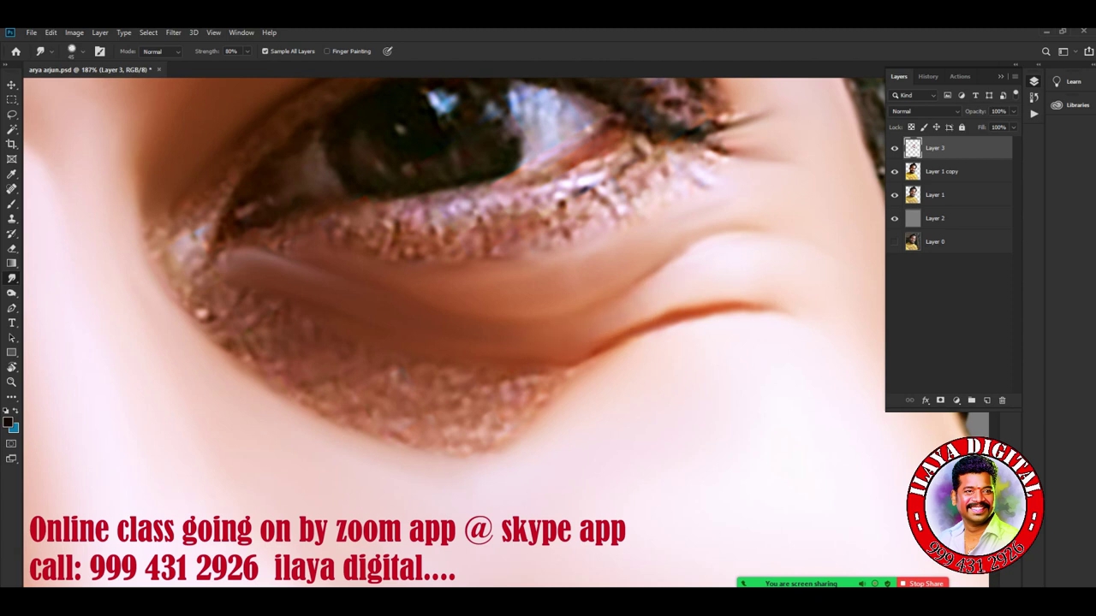
left_click_drag(770, 312, 565, 329)
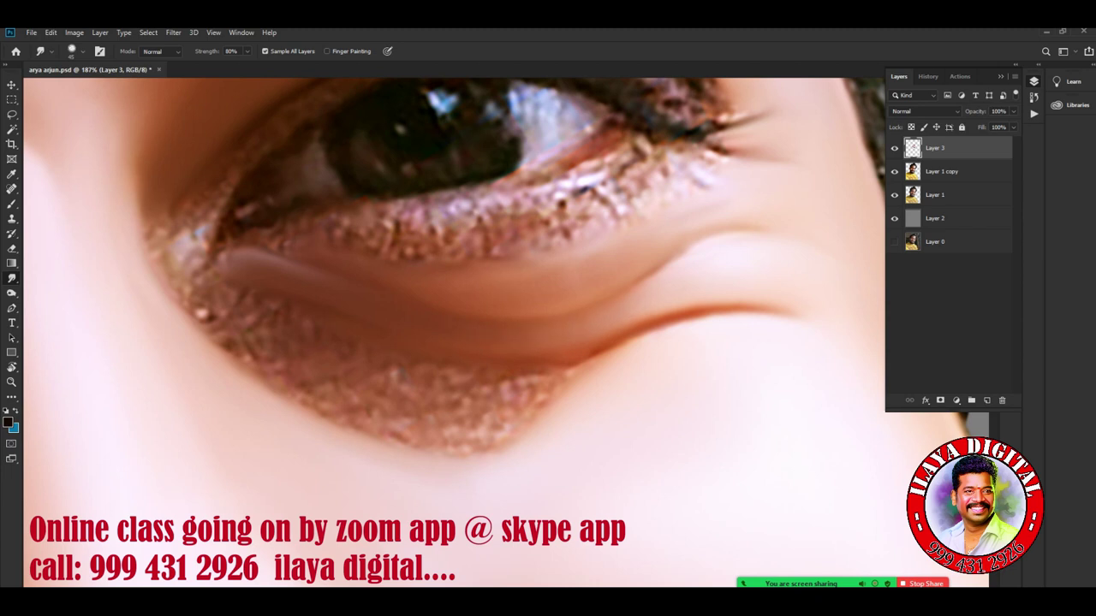
left_click_drag(513, 295, 660, 253)
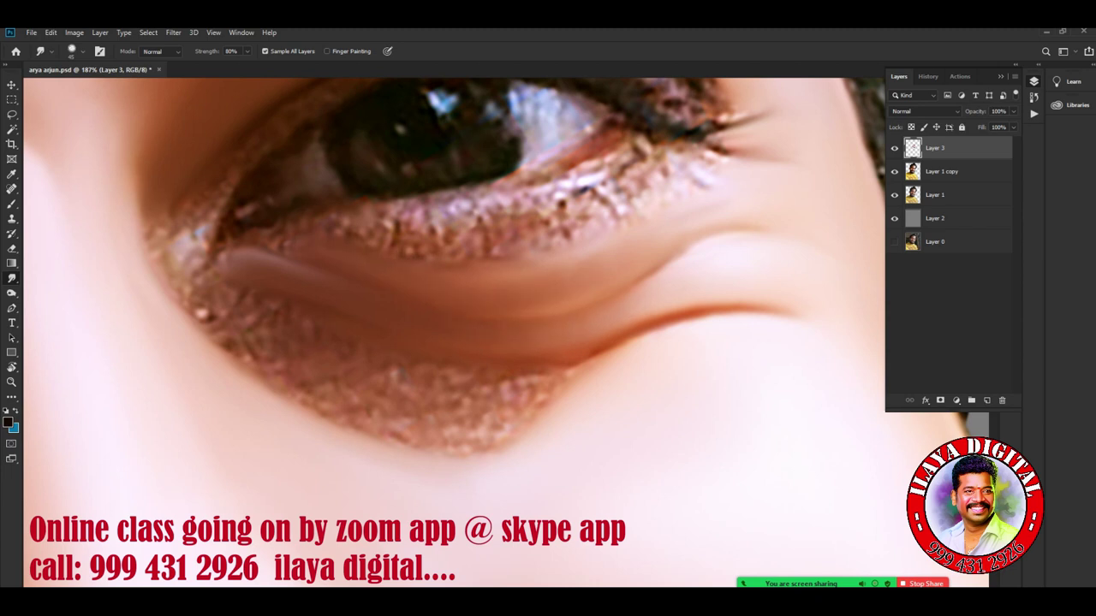
mouse_move(599, 283)
left_mouse_down()
mouse_move(711, 225)
mouse_move(791, 220)
left_mouse_up()
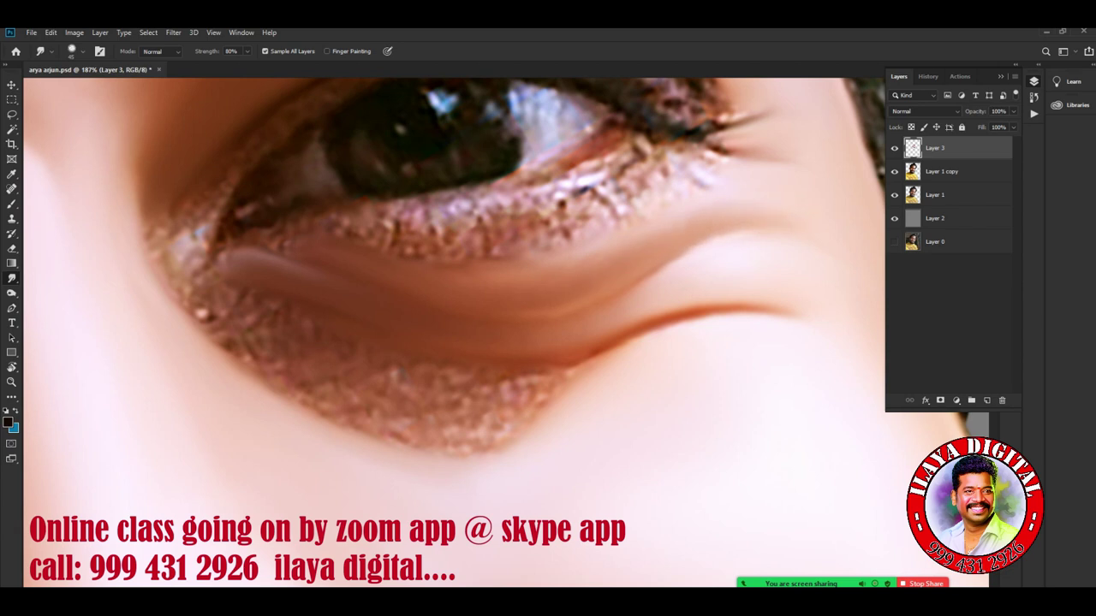
left_click_drag(702, 276, 673, 250)
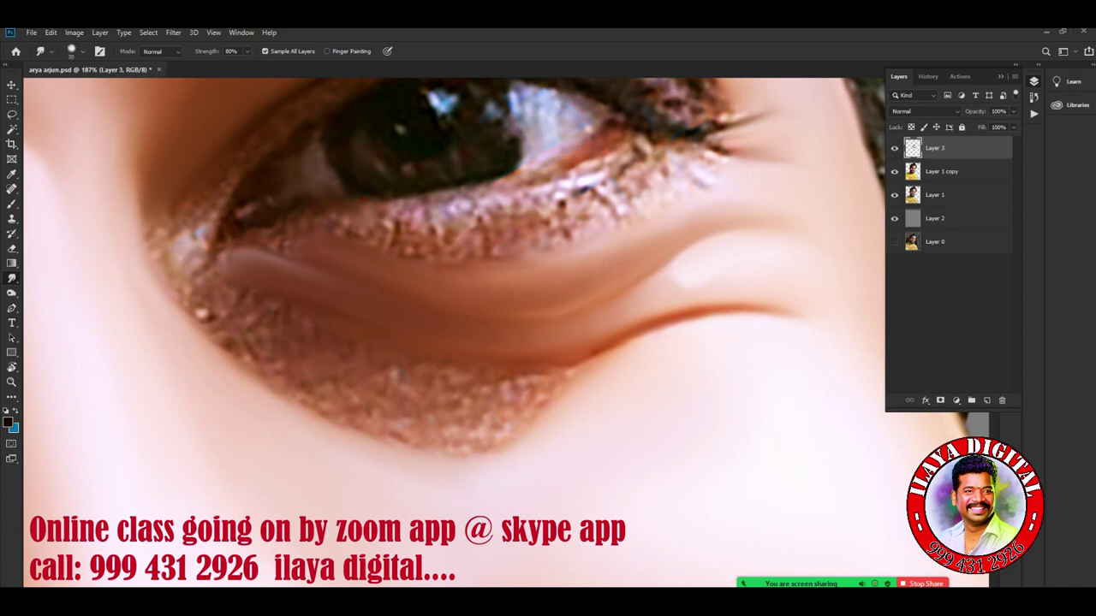
mouse_move(634, 336)
left_mouse_down()
mouse_move(746, 307)
mouse_move(798, 313)
left_mouse_up()
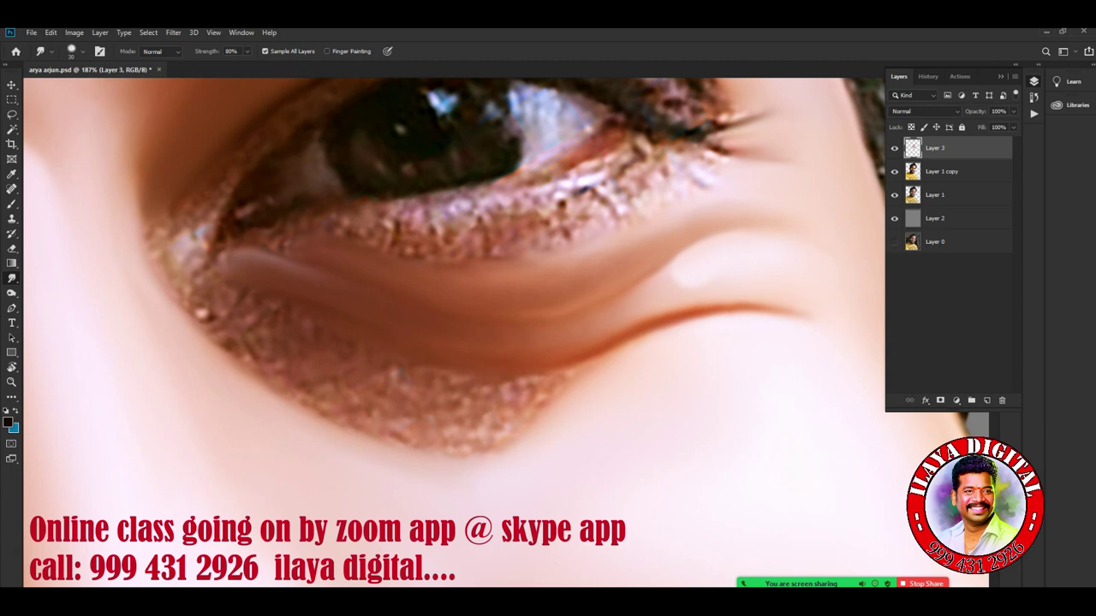
With a smaller Smudge brush, smear the speckled brown skin below the lower lashes smooth
key("bracketleft")
mouse_move(283, 354)
left_mouse_down()
mouse_move(305, 358)
mouse_move(376, 417)
mouse_move(342, 353)
left_mouse_up()
mouse_move(279, 307)
left_mouse_down()
mouse_move(243, 320)
mouse_move(250, 354)
left_mouse_up()
left_click_drag(299, 394, 334, 408)
mouse_move(232, 349)
left_mouse_down()
mouse_move(308, 397)
mouse_move(432, 437)
left_mouse_up()
mouse_move(369, 418)
left_mouse_down()
mouse_move(479, 432)
mouse_move(419, 439)
left_mouse_up()
mouse_move(522, 445)
left_mouse_down()
mouse_move(462, 414)
mouse_move(488, 433)
left_mouse_up()
mouse_move(391, 377)
left_mouse_down()
mouse_move(478, 406)
mouse_move(488, 390)
mouse_move(509, 392)
left_mouse_up()
Even out the skin along the under-eye crease and smooth its speckled patch
left_click_drag(537, 335, 558, 329)
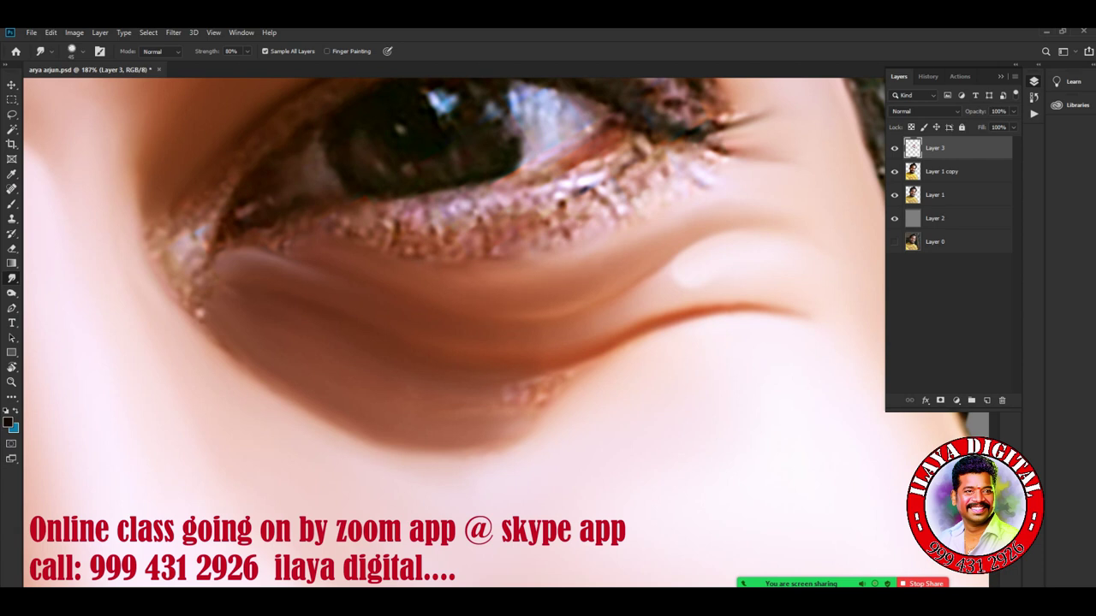
left_click_drag(612, 274, 668, 233)
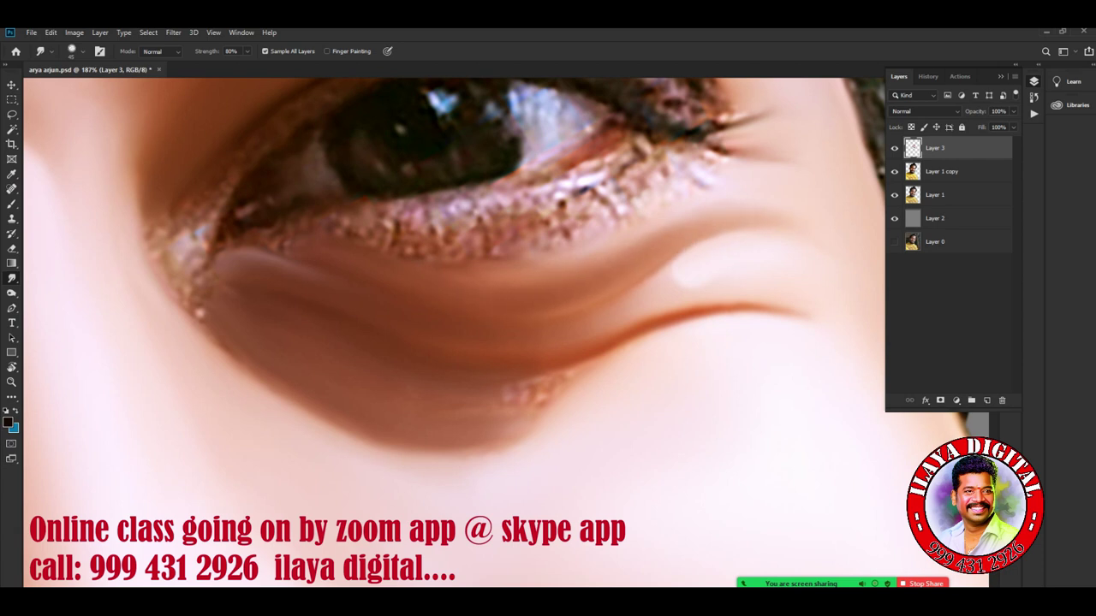
left_click_drag(596, 293, 727, 219)
left_click_drag(583, 325, 609, 315)
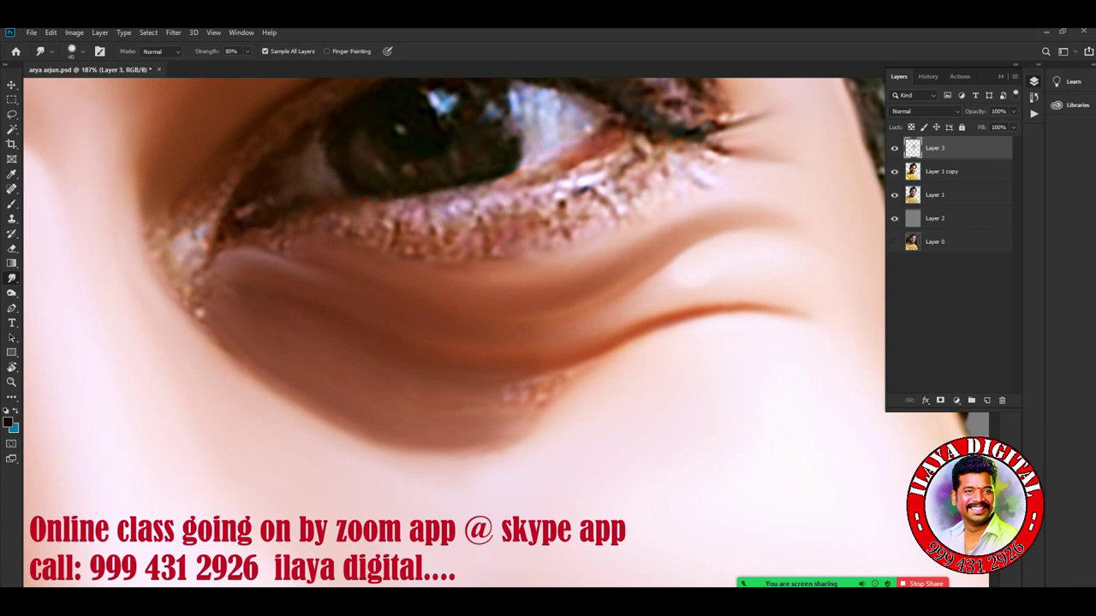
left_click_drag(505, 398, 640, 342)
left_click_drag(577, 384, 666, 334)
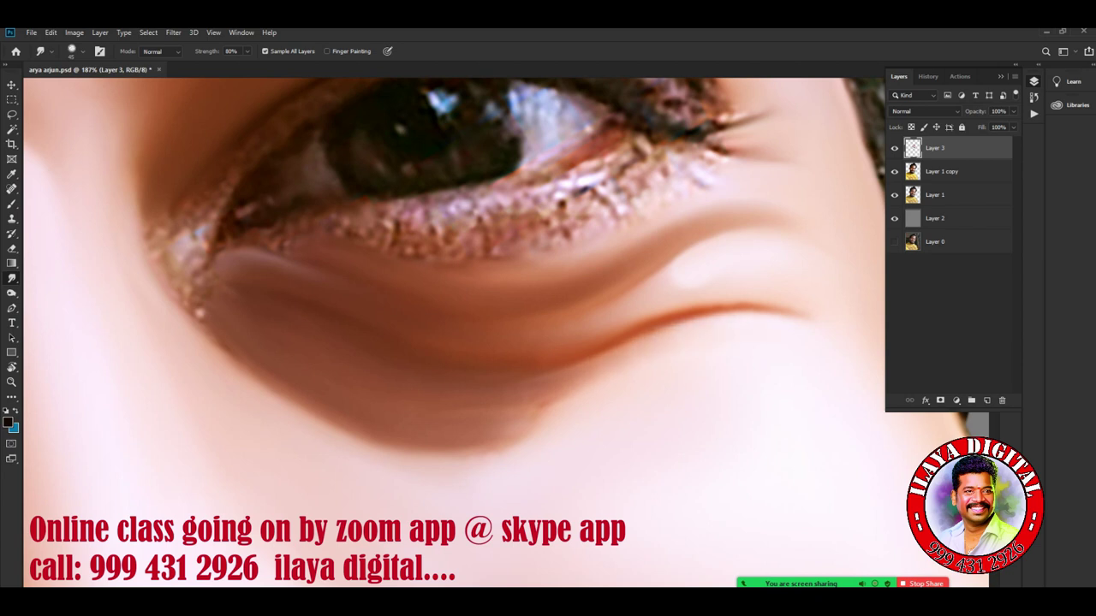
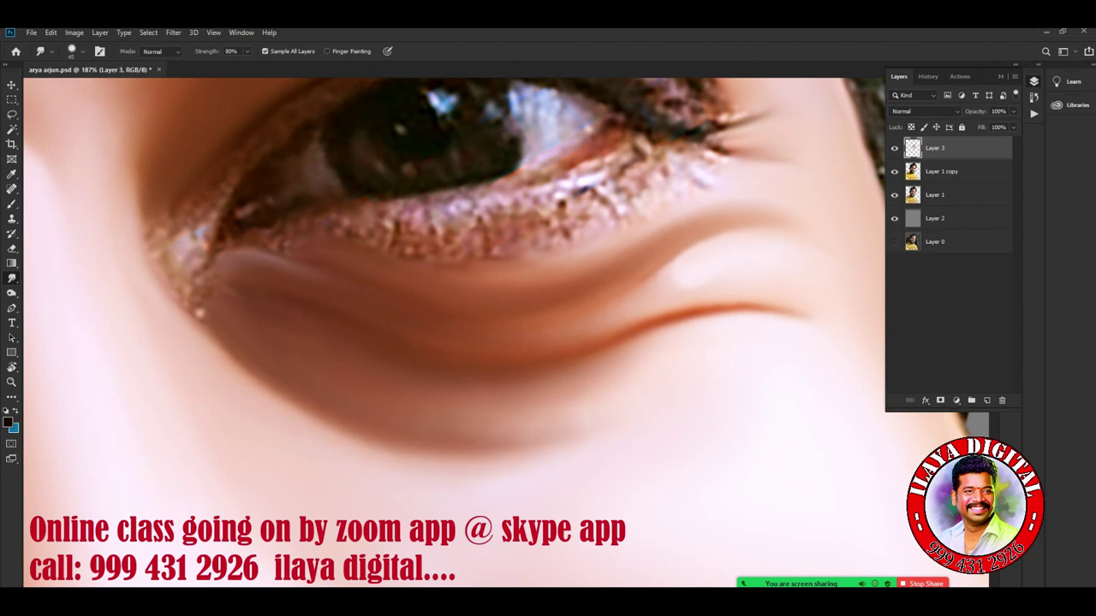
Smudge the sparkly specks and bright highlight along and below the lower eyelid into smooth skin
mouse_move(527, 221)
left_mouse_down()
mouse_move(685, 163)
mouse_move(745, 156)
left_mouse_up()
mouse_move(680, 172)
left_mouse_down()
mouse_move(658, 189)
mouse_move(702, 158)
left_mouse_up()
mouse_move(621, 210)
left_mouse_down()
mouse_move(445, 244)
mouse_move(330, 225)
left_mouse_up()
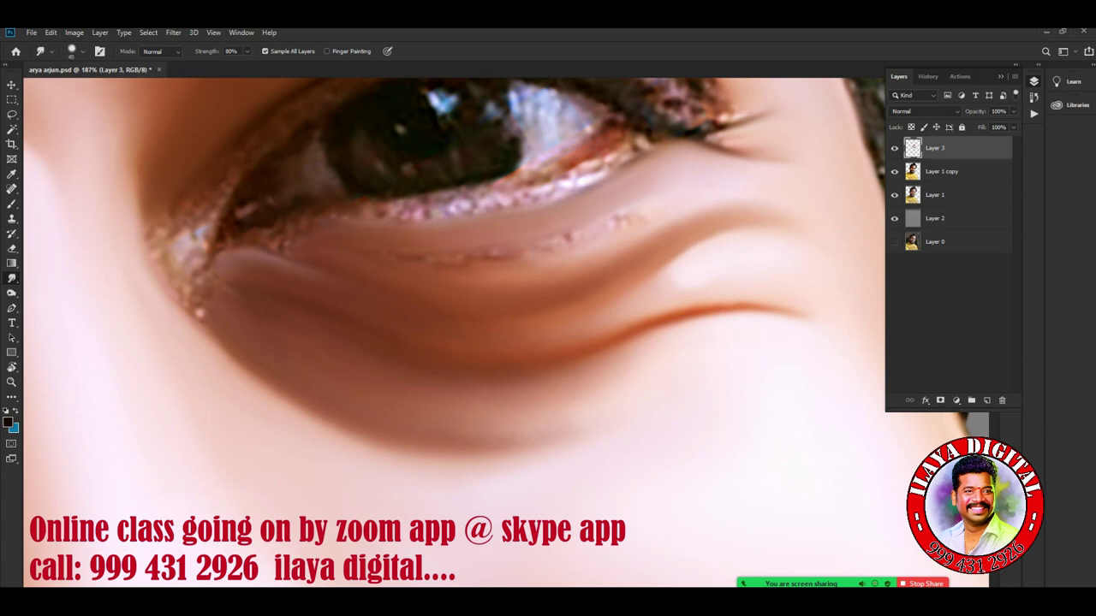
mouse_move(608, 224)
left_mouse_down()
mouse_move(484, 257)
mouse_move(437, 255)
left_mouse_up()
mouse_move(509, 248)
left_mouse_down()
mouse_move(381, 257)
mouse_move(437, 257)
left_mouse_up()
left_click_drag(552, 246, 520, 253)
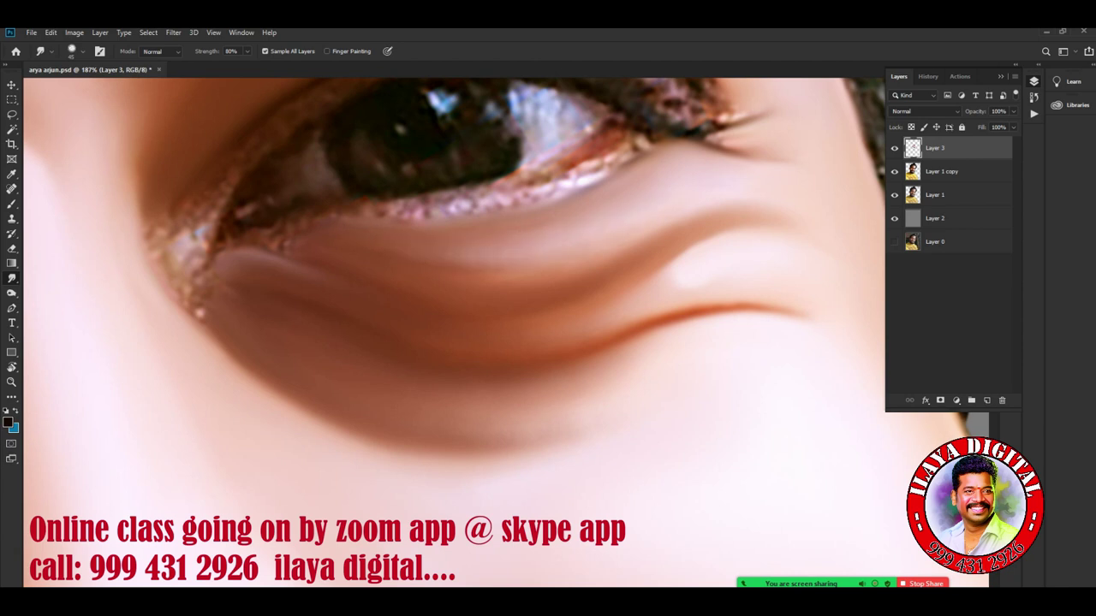
left_click_drag(744, 128, 710, 146)
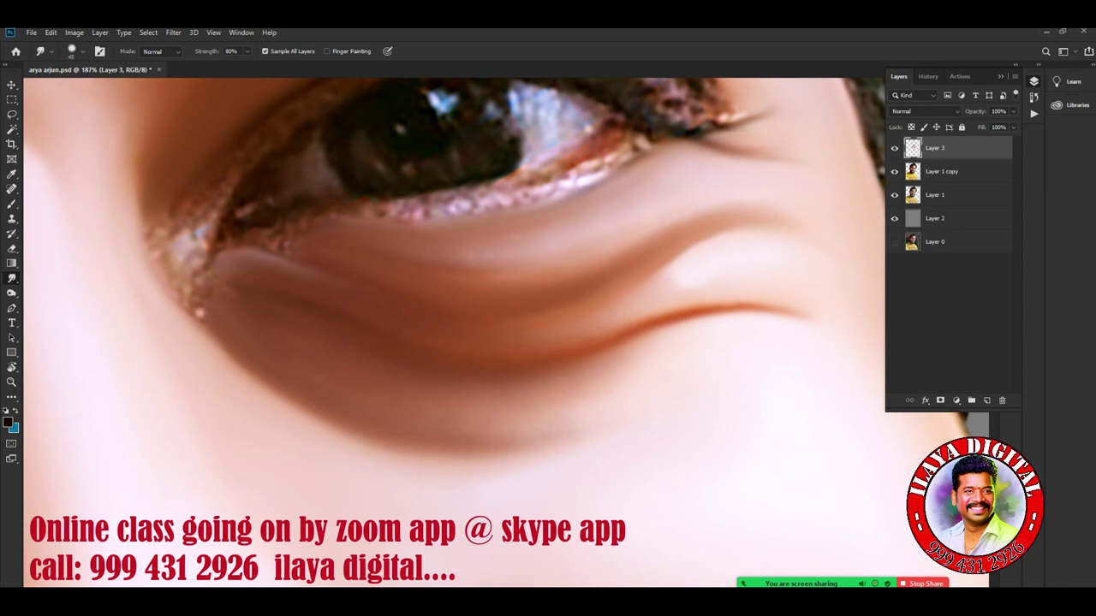
left_click_drag(644, 188, 623, 204)
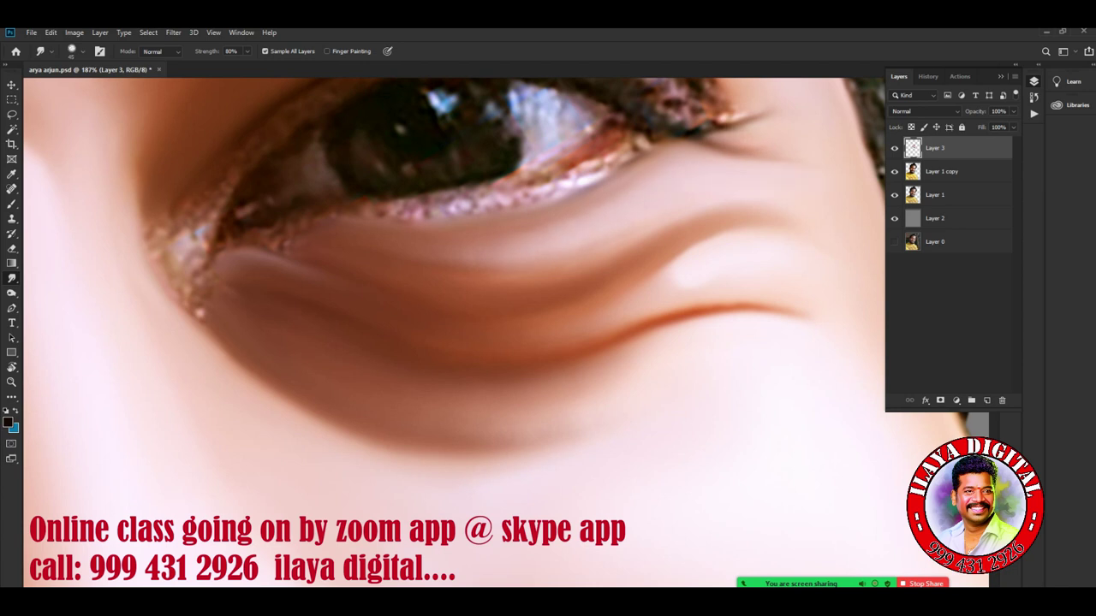
mouse_move(684, 272)
left_mouse_down()
mouse_move(632, 299)
mouse_move(624, 368)
left_mouse_up()
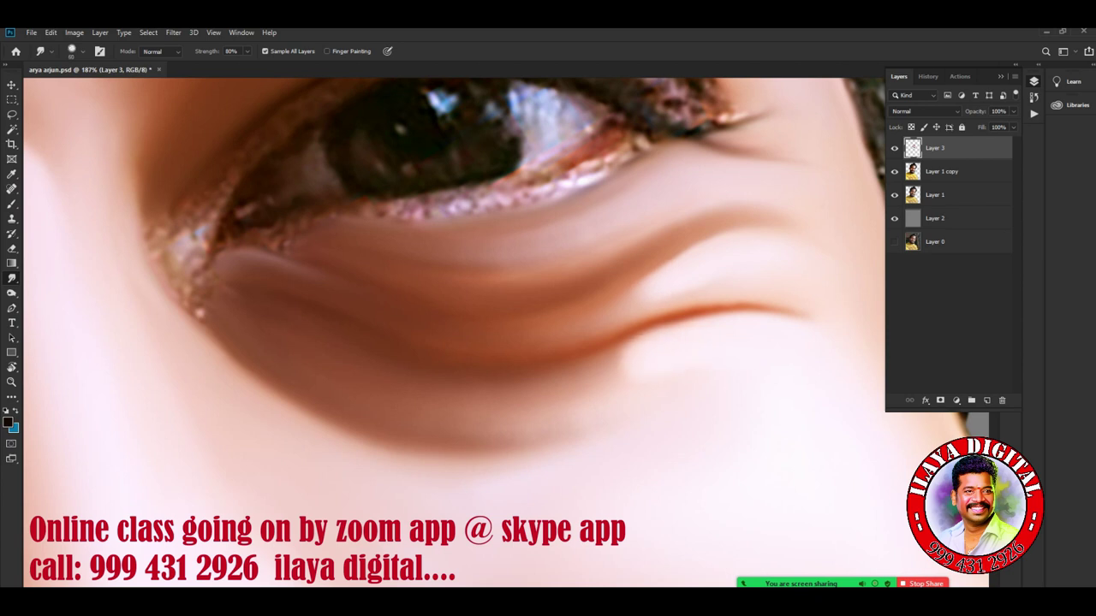
left_click_drag(577, 407, 565, 432)
Blend the sparkles at and below the inner eye corner into soft blobs
left_click_drag(204, 306, 198, 318)
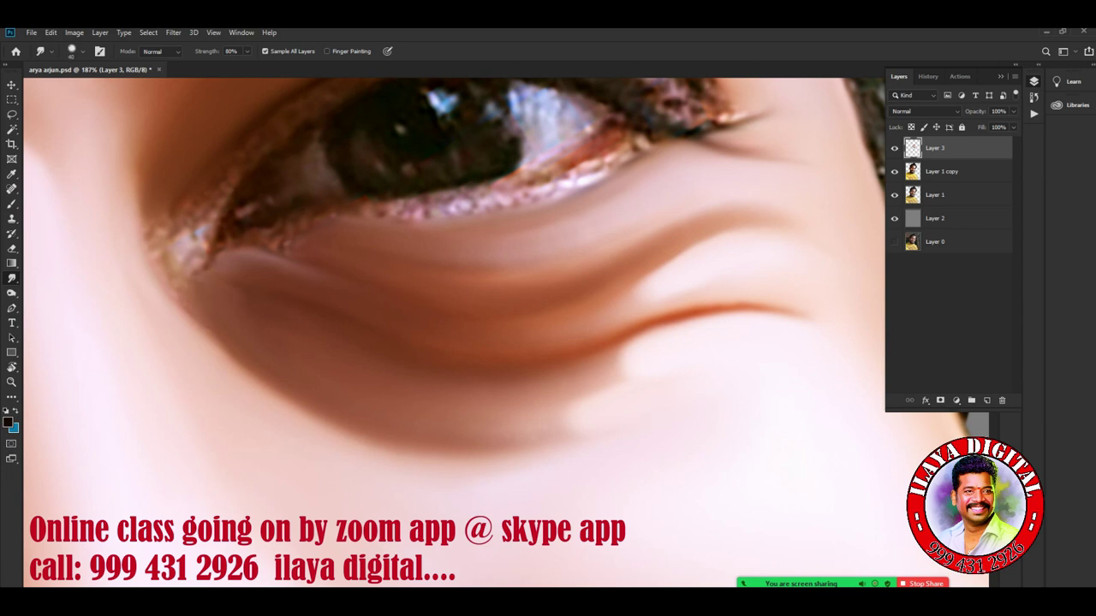
left_click_drag(164, 243, 158, 233)
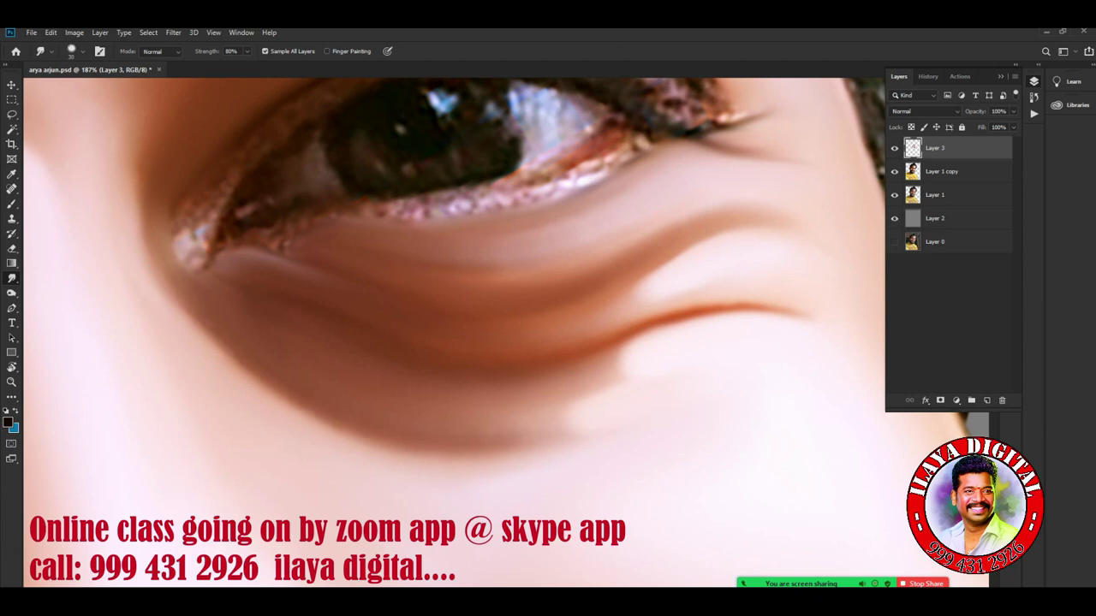
left_click_drag(194, 248, 183, 229)
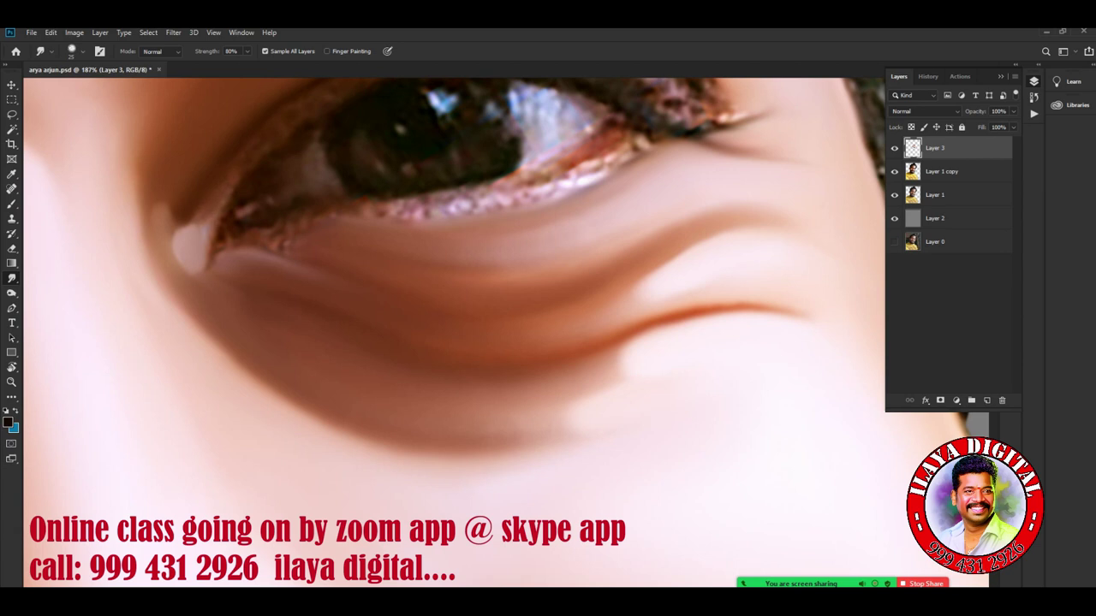
left_click_drag(446, 257, 359, 386)
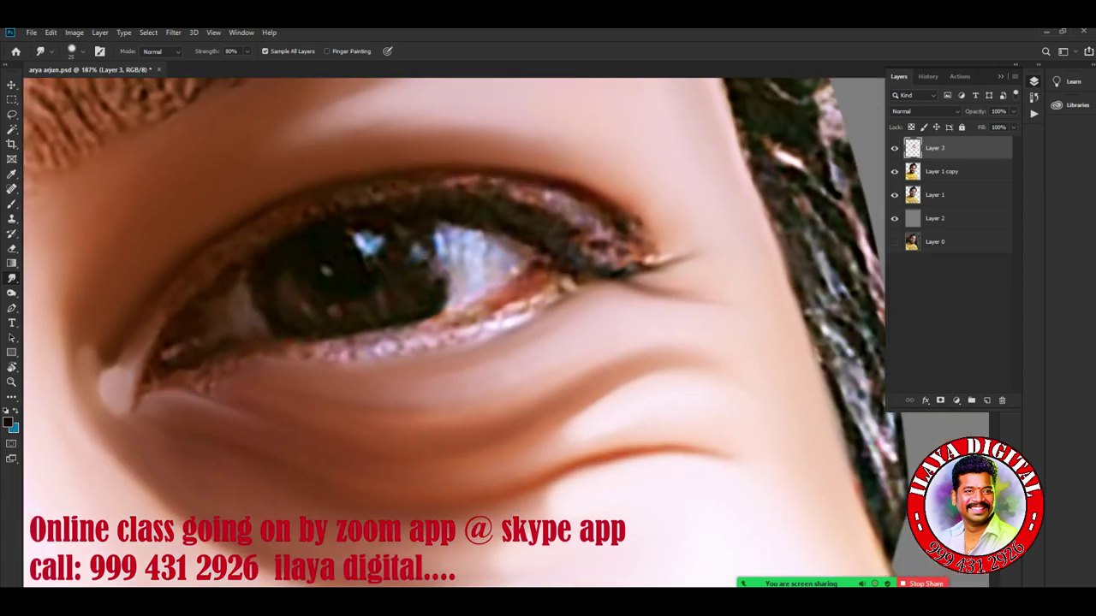
Confirm the Smudge strength, then stretch the outer-corner lashes and smooth the upper-lid crease
left_click(231, 51)
key("Return")
mouse_move(634, 256)
left_mouse_down()
mouse_move(664, 248)
mouse_move(676, 258)
mouse_move(672, 244)
left_mouse_up()
mouse_move(595, 248)
left_mouse_down()
mouse_move(646, 227)
mouse_move(603, 237)
mouse_move(548, 201)
mouse_move(454, 184)
left_mouse_up()
mouse_move(522, 206)
left_mouse_down()
mouse_move(407, 178)
mouse_move(462, 201)
left_mouse_up()
mouse_move(614, 223)
left_mouse_down()
mouse_move(513, 218)
mouse_move(355, 184)
left_mouse_up()
Turn the inner eye corner into a smooth line running into the upper-lid crease
left_click_drag(128, 364, 202, 273)
mouse_move(176, 313)
left_mouse_down()
mouse_move(224, 255)
mouse_move(266, 230)
mouse_move(424, 180)
left_mouse_up()
left_click_drag(353, 195, 399, 184)
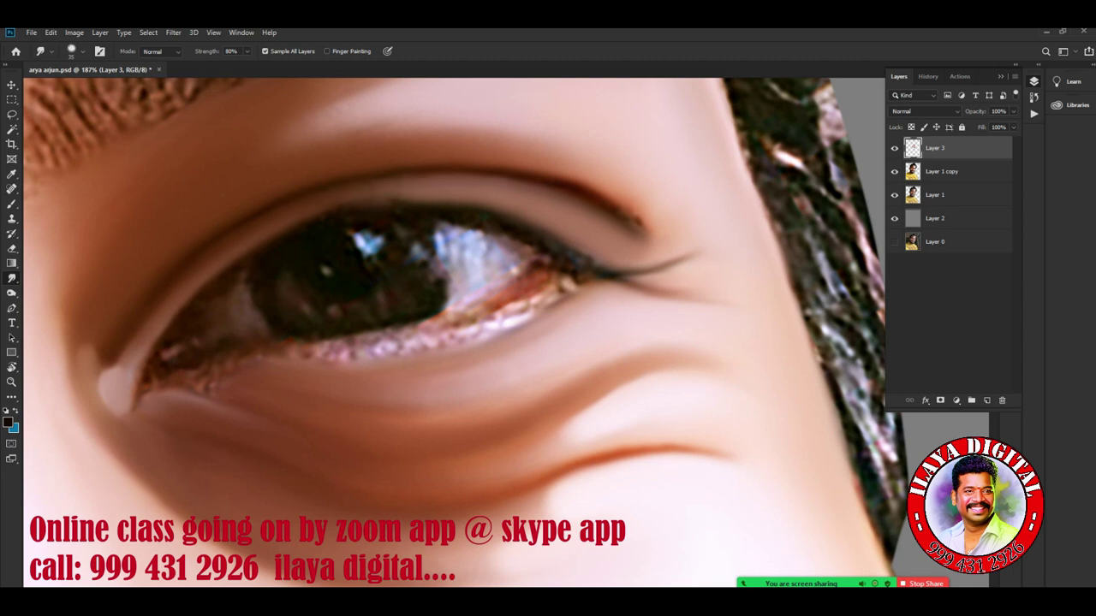
left_click_drag(385, 197, 435, 183)
mouse_move(344, 194)
left_mouse_down()
mouse_move(416, 174)
mouse_move(390, 182)
mouse_move(481, 183)
left_mouse_up()
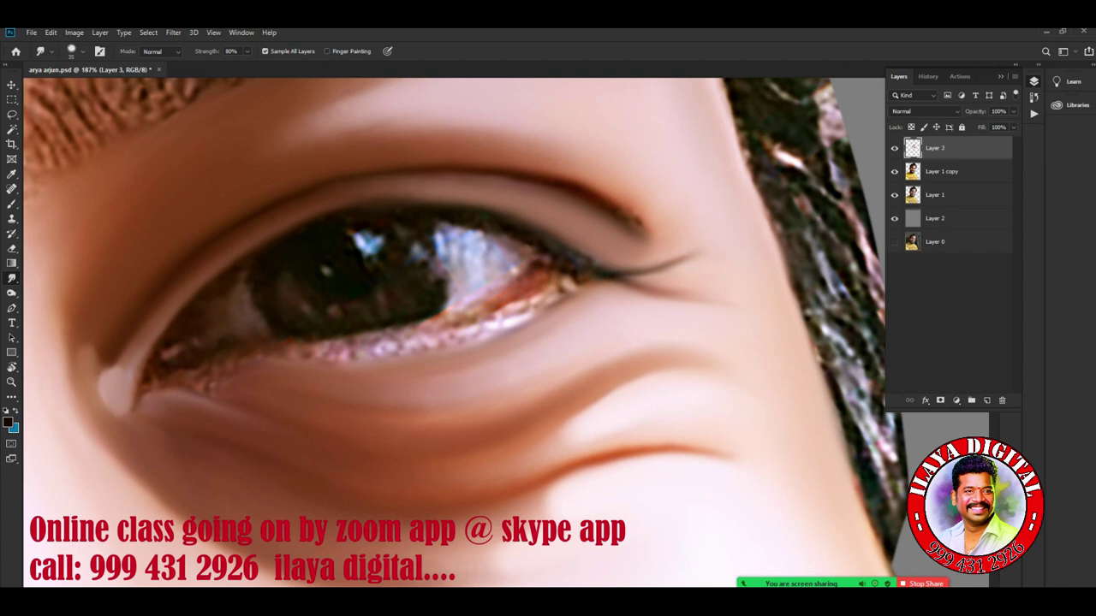
Touch up the lash line and lid crease near the lash tail, darkening and extending the crease
left_click_drag(507, 217, 518, 213)
left_click_drag(641, 257, 678, 238)
left_click_drag(569, 245, 583, 238)
left_click_drag(387, 197, 409, 188)
mouse_move(341, 207)
left_mouse_down()
mouse_move(418, 194)
mouse_move(367, 190)
mouse_move(422, 188)
mouse_move(396, 195)
left_mouse_up()
left_click_drag(517, 224, 537, 215)
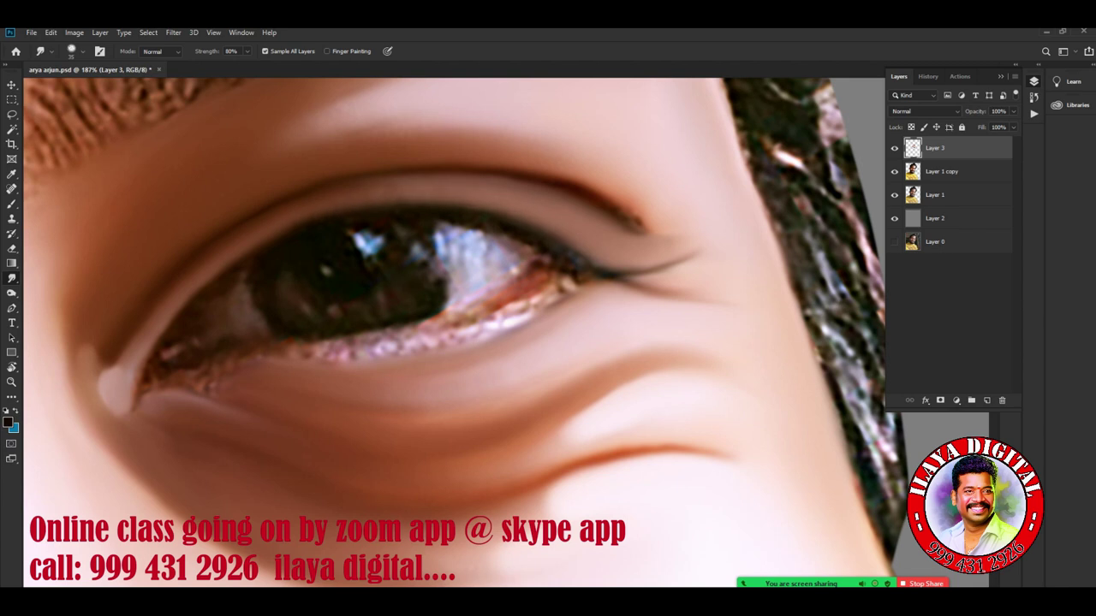
left_click_drag(570, 249, 594, 238)
left_click_drag(411, 203, 426, 197)
left_click_drag(548, 171, 652, 231)
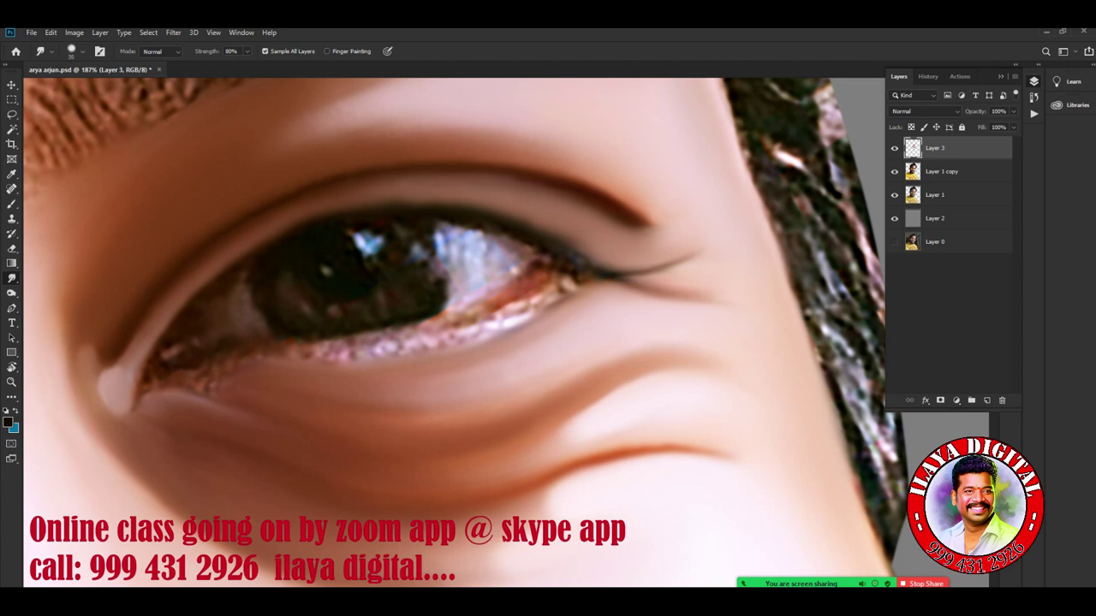
Soften the skin creases below the eye, then reduce the brush to size 25
left_click_drag(565, 356, 555, 384)
left_click_drag(575, 444, 599, 438)
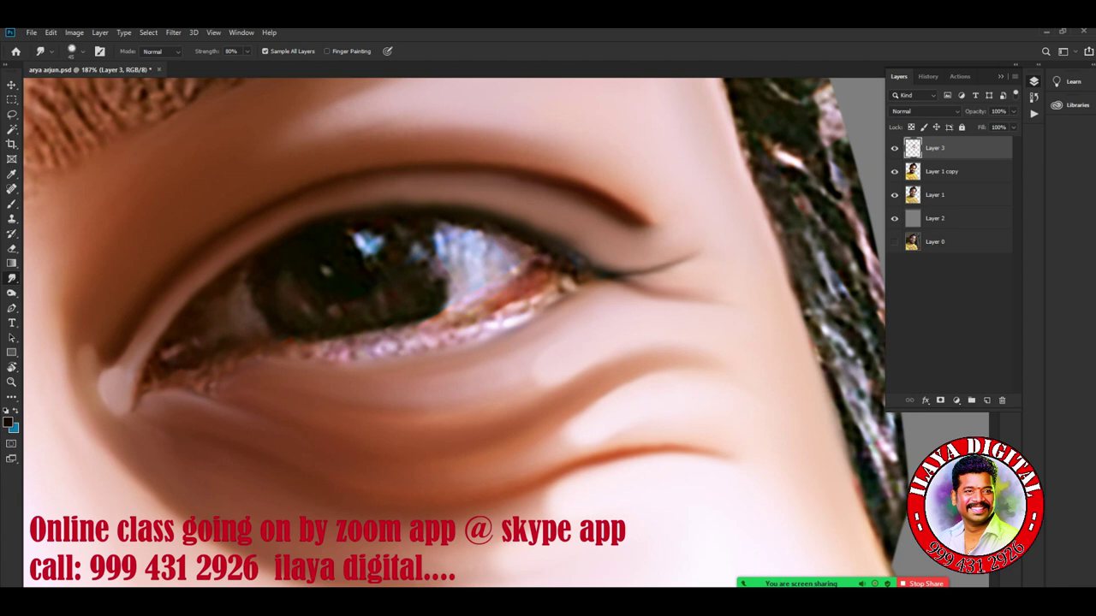
left_click_drag(619, 388, 674, 367)
key("bracketleft")
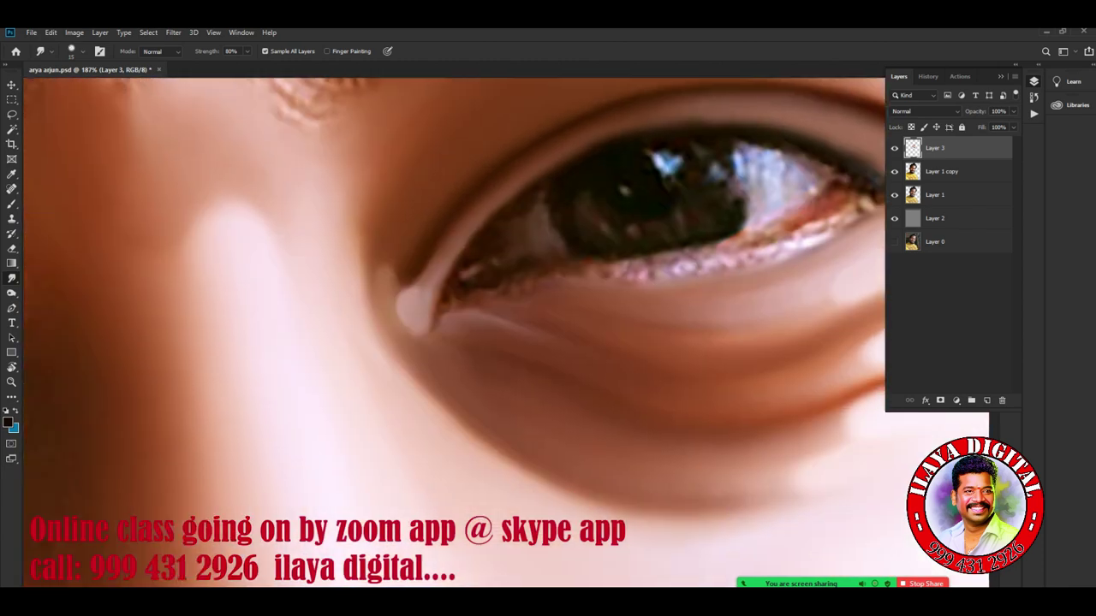
left_click_drag(428, 343, 625, 326)
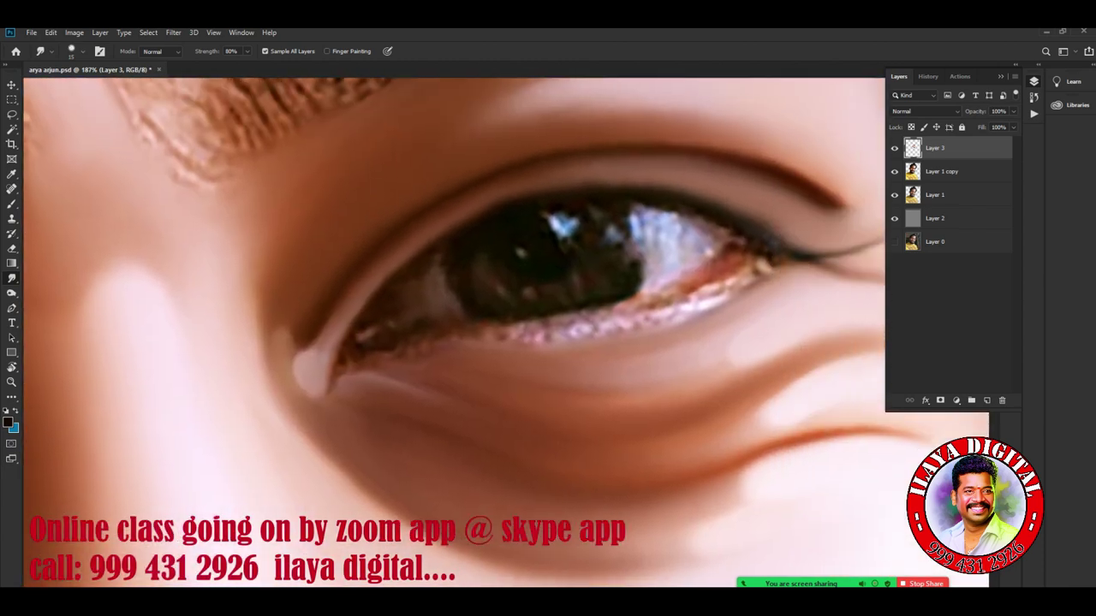
scroll(453, 334, "down", 5)
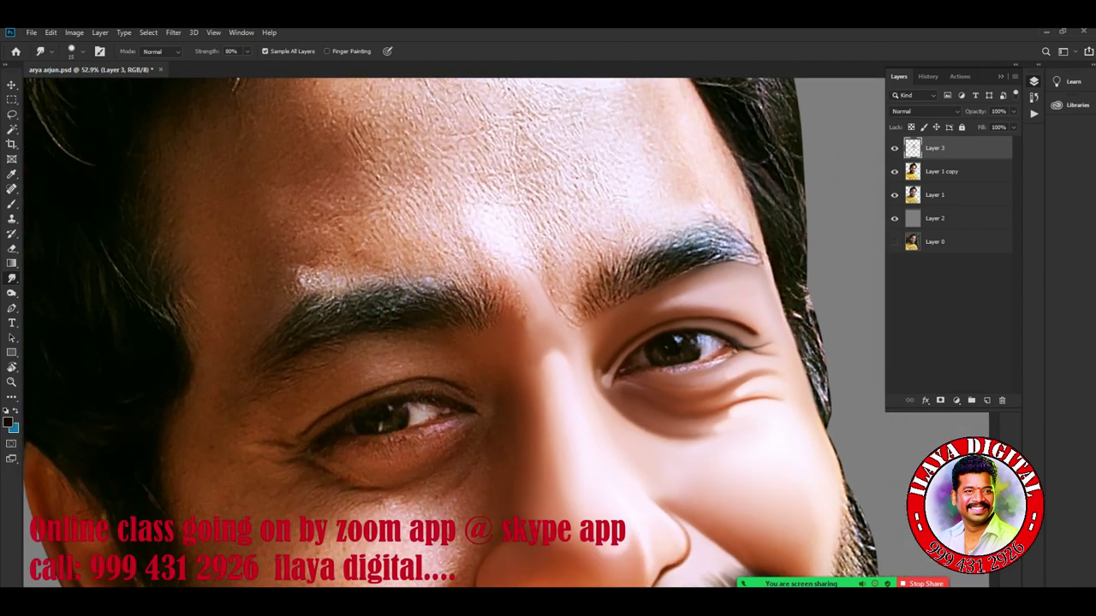
With an enlarged Smudge brush, blur the skin texture across the upper forehead
scroll(420, 334, "up", 5)
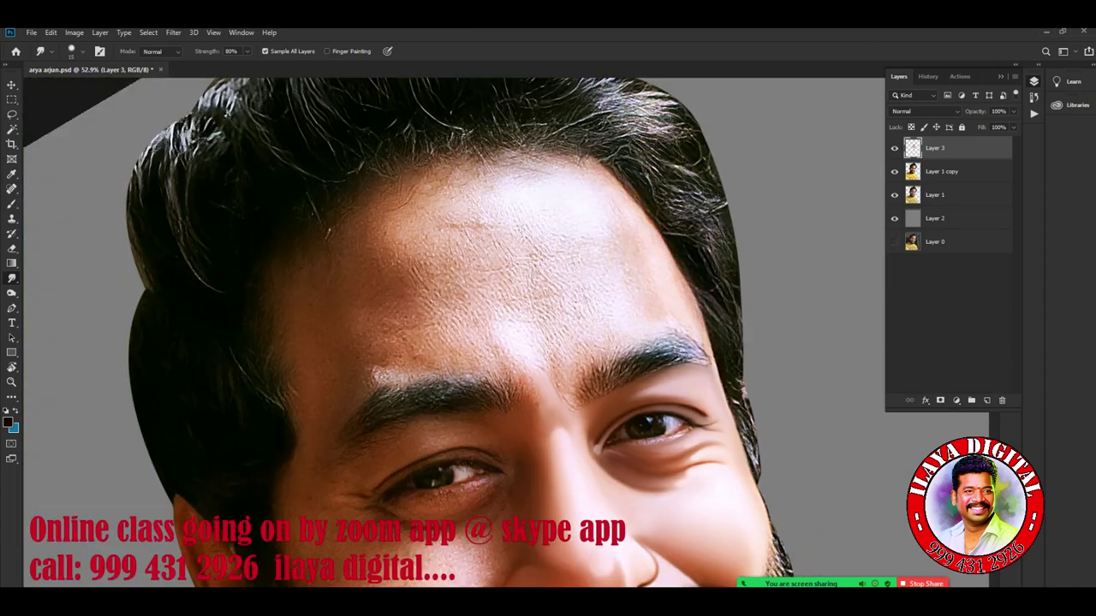
scroll(428, 334, "down", 1)
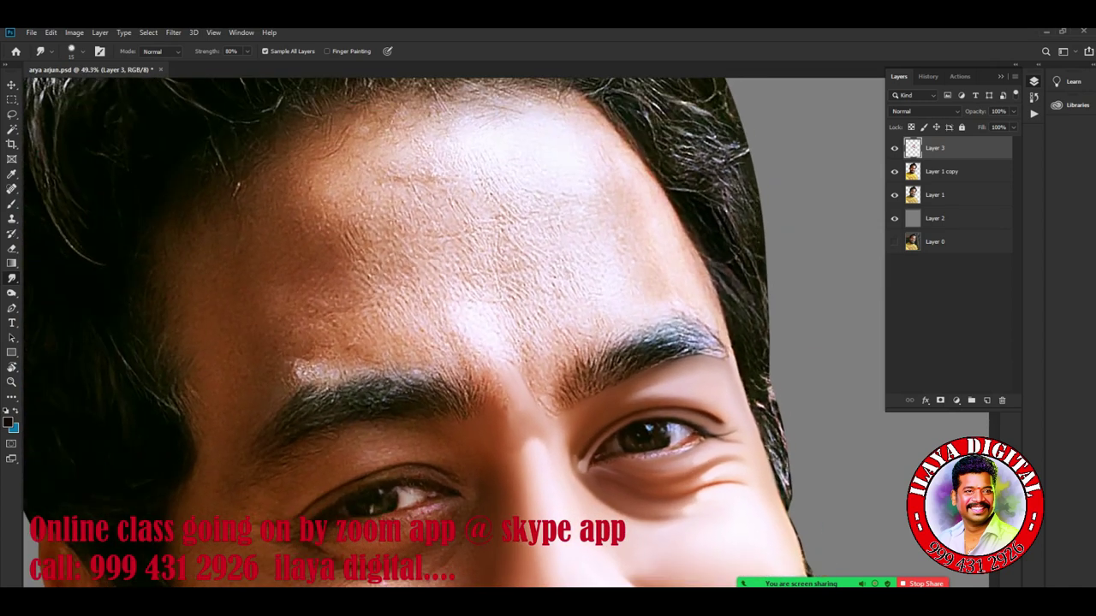
key("bracketright")
key("bracketright")
left_click_drag(312, 188, 342, 218)
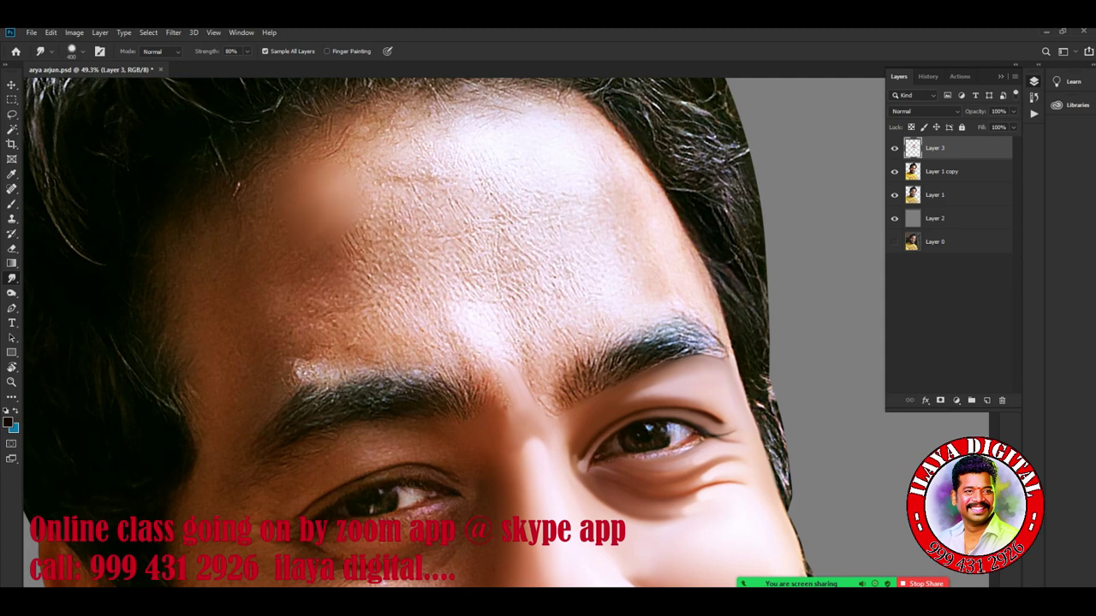
mouse_move(342, 176)
left_mouse_down()
mouse_move(446, 163)
mouse_move(415, 292)
left_mouse_up()
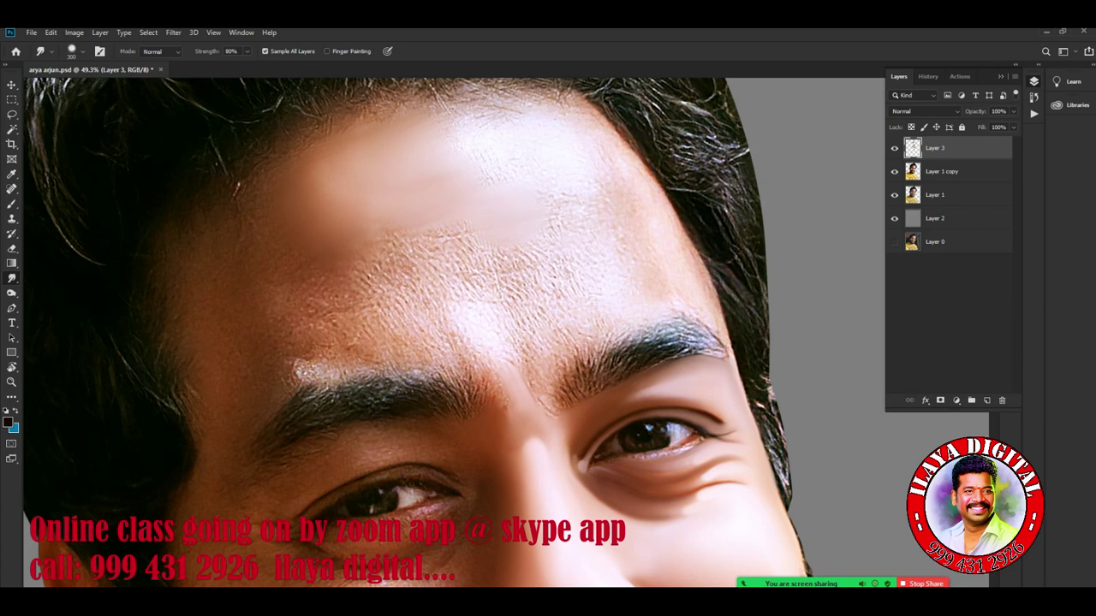
left_click_drag(437, 252, 484, 273)
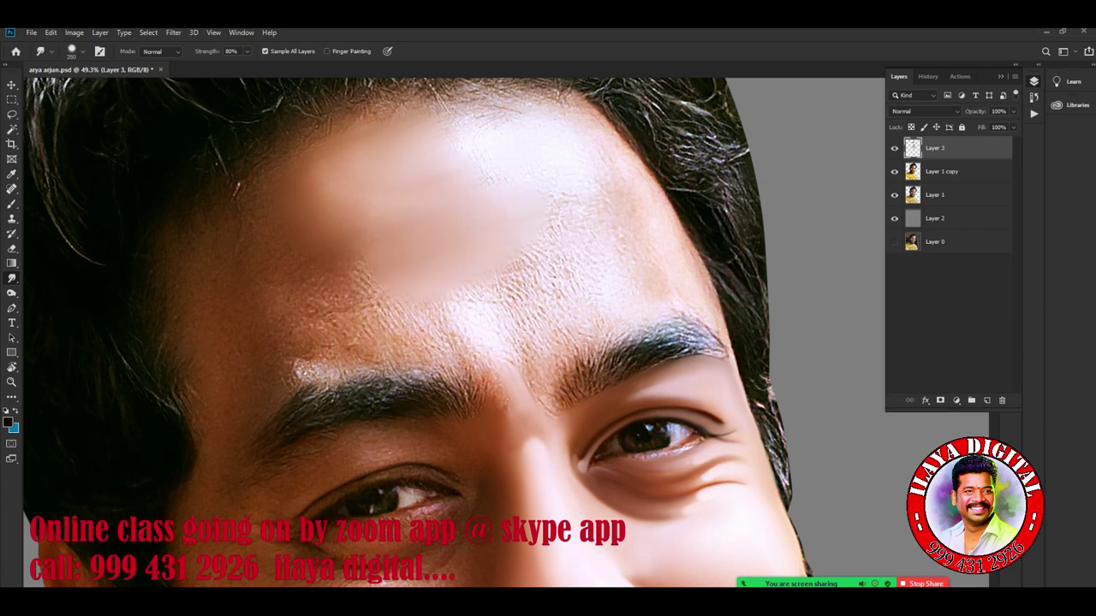
left_click_drag(445, 102, 525, 106)
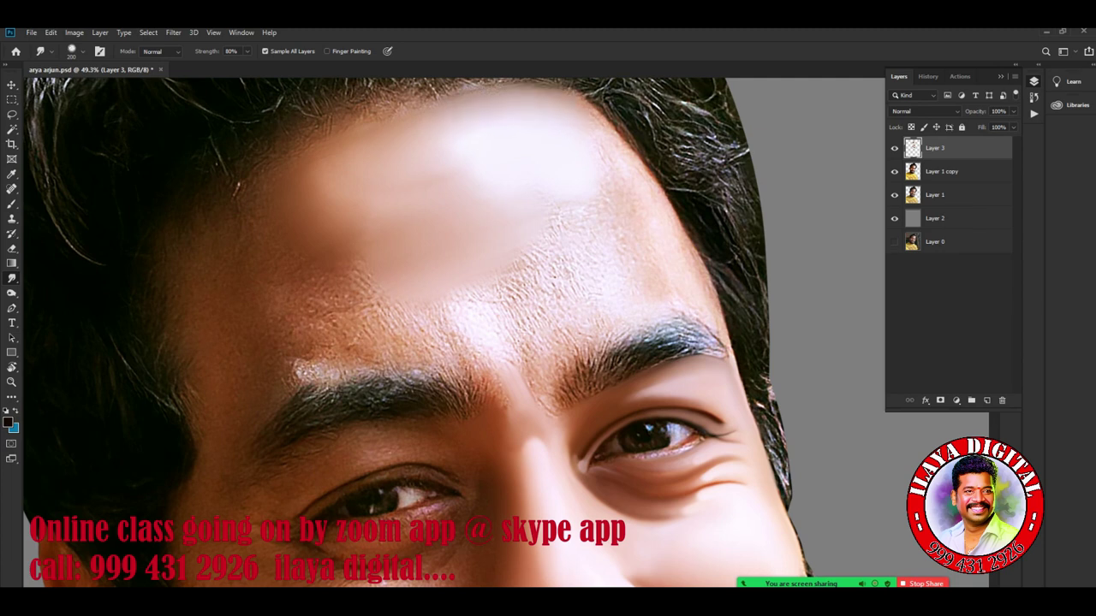
left_click_drag(359, 137, 415, 103)
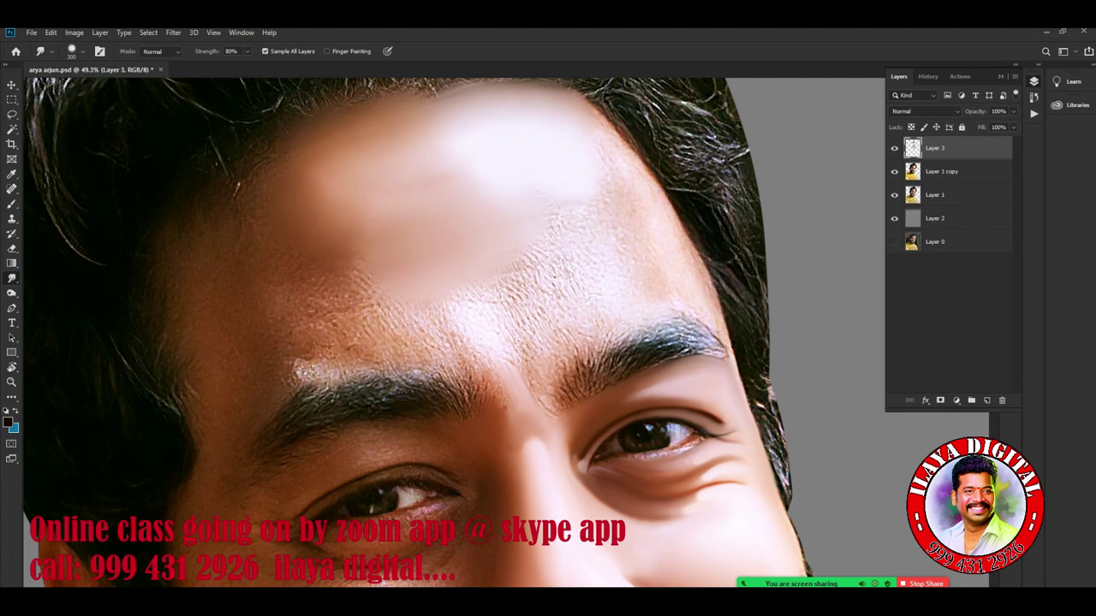
left_click_drag(376, 214, 313, 165)
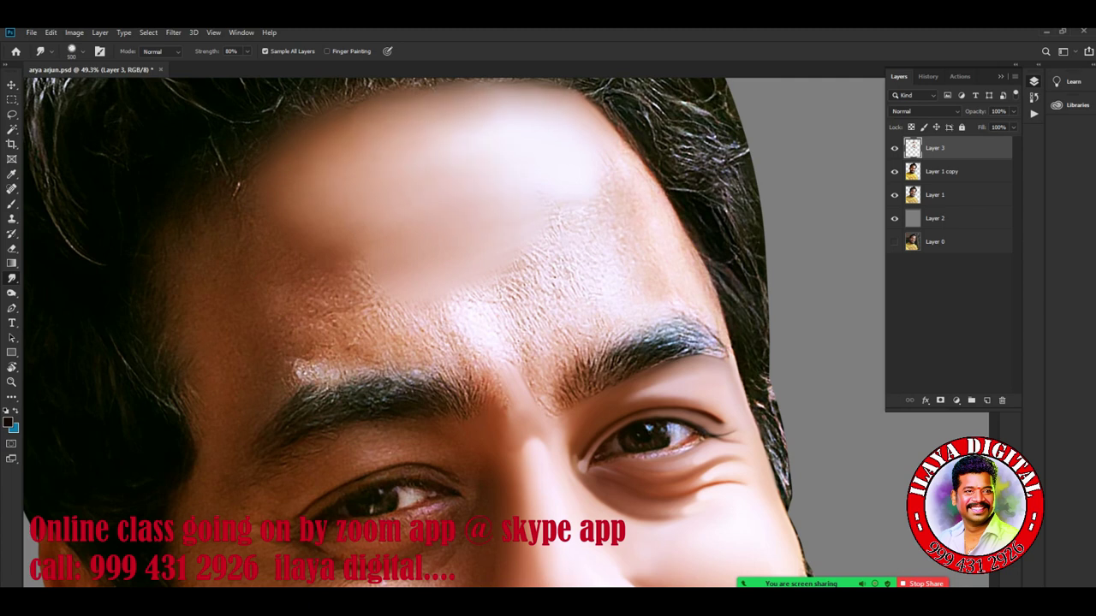
Resize the brush to 300–400 and smooth the inner eyebrow end and forehead above it
key("bracketleft")
key("bracketleft")
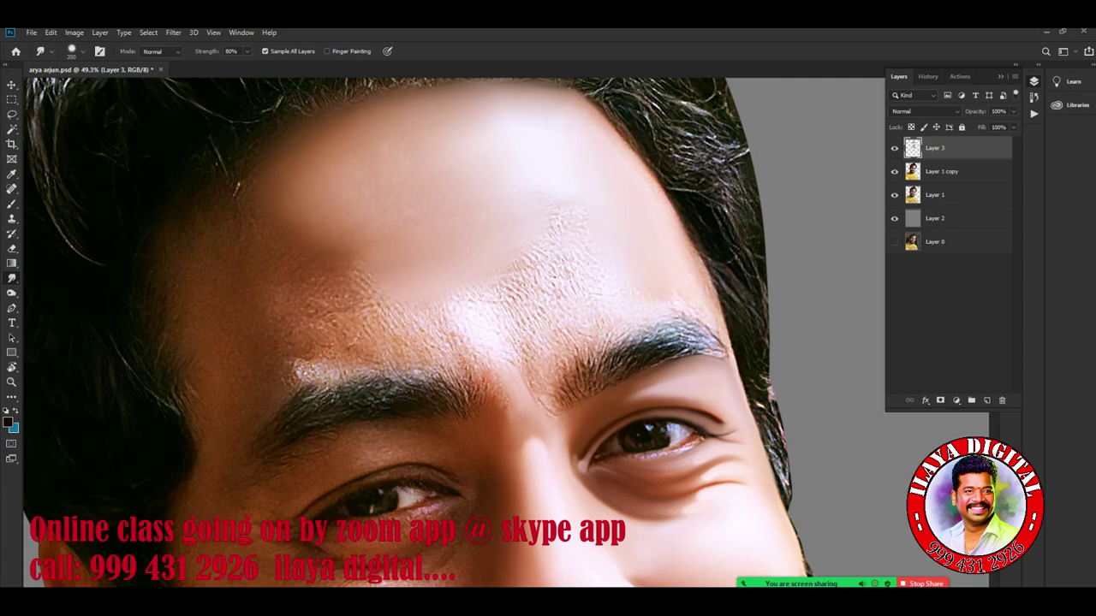
key("bracketleft")
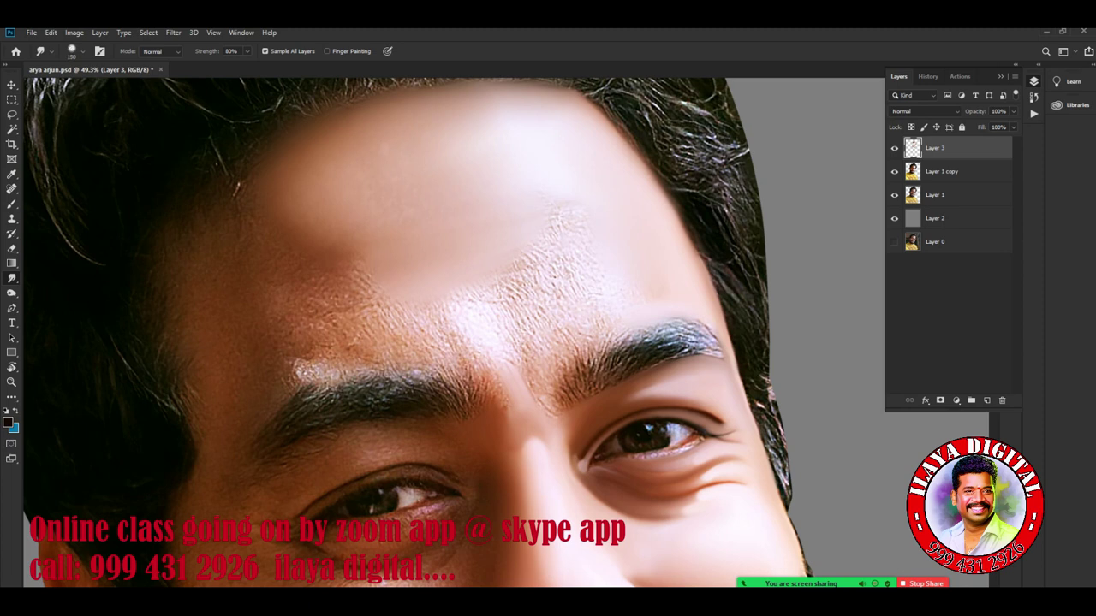
left_click_drag(512, 377, 497, 396)
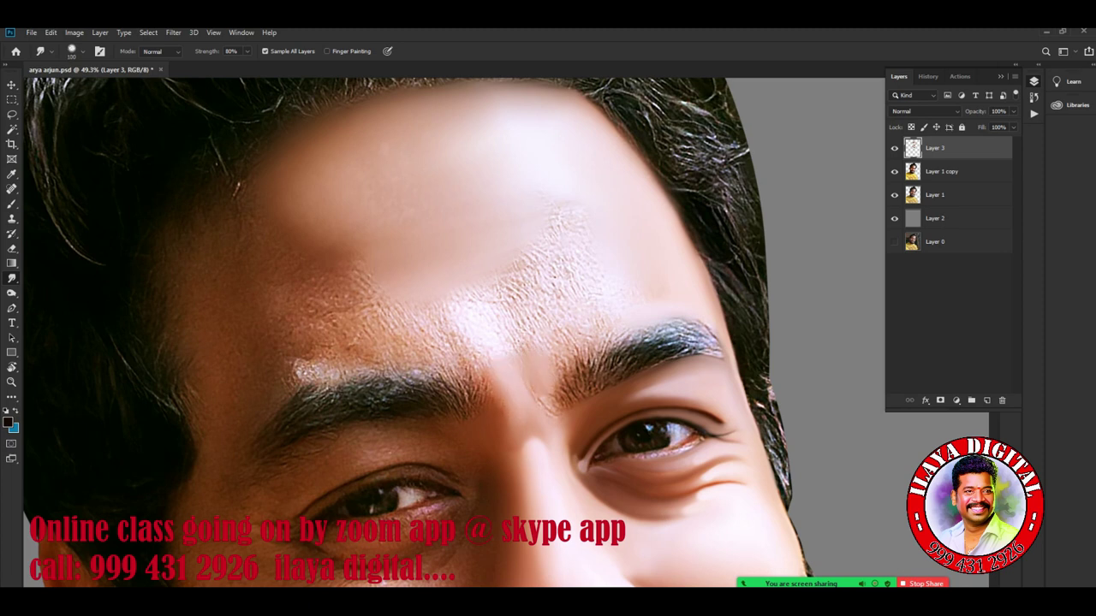
key("bracketleft")
key("bracketright")
key("bracketleft")
key("bracketright")
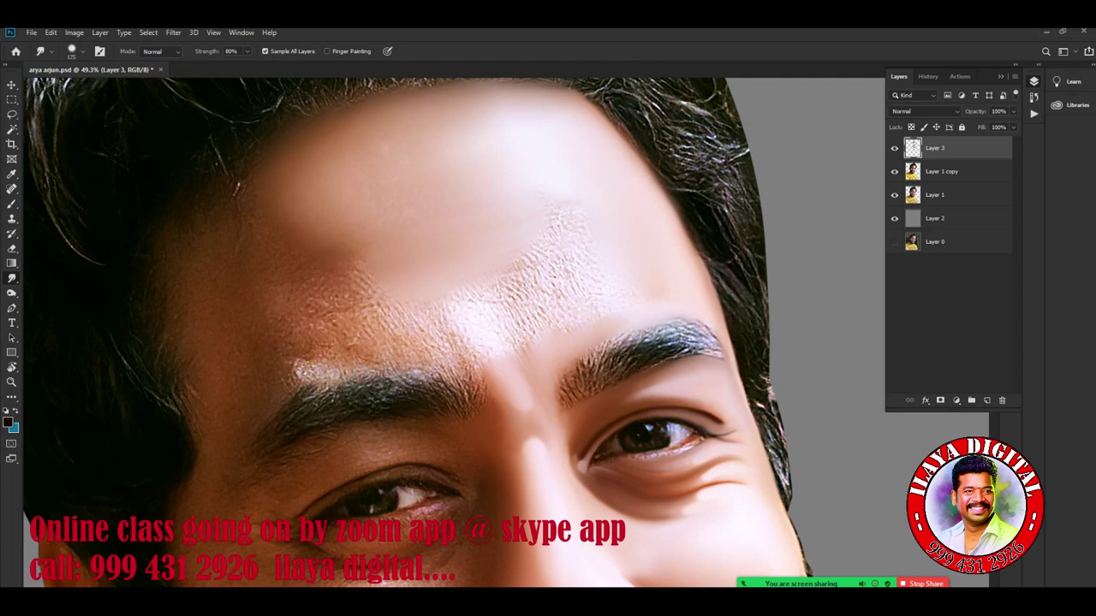
key("bracketright")
key("bracketright")
key("bracketright")
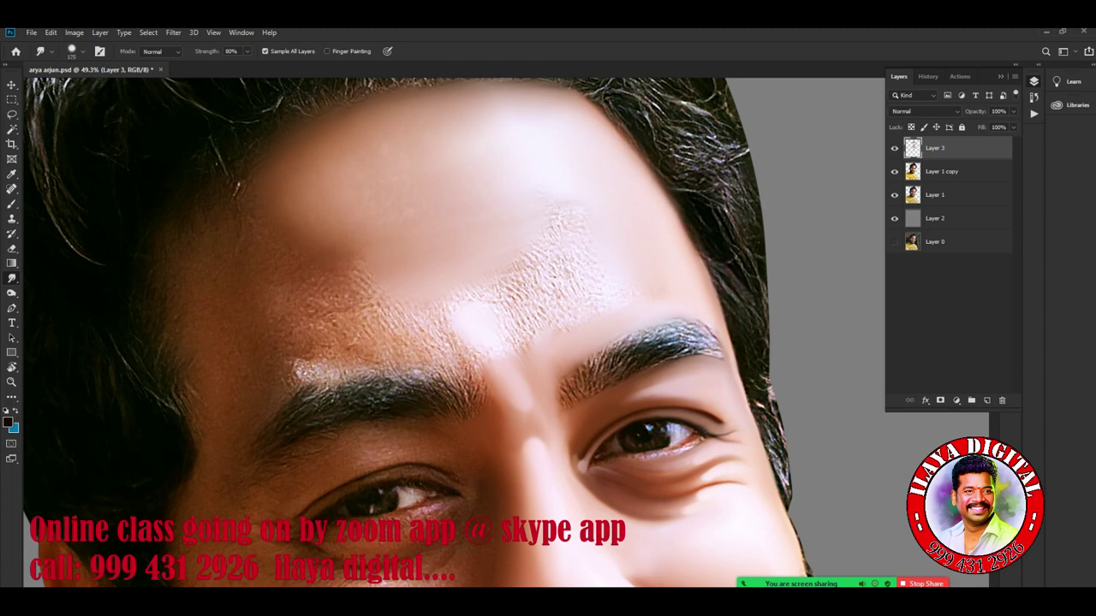
mouse_move(524, 329)
left_mouse_down()
mouse_move(533, 291)
mouse_move(501, 257)
left_mouse_up()
key("bracketright")
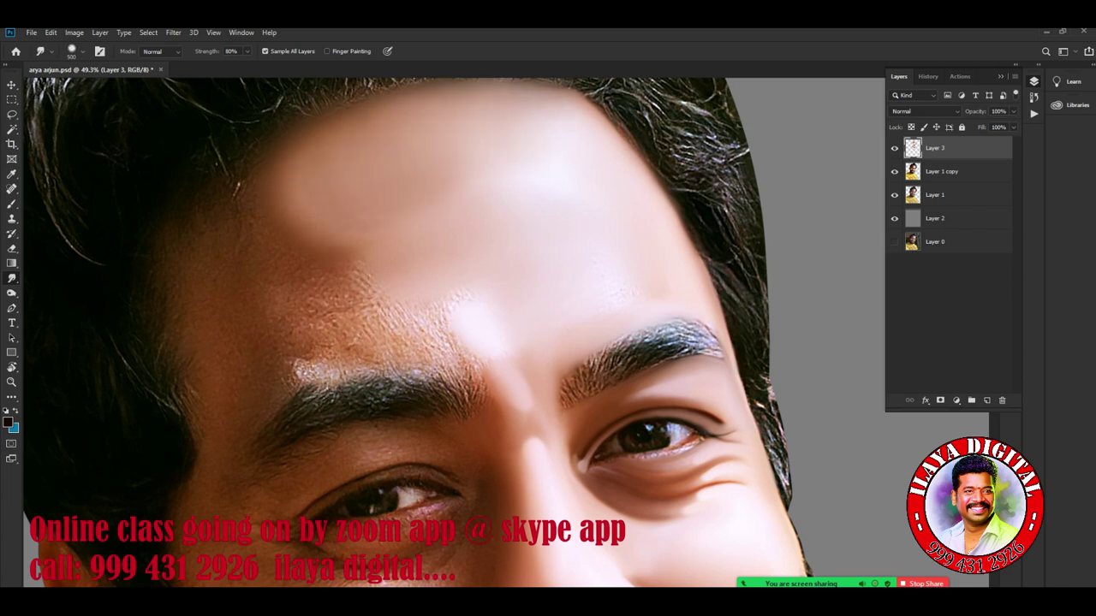
left_click_drag(317, 310, 368, 273)
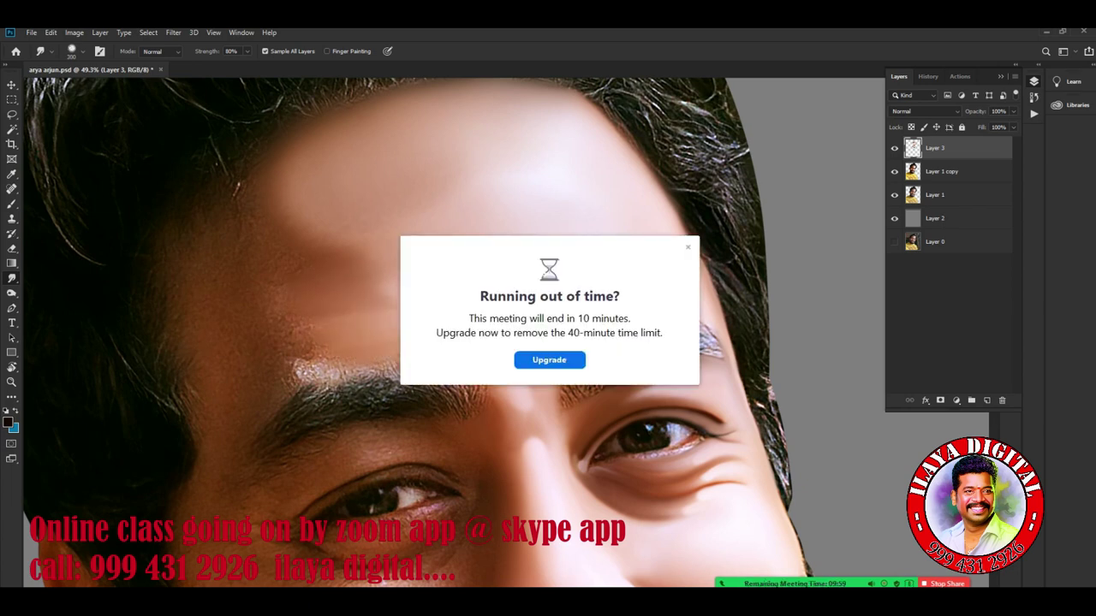
Dismiss the meeting time-limit notice and blend the skin above and inner end of the left eyebrow
left_click(687, 247)
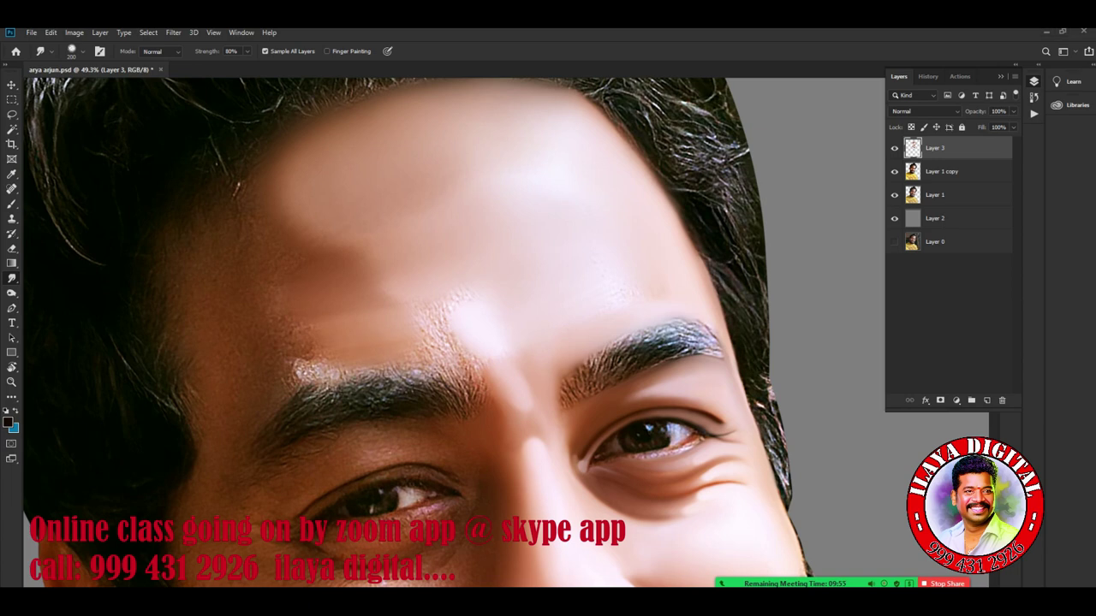
mouse_move(438, 347)
left_mouse_down()
mouse_move(435, 316)
mouse_move(394, 308)
mouse_move(375, 269)
left_mouse_up()
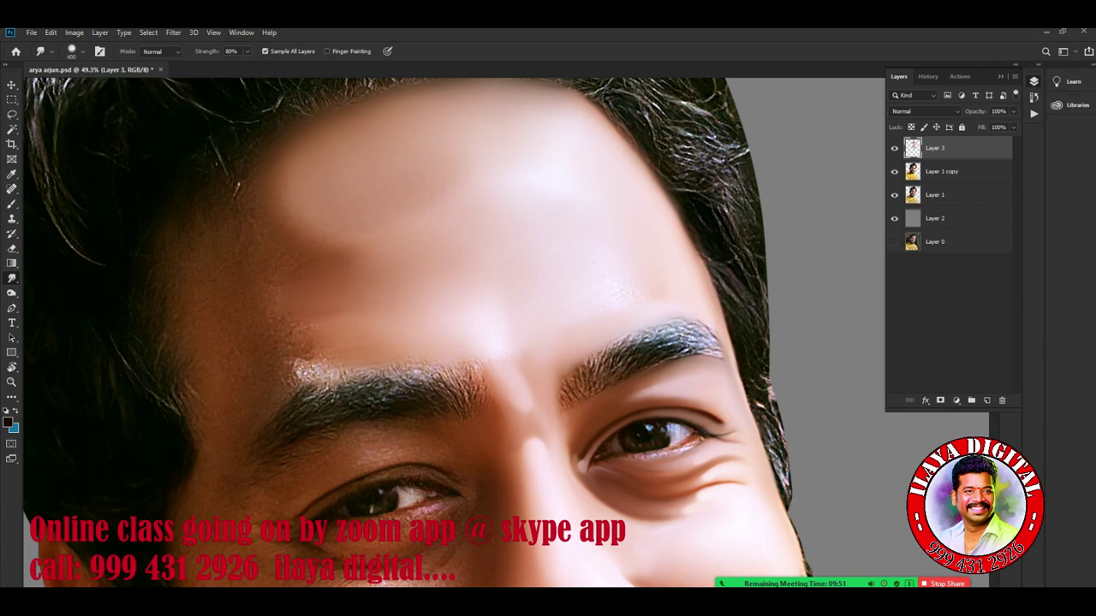
left_click_drag(478, 370, 443, 367)
mouse_move(490, 396)
left_mouse_down()
mouse_move(469, 373)
mouse_move(465, 381)
mouse_move(502, 362)
left_mouse_up()
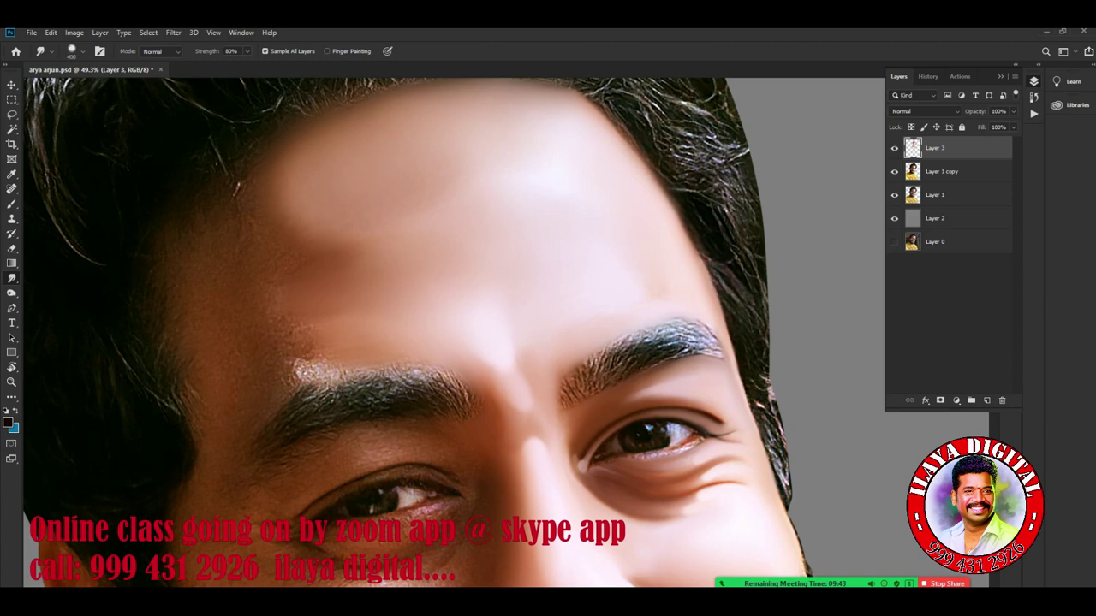
Smudge the forehead edge near the hair and the dark forehead patch
key("]")
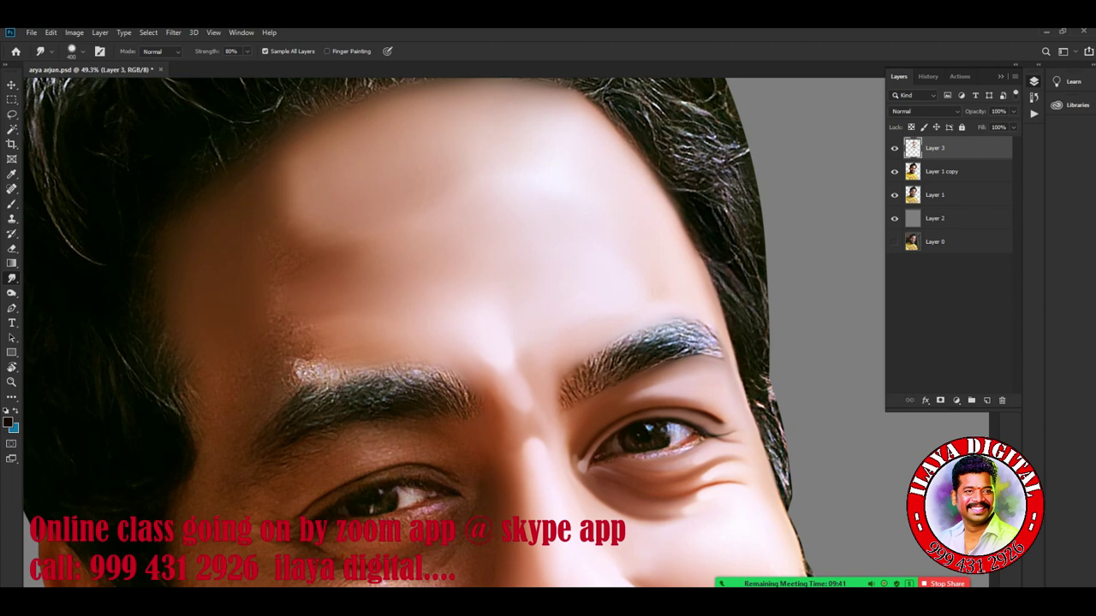
left_click_drag(257, 193, 308, 180)
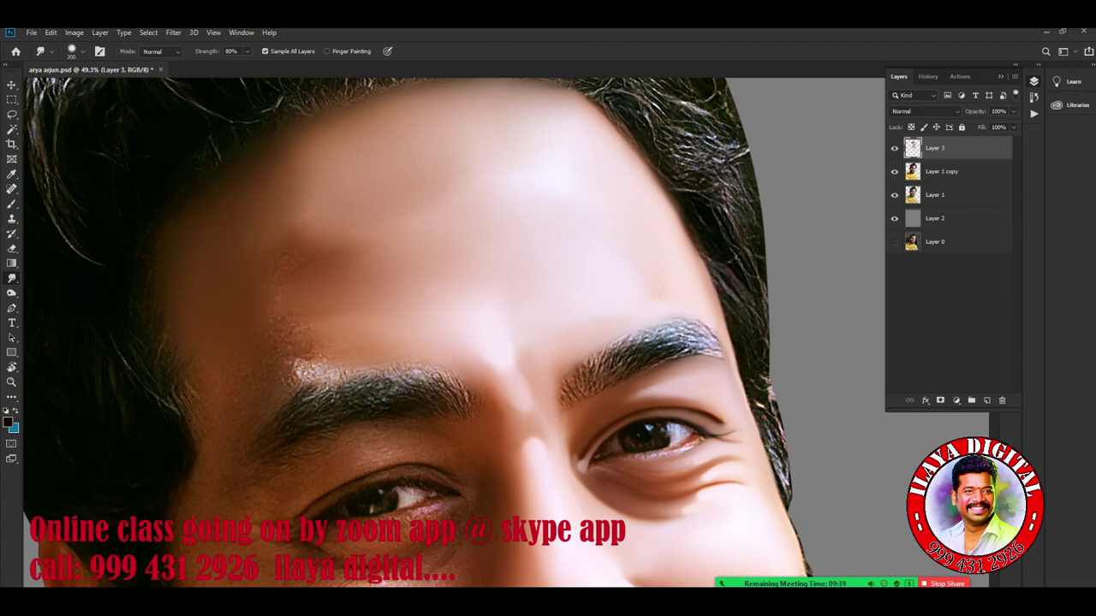
key("[")
left_click_drag(273, 256, 342, 205)
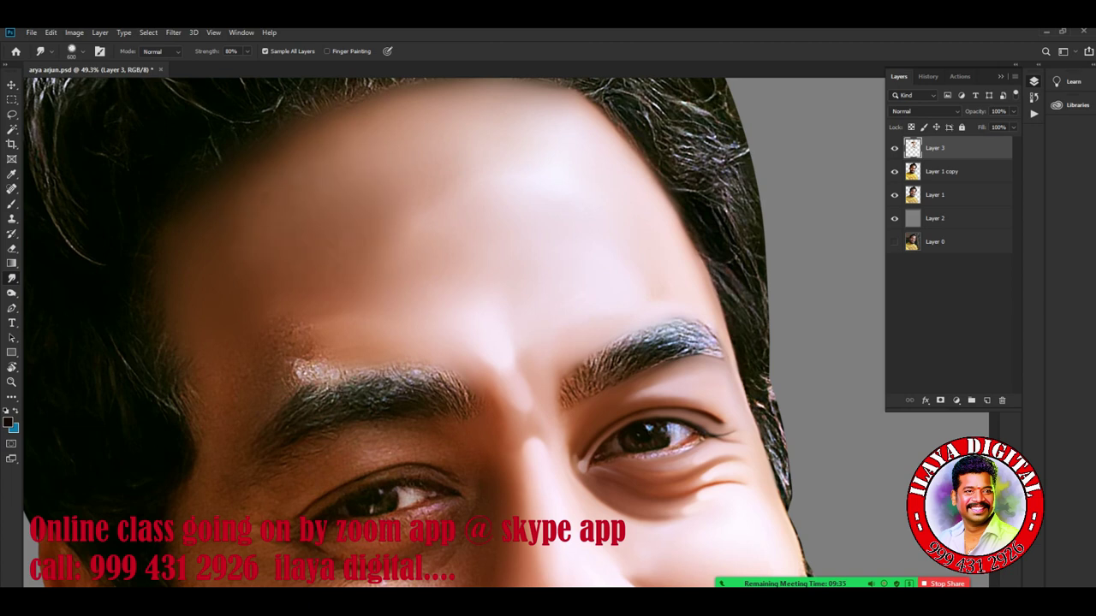
key("F5")
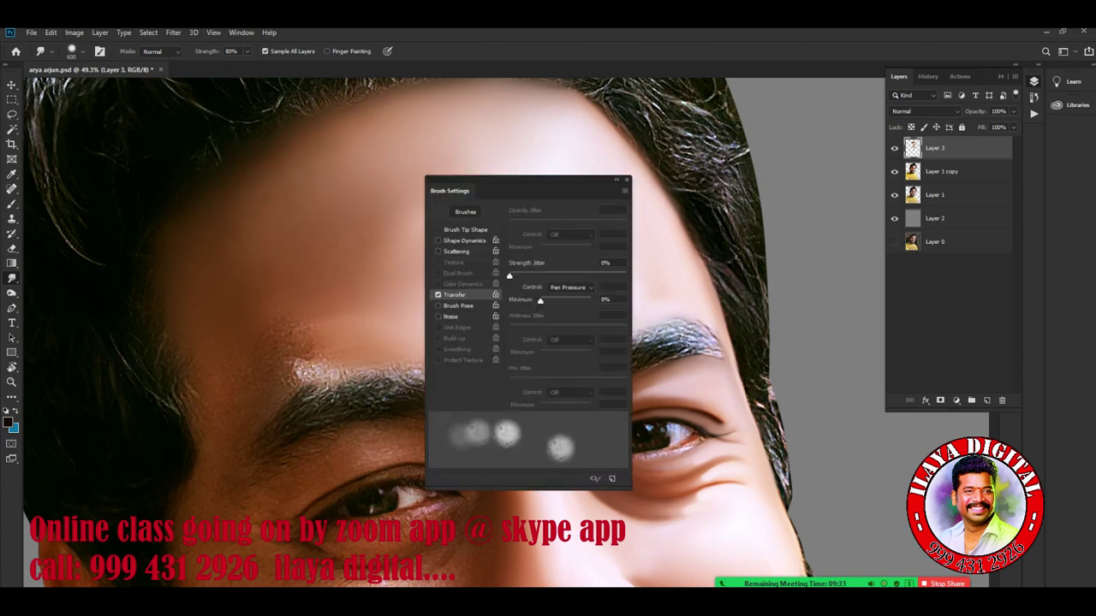
key("F5")
Zoom out and smear bright skin tone over the forehead patches and darker band above the brow
key("ctrl+minus")
key("ctrl+minus")
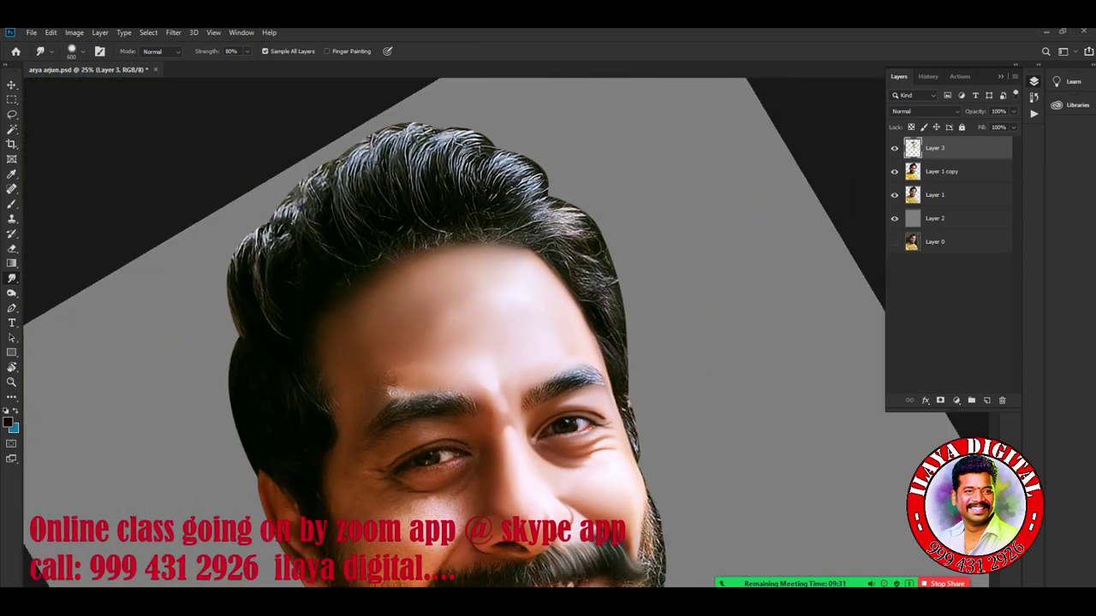
scroll(548, 334, "up", 3)
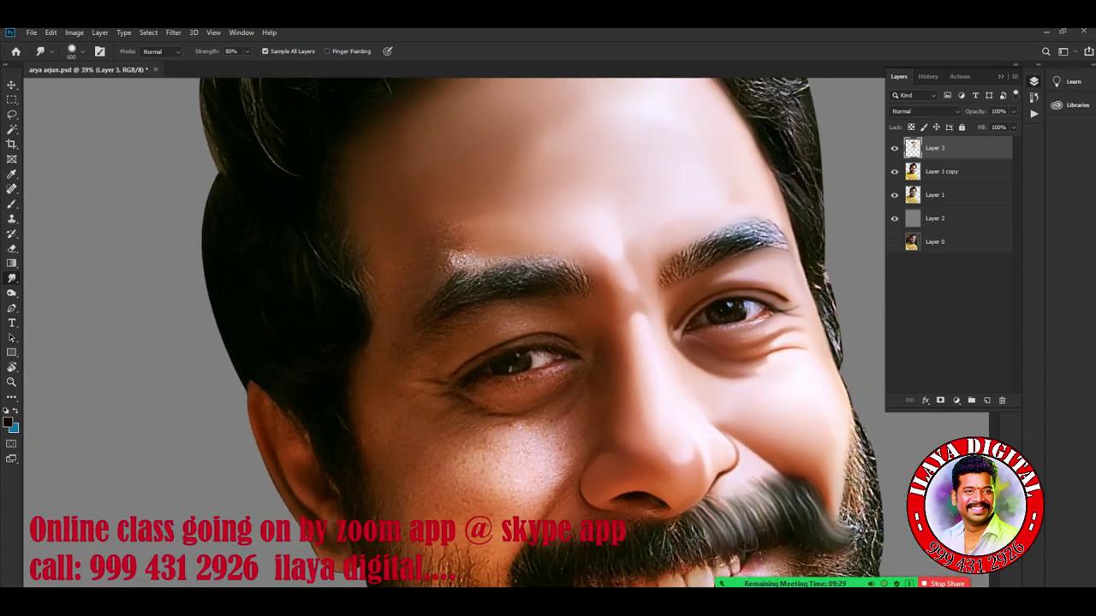
scroll(548, 334, "up", 3)
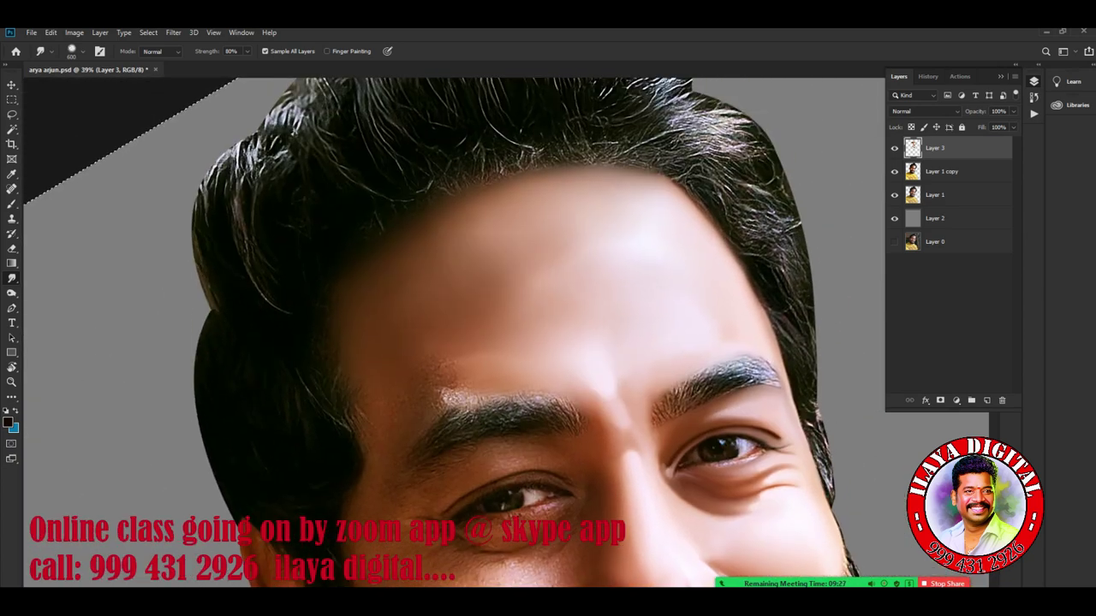
left_click_drag(424, 312, 514, 274)
key("bracketright")
key("bracketright")
key("bracketright")
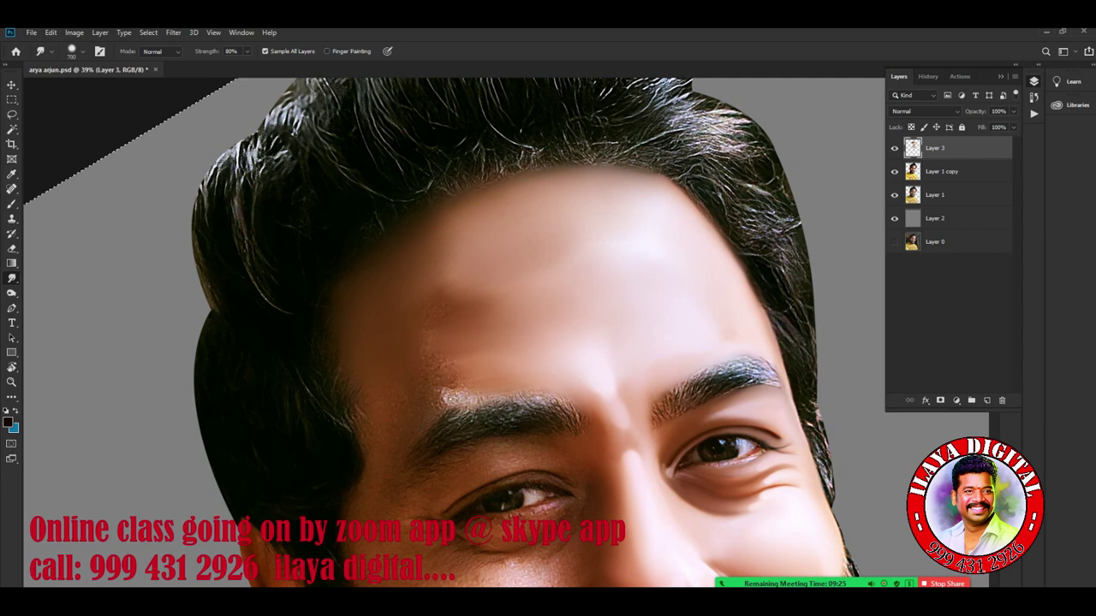
key("bracketleft")
key("bracketleft")
key("bracketleft")
mouse_move(443, 298)
left_mouse_down()
mouse_move(475, 291)
mouse_move(462, 224)
left_mouse_up()
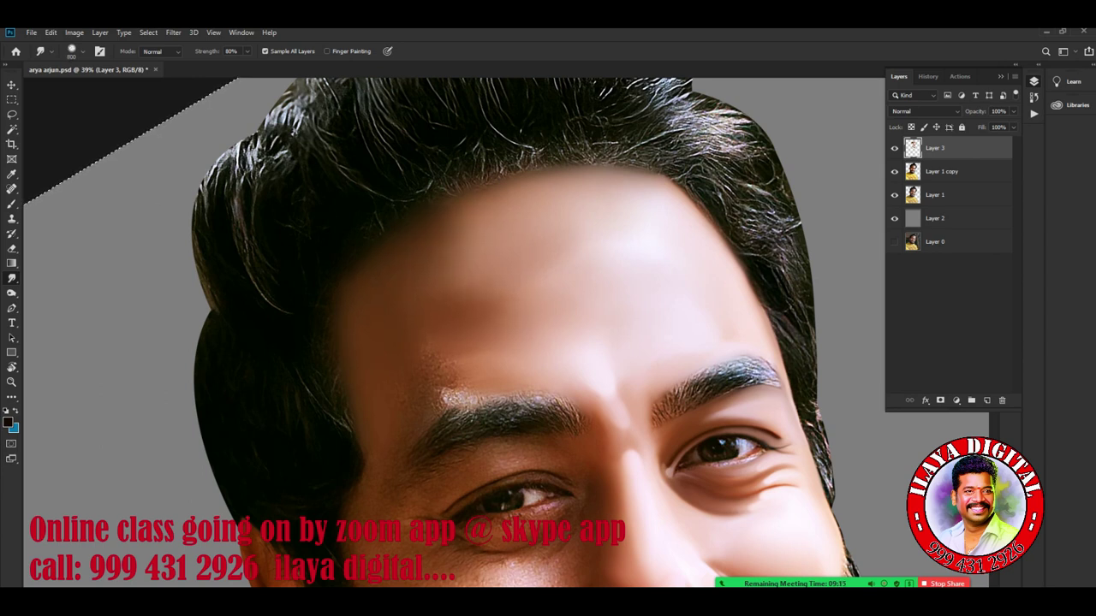
left_click_drag(488, 279, 513, 222)
mouse_move(539, 270)
left_mouse_down()
mouse_move(565, 223)
mouse_move(488, 257)
mouse_move(445, 296)
left_mouse_up()
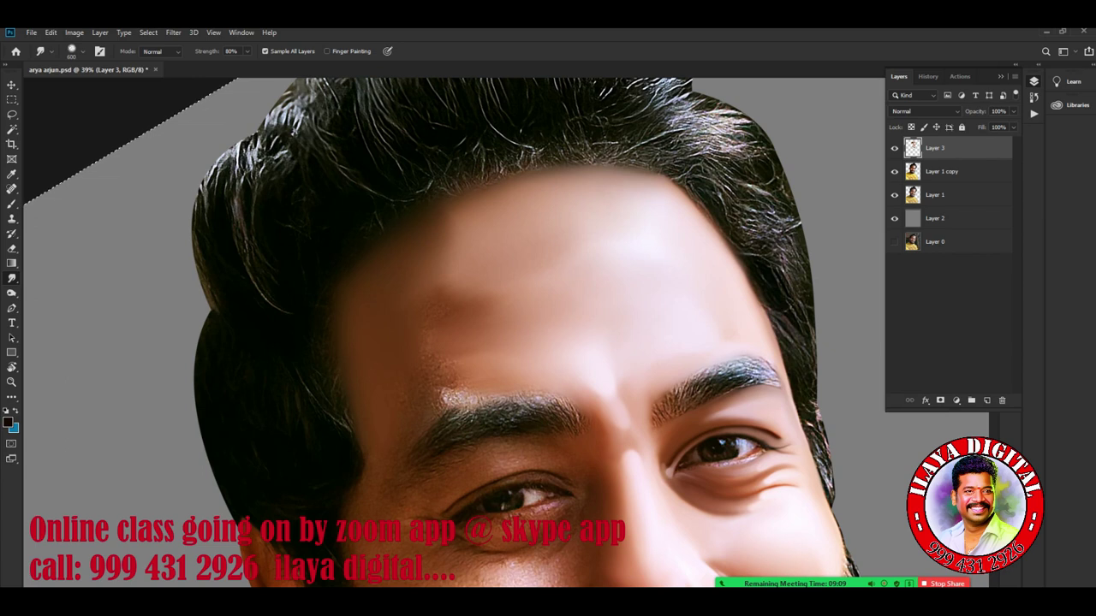
left_click_drag(480, 244, 432, 253)
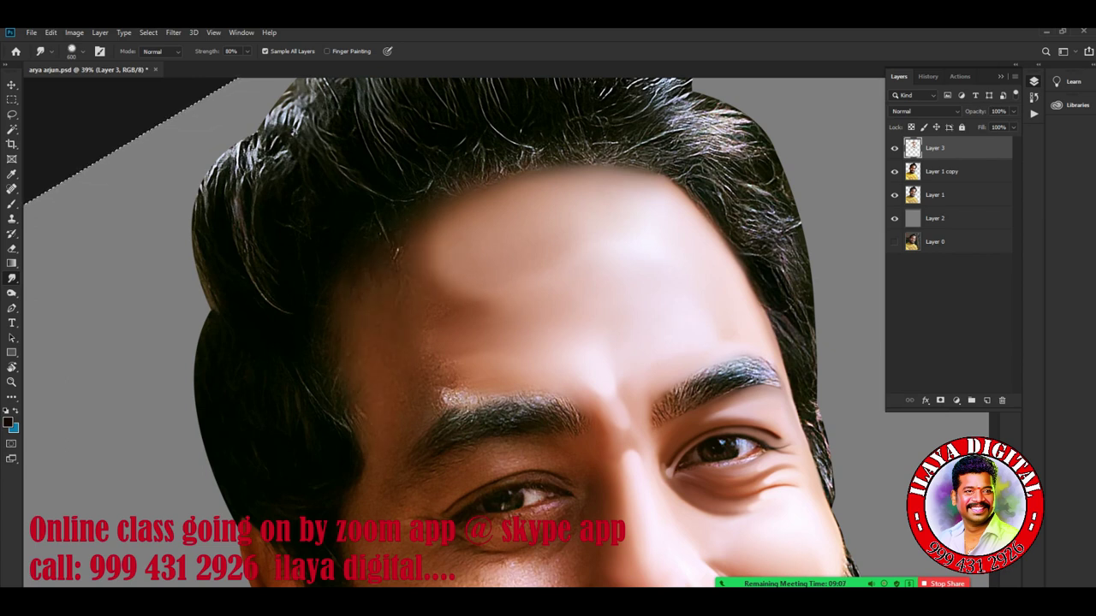
scroll(513, 343, "down", 3)
left_click_drag(480, 385, 540, 248)
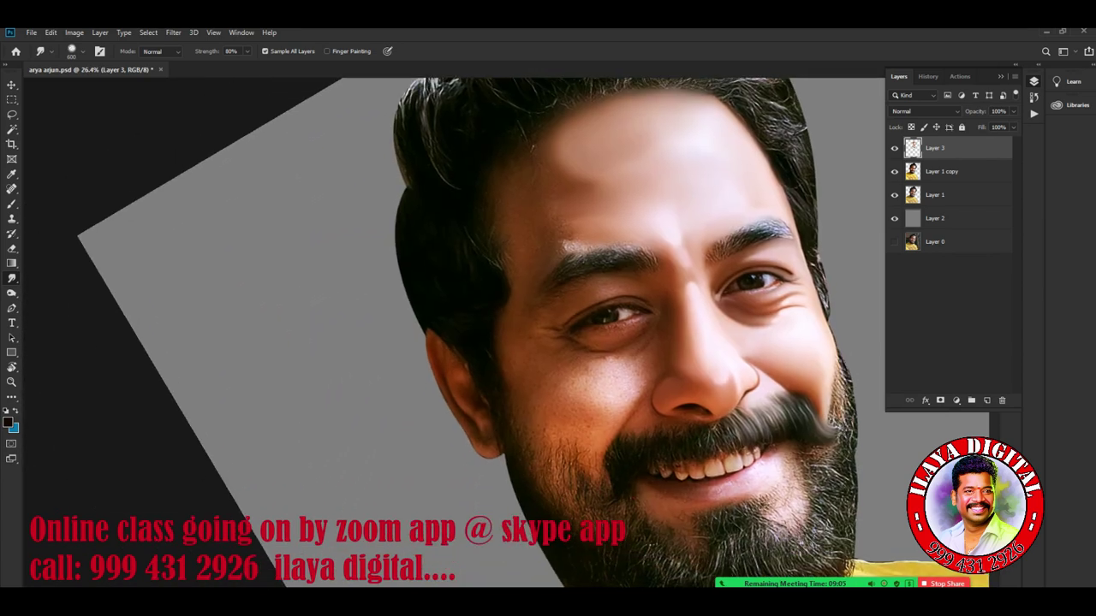
Shrink the Smudge brush and save the portrait with Ctrl+S
scroll(599, 300, "up", 1)
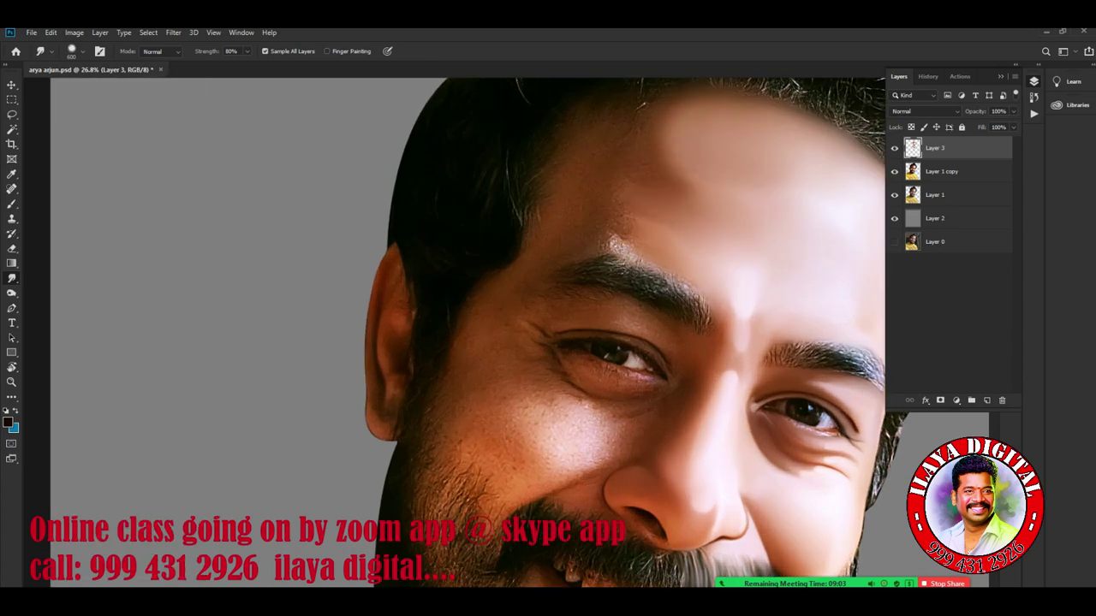
scroll(600, 300, "up", 3)
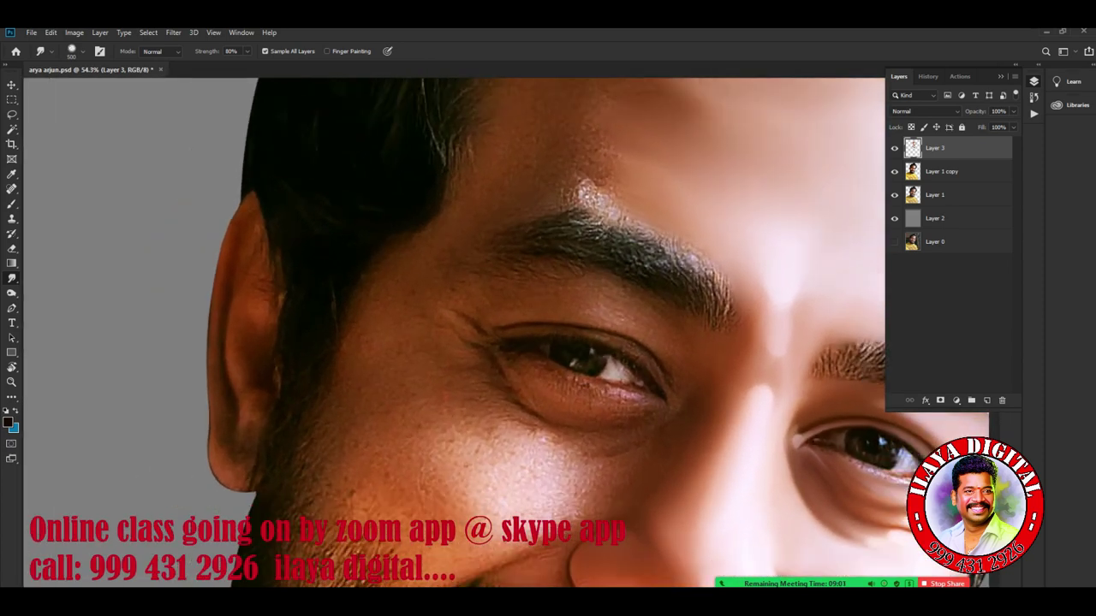
key("bracketleft")
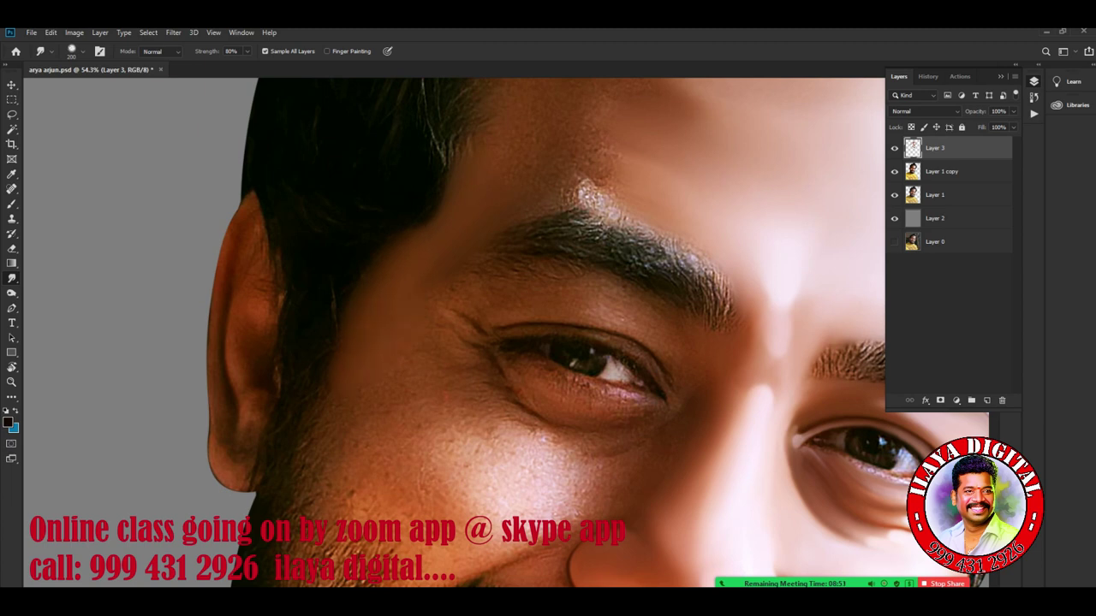
key("ctrl+s")
Zoom in and smooth the speckled temple skin and bright spot above the eyebrow
scroll(547, 326, "up", 1)
scroll(548, 325, "up", 1)
scroll(547, 326, "up", 1)
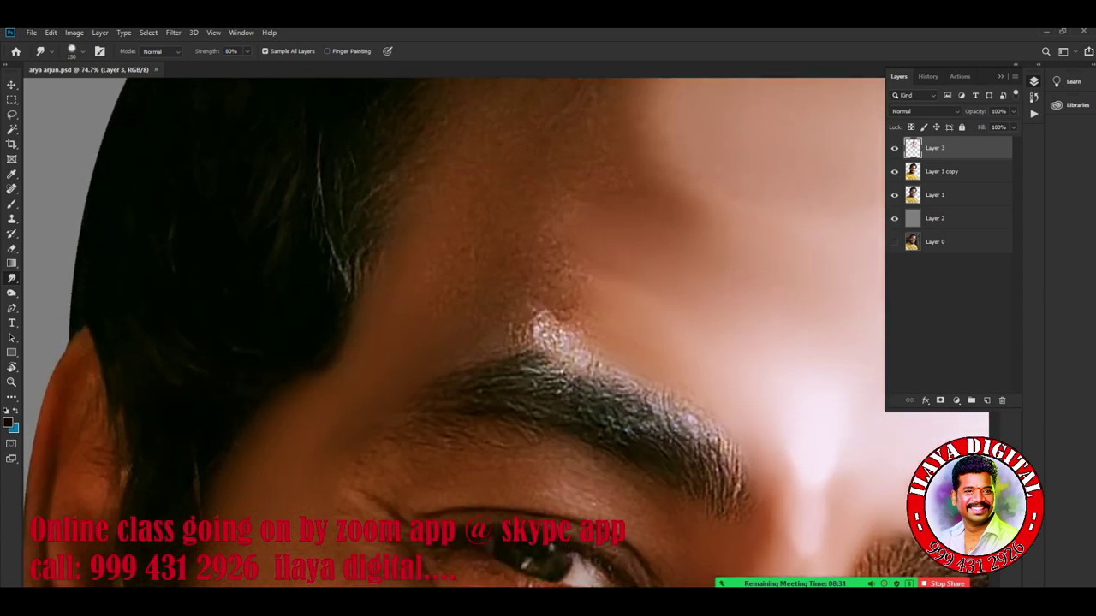
key("bracketright")
key("bracketright")
left_click_drag(537, 341, 524, 320)
left_click_drag(564, 282, 537, 262)
left_click_drag(553, 317, 540, 309)
left_click_drag(555, 202, 545, 226)
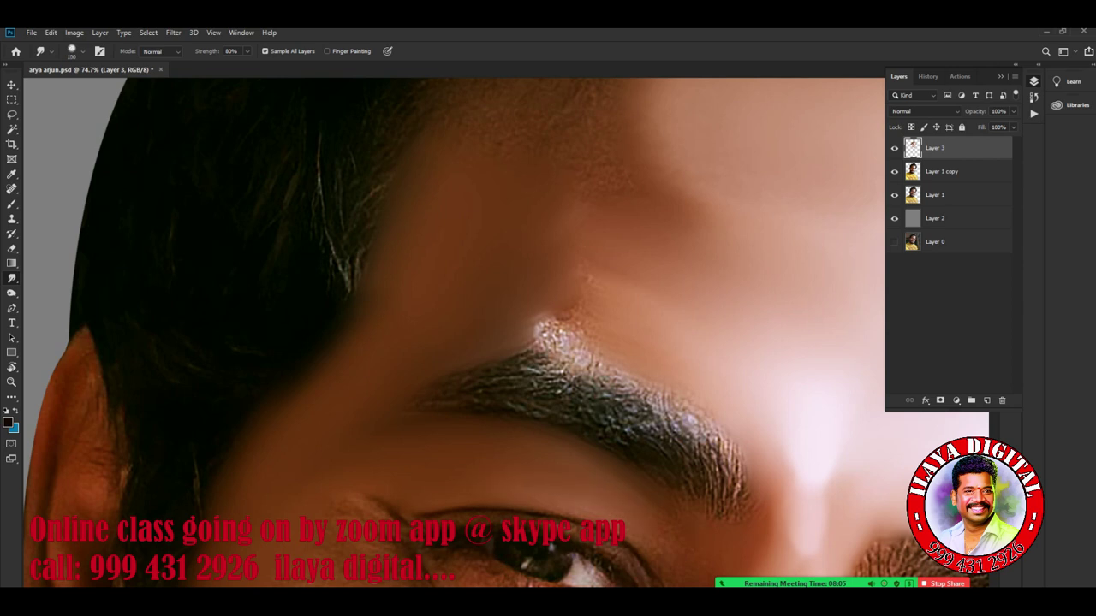
left_click_drag(722, 466, 661, 274)
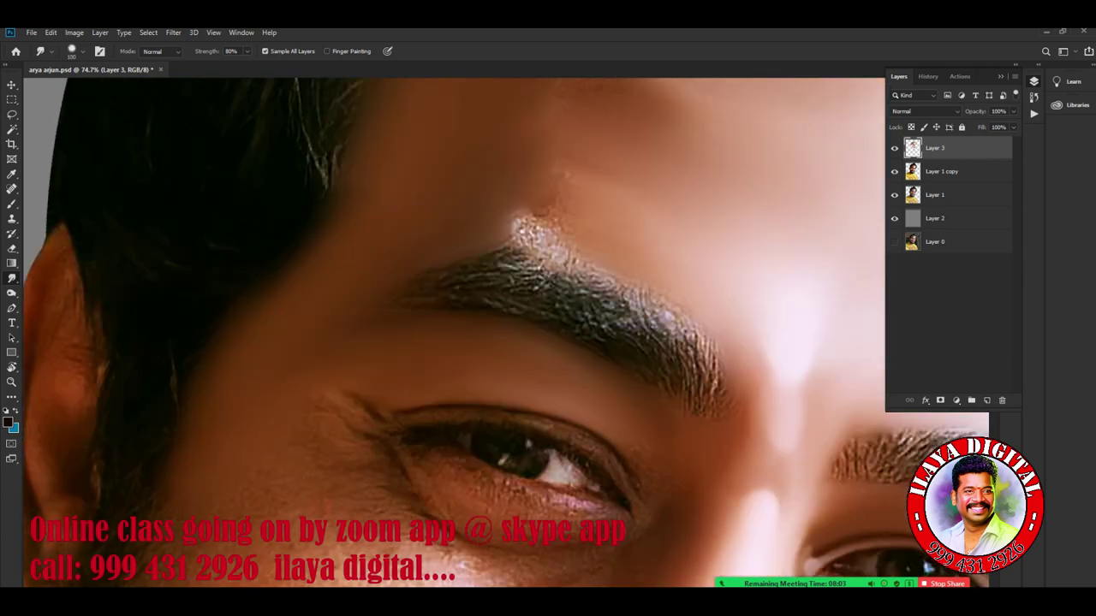
Smudge out the white smear at the inner eyebrow, the reddish blemishes and the central forehead tones
key("bracketleft")
key("bracketleft")
key("bracketleft")
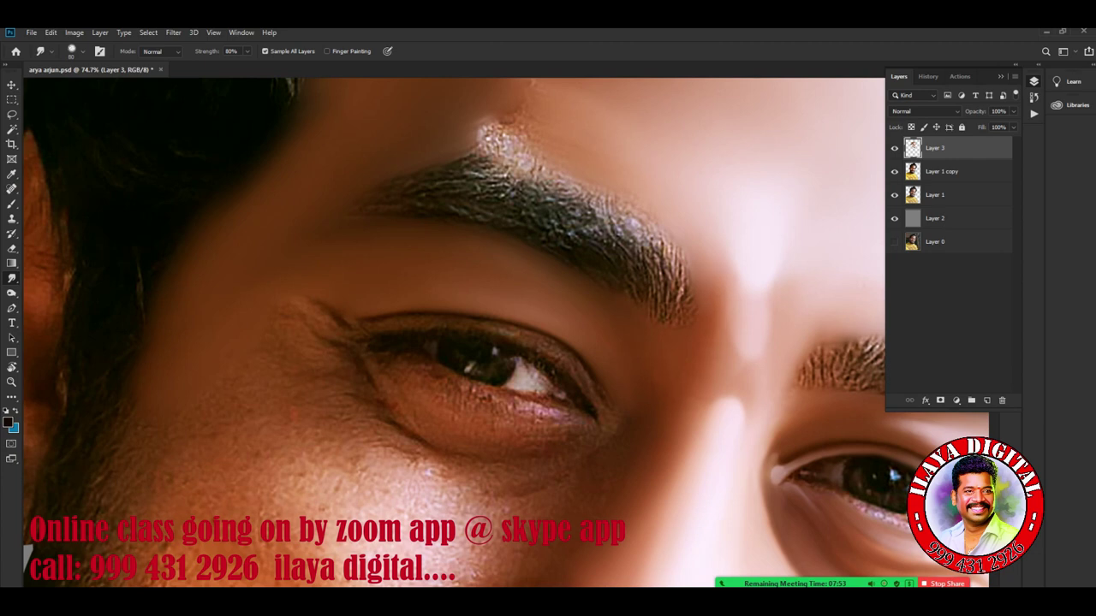
left_click_drag(487, 130, 481, 340)
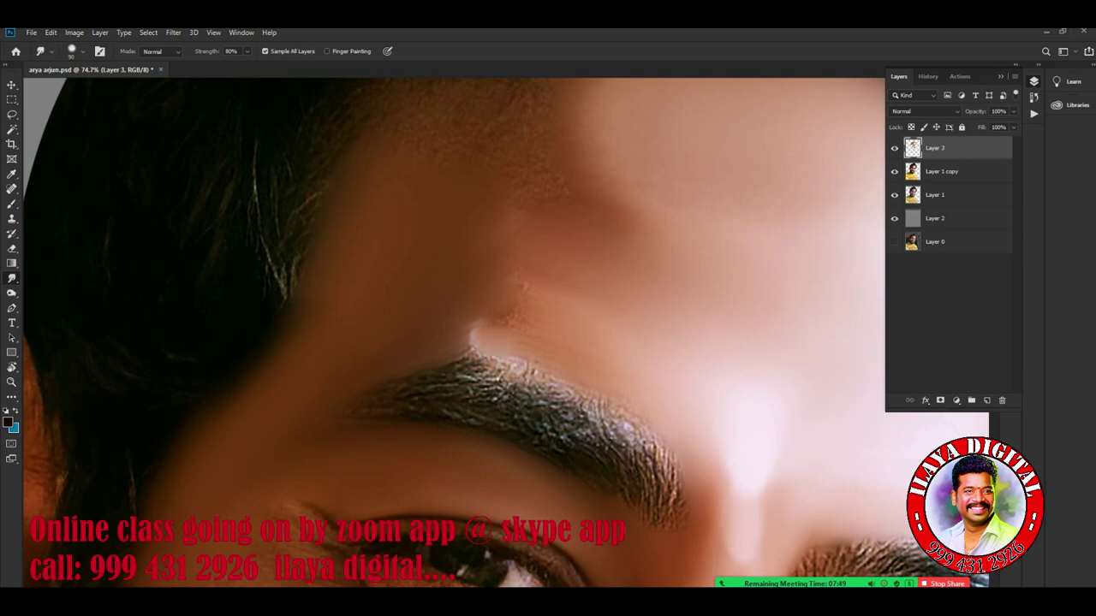
mouse_move(476, 325)
left_mouse_down()
mouse_move(471, 347)
mouse_move(449, 351)
left_mouse_up()
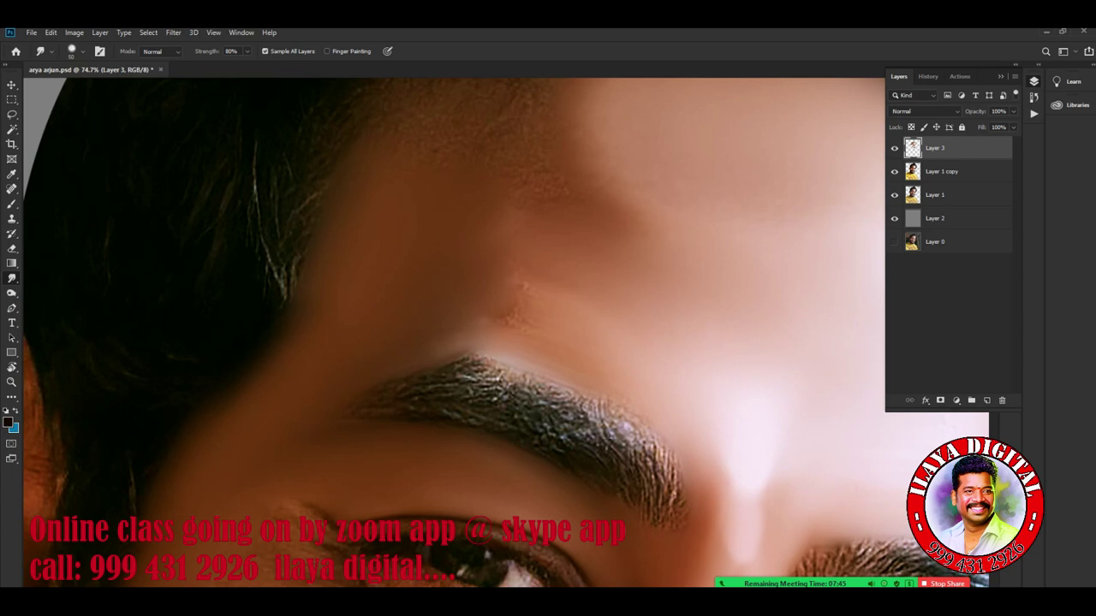
key("bracketright")
key("bracketright")
key("bracketright")
mouse_move(519, 284)
left_mouse_down()
mouse_move(513, 321)
mouse_move(486, 342)
left_mouse_up()
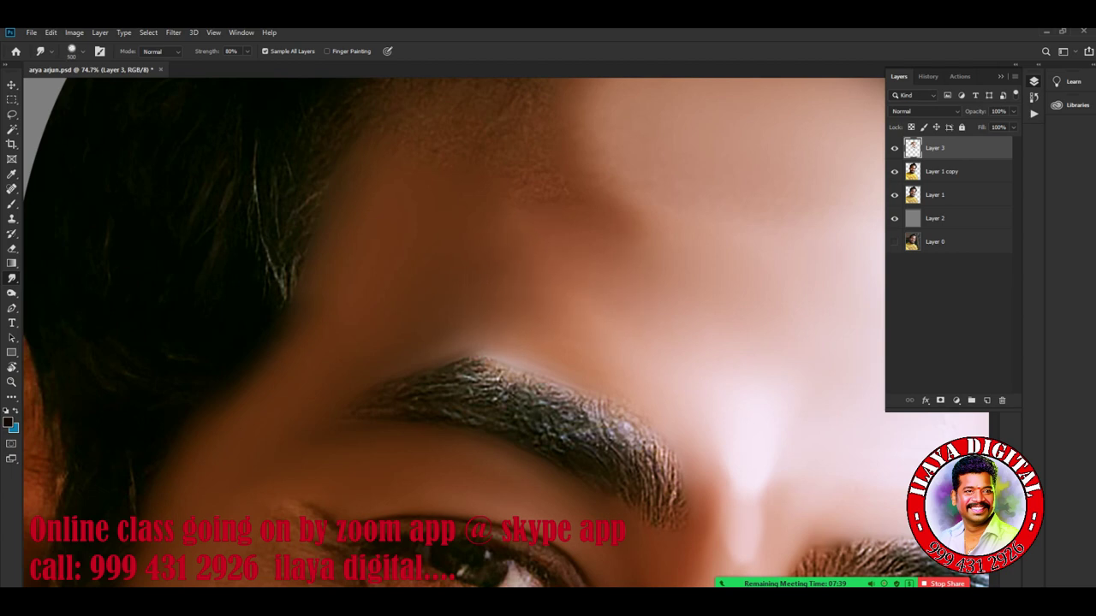
left_click_drag(629, 291, 621, 184)
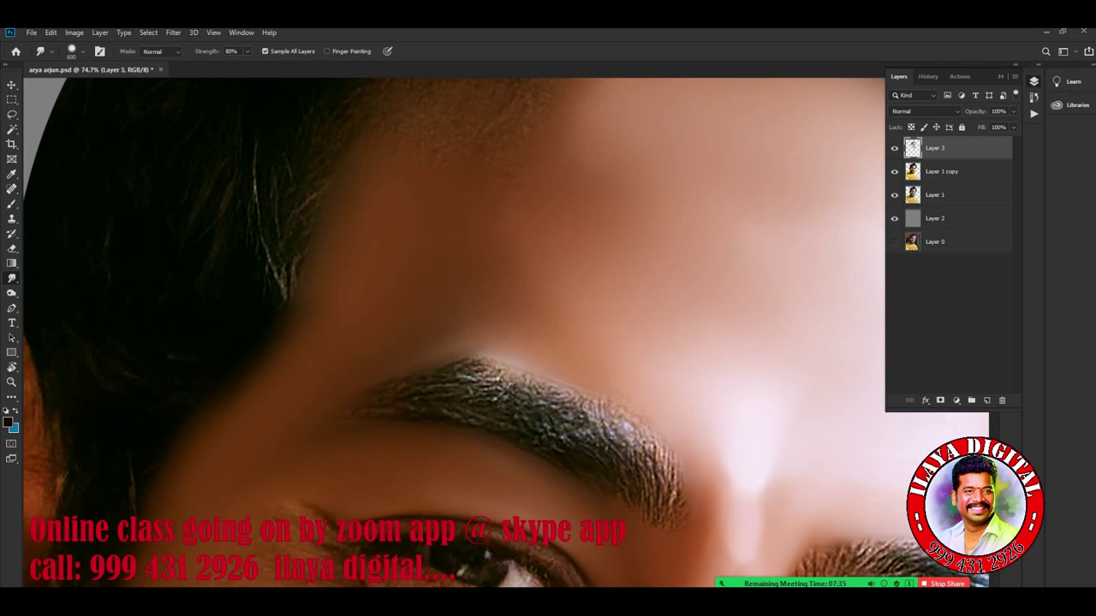
scroll(454, 334, "up", 3)
scroll(454, 334, "up", 2)
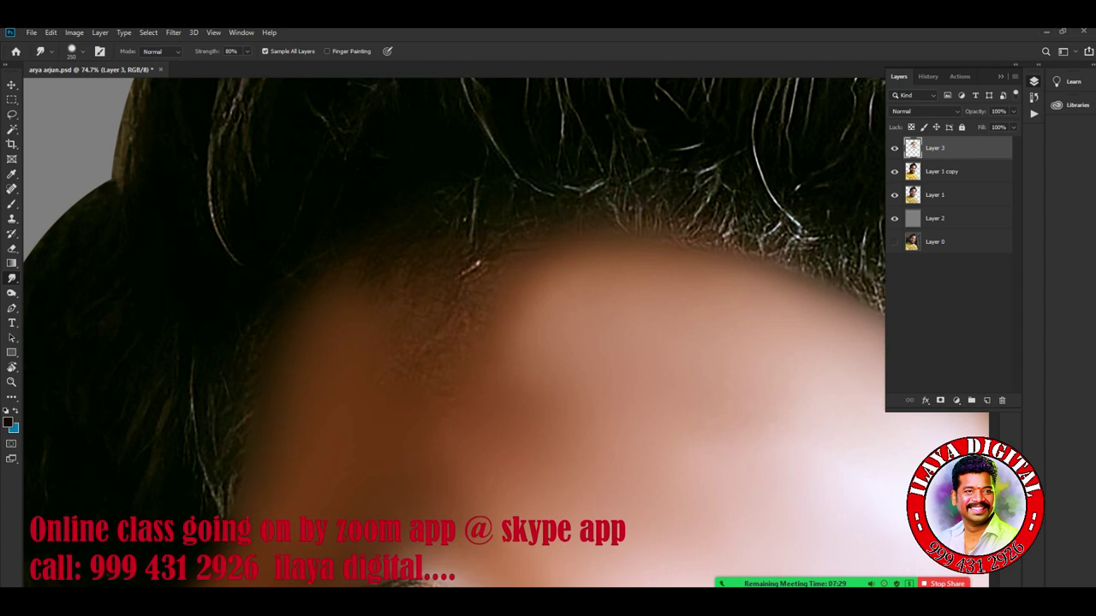
Smudge the hairline strands into the forehead skin and blend the light forehead patch downward
left_click_drag(472, 244, 469, 308)
left_click_drag(582, 227, 582, 278)
left_click_drag(599, 226, 595, 274)
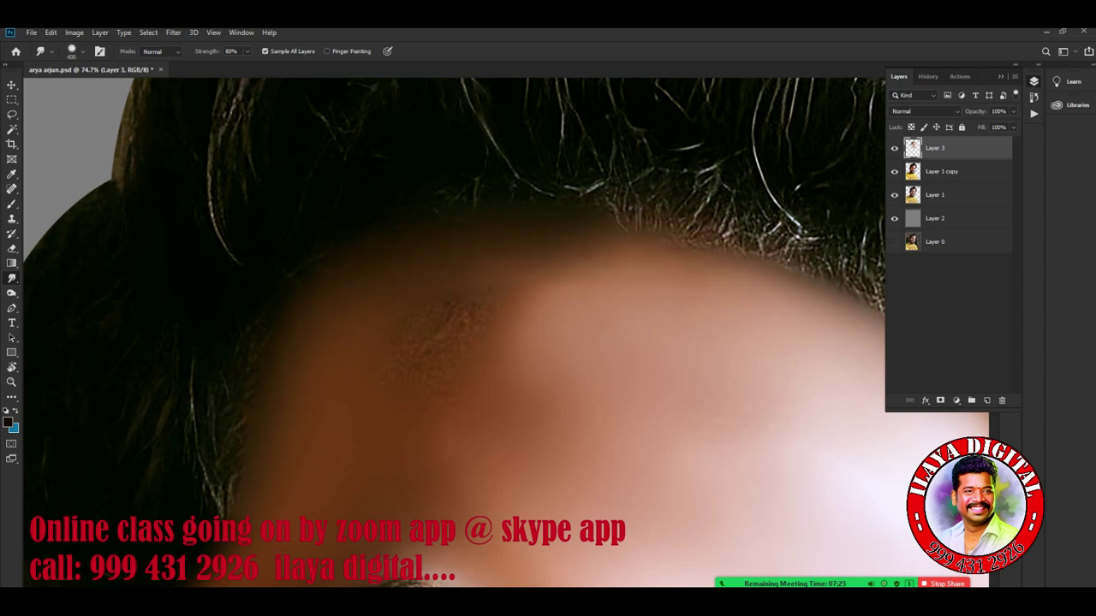
mouse_move(514, 283)
left_mouse_down()
mouse_move(527, 299)
mouse_move(527, 376)
left_mouse_up()
key("bracketright")
left_click_drag(548, 266, 539, 360)
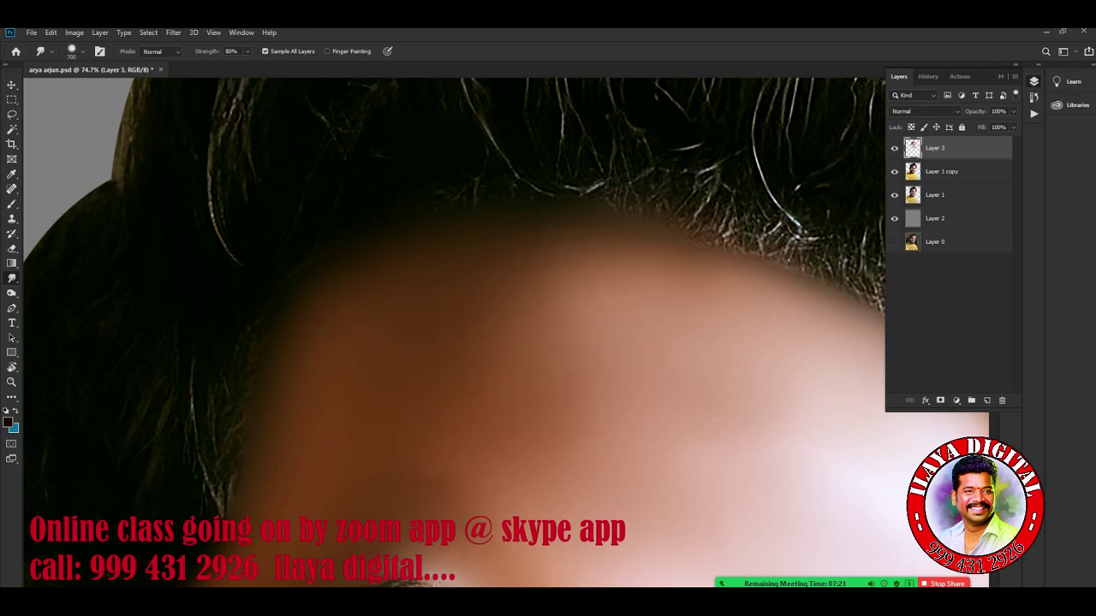
left_click_drag(595, 283, 602, 394)
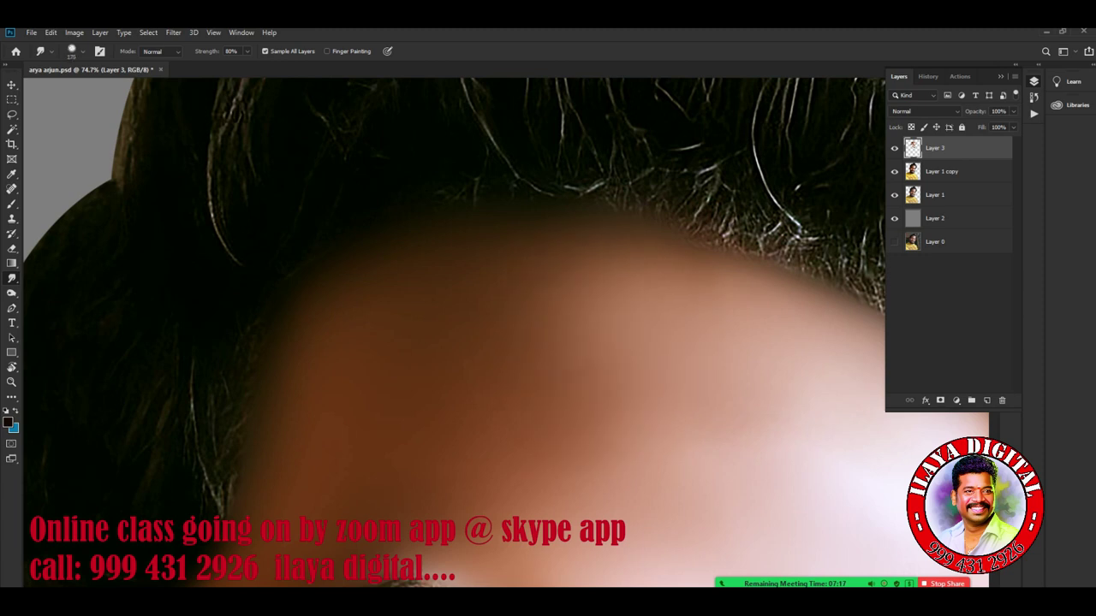
With a larger brush, smooth the right-side hairline and the forehead above the brow's inner end
key("bracketright")
left_click_drag(727, 239, 736, 283)
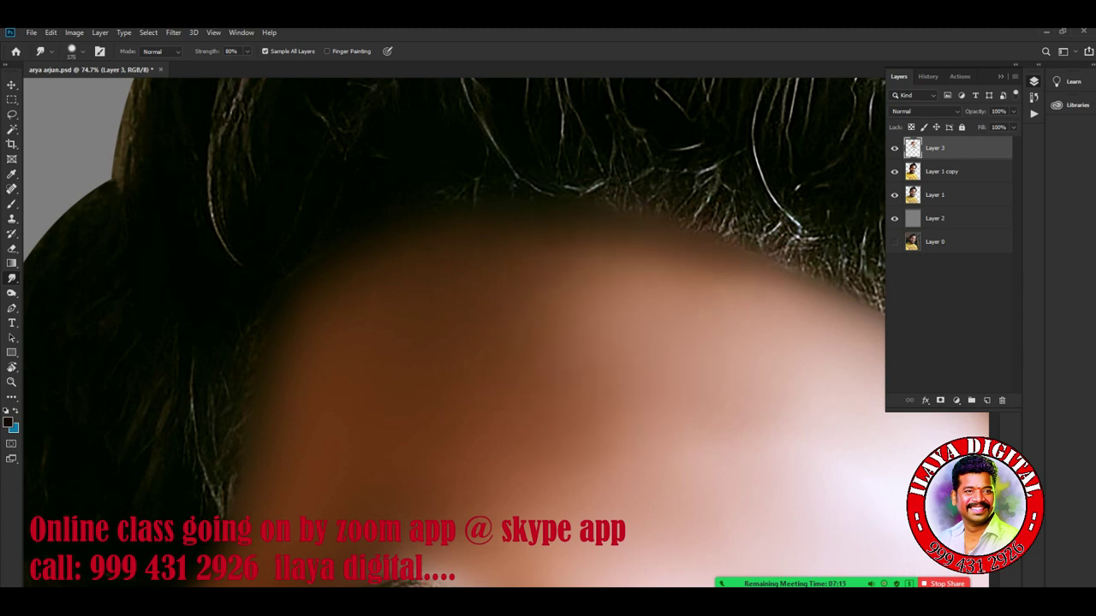
left_click_drag(792, 261, 809, 299)
left_click_drag(589, 310, 689, 317)
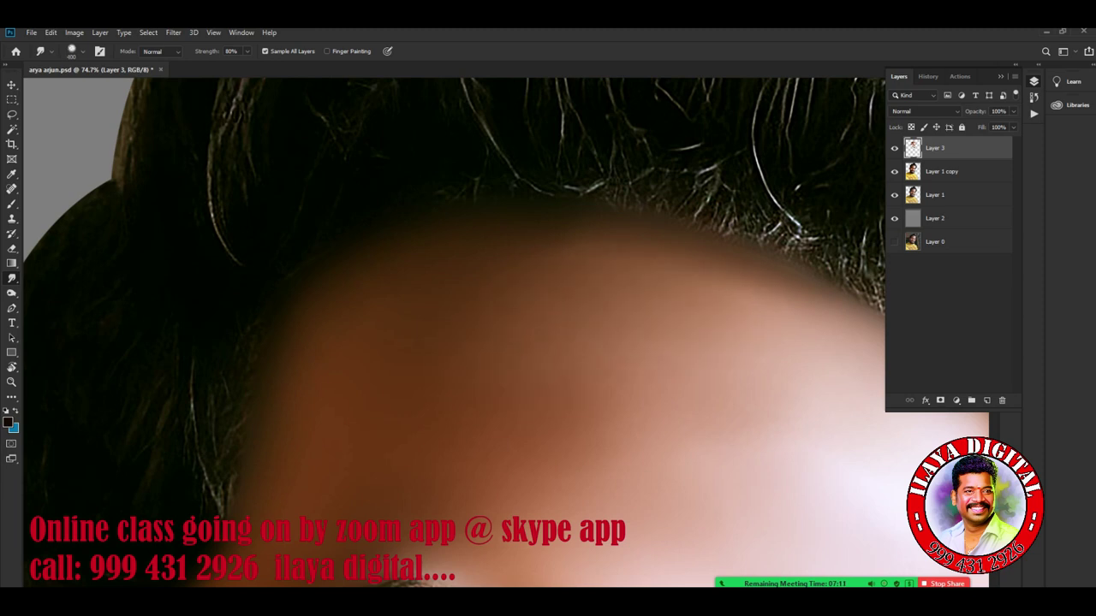
scroll(454, 334, "down", 5)
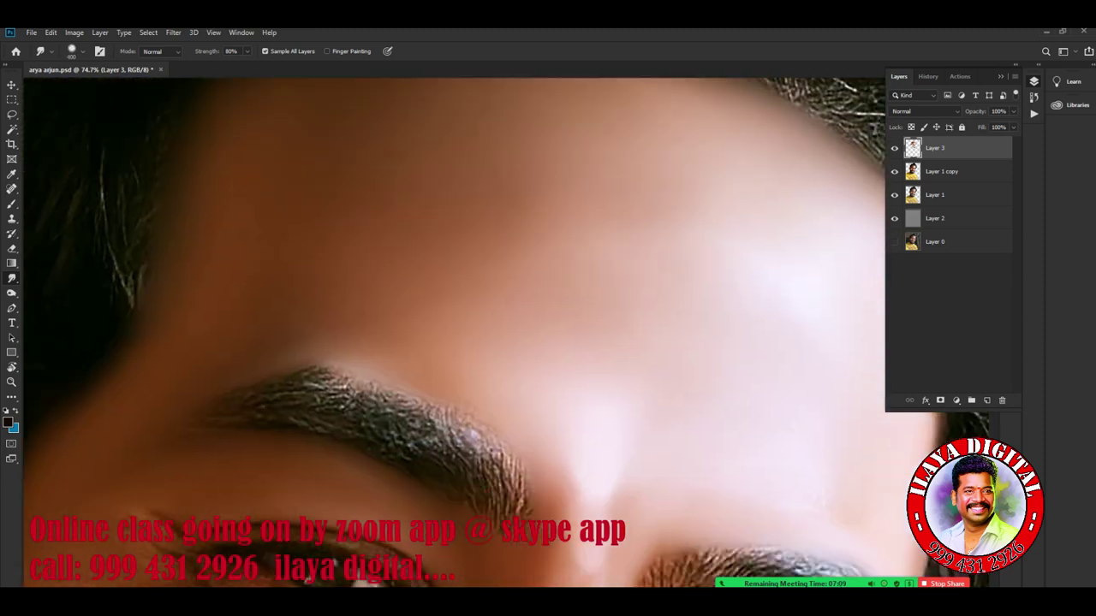
left_click_drag(381, 329, 324, 331)
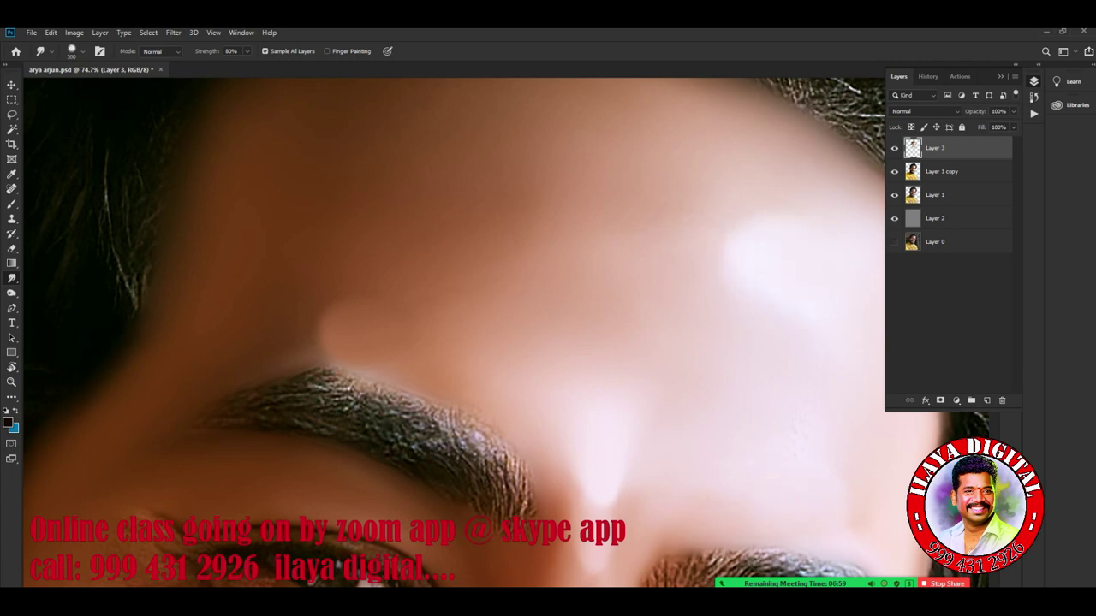
scroll(606, 161, "down", 5)
scroll(606, 161, "up", 2)
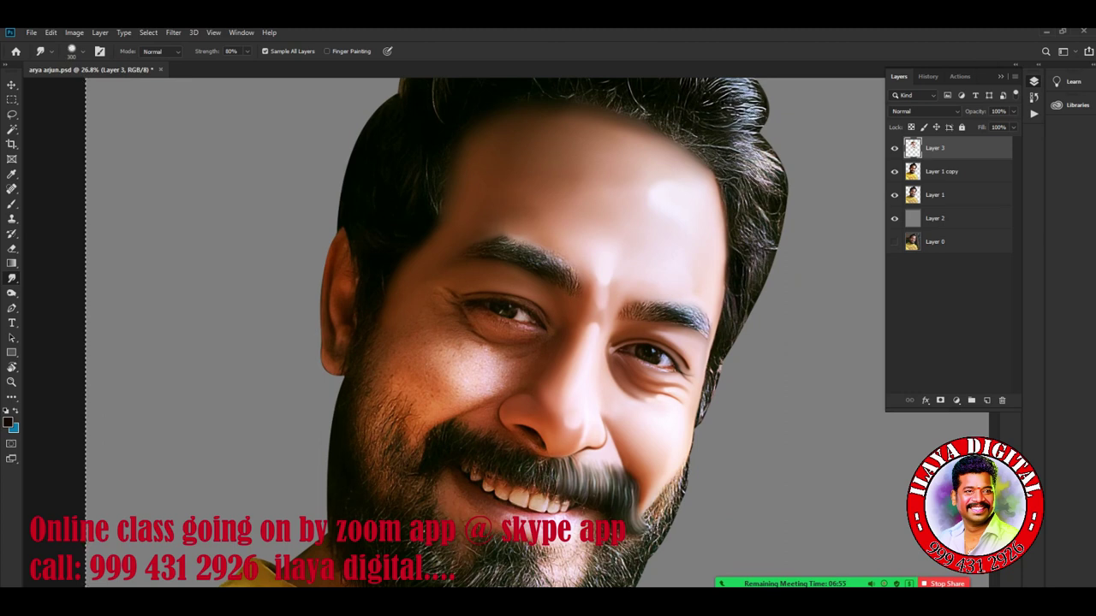
Enlarge the Smudge brush with the bracket keys, briefly checking Brush Settings (F5)
key("bracketright")
key("bracketright")
key("bracketright")
key("bracketright")
key("bracketleft")
key("bracketleft")
key("bracketleft")
key("bracketleft")
key("bracketright")
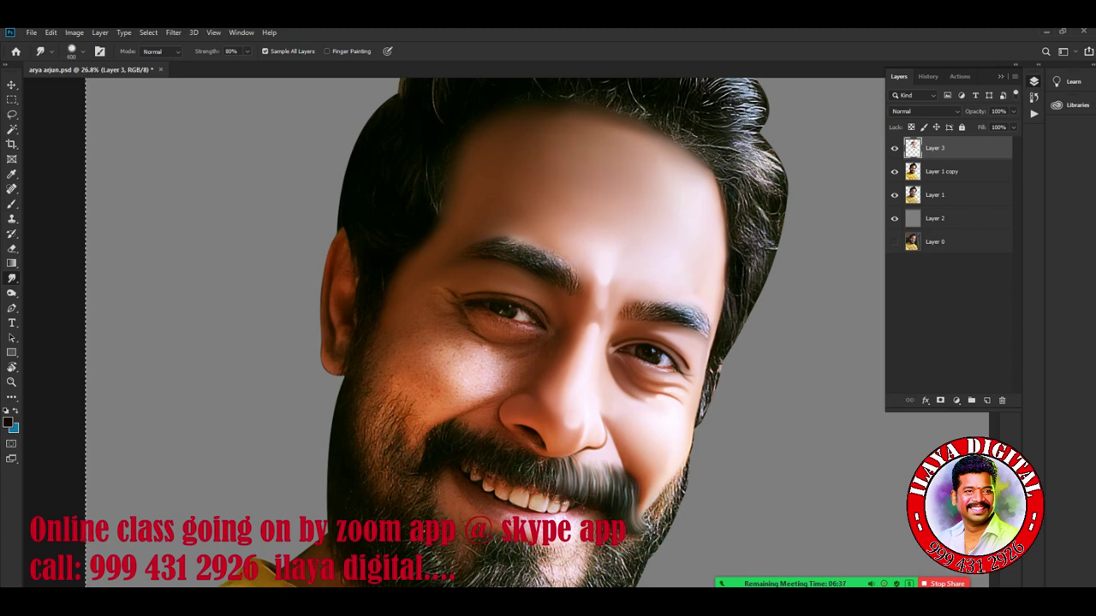
key("F5")
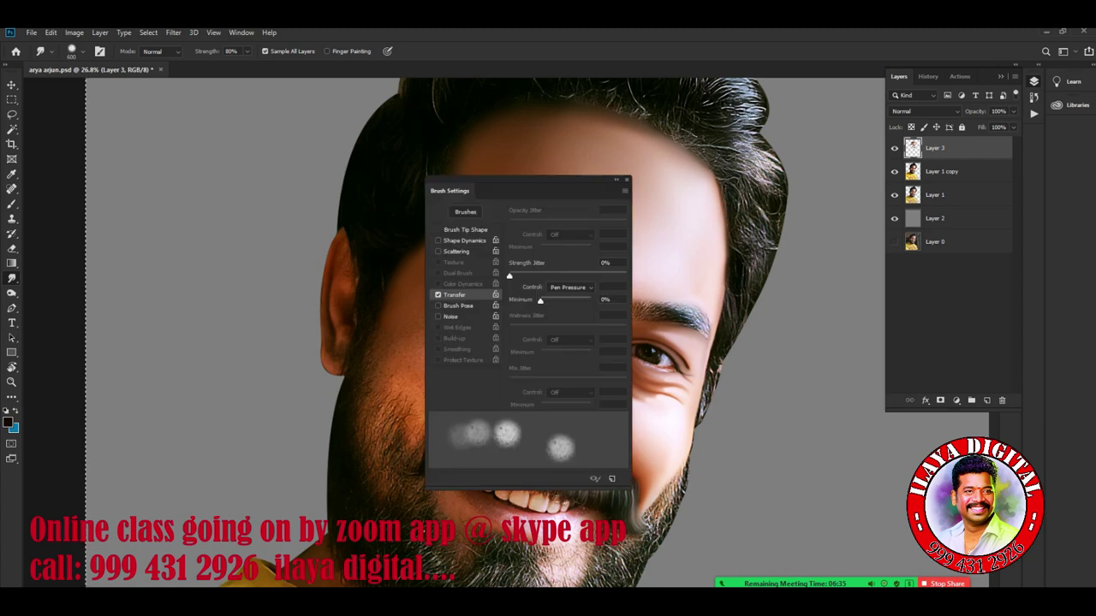
key("F5")
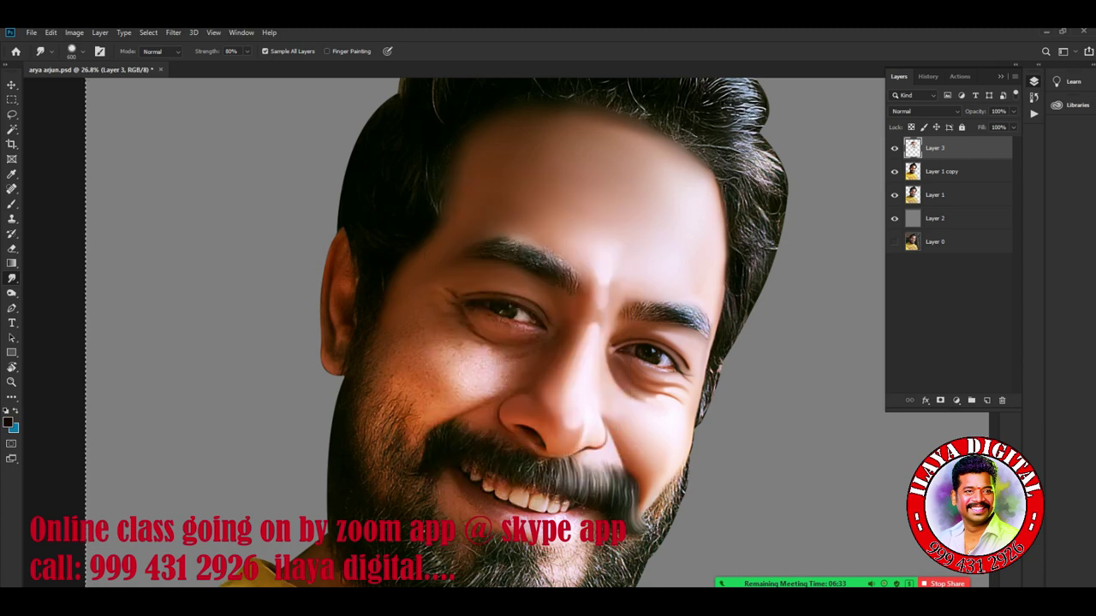
scroll(377, 350, "up", 3)
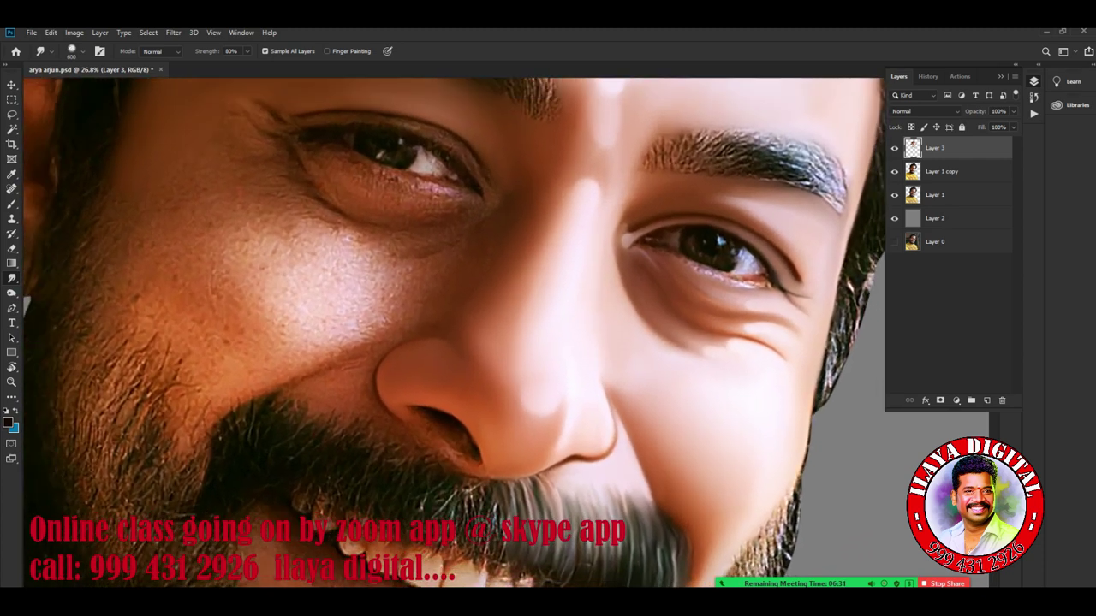
scroll(377, 350, "up", 3)
scroll(505, 343, "up", 2)
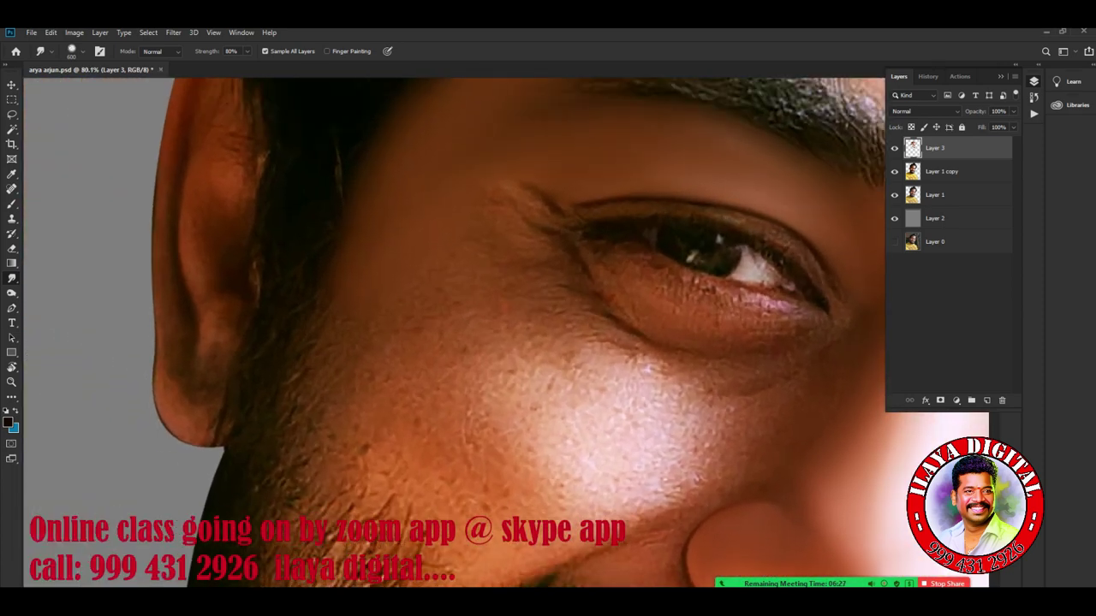
key("r")
mouse_move(548, 282)
left_mouse_down()
mouse_move(479, 296)
mouse_move(496, 300)
left_mouse_up()
scroll(453, 334, "down", 3)
scroll(454, 334, "down", 3)
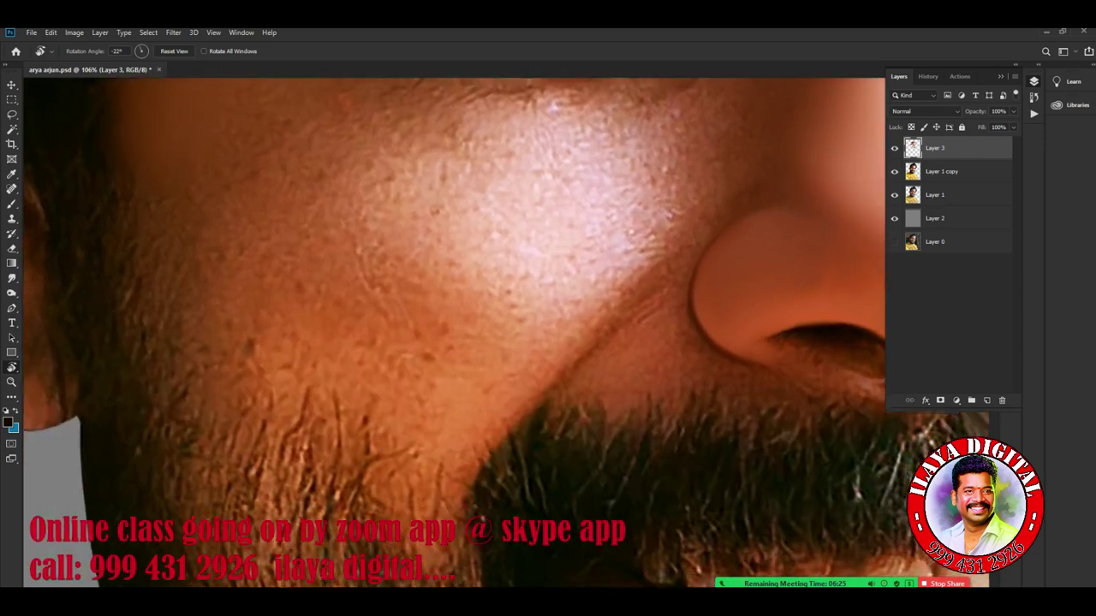
scroll(454, 334, "down", 2)
scroll(454, 333, "down", 2)
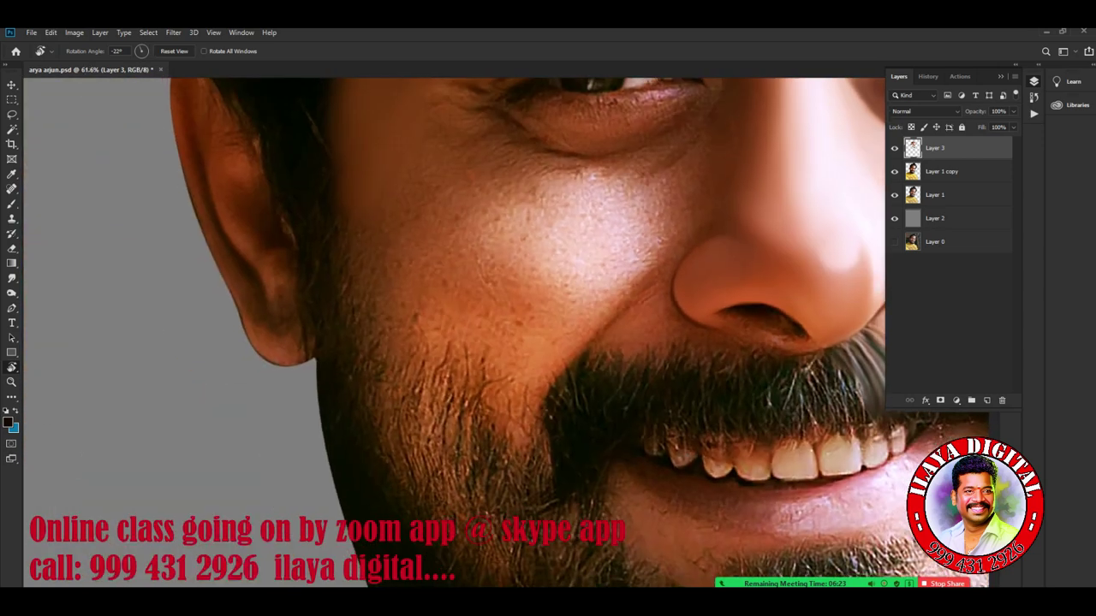
left_click(11, 278)
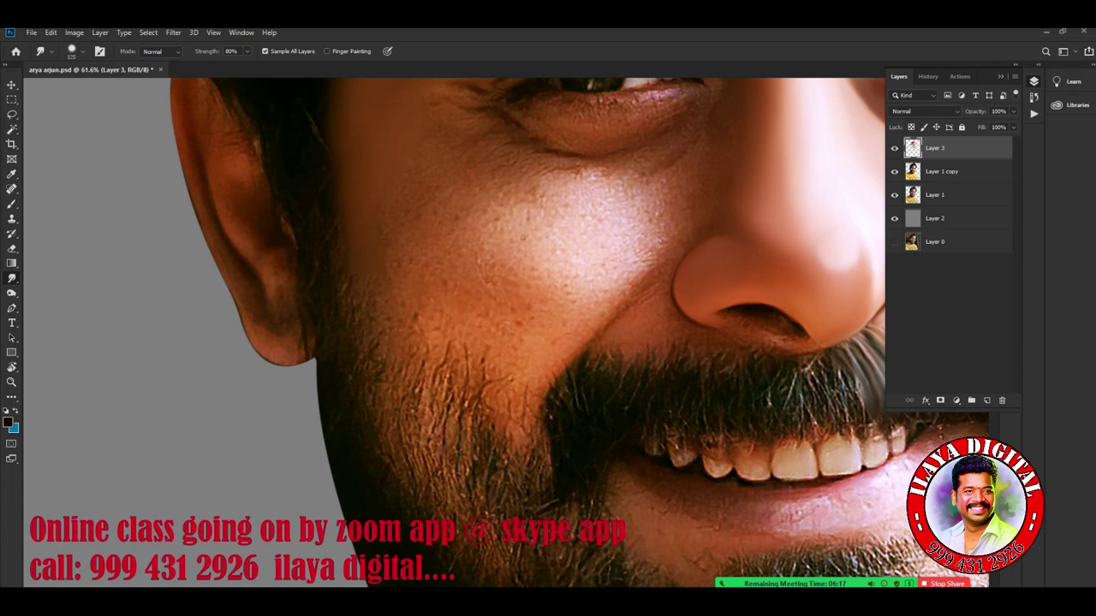
Blend the cheek skin down into the beard edge and spread lighter tone across the cheek
left_click_drag(527, 389, 518, 428)
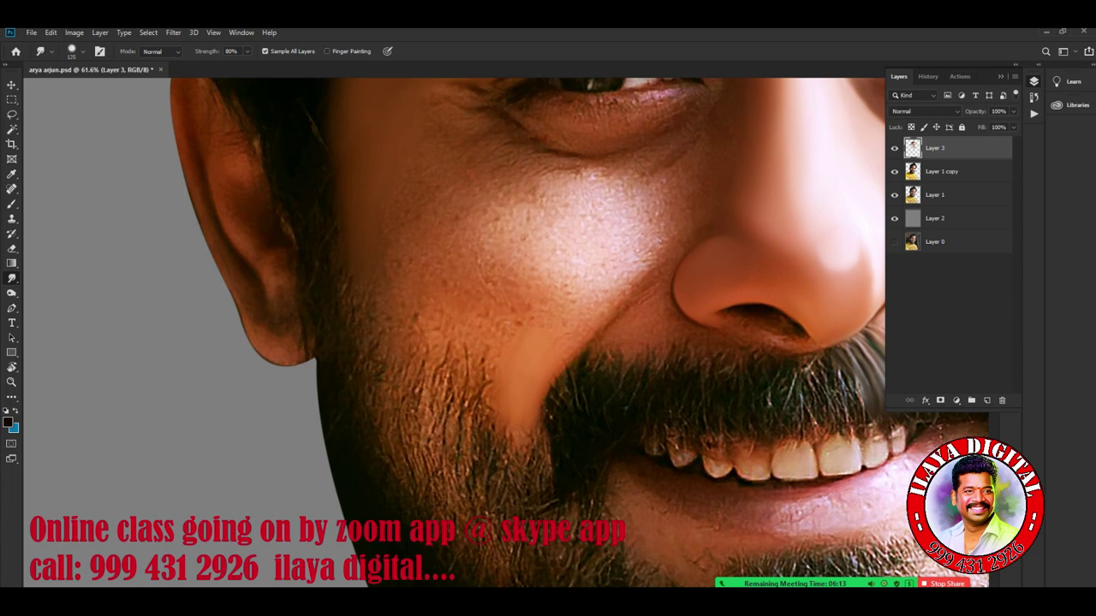
key("bracketleft")
key("bracketleft")
key("bracketright")
key("bracketright")
key("bracketright")
key("bracketright")
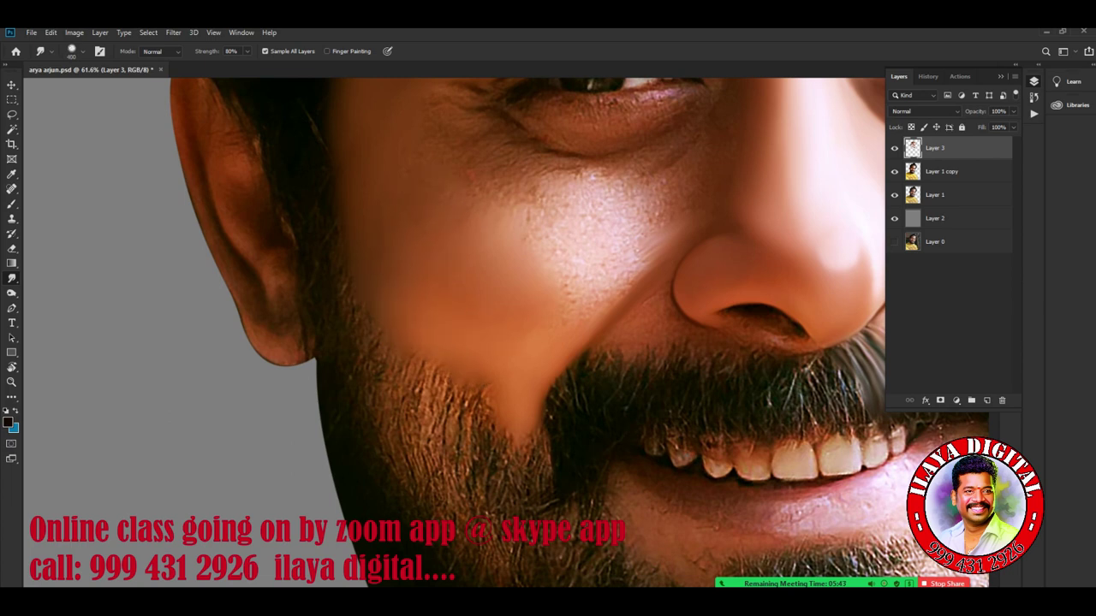
left_click_drag(495, 226, 471, 234)
key("bracketleft")
key("bracketleft")
key("bracketleft")
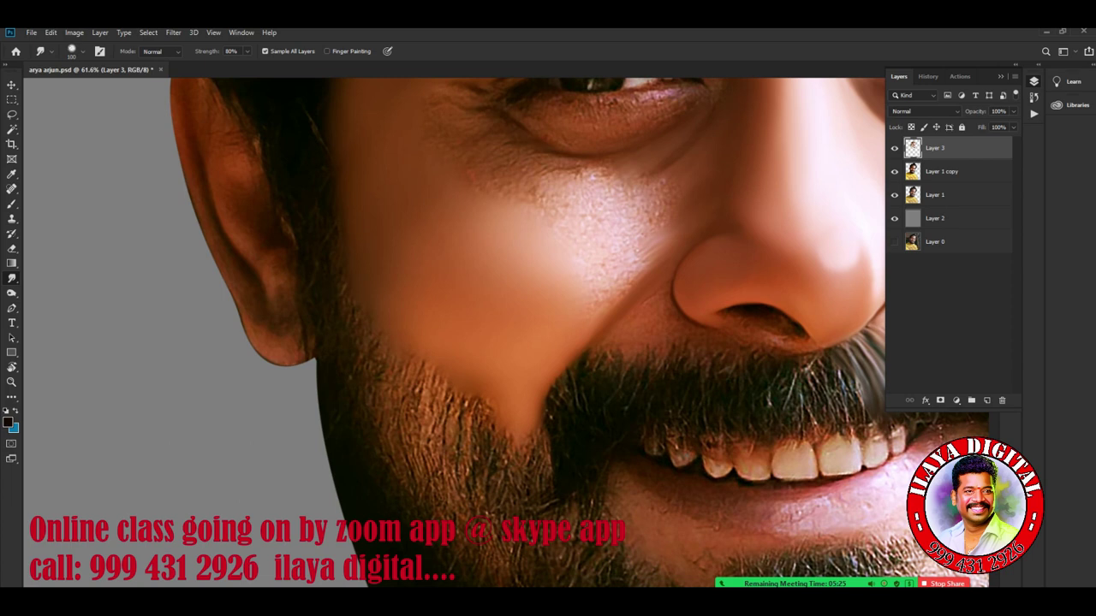
Pan up to the eyes and smudge the skin just below and beside the eye
left_click_drag(548, 257, 428, 419)
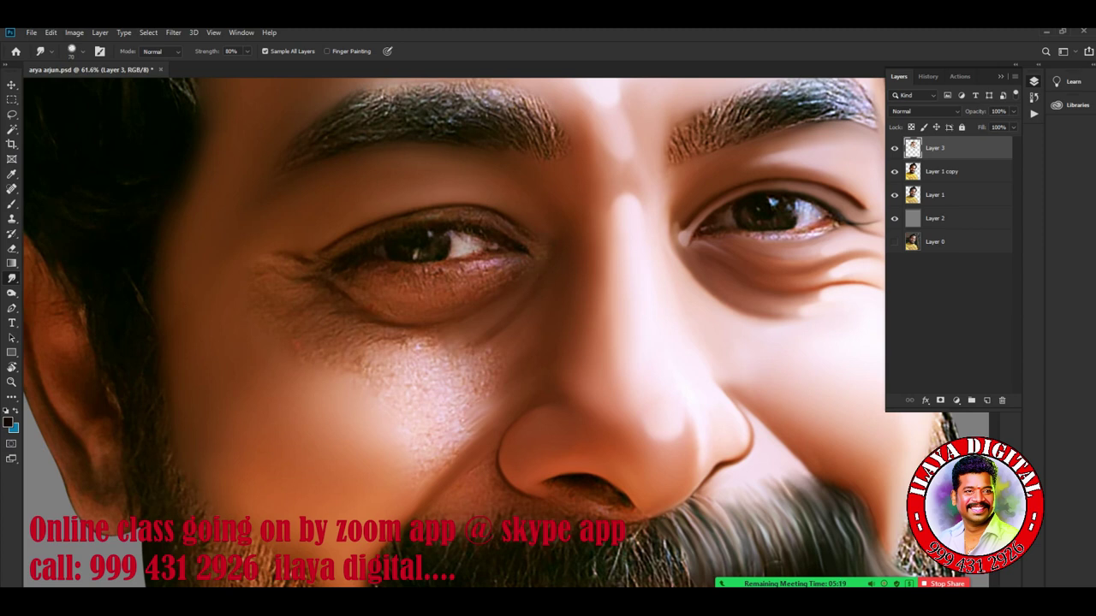
left_click_drag(449, 354, 467, 354)
key("bracketleft")
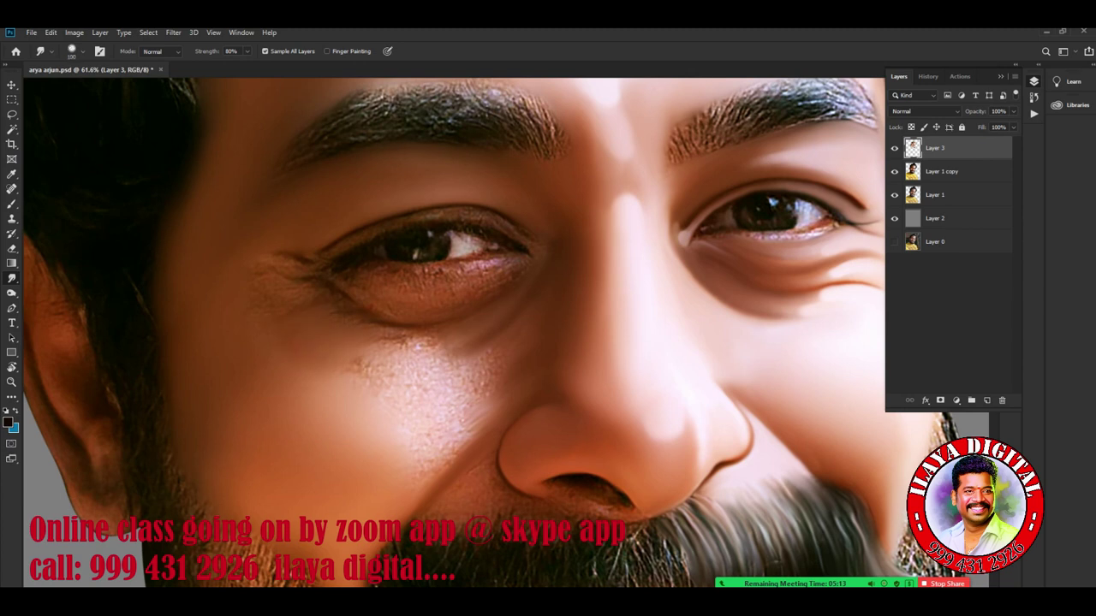
left_click_drag(288, 372, 300, 366)
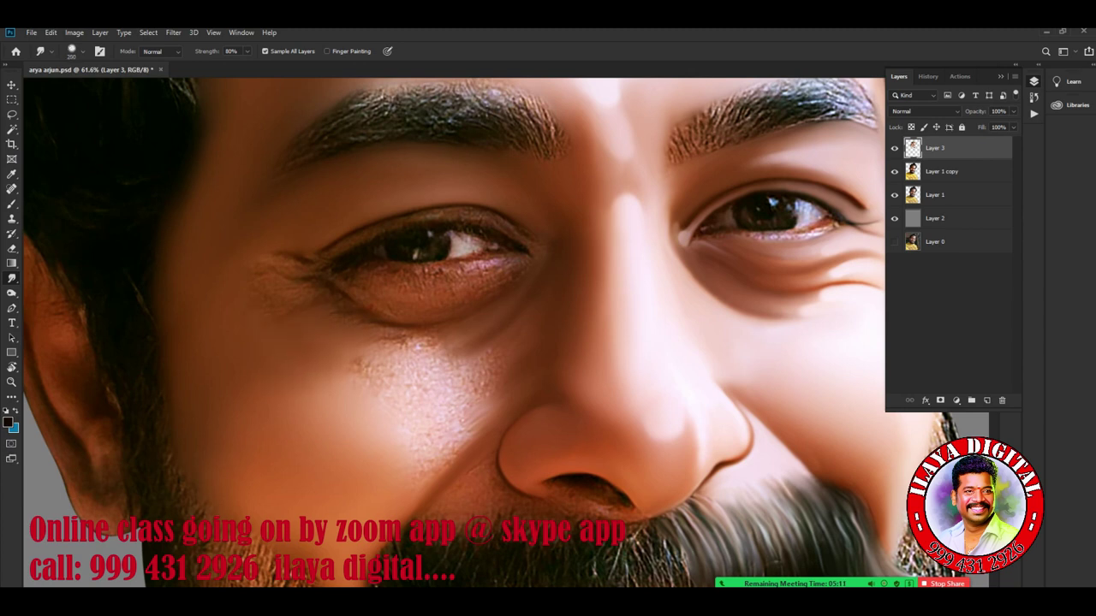
Smooth the freckled cheek skin under the eye, varying the smudge brush size
key("bracketleft")
key("bracketright")
key("bracketright")
key("bracketleft")
key("bracketleft")
key("bracketleft")
key("bracketright")
key("bracketright")
left_click_drag(402, 346, 368, 377)
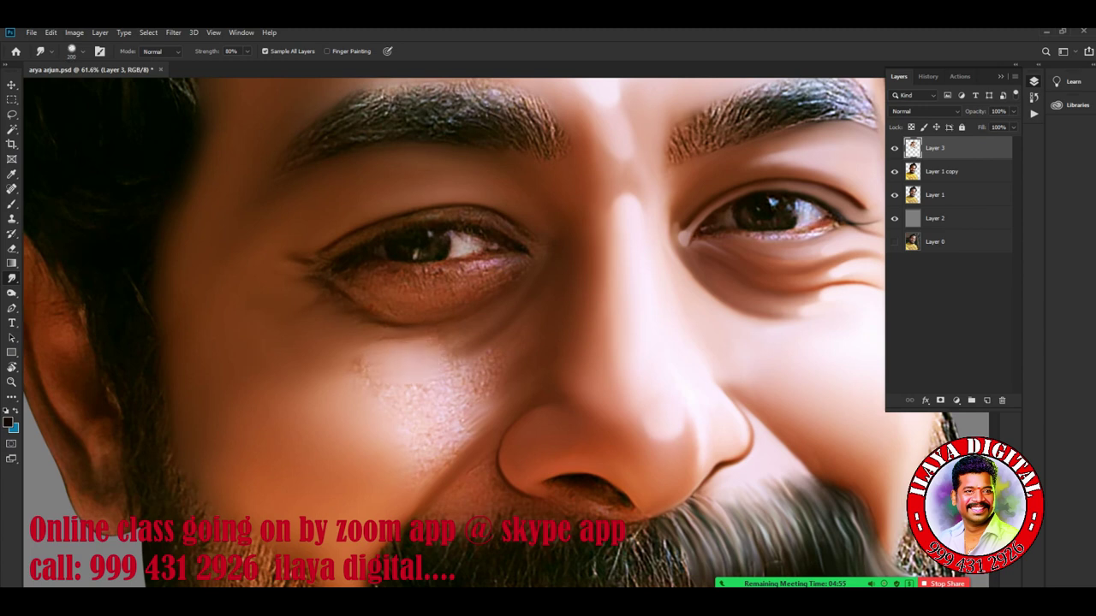
key("bracketright")
left_click_drag(325, 368, 359, 398)
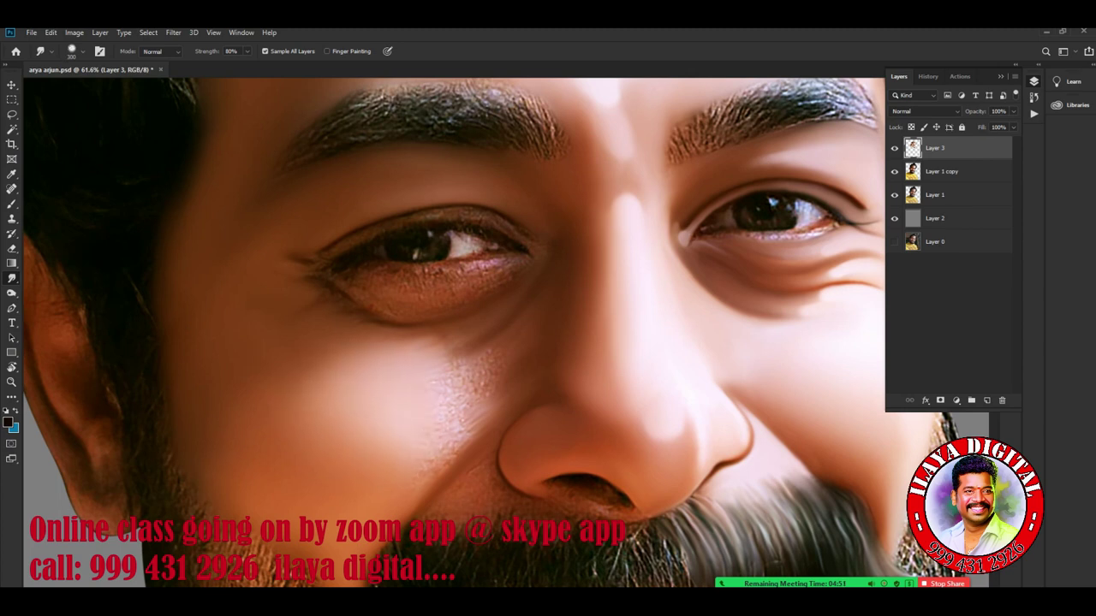
key("bracketleft")
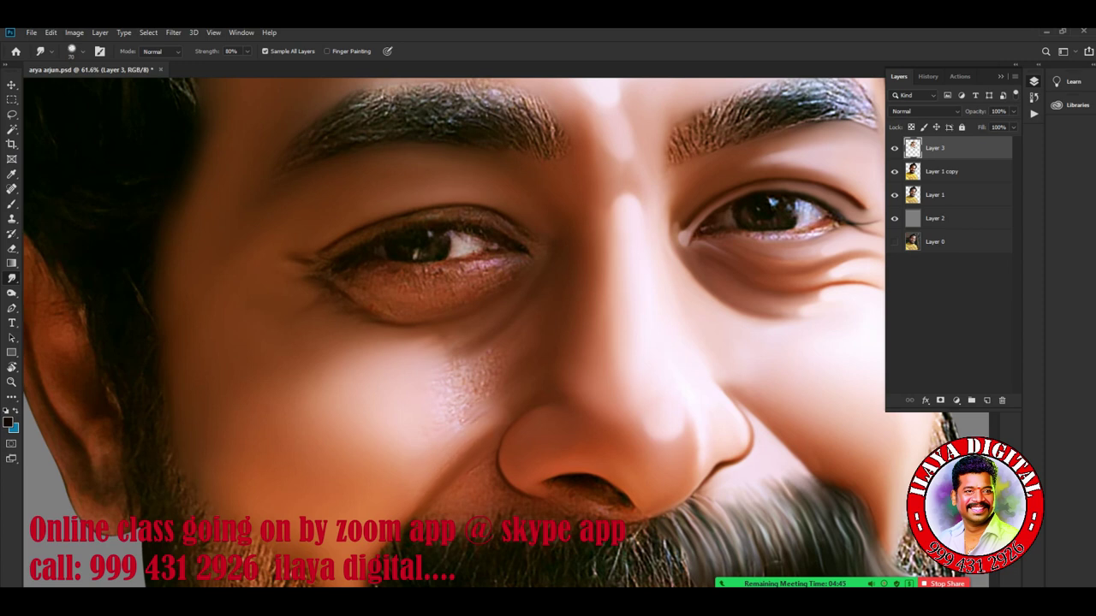
key("bracketright")
Smudge the speckled, bright patch beside the nose until the cheek is even
left_click_drag(469, 377, 496, 358)
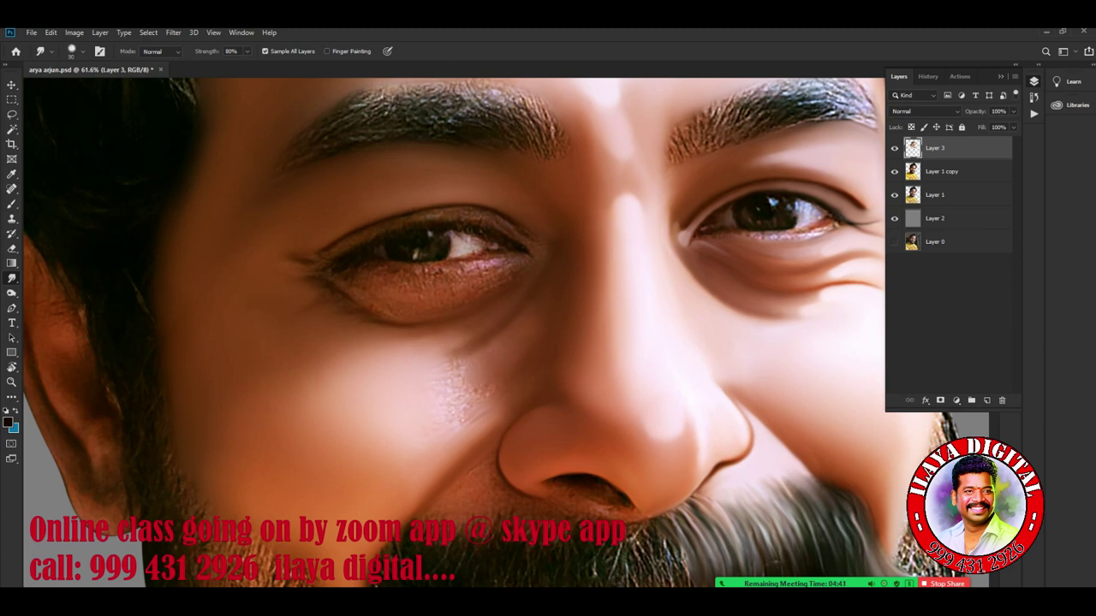
left_click_drag(459, 335, 476, 327)
left_click_drag(436, 376, 479, 355)
left_click_drag(454, 398, 492, 343)
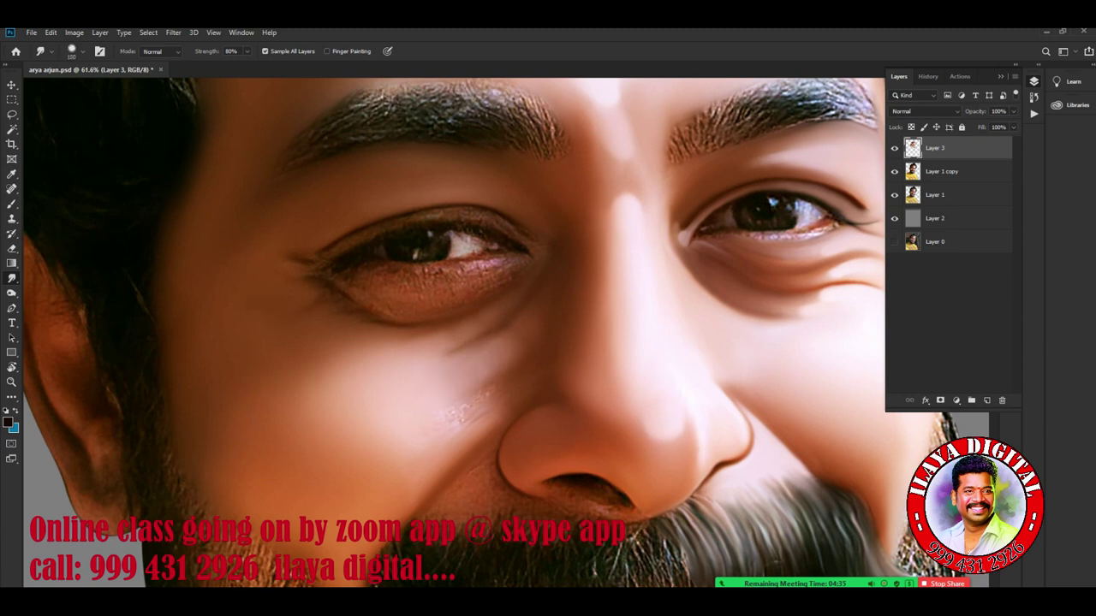
left_click_drag(445, 411, 503, 373)
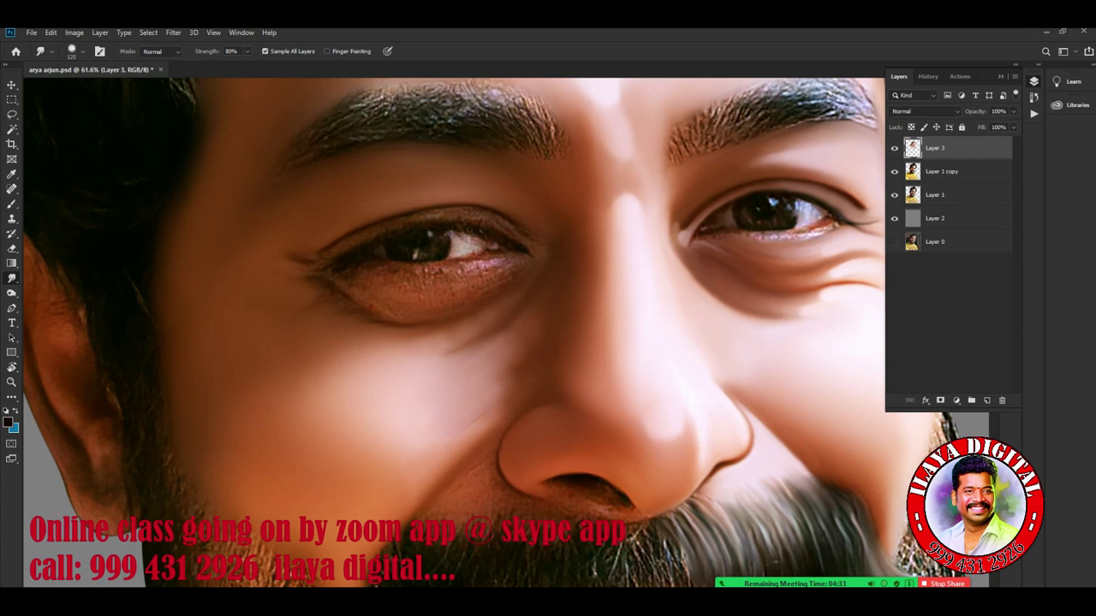
scroll(600, 479, "down", 5)
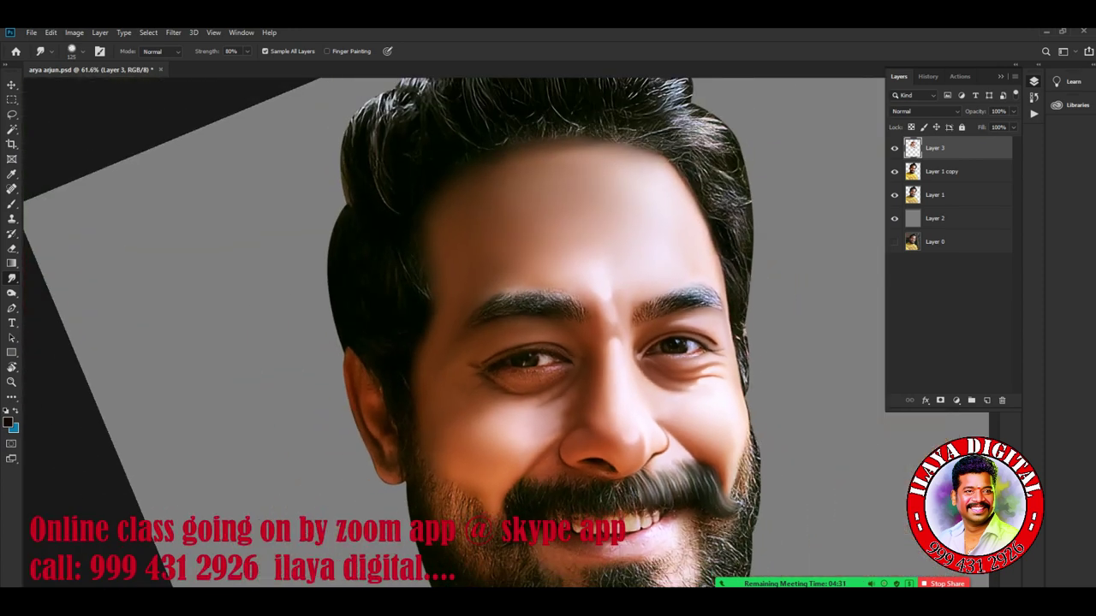
scroll(599, 479, "up", 5)
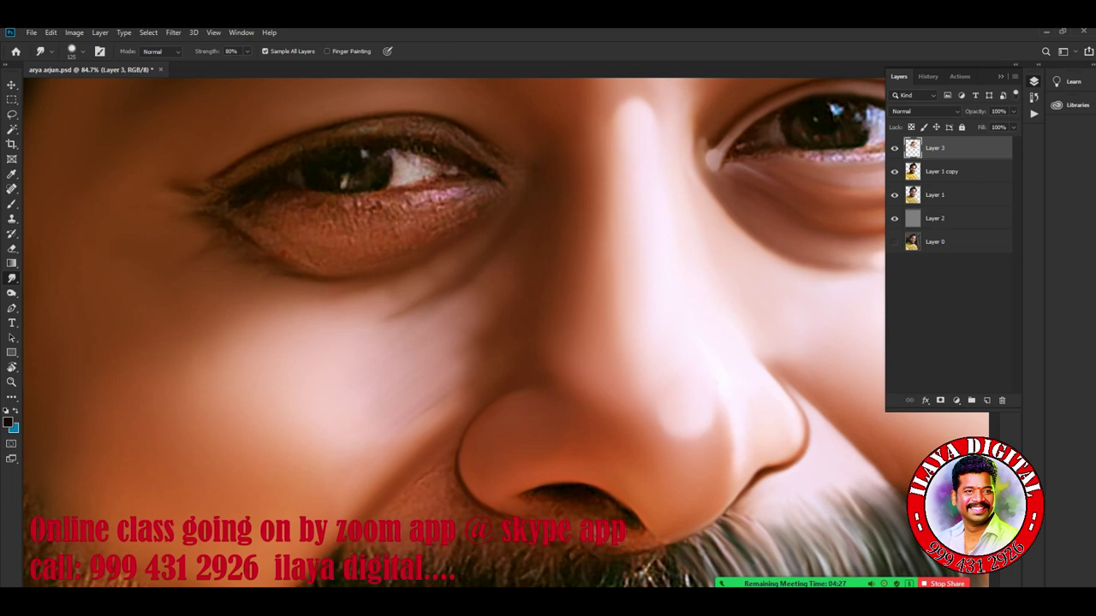
key("F5")
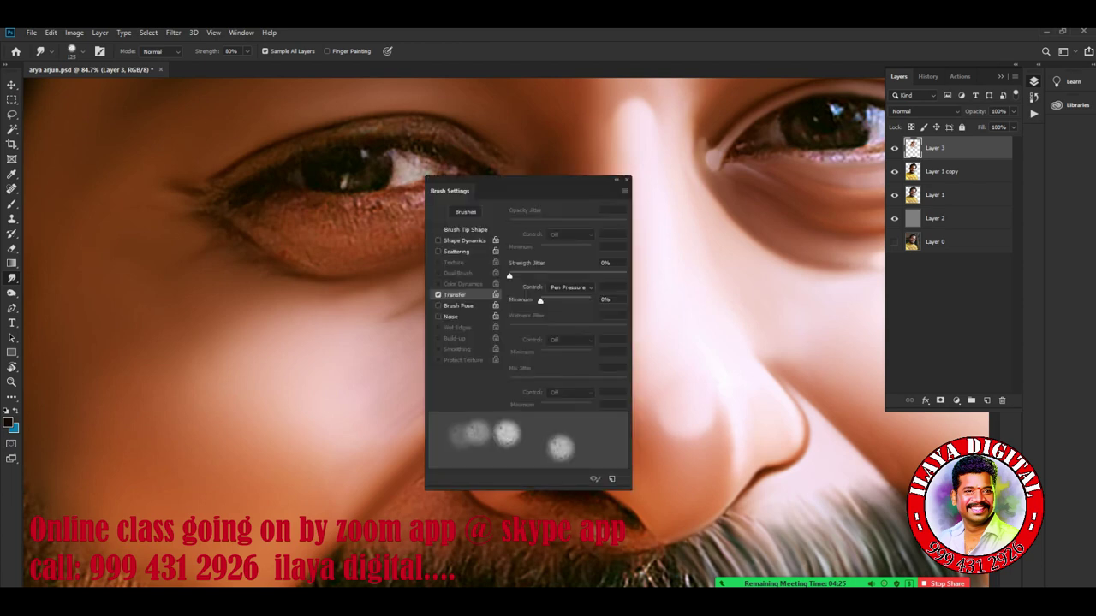
Set the smudge brush tip size to about 37 px and zoom in on the eye
left_click(465, 230)
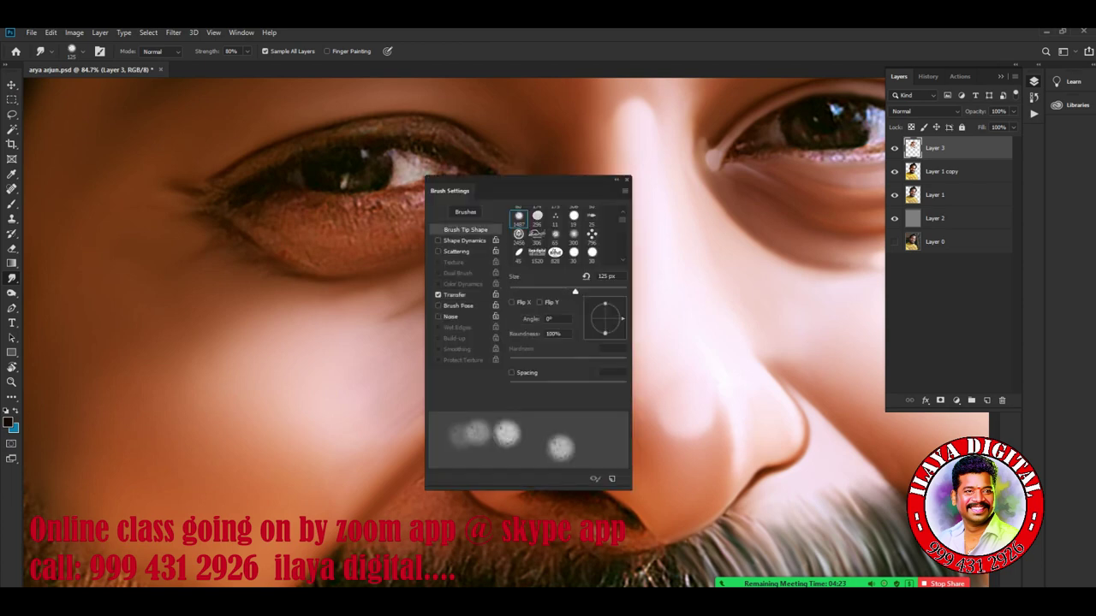
left_click_drag(574, 291, 561, 291)
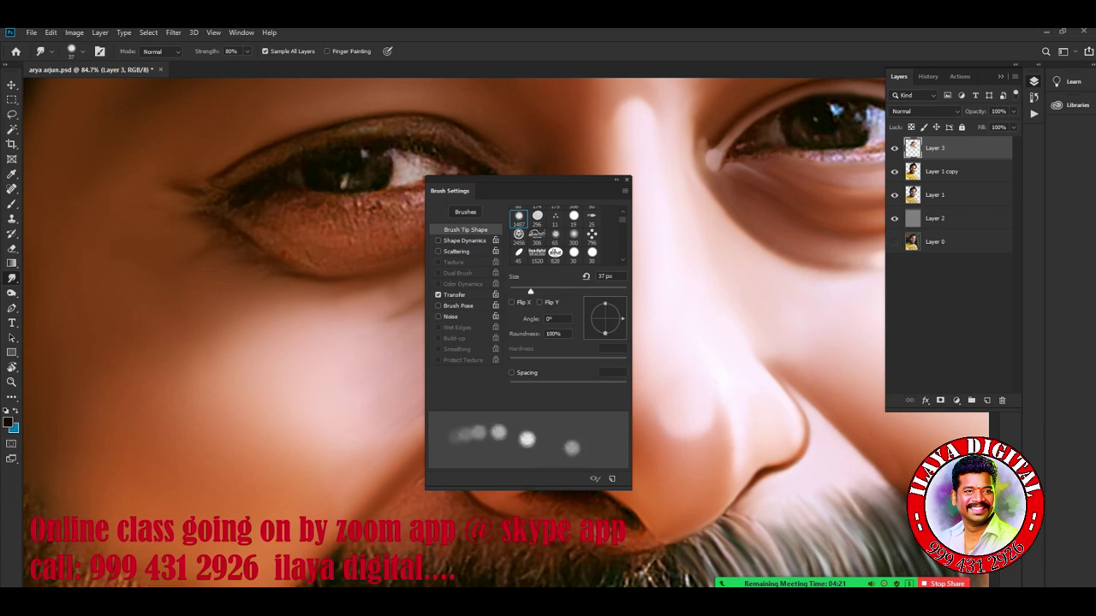
key("F5")
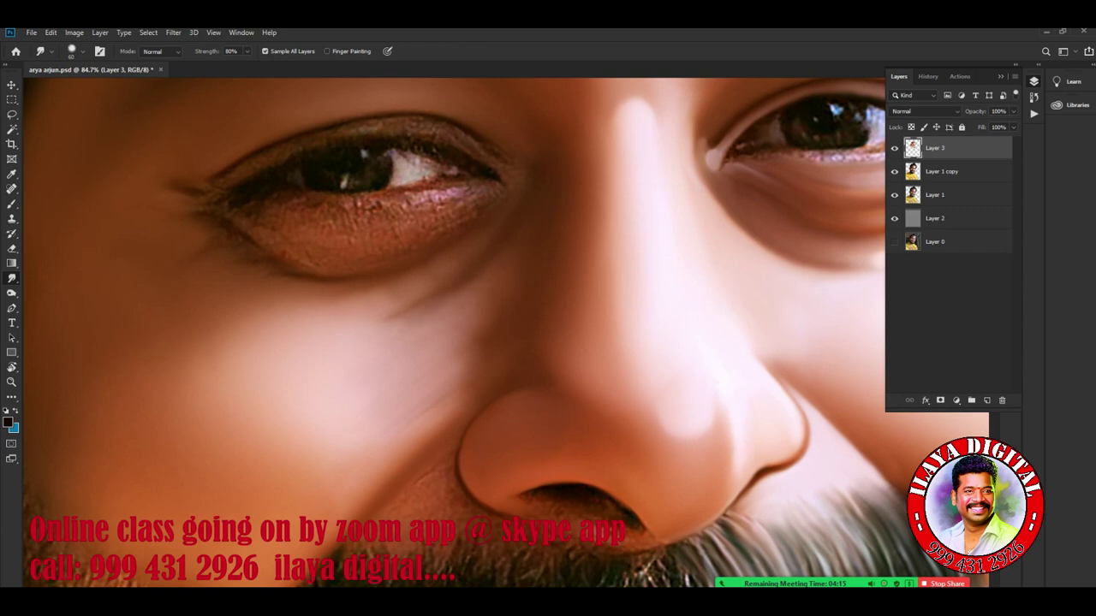
scroll(360, 171, "up", 2)
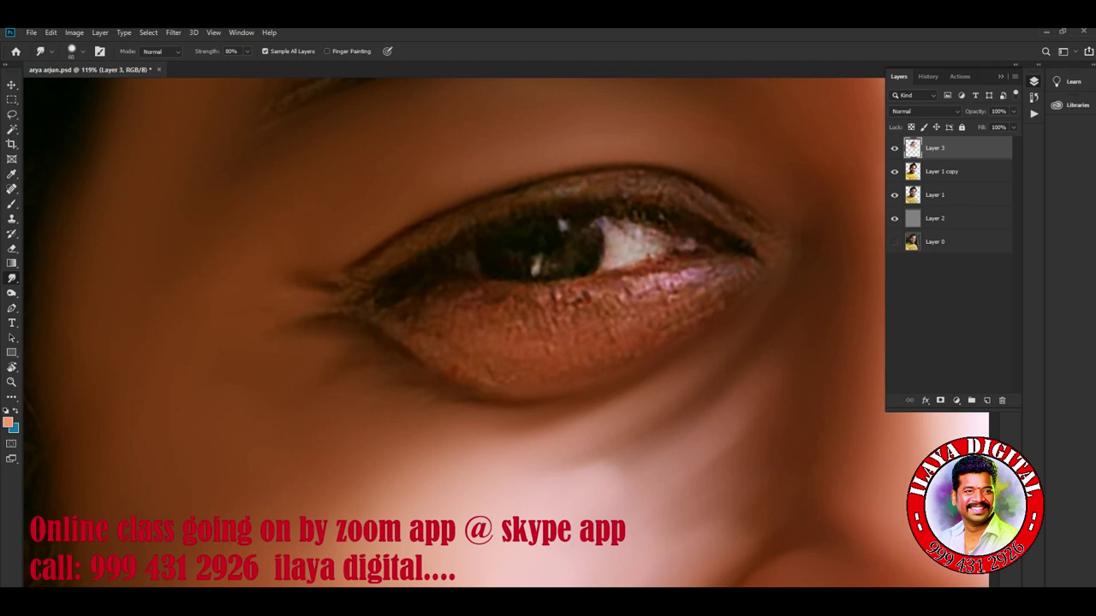
Smudge the dark streak at the eye corner and the speckled skin under the lower lid
left_click_drag(312, 289, 342, 286)
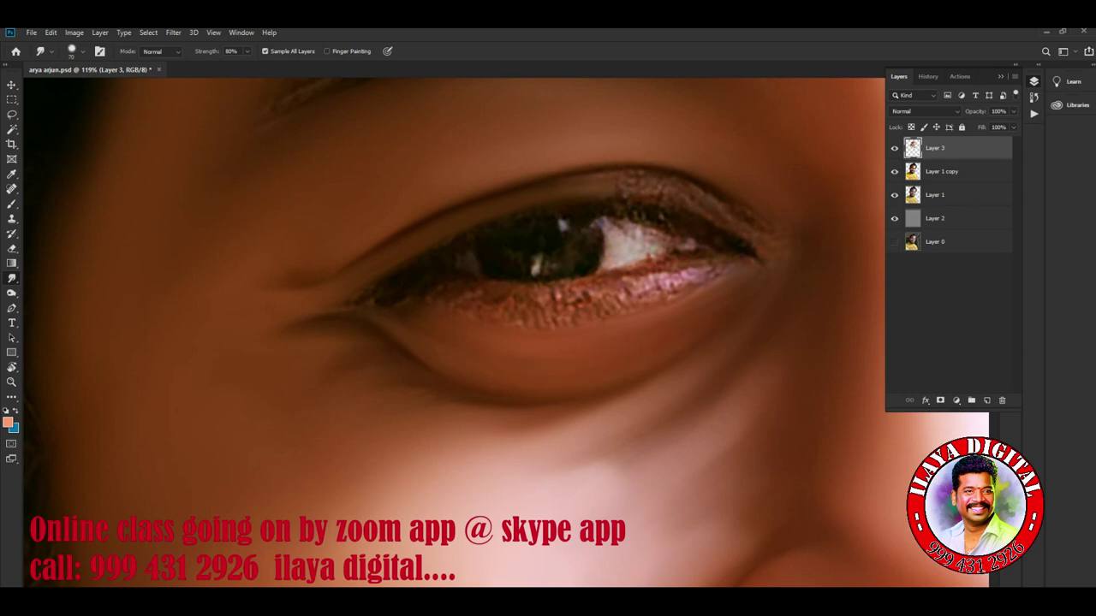
mouse_move(499, 314)
left_mouse_down()
mouse_move(582, 310)
mouse_move(732, 278)
left_mouse_up()
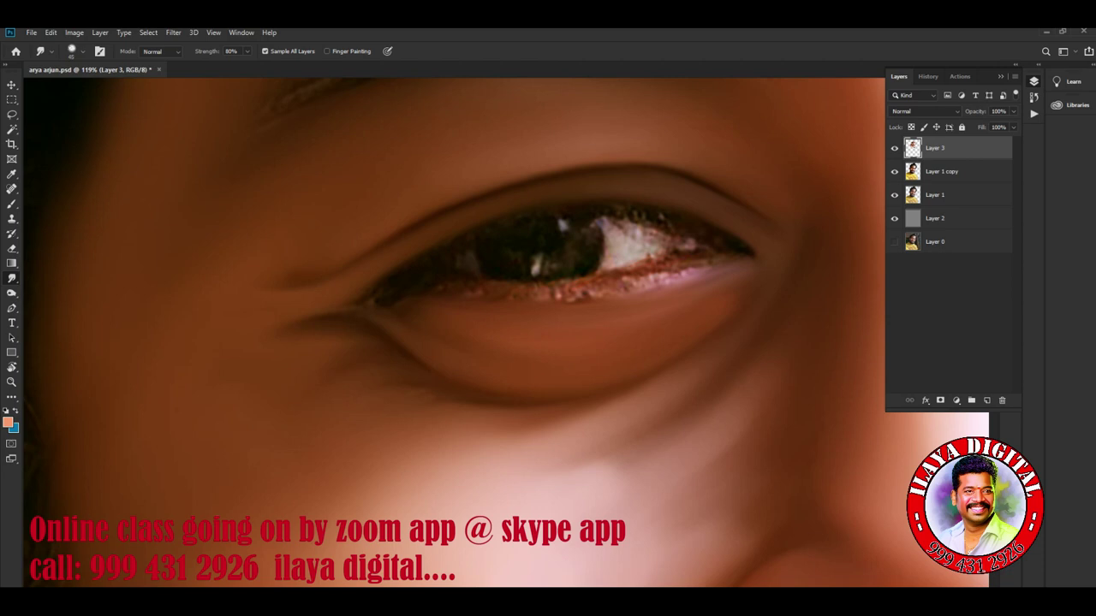
left_click_drag(370, 286, 352, 300)
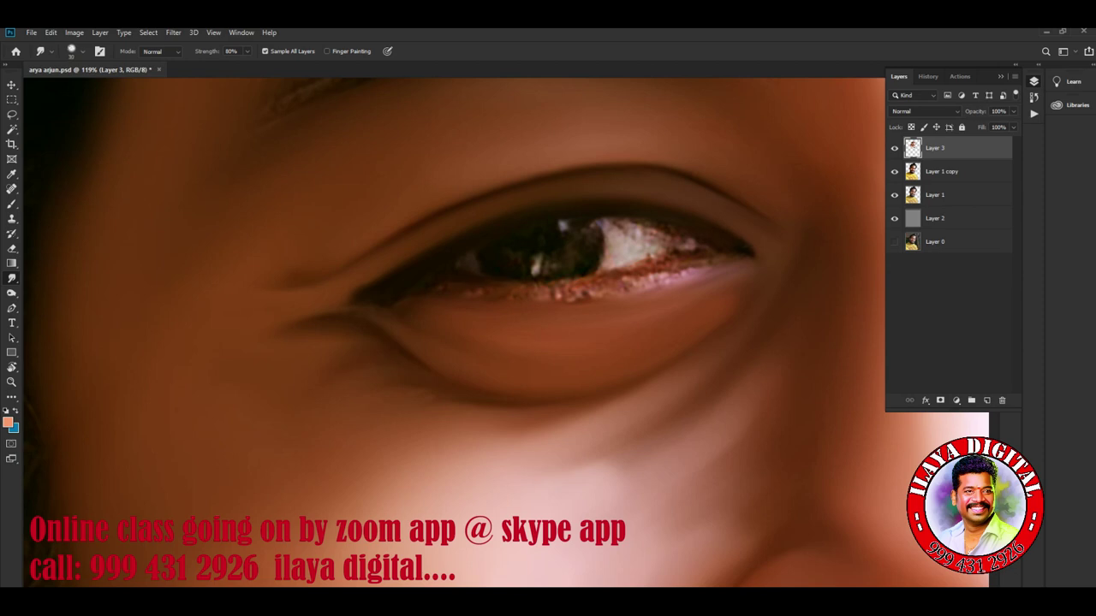
Blend the eye-white corner, pink lower-lid rim, lashes and dark speck into smooth skin
left_click_drag(704, 243, 589, 274)
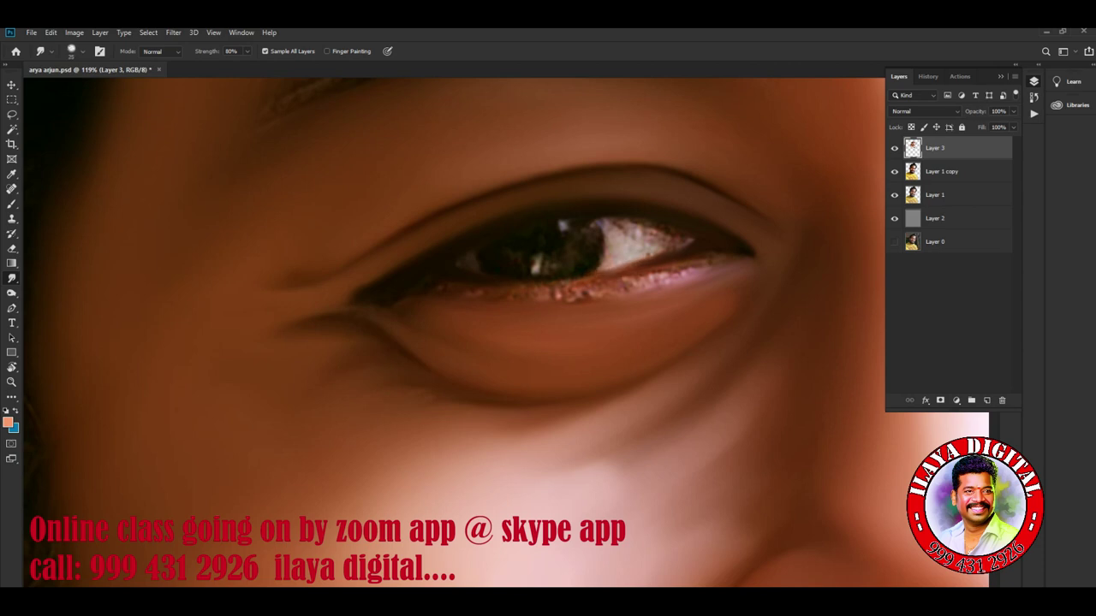
left_click_drag(625, 284, 731, 262)
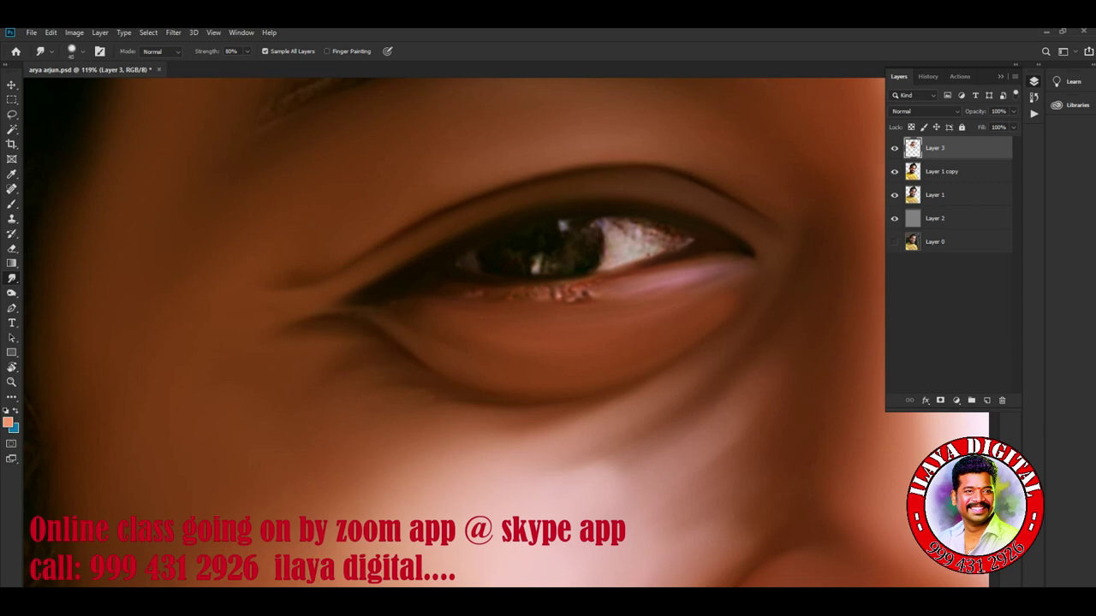
mouse_move(471, 295)
left_mouse_down()
mouse_move(592, 291)
mouse_move(594, 302)
left_mouse_up()
left_click_drag(522, 298, 603, 301)
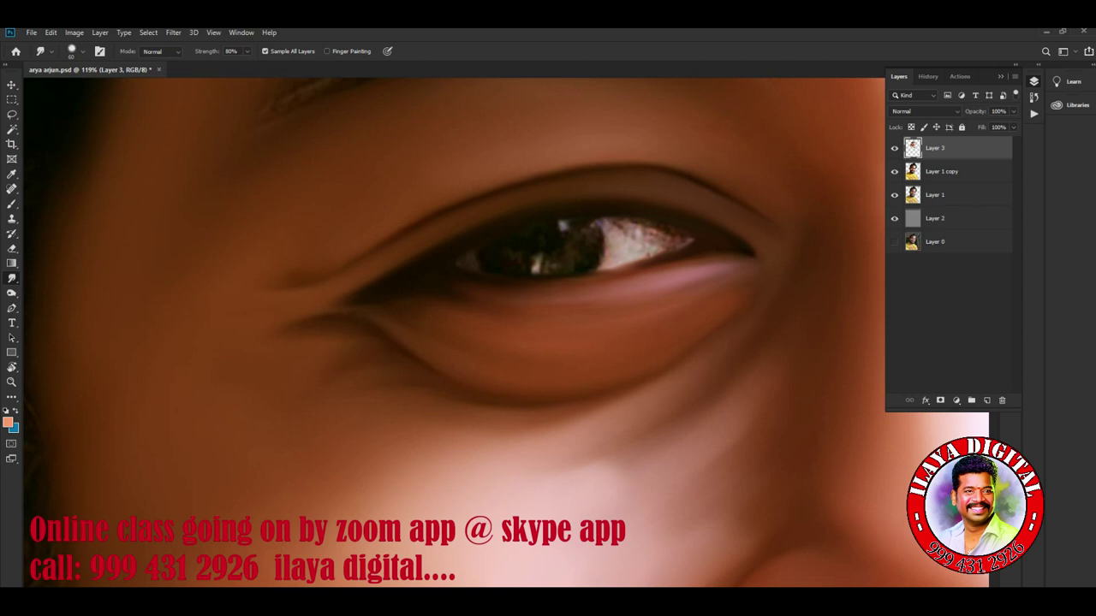
scroll(756, 392, "down", 5)
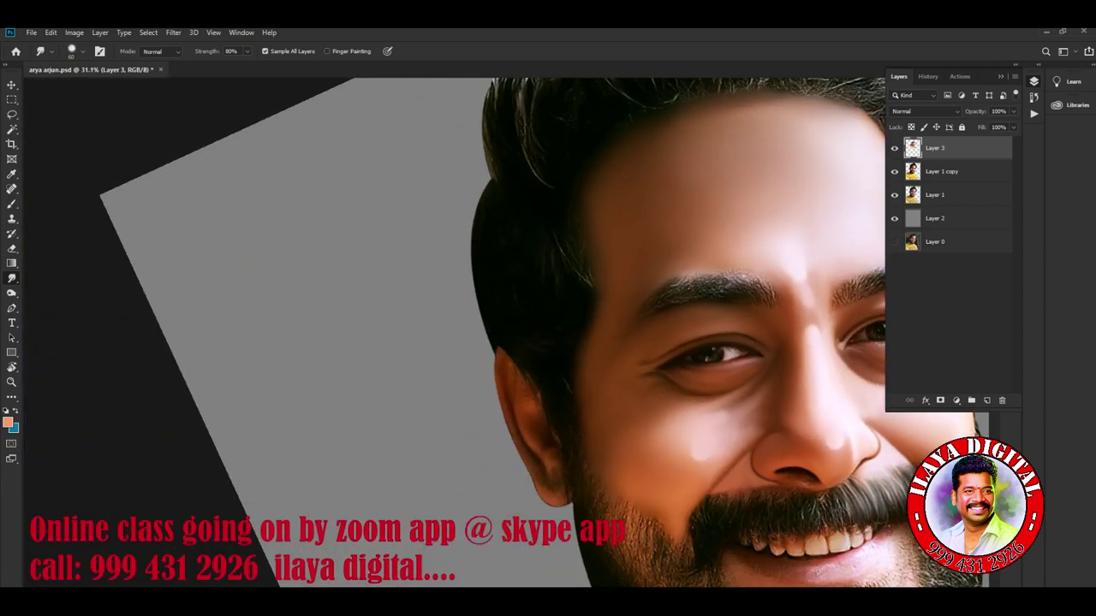
Toggle Layer 3 to compare with the original, then shrink the brush and start smoothing the eye white
scroll(643, 318, "up", 3)
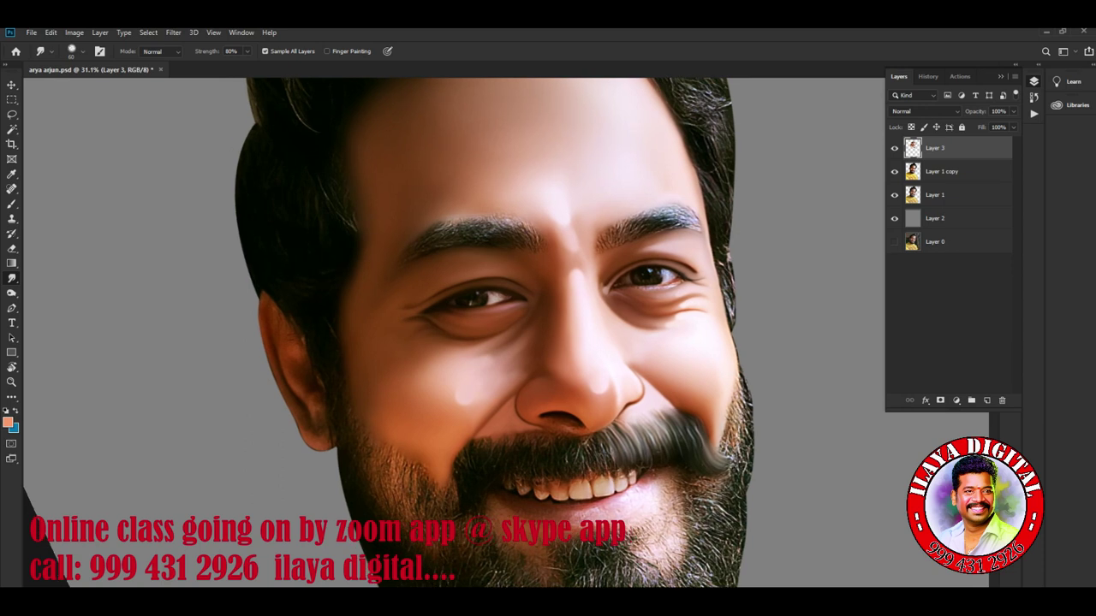
left_click(895, 148)
left_click(895, 147)
scroll(480, 334, "up", 3)
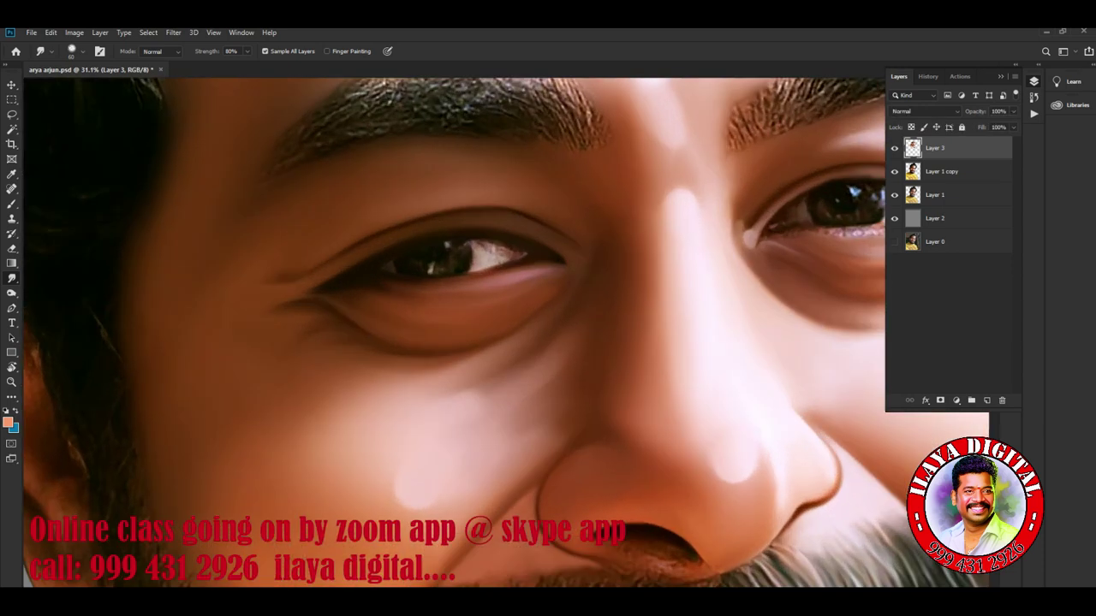
scroll(480, 333, "up", 3)
scroll(454, 334, "down", 3)
scroll(454, 334, "up", 1)
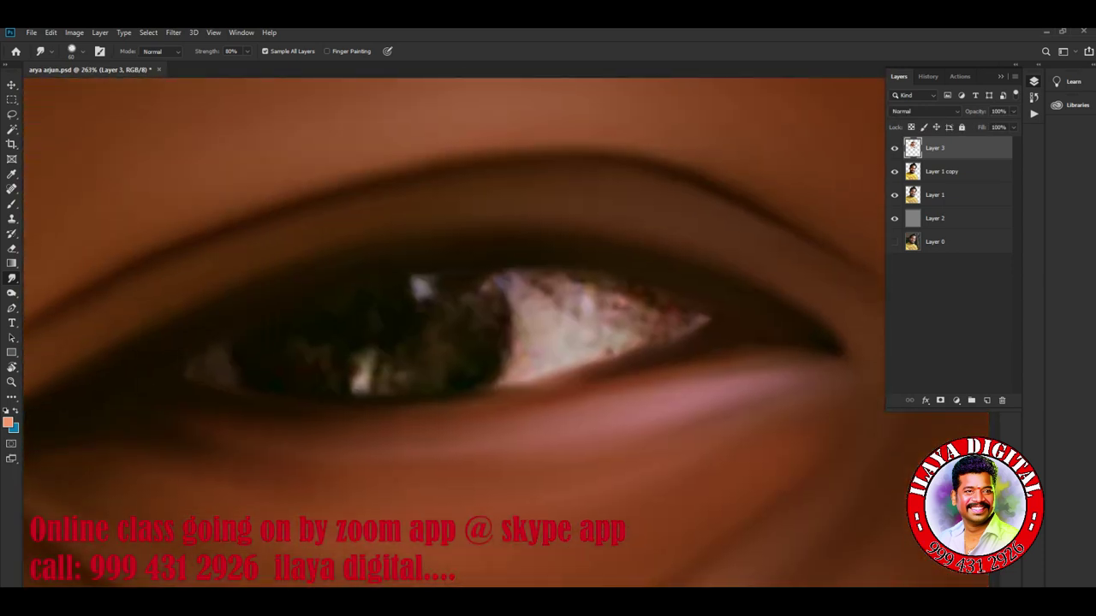
key("bracketleft")
key("bracketleft")
key("bracketleft")
mouse_move(539, 340)
left_mouse_down()
mouse_move(513, 363)
mouse_move(521, 306)
mouse_move(492, 271)
left_mouse_up()
Smooth the eye white's lower edge and stretch its lower tip to the right
key("bracketleft")
key("bracketright")
mouse_move(514, 342)
left_mouse_down()
mouse_move(514, 385)
mouse_move(510, 370)
mouse_move(567, 372)
mouse_move(642, 341)
left_mouse_up()
left_click_drag(595, 370, 706, 320)
mouse_move(543, 327)
left_mouse_down()
mouse_move(563, 303)
mouse_move(501, 267)
mouse_move(690, 305)
mouse_move(714, 321)
left_mouse_up()
Blend the pink inner corner and reddish tear duct into the eye white and lower lid
left_click_drag(542, 291, 614, 310)
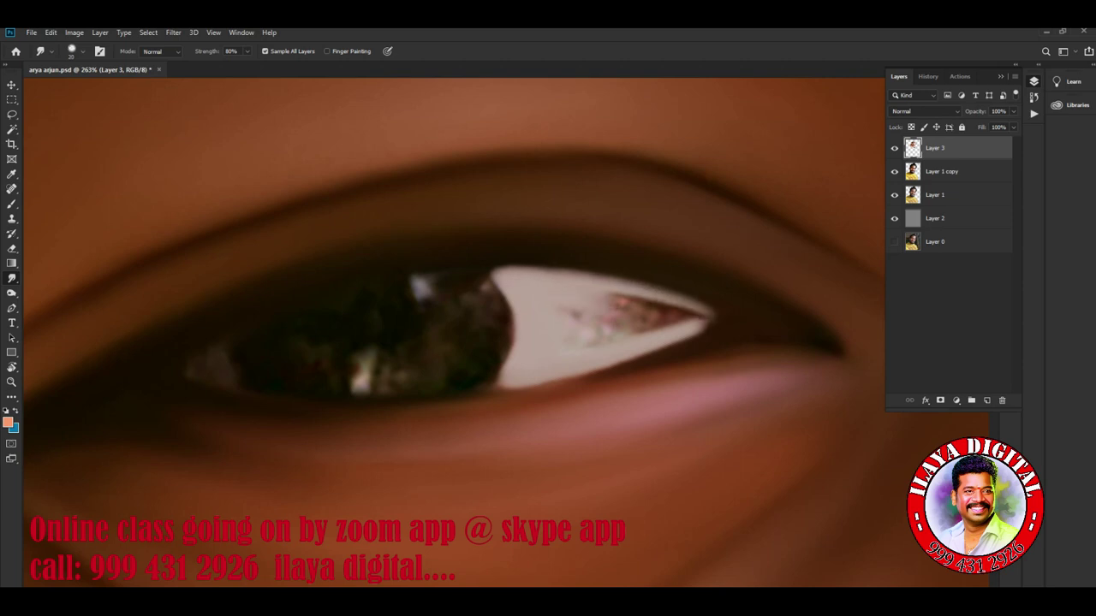
left_click_drag(604, 296, 641, 300)
left_click_drag(512, 322, 512, 305)
left_click_drag(512, 355, 512, 324)
left_click_drag(582, 342, 676, 295)
mouse_move(642, 333)
left_mouse_down()
mouse_move(685, 300)
mouse_move(689, 317)
mouse_move(706, 301)
mouse_move(721, 306)
mouse_move(698, 334)
left_mouse_up()
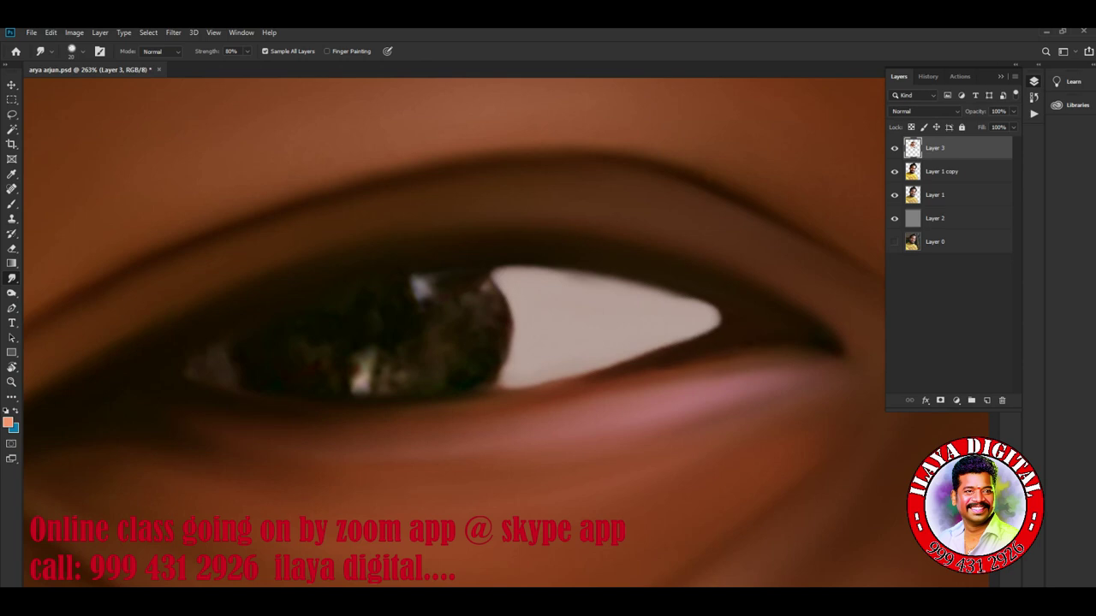
mouse_move(631, 357)
left_mouse_down()
mouse_move(515, 390)
mouse_move(559, 389)
mouse_move(510, 394)
left_mouse_up()
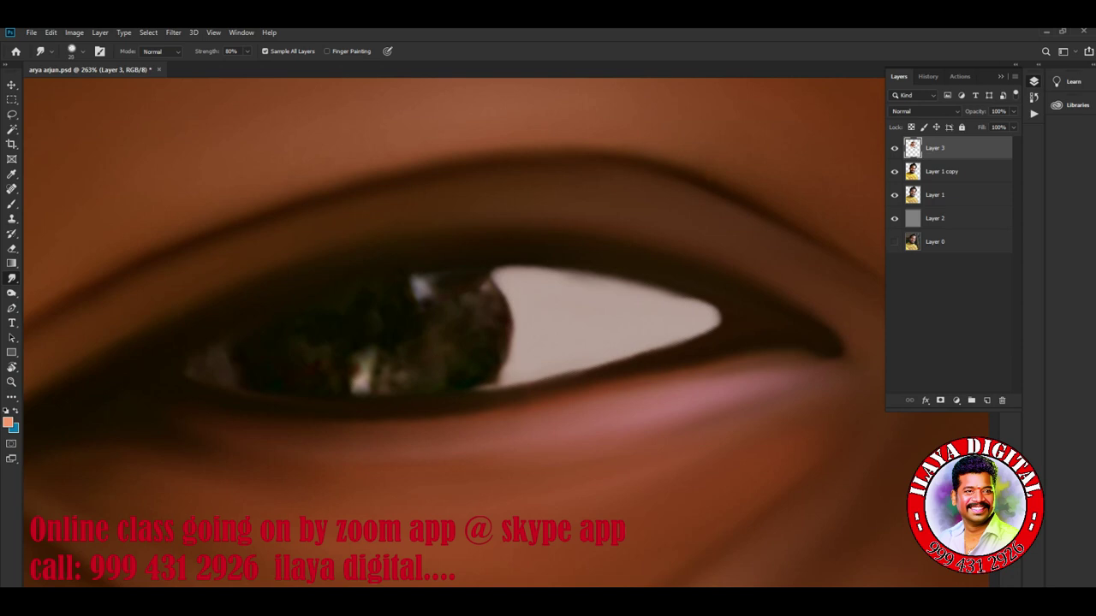
Set a light grey foreground colour and refine the eye white's corners and edges
left_click(7, 421)
left_click(806, 333)
left_click(1047, 284)
mouse_move(209, 375)
left_mouse_down()
mouse_move(221, 359)
mouse_move(202, 361)
mouse_move(233, 343)
mouse_move(227, 375)
mouse_move(214, 351)
mouse_move(181, 360)
mouse_move(209, 384)
mouse_move(252, 379)
mouse_move(235, 339)
left_mouse_up()
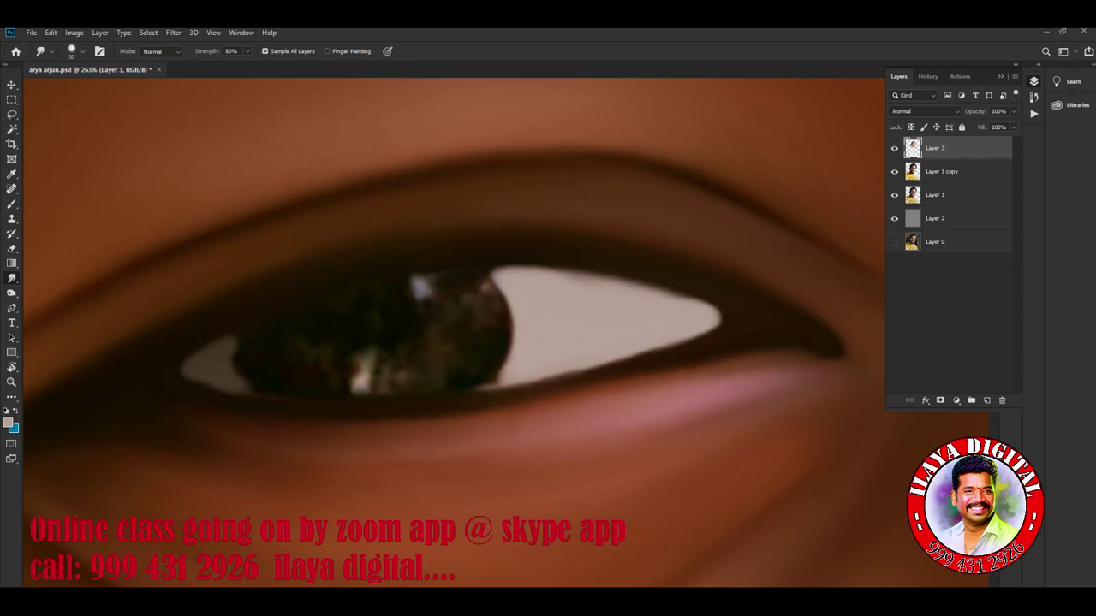
mouse_move(489, 320)
left_mouse_down()
mouse_move(505, 309)
mouse_move(485, 276)
left_mouse_up()
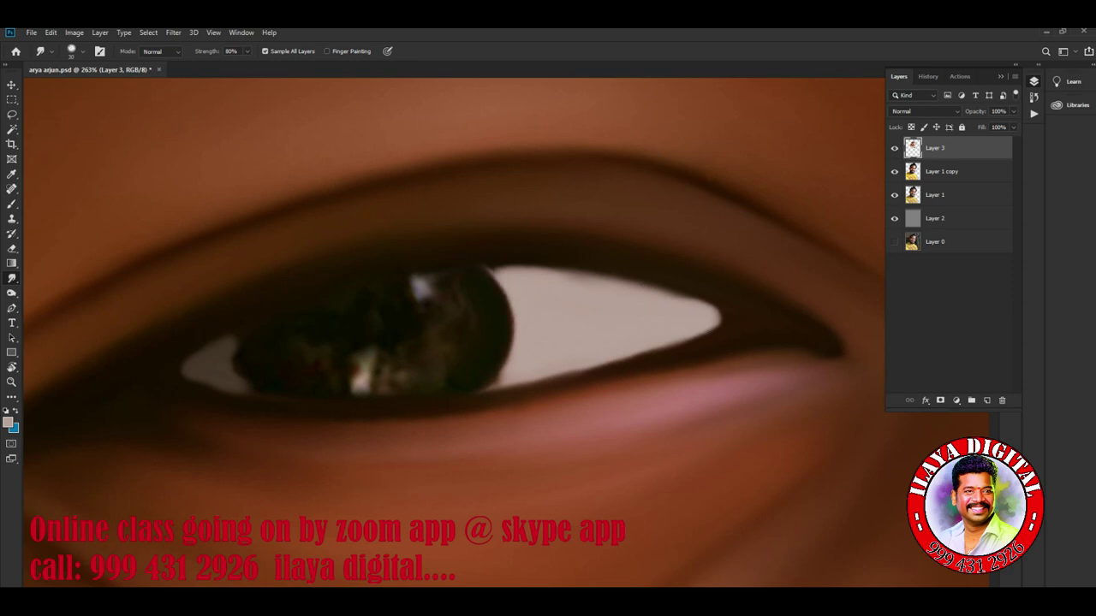
left_click_drag(488, 268, 598, 274)
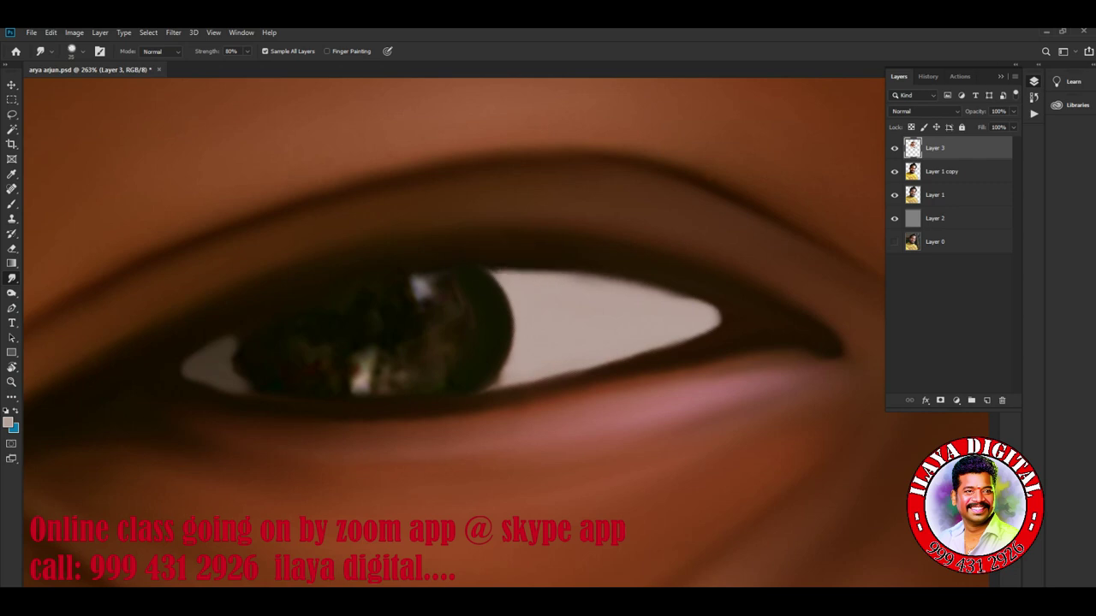
left_click_drag(727, 319, 712, 320)
Darken the iris's lower-right and left edges with a larger smudge brush
left_click_drag(505, 363, 482, 388)
left_click_drag(511, 345, 485, 392)
key("bracketright")
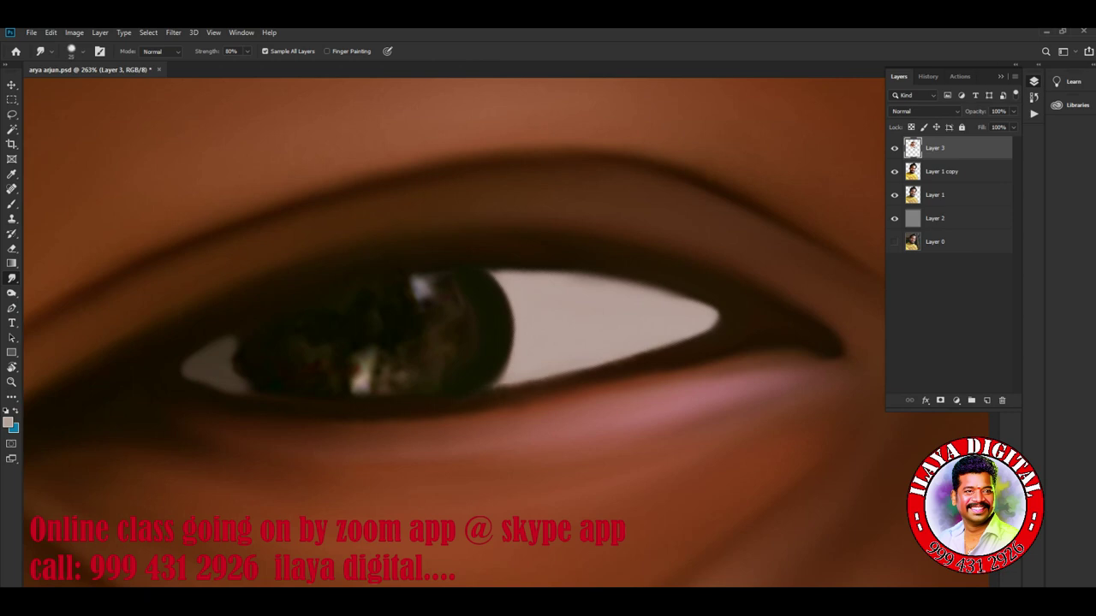
mouse_move(246, 353)
left_mouse_down()
mouse_move(233, 360)
mouse_move(234, 346)
mouse_move(237, 384)
left_mouse_up()
Smear away the iris highlights and catchlights until its interior is evenly dark
left_click_drag(407, 292, 418, 288)
mouse_move(349, 361)
left_mouse_down()
mouse_move(359, 358)
mouse_move(357, 375)
mouse_move(361, 343)
mouse_move(377, 371)
mouse_move(419, 329)
mouse_move(418, 298)
mouse_move(454, 280)
mouse_move(428, 288)
left_mouse_up()
mouse_move(387, 336)
left_mouse_down()
mouse_move(386, 317)
mouse_move(413, 294)
left_mouse_up()
mouse_move(445, 383)
left_mouse_down()
mouse_move(375, 349)
mouse_move(367, 376)
left_mouse_up()
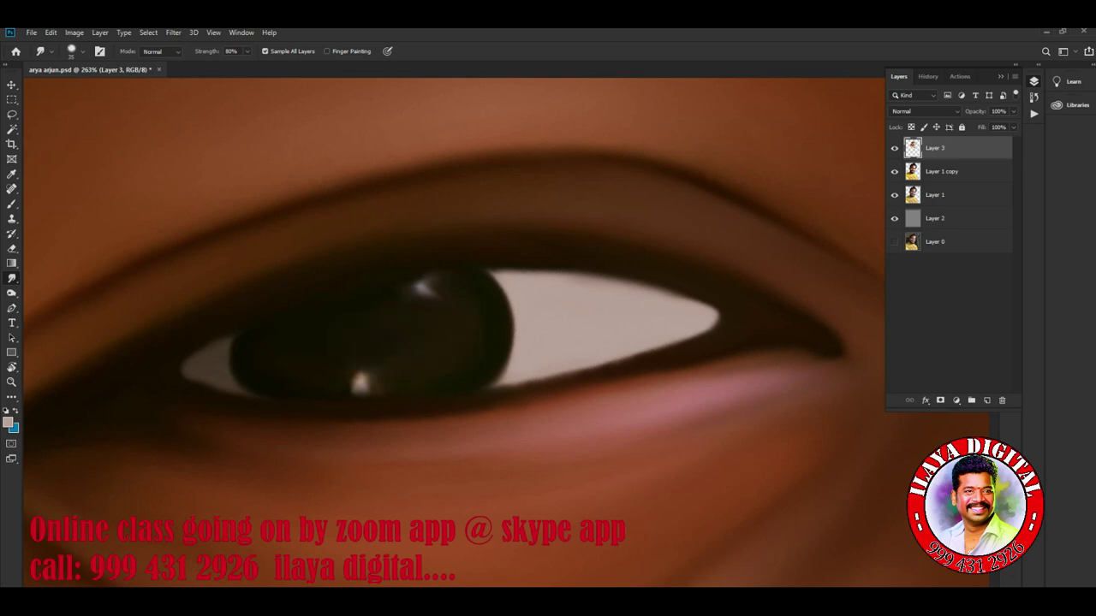
mouse_move(435, 285)
left_mouse_down()
mouse_move(413, 289)
mouse_move(428, 296)
left_mouse_up()
mouse_move(381, 370)
left_mouse_down()
mouse_move(352, 383)
mouse_move(366, 382)
left_mouse_up()
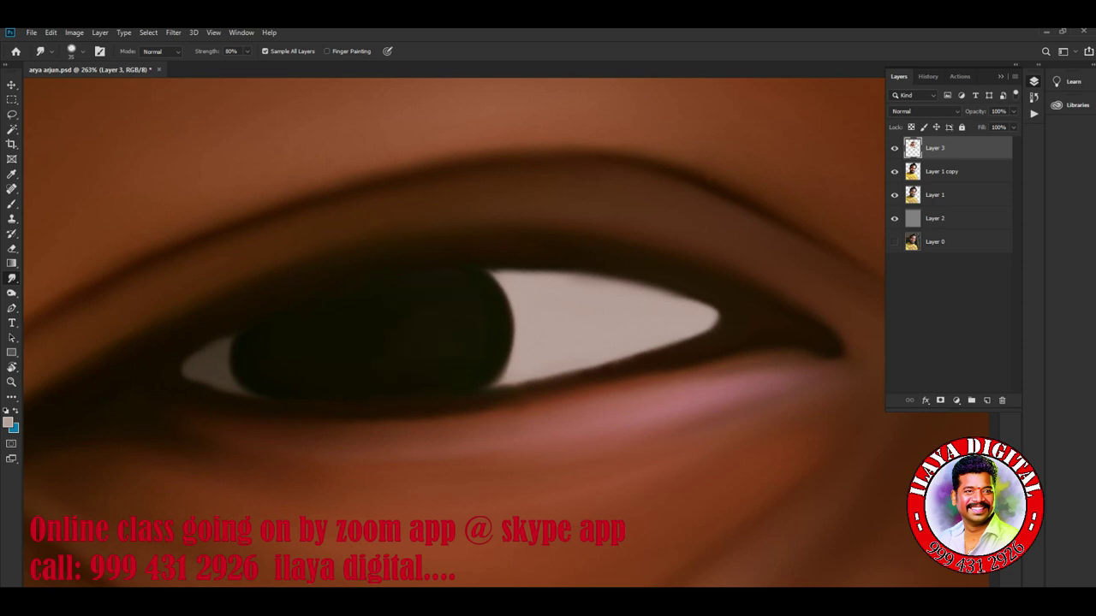
key("b")
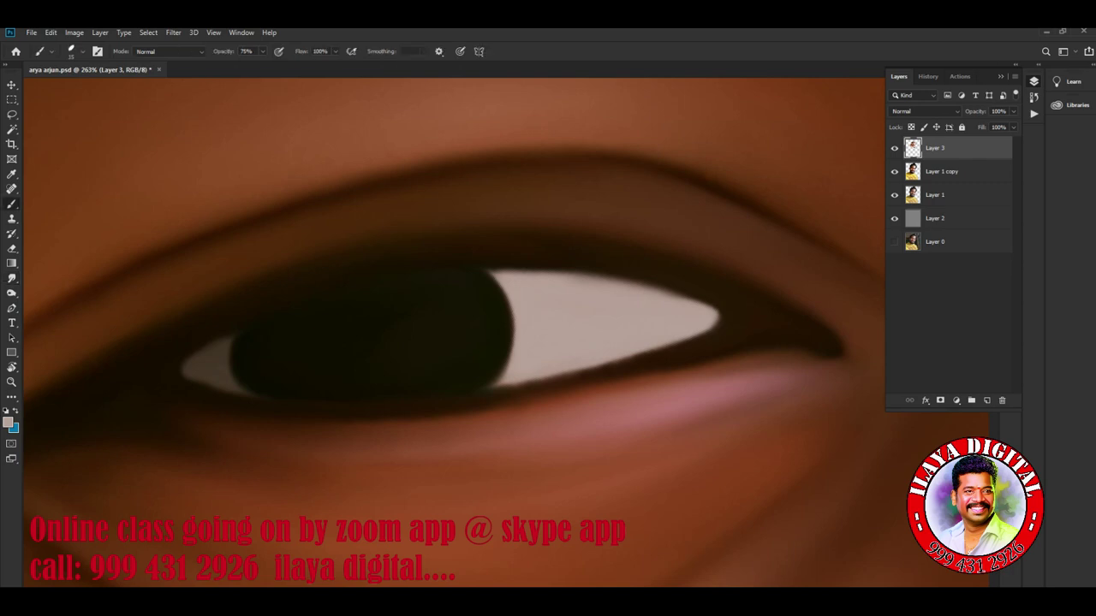
Set a near-white foreground and paint two small highlights in the pupil
key("i")
left_click(9, 421)
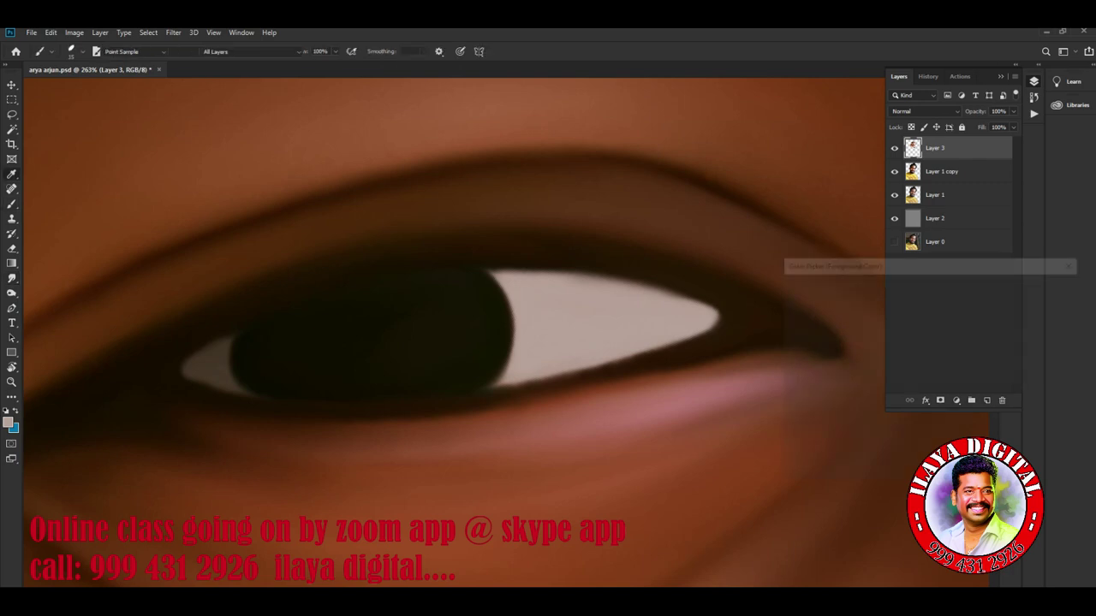
left_click(797, 298)
key("Return")
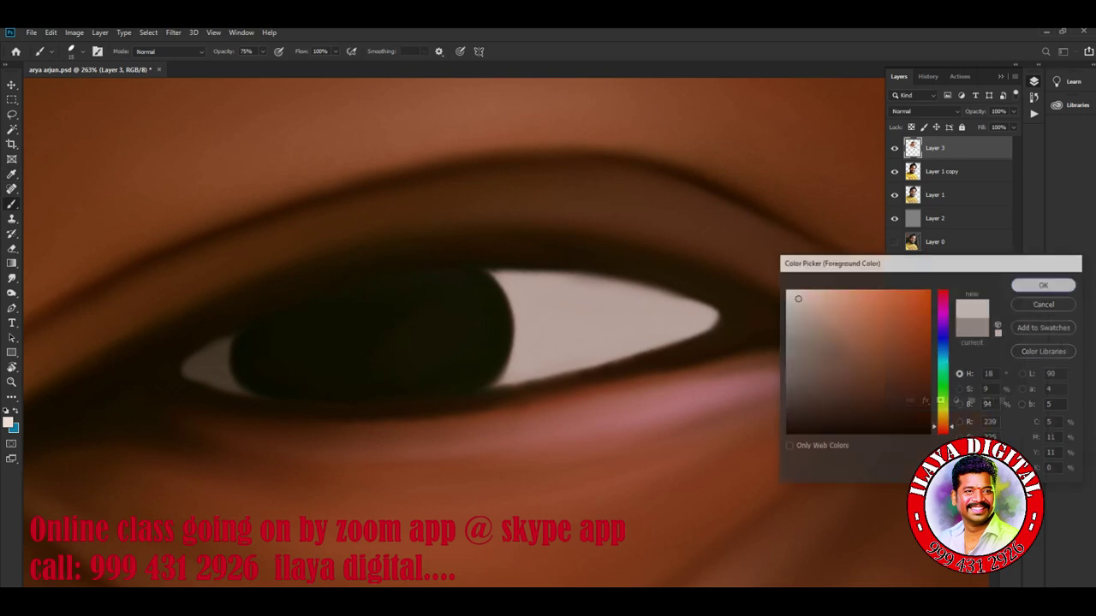
left_click_drag(363, 391, 385, 376)
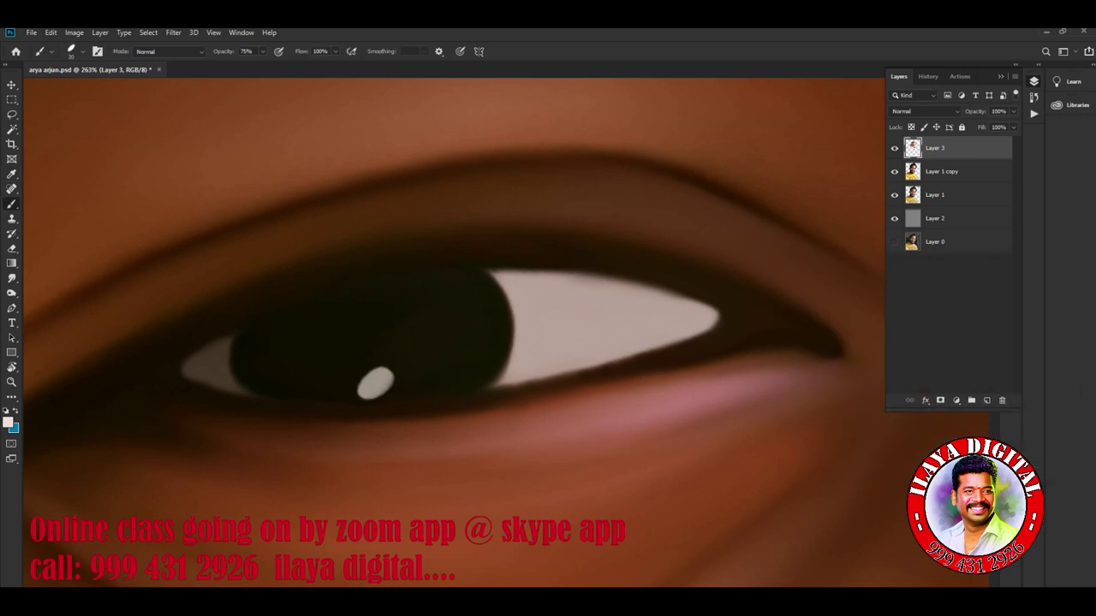
left_click_drag(409, 287, 434, 295)
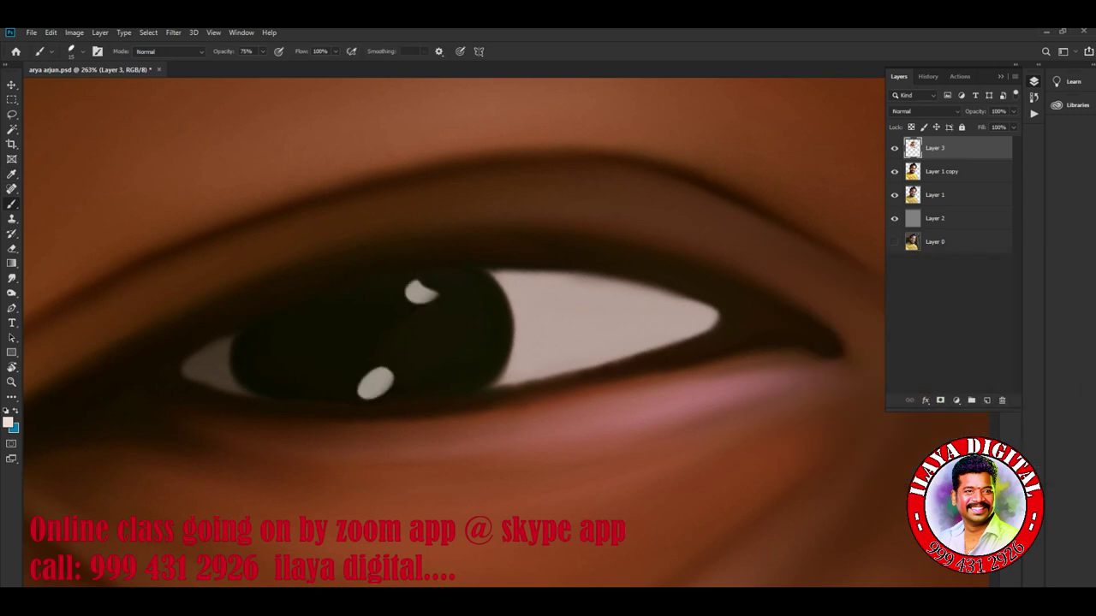
Zoom in, fill the upper highlight into a bright oval and brighten the lower one
scroll(454, 334, "down", 10)
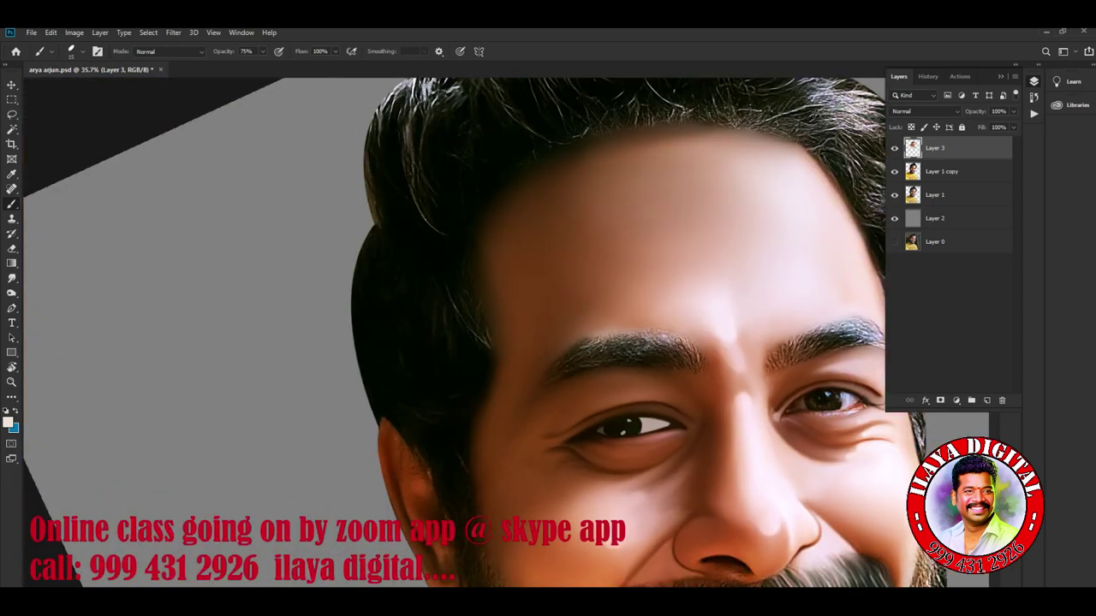
scroll(376, 321, "up", 8)
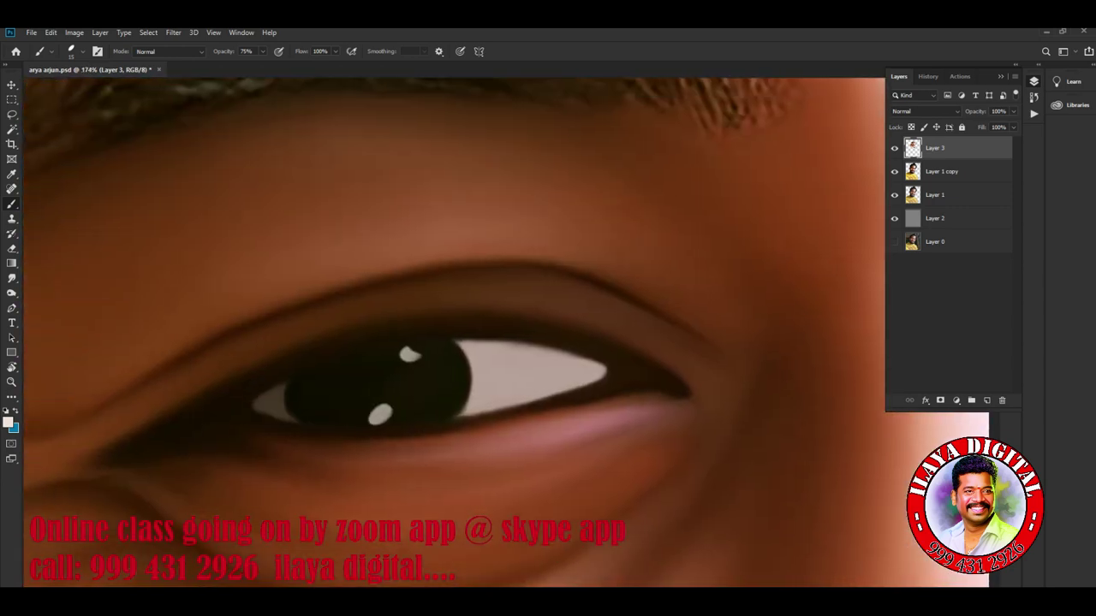
scroll(437, 405, "up", 3)
left_click(388, 304)
left_click(397, 307)
mouse_move(398, 306)
left_mouse_down()
mouse_move(377, 330)
mouse_move(404, 315)
mouse_move(363, 331)
mouse_move(403, 330)
mouse_move(415, 296)
left_mouse_up()
left_click_drag(365, 333, 416, 294)
left_click_drag(314, 437, 351, 409)
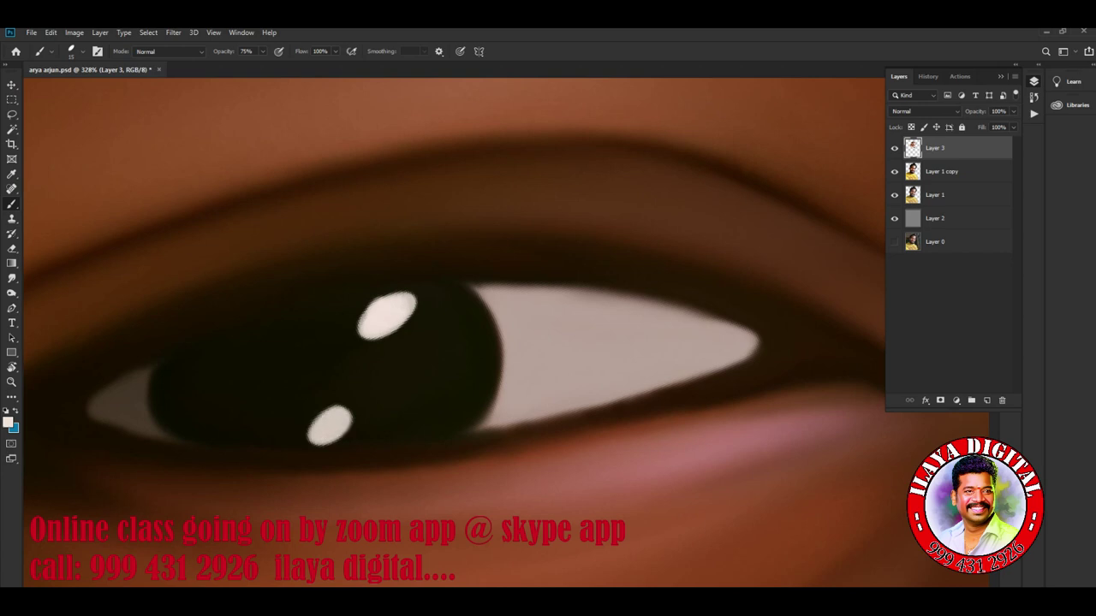
Zoom out to the whole face and shift the view so the face sits left
key("ctrl+0")
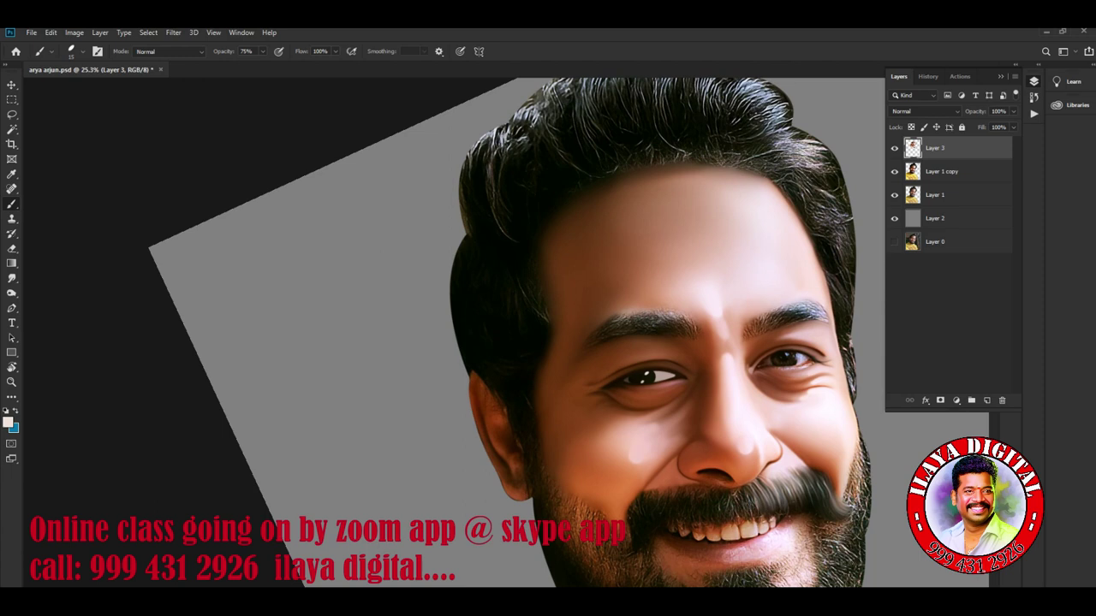
scroll(548, 334, "up", 3, "alt")
scroll(547, 334, "down", 4, "alt")
left_click_drag(685, 342, 424, 325)
scroll(479, 367, "up", 3, "alt")
scroll(479, 368, "up", 3, "alt")
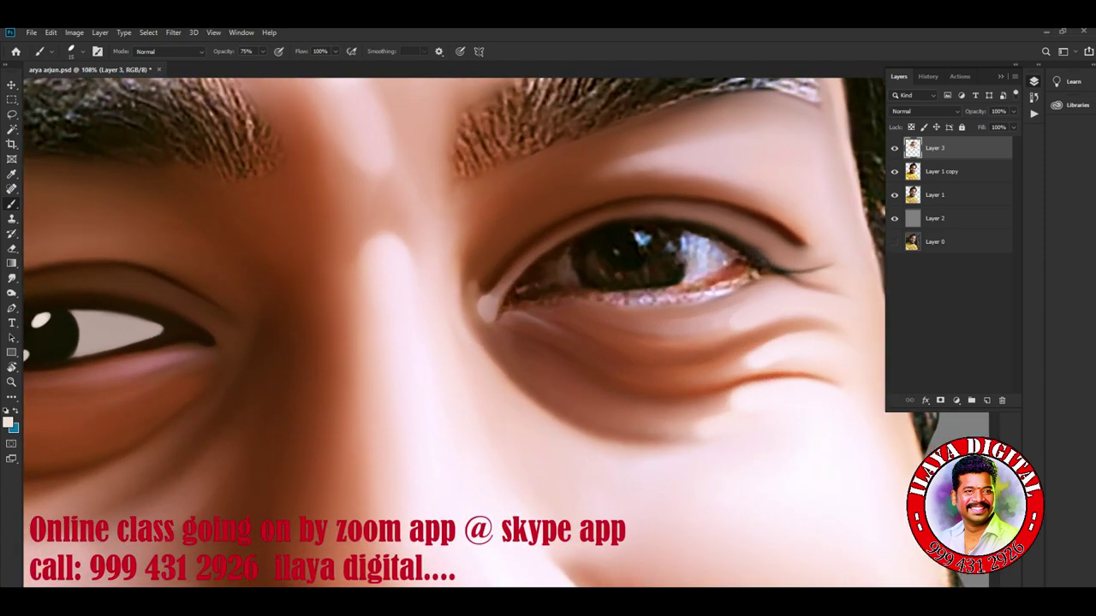
Return to Smudge and darken the outer lash line, inner upper lid and lower lid line
scroll(629, 257, "up", 3, "alt")
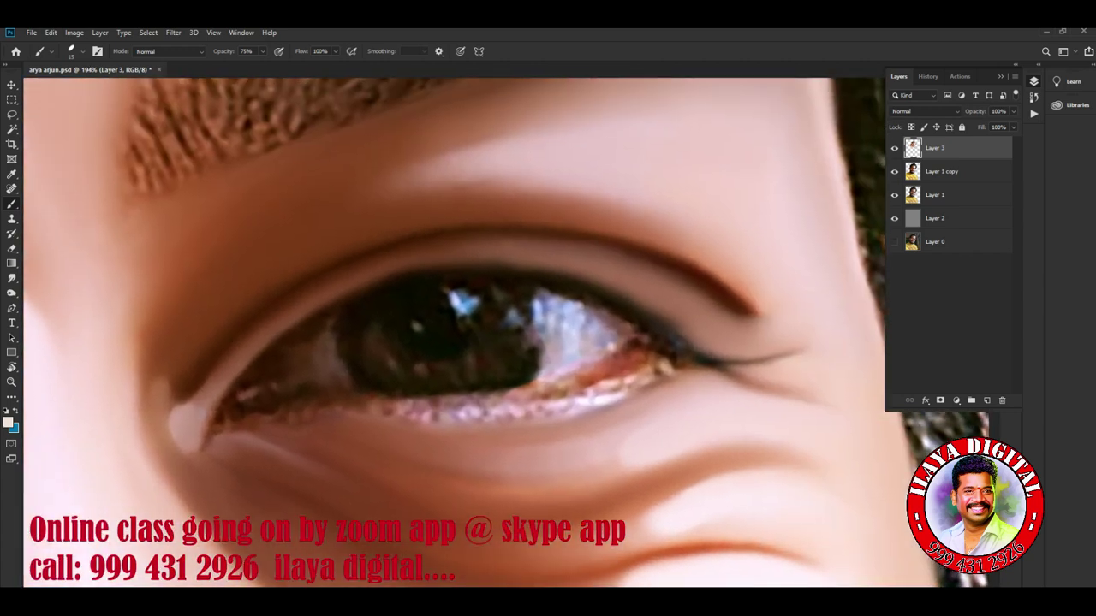
key("r")
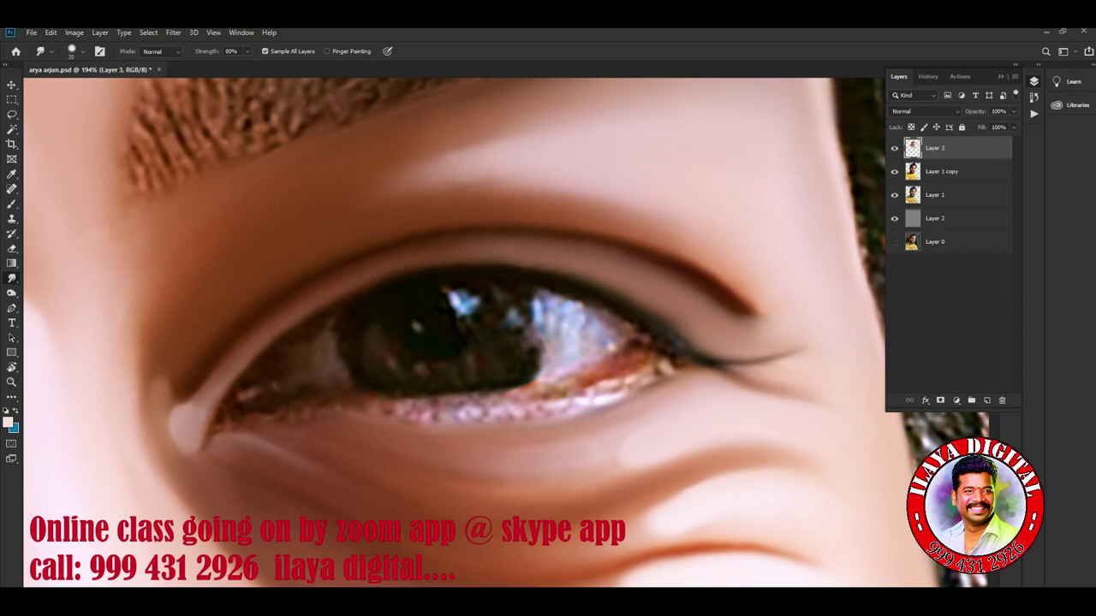
left_click_drag(673, 341, 727, 366)
mouse_move(342, 301)
left_mouse_down()
mouse_move(289, 325)
mouse_move(225, 407)
left_mouse_up()
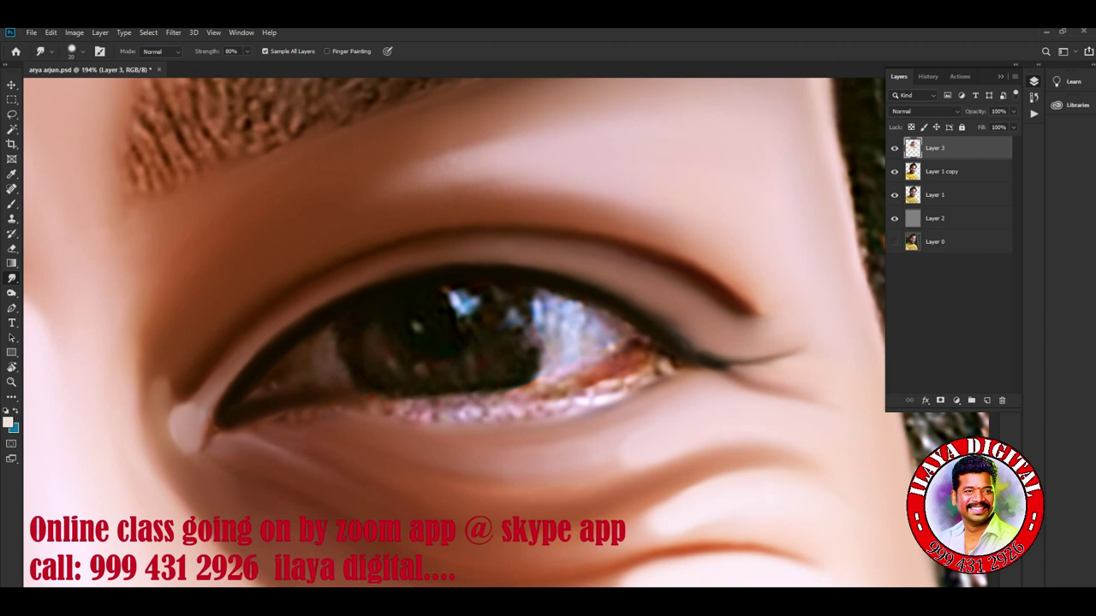
left_click_drag(355, 399, 518, 391)
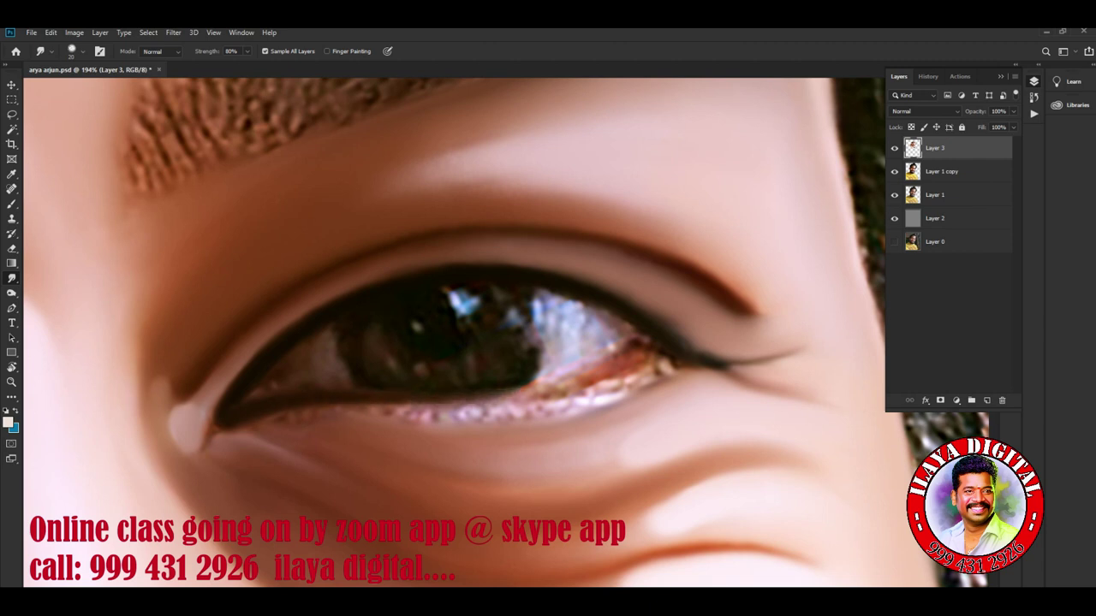
Blend the inner lower-lid corner into a dark, smooth stroke
left_click_drag(664, 347, 544, 387)
mouse_move(620, 358)
left_mouse_down()
mouse_move(529, 394)
mouse_move(462, 399)
mouse_move(545, 382)
left_mouse_up()
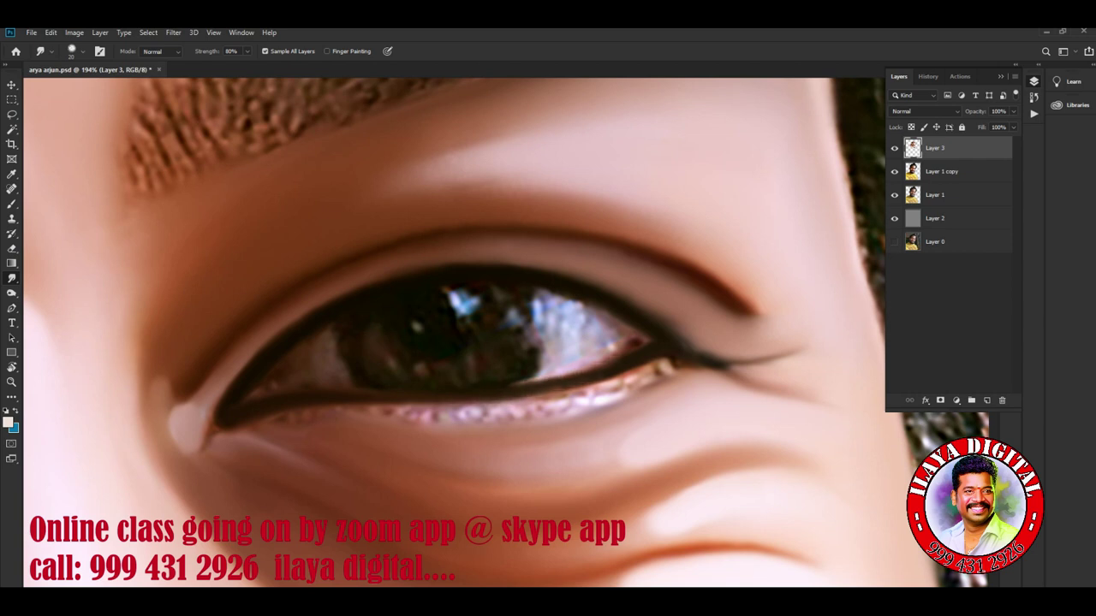
left_click_drag(620, 358, 510, 385)
left_click_drag(597, 366, 476, 389)
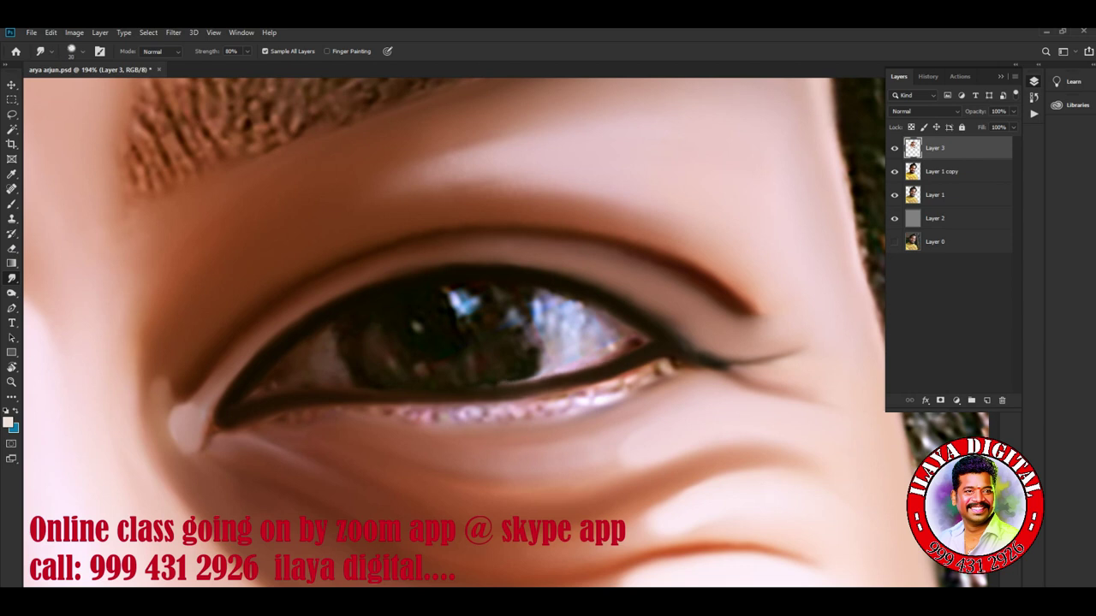
Smooth and brighten the eye white and even the tone along the lower lid edge
mouse_move(336, 354)
left_mouse_down()
mouse_move(284, 382)
mouse_move(309, 384)
mouse_move(264, 387)
mouse_move(273, 368)
left_mouse_up()
mouse_move(334, 332)
left_mouse_down()
mouse_move(311, 346)
mouse_move(325, 384)
mouse_move(269, 387)
left_mouse_up()
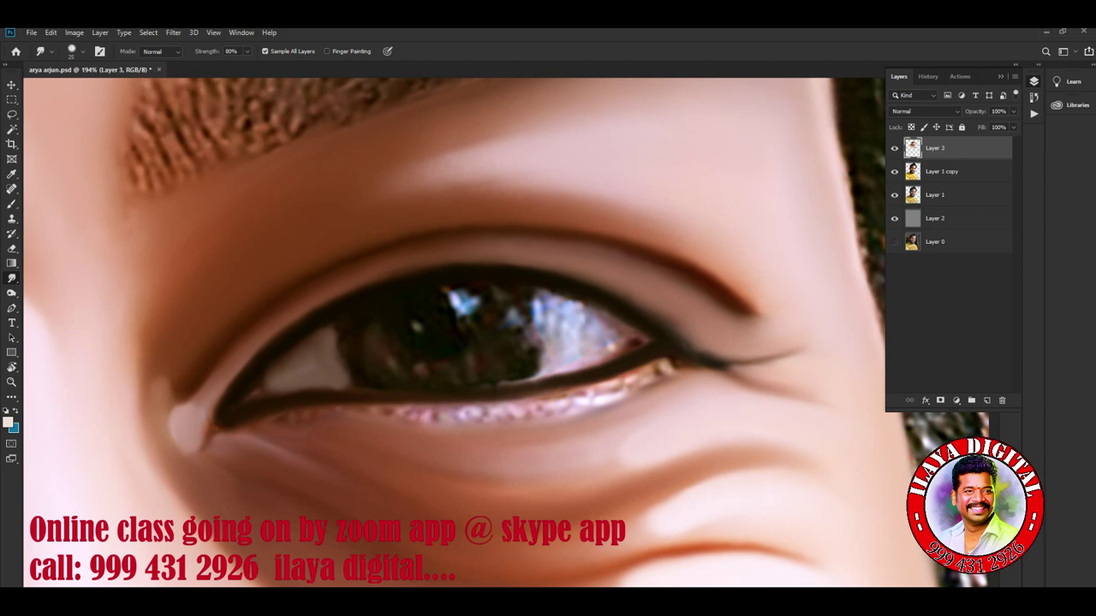
left_click_drag(337, 329, 332, 340)
left_click_drag(271, 384, 260, 387)
left_click_drag(295, 392, 283, 392)
left_click_drag(364, 383, 344, 387)
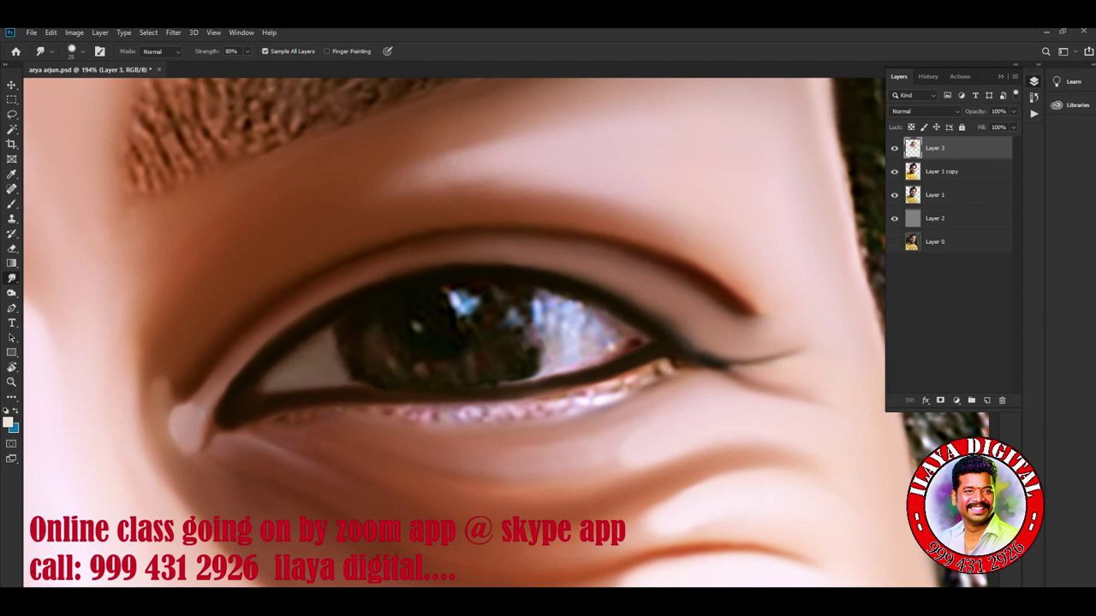
Darken and smooth the iris edges and interior, soften its highlight, and wipe the red blemish
mouse_move(339, 336)
left_mouse_down()
mouse_move(331, 344)
mouse_move(330, 334)
left_mouse_up()
mouse_move(367, 384)
left_mouse_down()
mouse_move(337, 359)
mouse_move(346, 377)
mouse_move(377, 329)
left_mouse_up()
left_click_drag(417, 369, 418, 368)
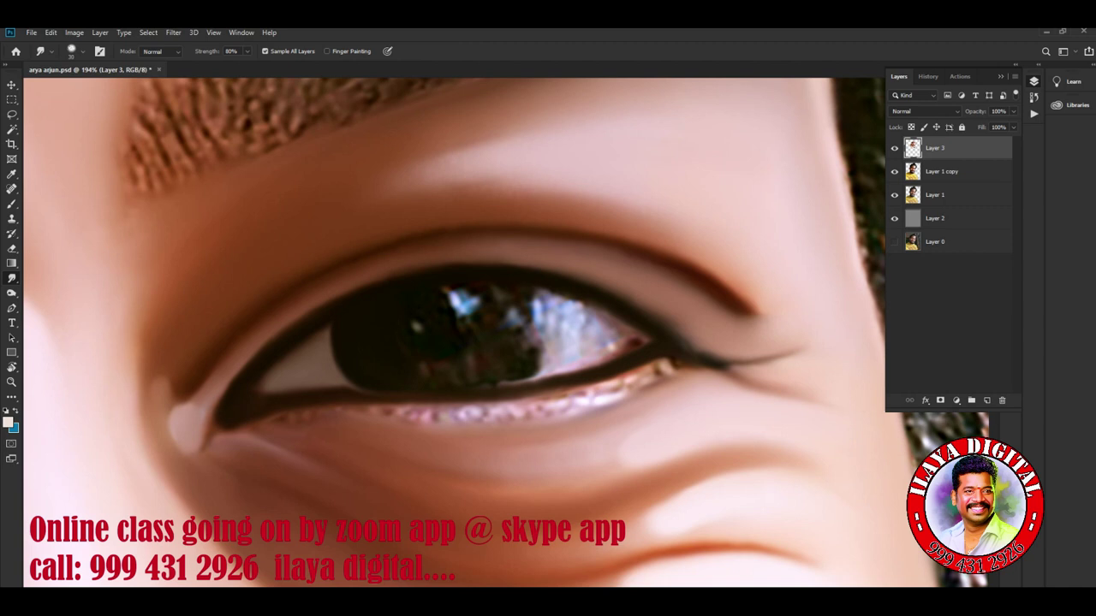
mouse_move(349, 387)
left_mouse_down()
mouse_move(374, 387)
mouse_move(347, 380)
left_mouse_up()
left_click_drag(416, 320, 423, 345)
mouse_move(447, 291)
left_mouse_down()
mouse_move(447, 377)
mouse_move(519, 378)
left_mouse_up()
mouse_move(585, 337)
left_mouse_down()
mouse_move(538, 297)
mouse_move(642, 340)
left_mouse_up()
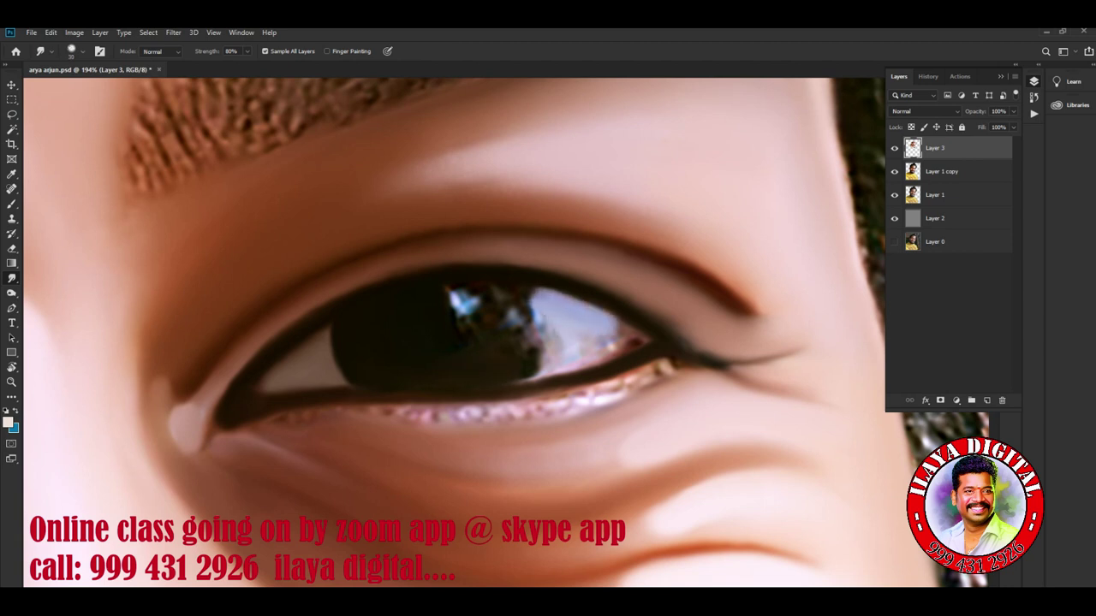
mouse_move(575, 325)
left_mouse_down()
mouse_move(546, 339)
mouse_move(534, 373)
left_mouse_up()
mouse_move(583, 355)
left_mouse_down()
mouse_move(621, 347)
mouse_move(630, 358)
mouse_move(642, 326)
mouse_move(620, 349)
mouse_move(640, 330)
mouse_move(654, 350)
mouse_move(622, 373)
left_mouse_up()
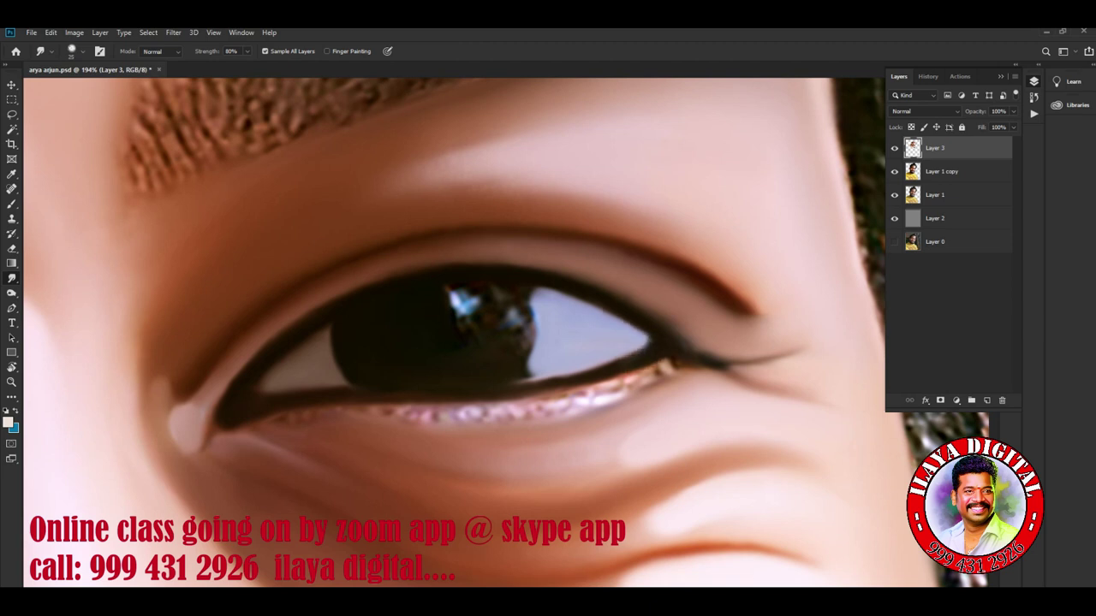
Darken the eye white's edges and smudge the pupil's bright specks and blue catchlight away
left_click_drag(649, 336, 640, 355)
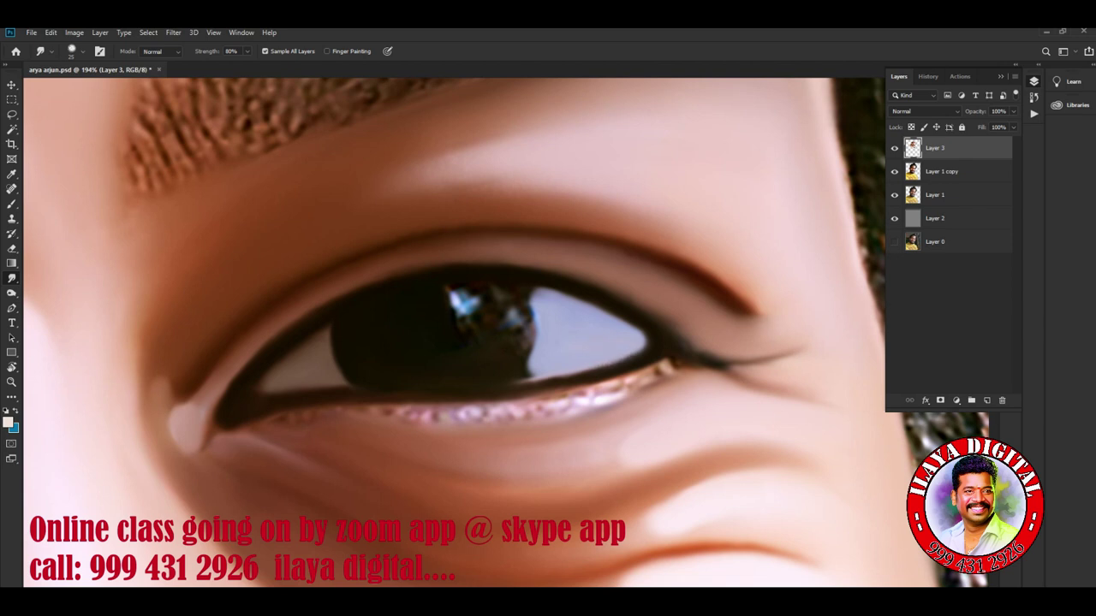
left_click_drag(518, 382, 548, 377)
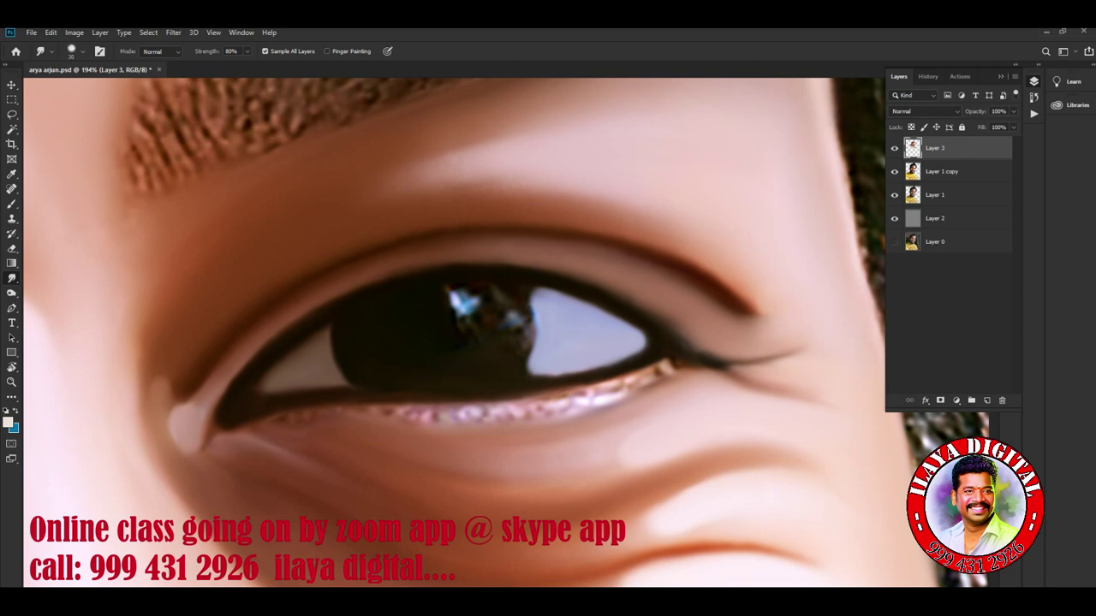
mouse_move(497, 296)
left_mouse_down()
mouse_move(514, 319)
mouse_move(531, 312)
mouse_move(518, 324)
mouse_move(539, 321)
mouse_move(514, 342)
left_mouse_up()
mouse_move(539, 291)
left_mouse_down()
mouse_move(539, 334)
mouse_move(518, 355)
mouse_move(527, 379)
left_mouse_up()
mouse_move(541, 334)
left_mouse_down()
mouse_move(524, 381)
mouse_move(613, 362)
left_mouse_up()
mouse_move(449, 295)
left_mouse_down()
mouse_move(496, 329)
mouse_move(471, 356)
left_mouse_up()
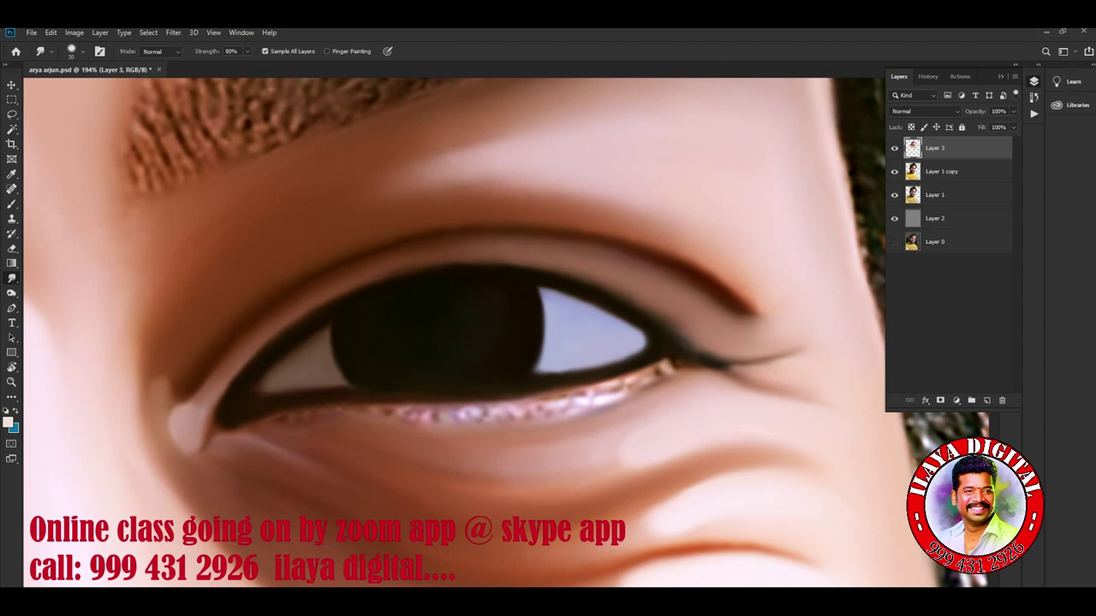
Lengthen the outer eyeliner wing and blend the speckled lower lash line into a smooth band
mouse_move(566, 403)
left_mouse_down()
mouse_move(699, 354)
mouse_move(745, 368)
left_mouse_up()
mouse_move(692, 344)
left_mouse_down()
mouse_move(776, 366)
mouse_move(652, 369)
mouse_move(476, 416)
left_mouse_up()
left_click_drag(558, 407, 452, 415)
mouse_move(659, 381)
left_mouse_down()
mouse_move(545, 402)
mouse_move(355, 411)
left_mouse_up()
left_click_drag(445, 416, 300, 416)
left_click_drag(539, 402, 416, 414)
left_click_drag(608, 393, 394, 419)
mouse_move(668, 383)
left_mouse_down()
mouse_move(562, 395)
mouse_move(616, 394)
left_mouse_up()
left_click_drag(556, 414, 316, 419)
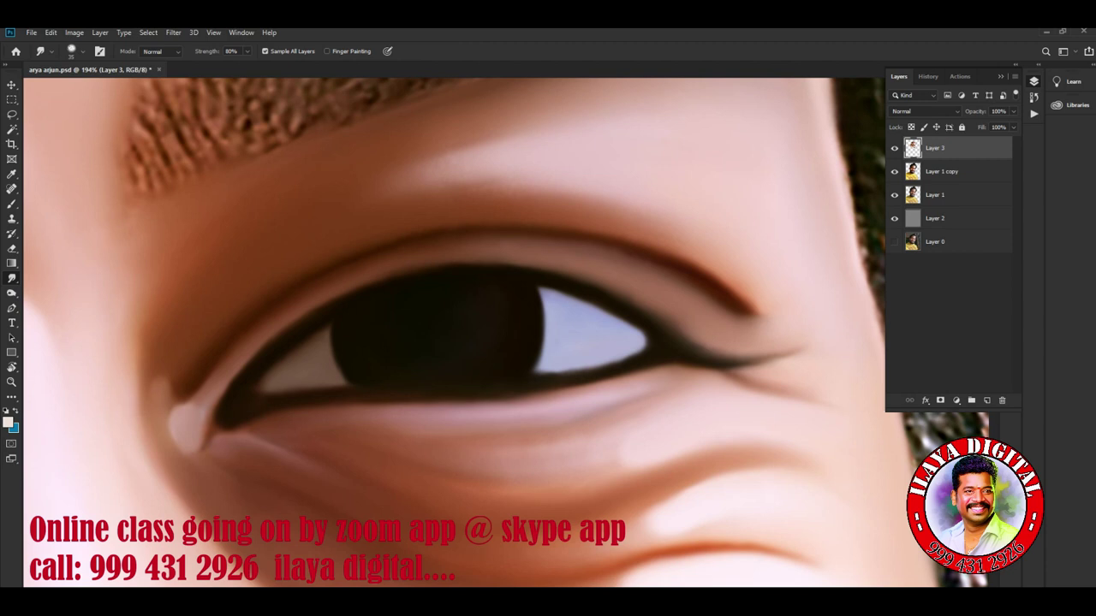
Brush white catchlights onto the upper and lower iris, redoing the lower one larger and brighter
key("b")
key("bracketright")
left_click_drag(426, 377, 443, 378)
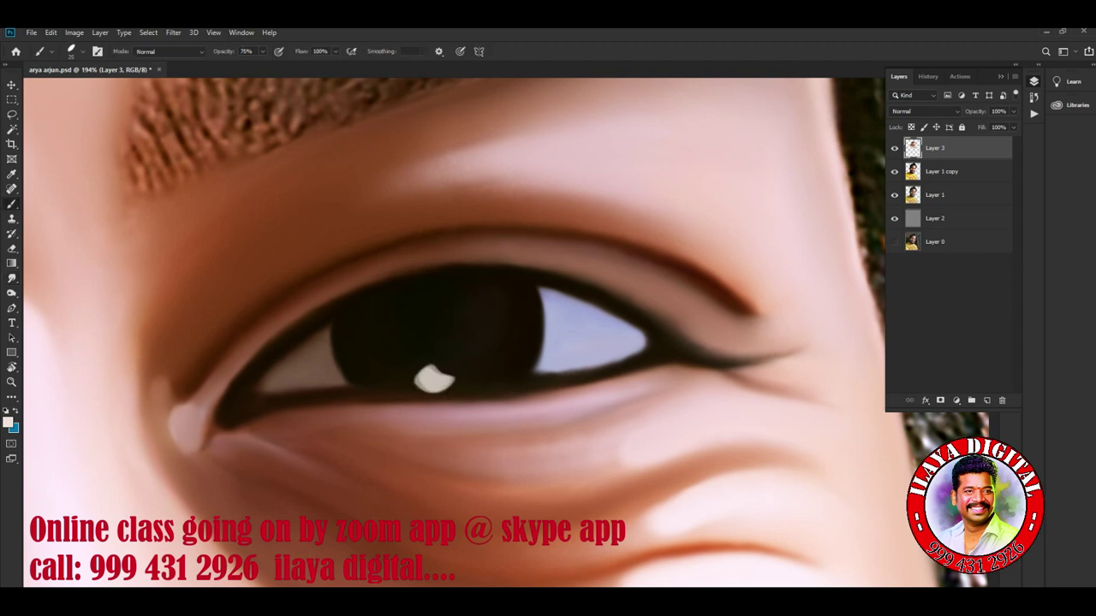
left_click_drag(447, 301, 479, 286)
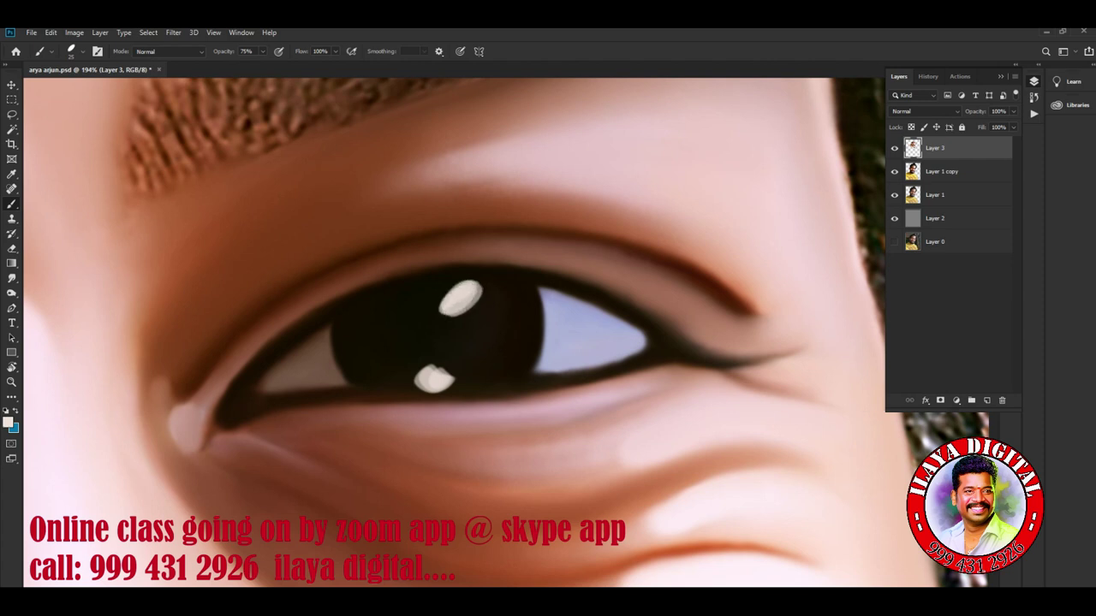
left_click_drag(428, 378, 441, 366)
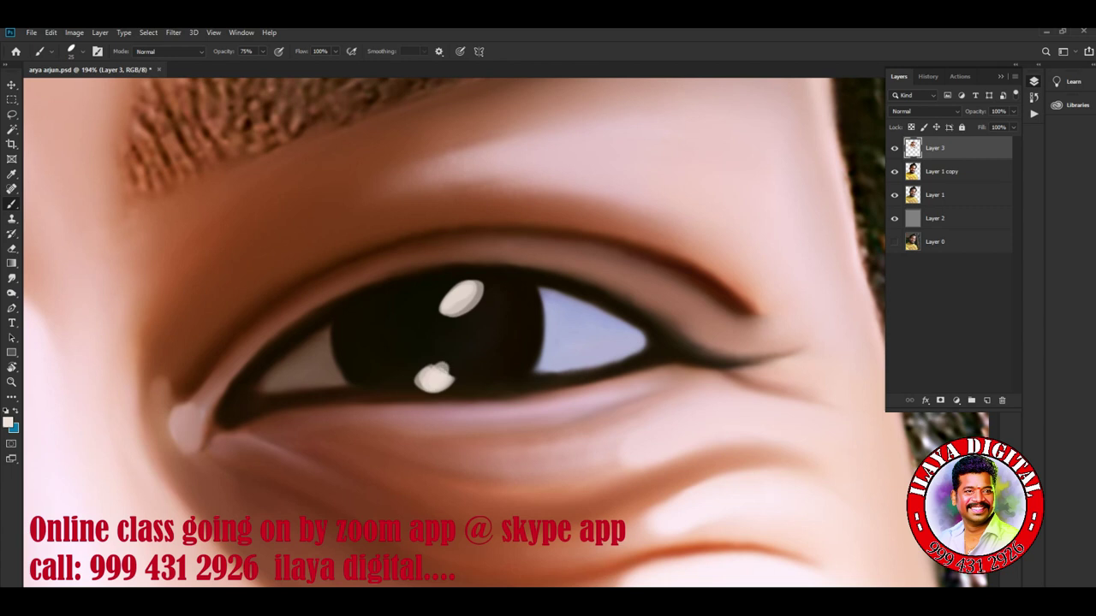
key("ctrl+z")
key("ctrl+z")
mouse_move(428, 378)
left_mouse_down()
mouse_move(457, 367)
mouse_move(454, 358)
left_mouse_up()
left_click_drag(420, 391, 432, 381)
Zoom to the nose and smudge-blend the skin just under the nostril
scroll(624, 368, "down", 5)
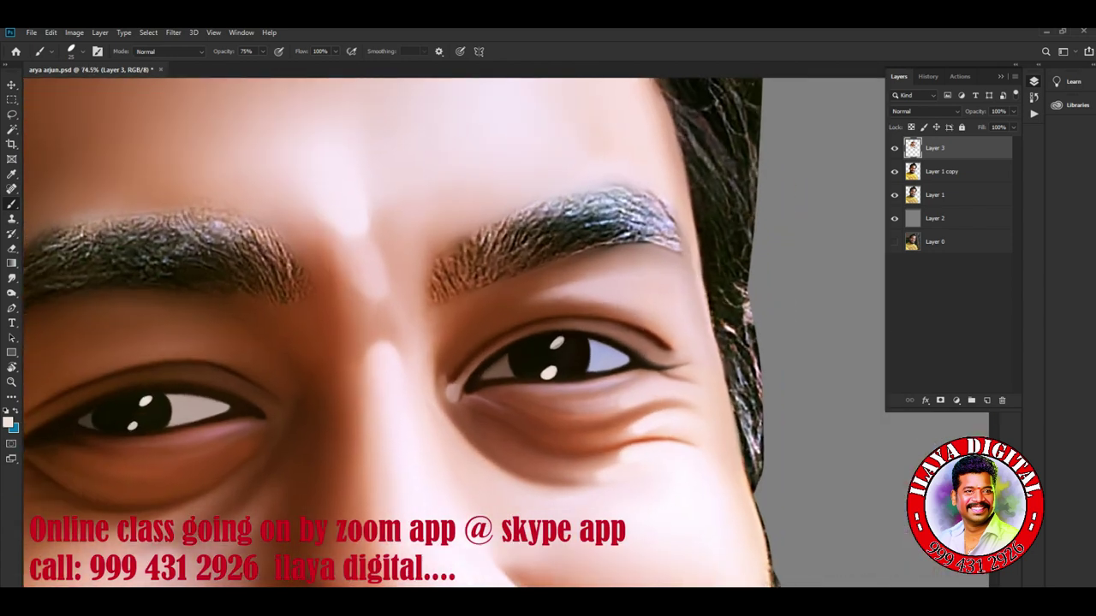
scroll(624, 368, "down", 4)
scroll(624, 368, "down", 3)
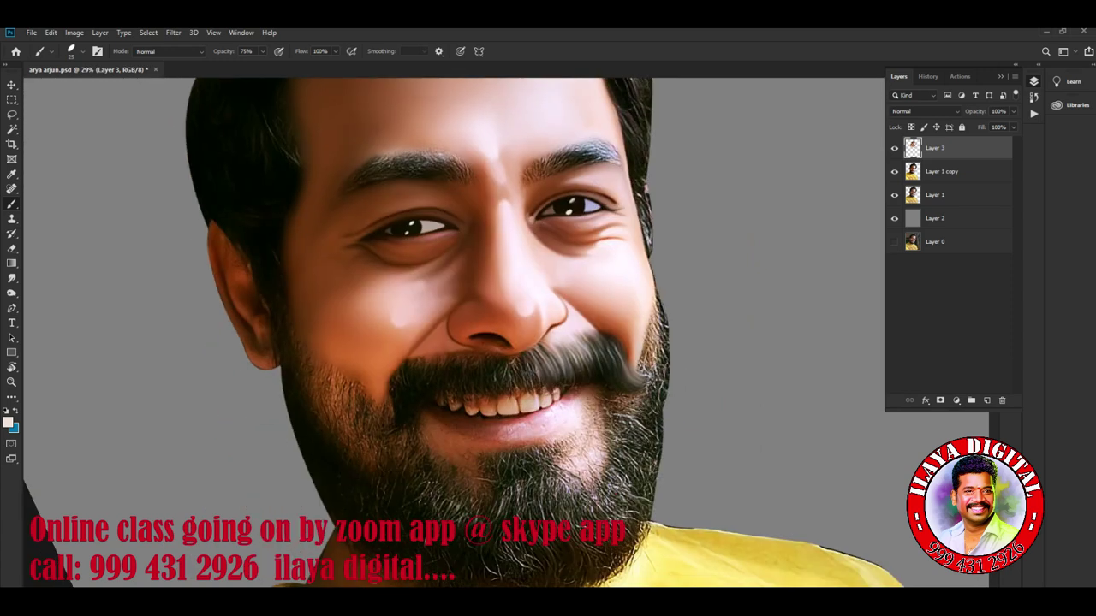
scroll(582, 381, "up", 2)
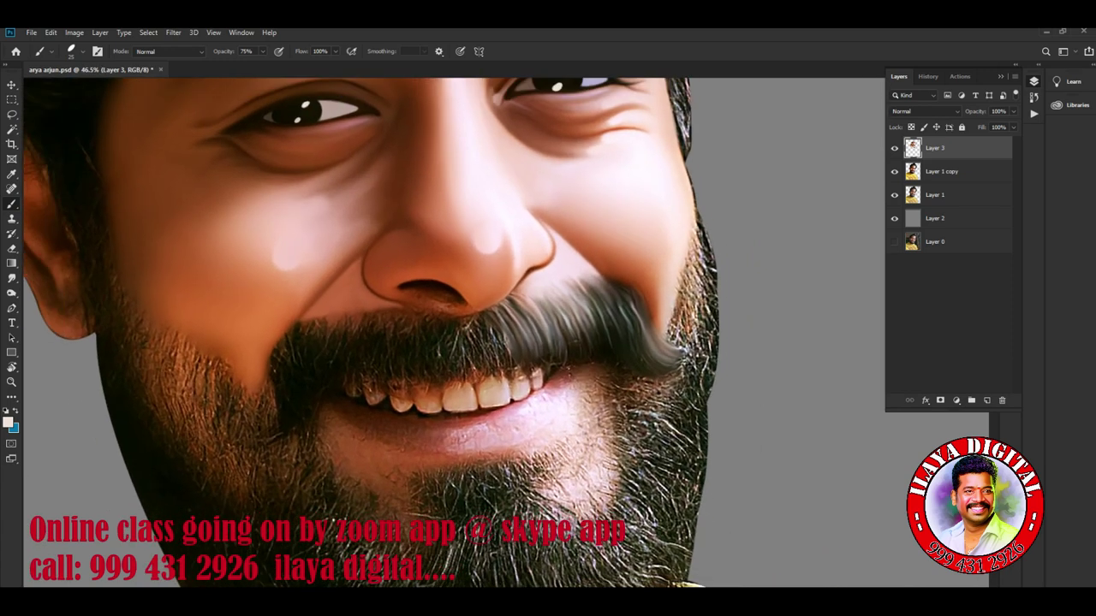
scroll(423, 343, "up", 2)
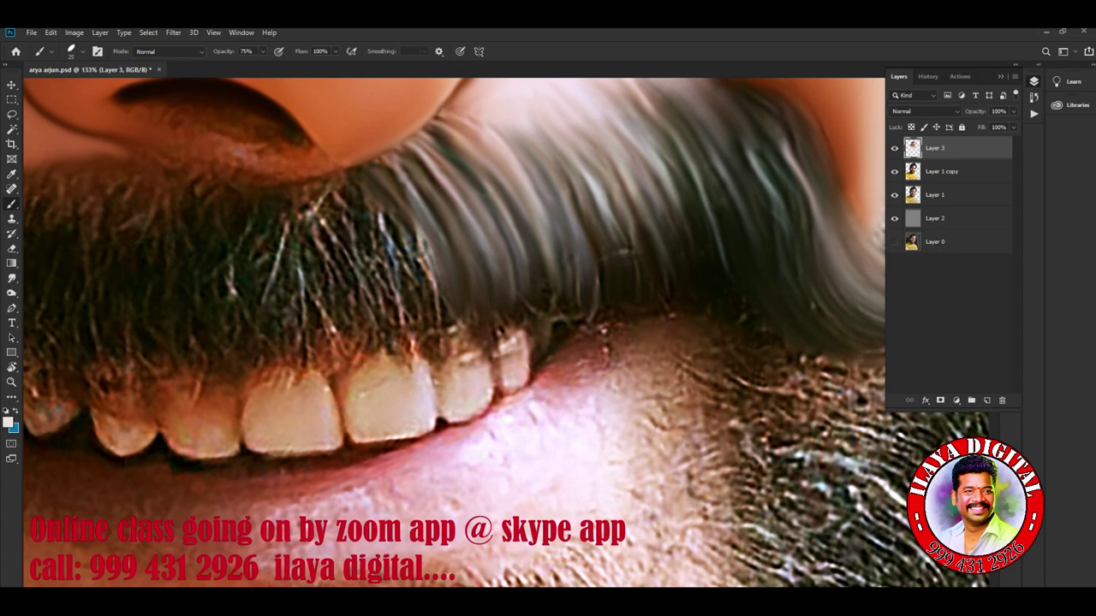
scroll(424, 257, "up", 2)
left_click(12, 279)
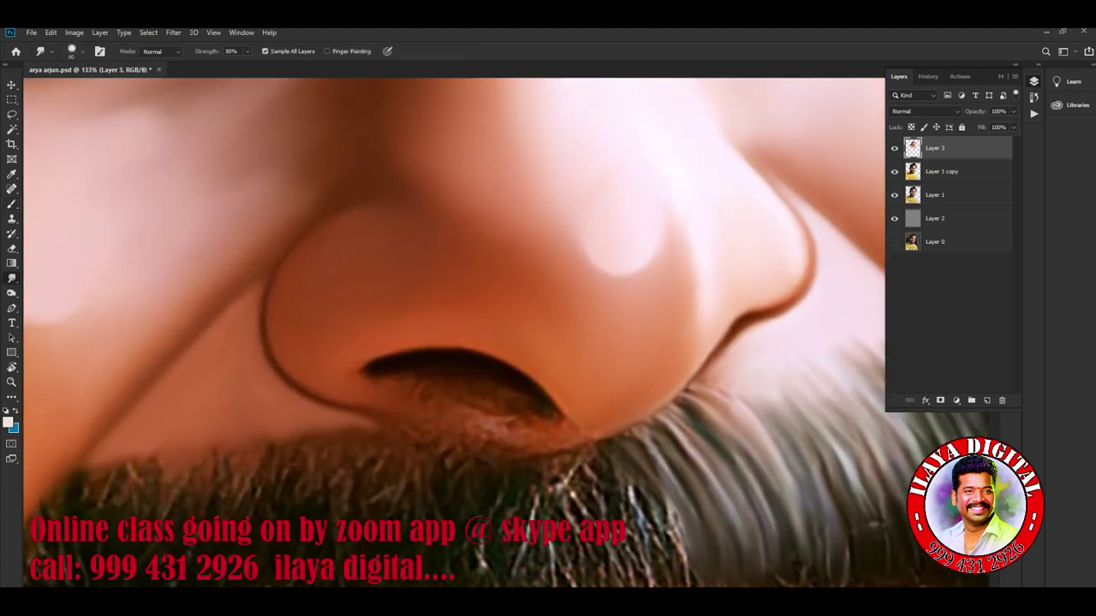
scroll(677, 441, "down", 2)
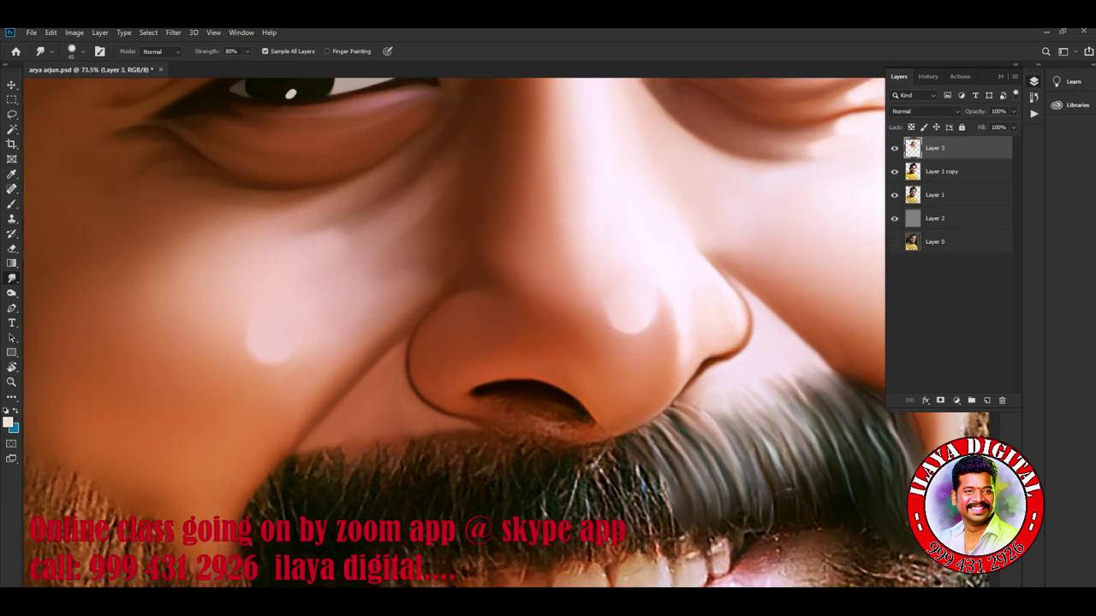
scroll(531, 360, "up", 3)
scroll(531, 359, "down", 1)
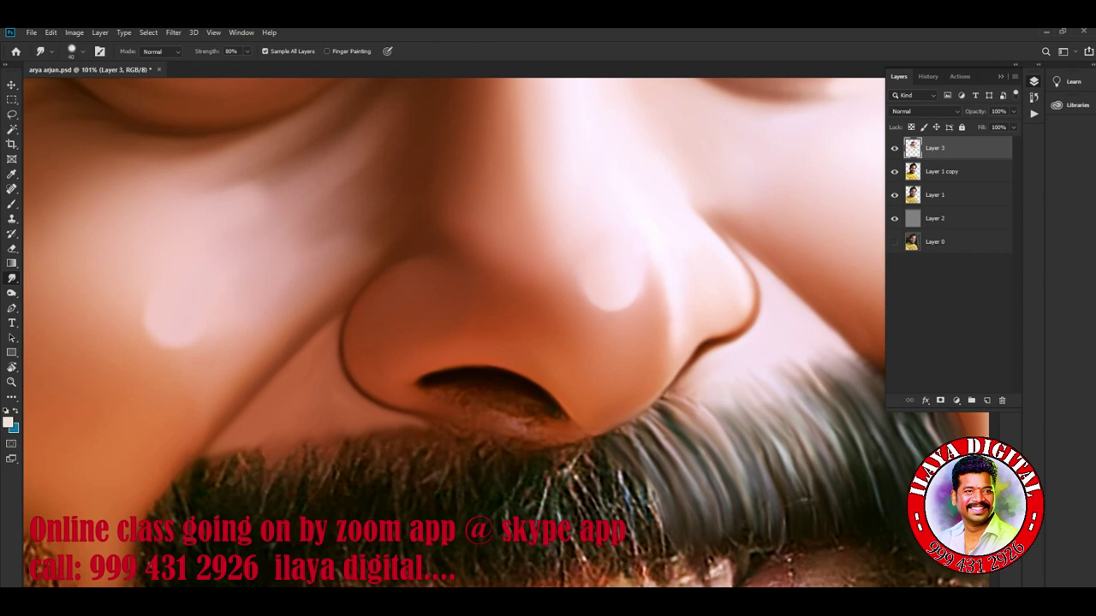
left_click_drag(495, 420, 475, 415)
left_click_drag(520, 424, 528, 429)
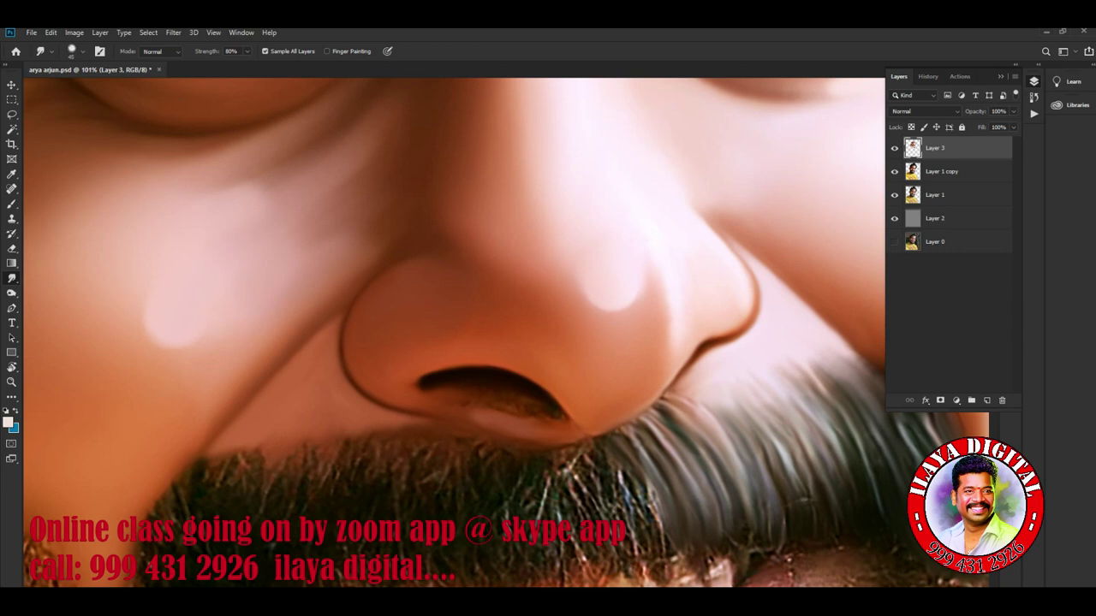
Darken and extend the nostril's right tip, brighten below it, and smear its left tip outward
left_click_drag(559, 404, 562, 416)
left_click_drag(567, 413, 580, 433)
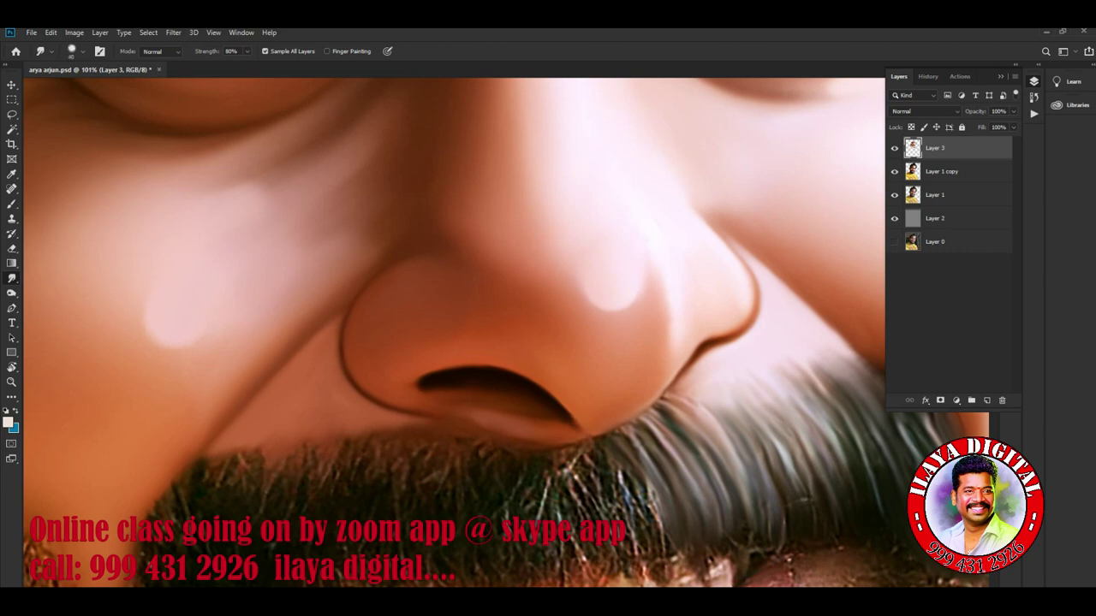
left_click_drag(469, 421, 476, 424)
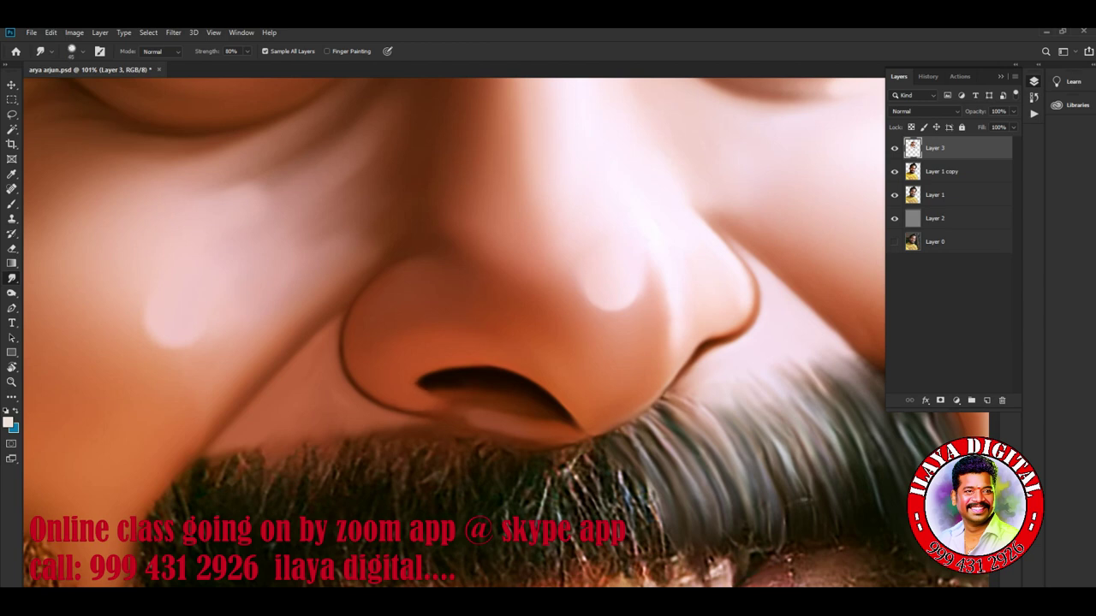
mouse_move(428, 381)
left_mouse_down()
mouse_move(416, 387)
mouse_move(454, 406)
left_mouse_up()
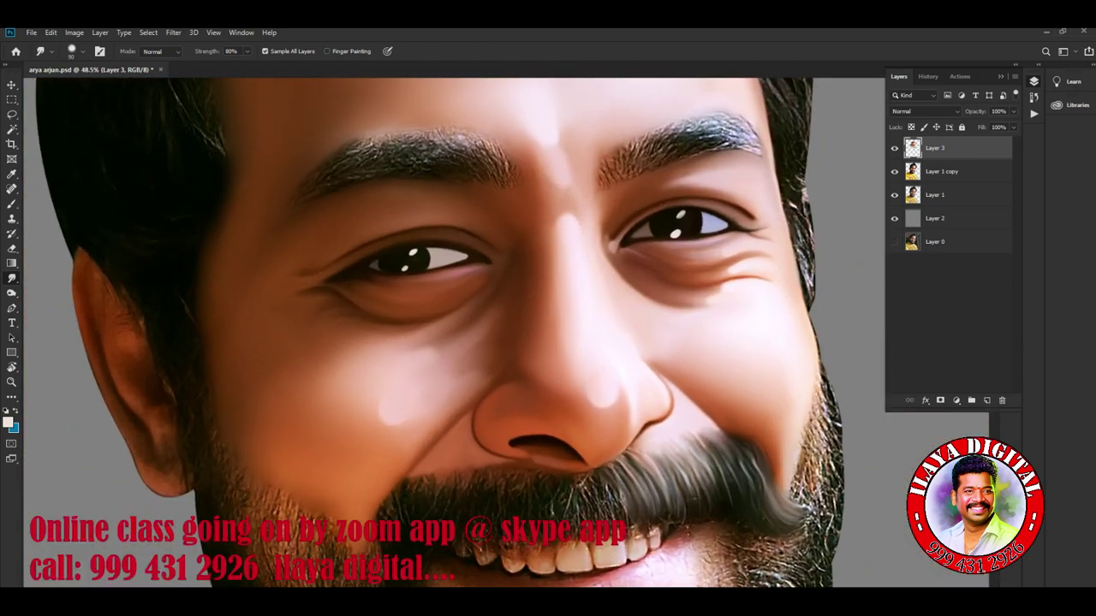
Zoom in and blend the top edge of the moustache with a leftward smudge
scroll(445, 556, "up", 2)
scroll(445, 556, "up", 2)
scroll(445, 557, "up", 2)
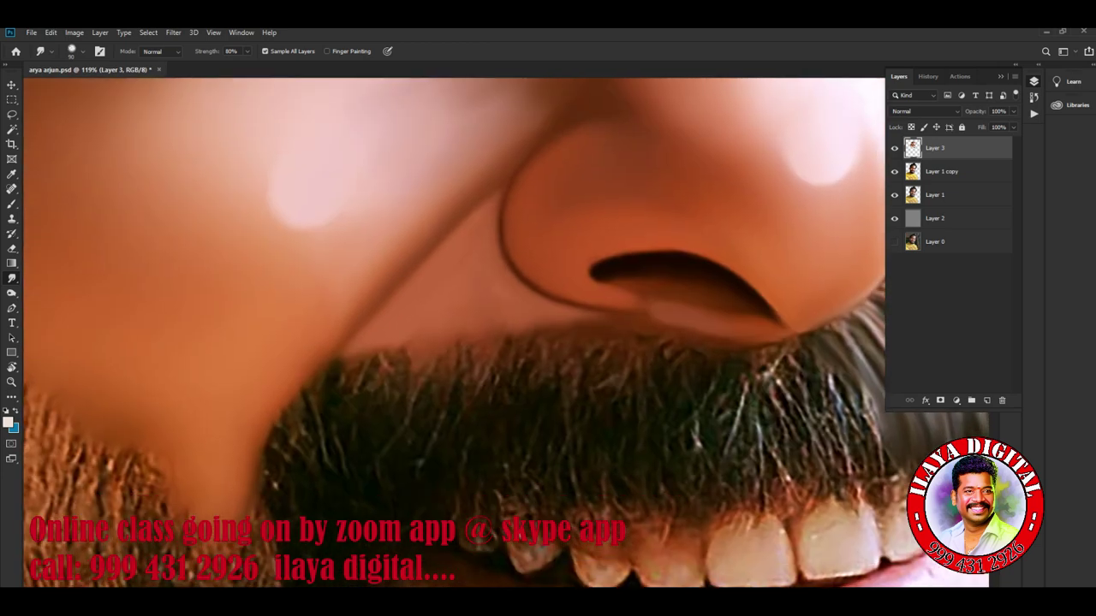
scroll(408, 408, "down", 3)
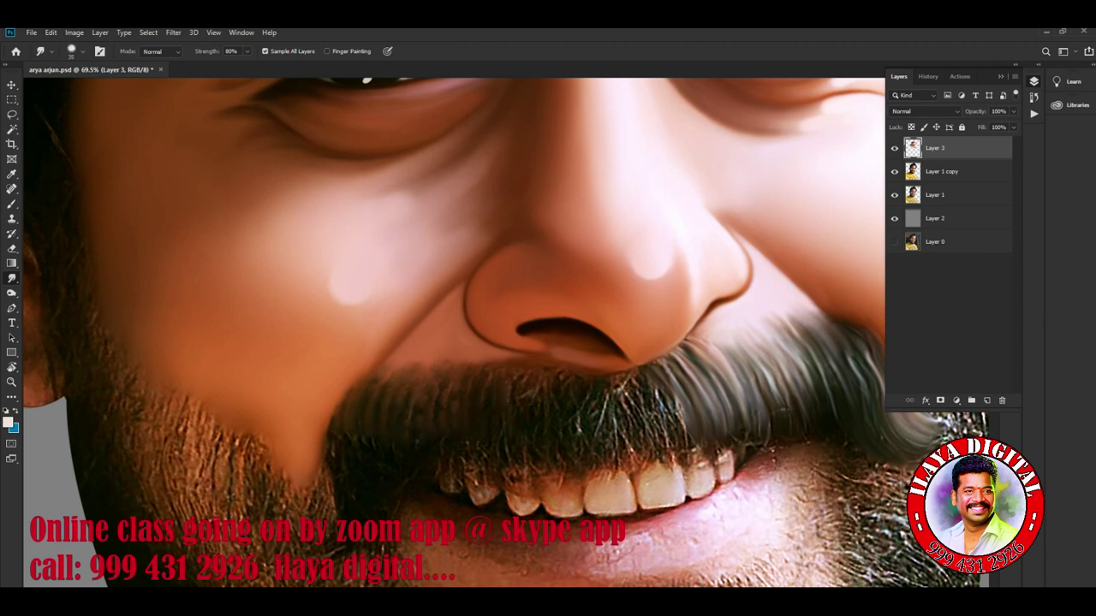
mouse_move(458, 402)
left_mouse_down()
mouse_move(395, 377)
mouse_move(341, 402)
left_mouse_up()
Open the Brush Settings panel (F5) showing the smudge brush's Transfer options
scroll(582, 377, "down", 3)
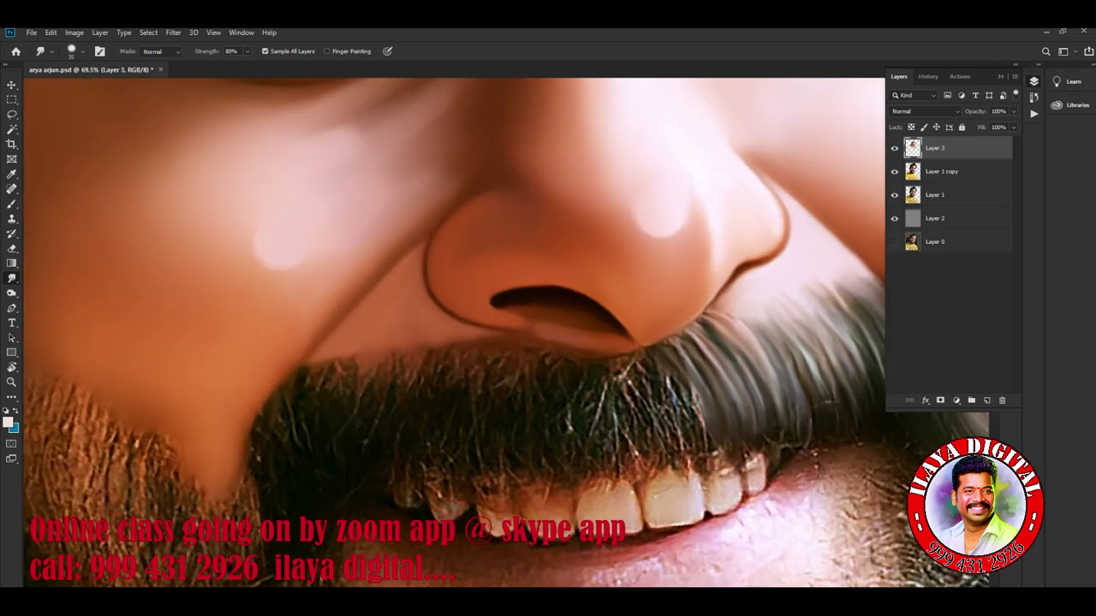
scroll(583, 376, "down", 3)
scroll(582, 376, "up", 2)
scroll(634, 446, "up", 3)
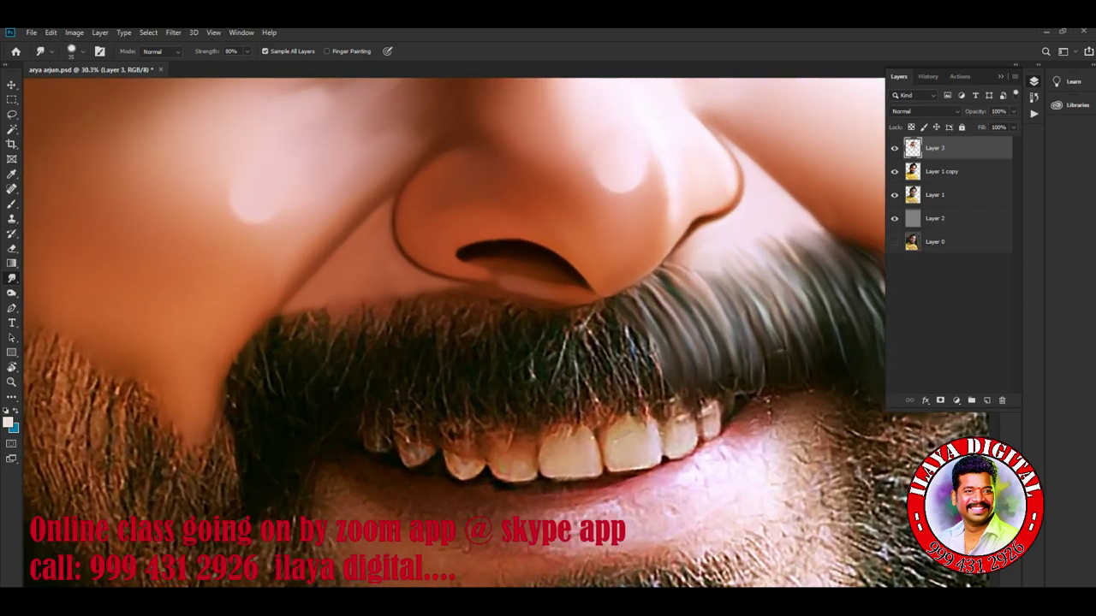
scroll(634, 445, "up", 2)
key("F5")
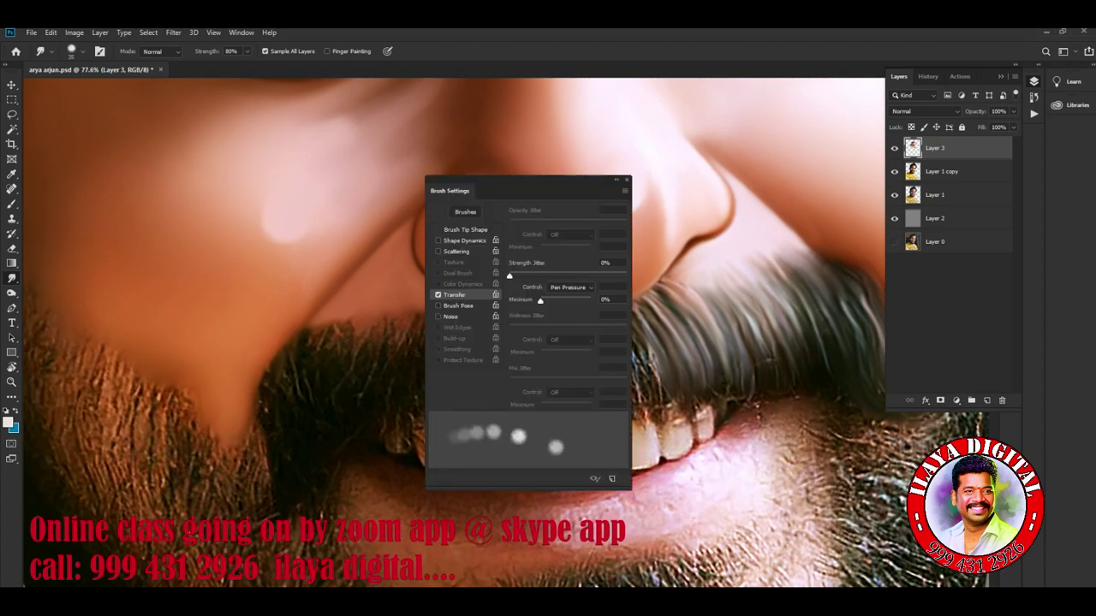
Move Brush Settings off the face, view Brush Tip Shape, and try Spacing before turning it off
mouse_move(480, 190)
left_mouse_down()
mouse_move(618, 260)
mouse_move(853, 312)
left_mouse_up()
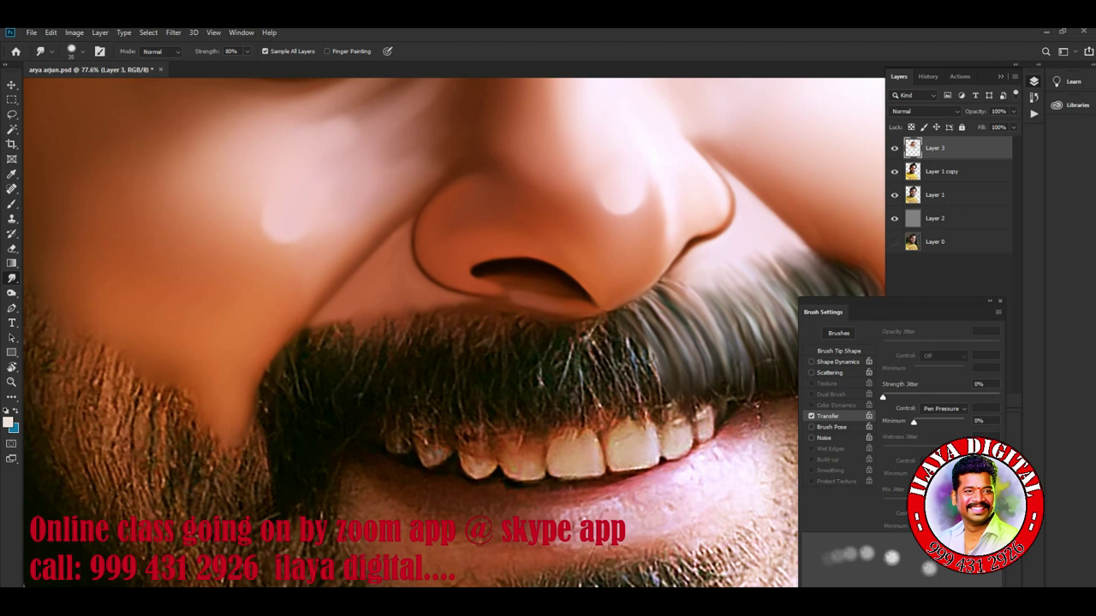
left_click(838, 351)
left_click(884, 494)
left_click_drag(894, 506, 882, 507)
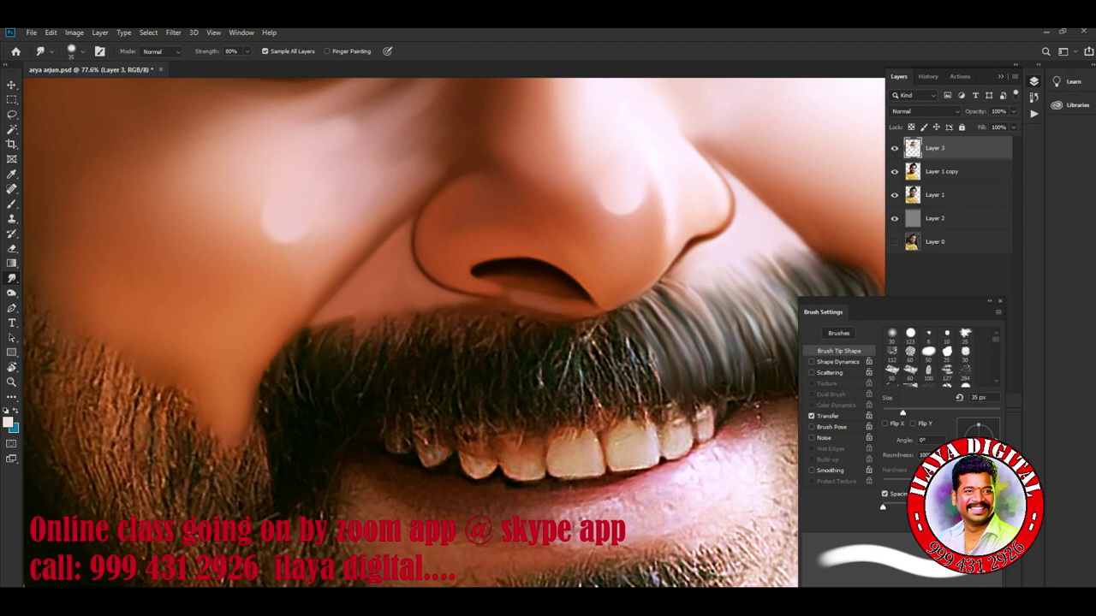
left_click(885, 494)
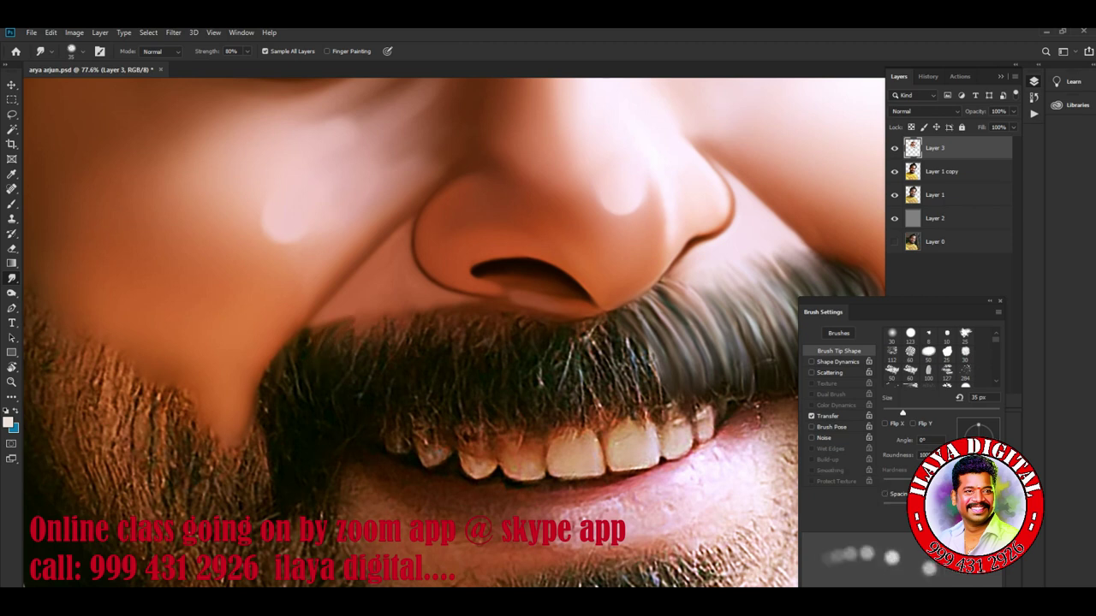
scroll(137, 385, "up", 2)
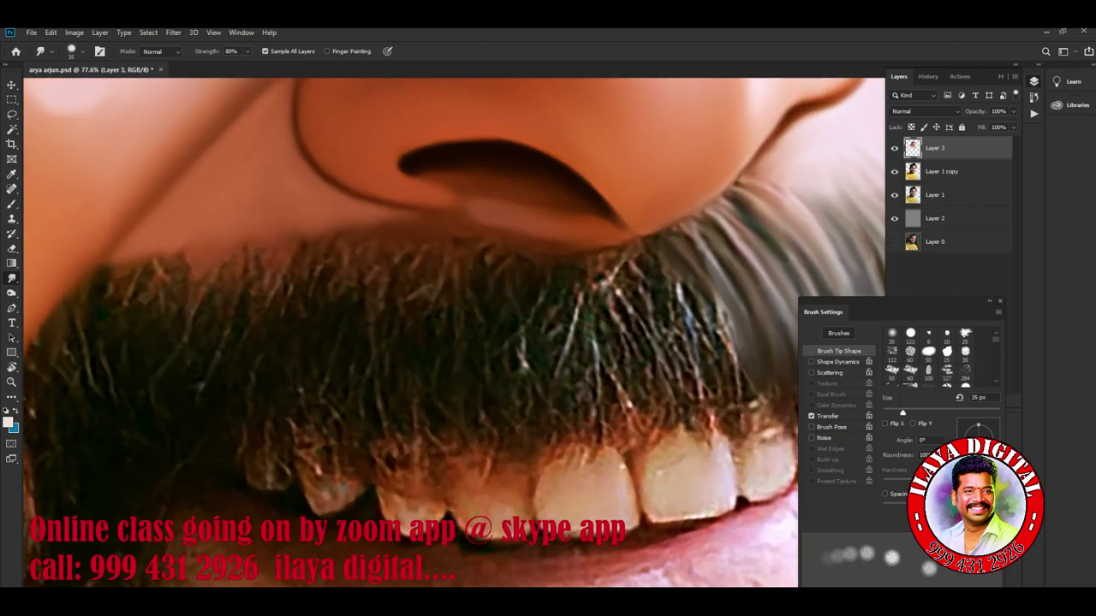
scroll(137, 385, "up", 1)
scroll(137, 385, "up", 2)
With a slightly adjusted brush, smear the moustache's upper edge upward from left to right
key("bracketright")
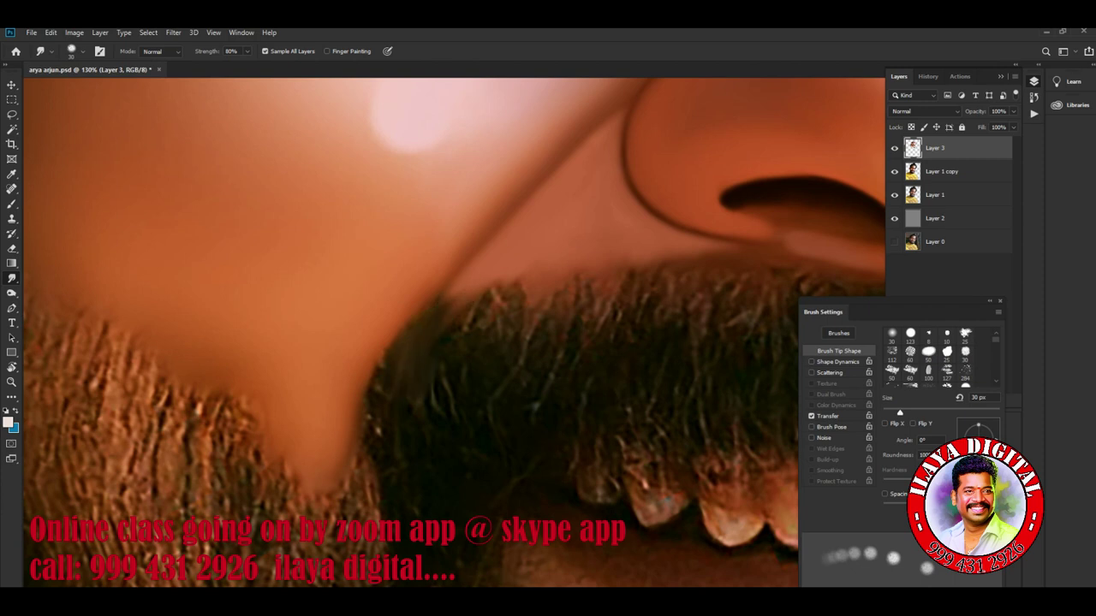
left_click_drag(469, 335, 500, 284)
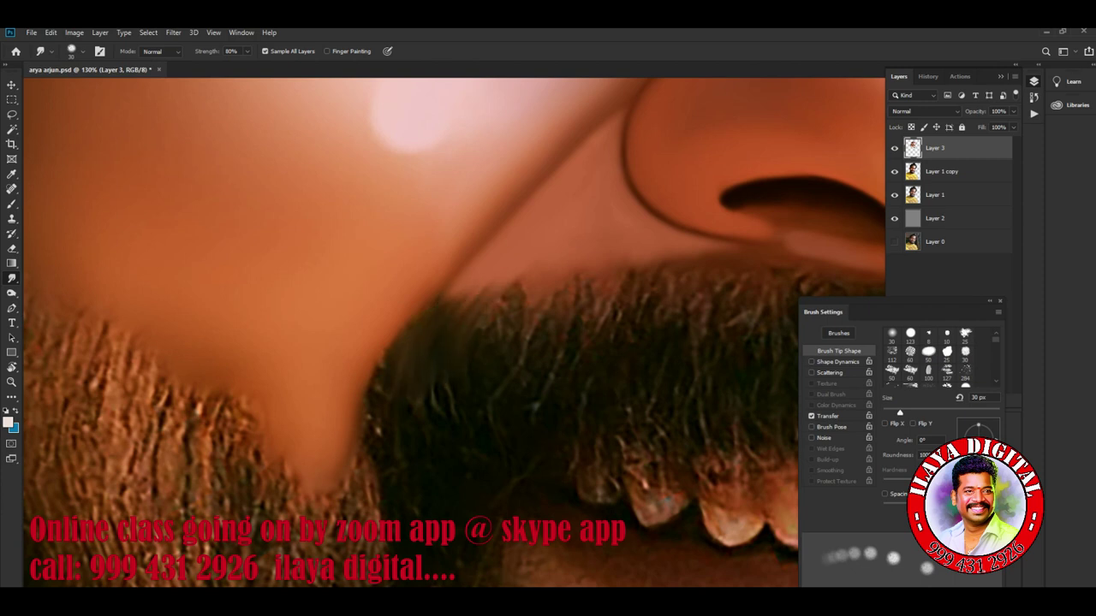
left_click_drag(483, 338, 510, 287)
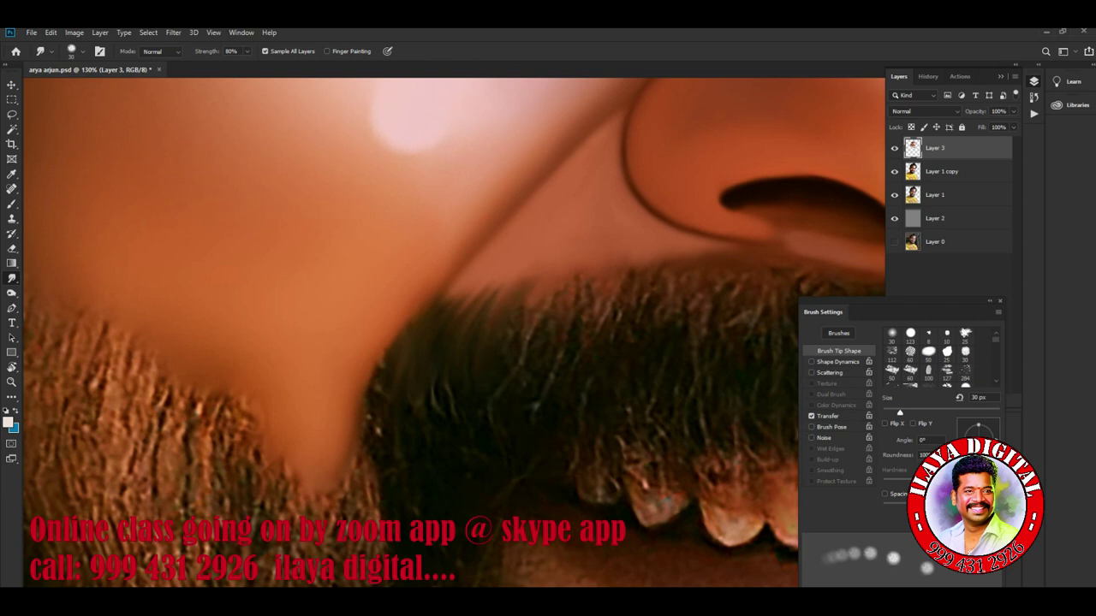
left_click_drag(517, 356, 565, 287)
mouse_move(569, 360)
left_mouse_down()
mouse_move(582, 282)
mouse_move(607, 300)
mouse_move(644, 264)
left_mouse_up()
left_click_drag(618, 359, 646, 264)
left_click_drag(641, 317, 668, 255)
left_click_drag(580, 309, 580, 293)
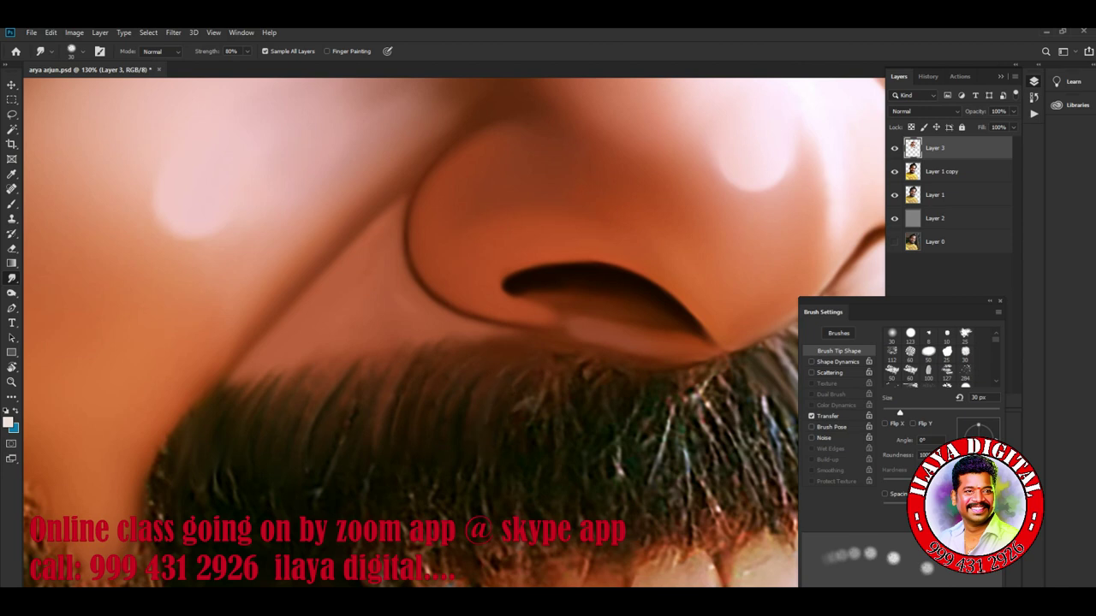
Smudge the moustache's central and lower-right hairs into strands
mouse_move(509, 376)
left_mouse_down()
mouse_move(587, 374)
mouse_move(604, 454)
mouse_move(633, 414)
left_mouse_up()
mouse_move(605, 489)
left_mouse_down()
mouse_move(668, 403)
mouse_move(642, 501)
left_mouse_up()
left_click_drag(685, 454, 672, 527)
left_click_drag(649, 437, 623, 478)
left_click_drag(599, 386, 642, 283)
With a 35 px brush, smudge the moustache's left side and the hairs above the teeth
left_click_drag(206, 410, 257, 342)
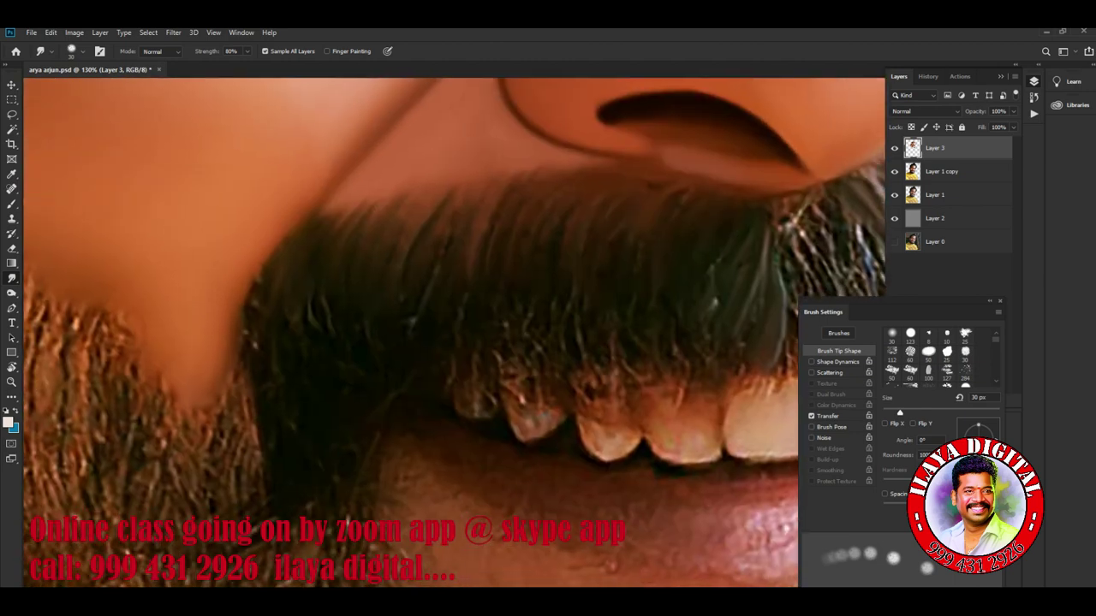
key("bracketright")
left_click_drag(310, 305, 325, 330)
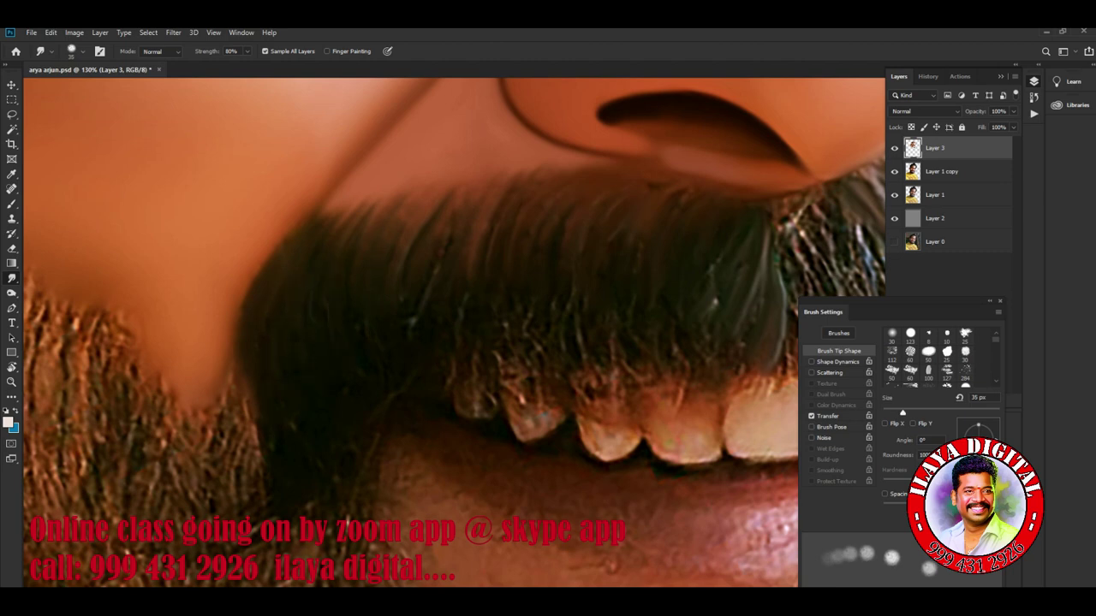
left_click_drag(470, 237, 468, 301)
mouse_move(472, 354)
left_mouse_down()
mouse_move(528, 358)
mouse_move(579, 342)
mouse_move(613, 370)
left_mouse_up()
left_click_drag(568, 221, 569, 235)
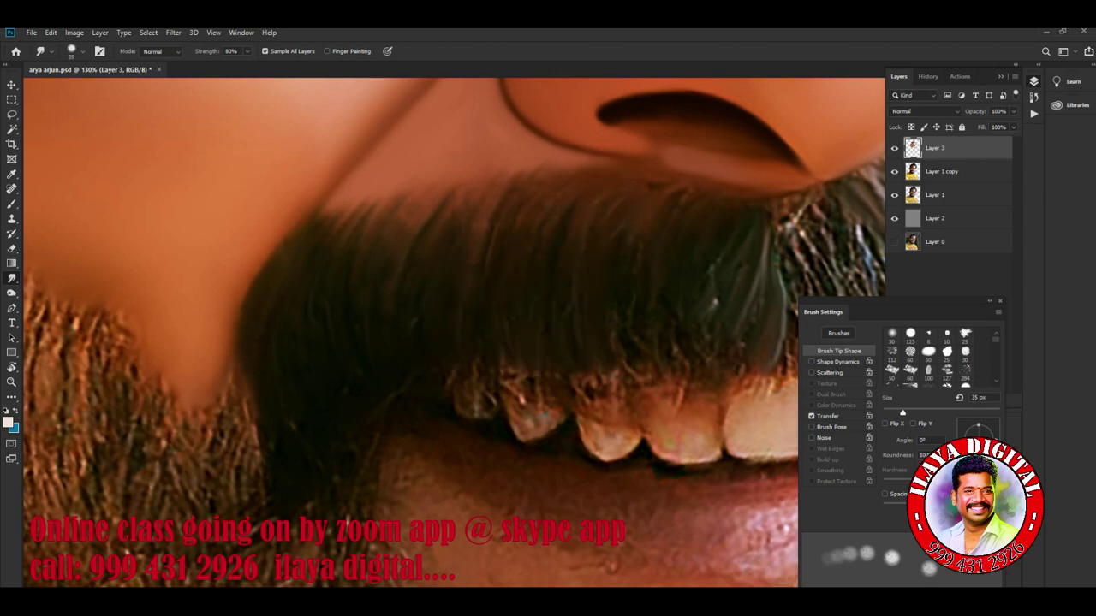
left_click_drag(470, 231, 470, 269)
left_click_drag(494, 180, 541, 178)
left_click_drag(501, 231, 503, 250)
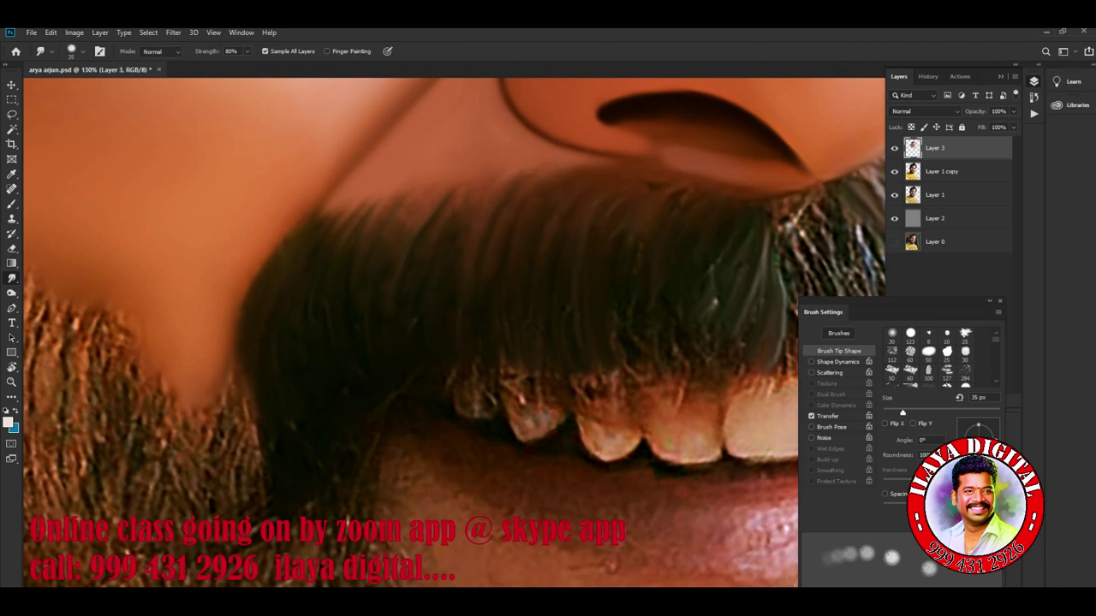
Pull the upper and upper-left moustache edge into strands and smooth the far-right and lower-left edges
mouse_move(473, 197)
left_mouse_down()
mouse_move(411, 250)
mouse_move(418, 212)
left_mouse_up()
mouse_move(341, 207)
left_mouse_down()
mouse_move(315, 226)
mouse_move(329, 240)
mouse_move(319, 252)
left_mouse_up()
left_click_drag(376, 205, 353, 257)
mouse_move(394, 227)
left_mouse_down()
mouse_move(431, 194)
mouse_move(447, 190)
mouse_move(457, 214)
mouse_move(524, 180)
left_mouse_up()
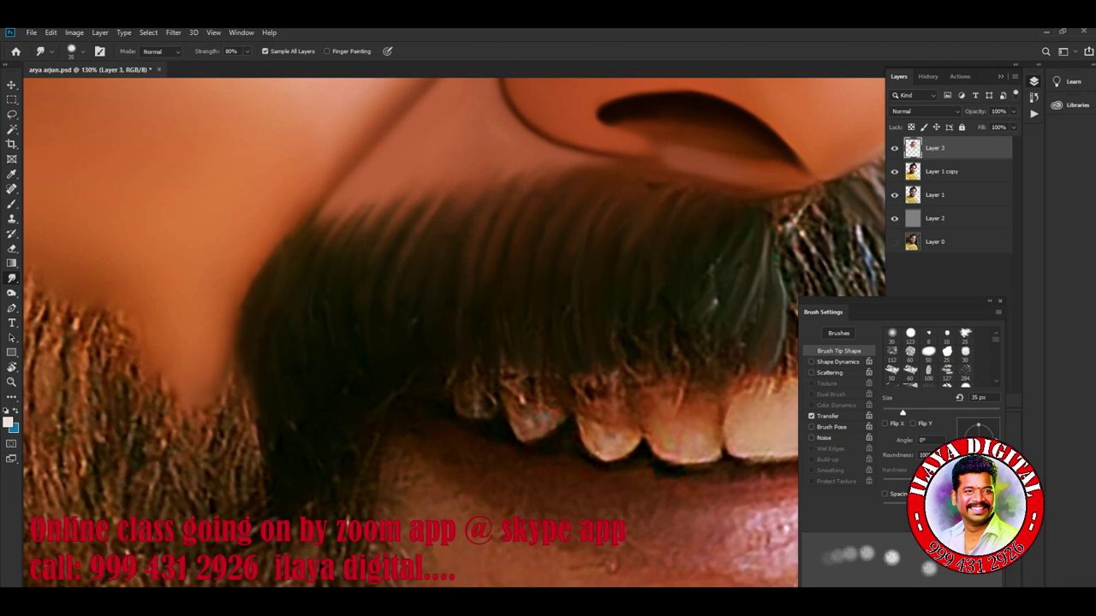
left_click_drag(711, 278, 711, 263)
left_click_drag(716, 314, 714, 286)
left_click_drag(261, 452, 251, 395)
left_click_drag(267, 462, 258, 428)
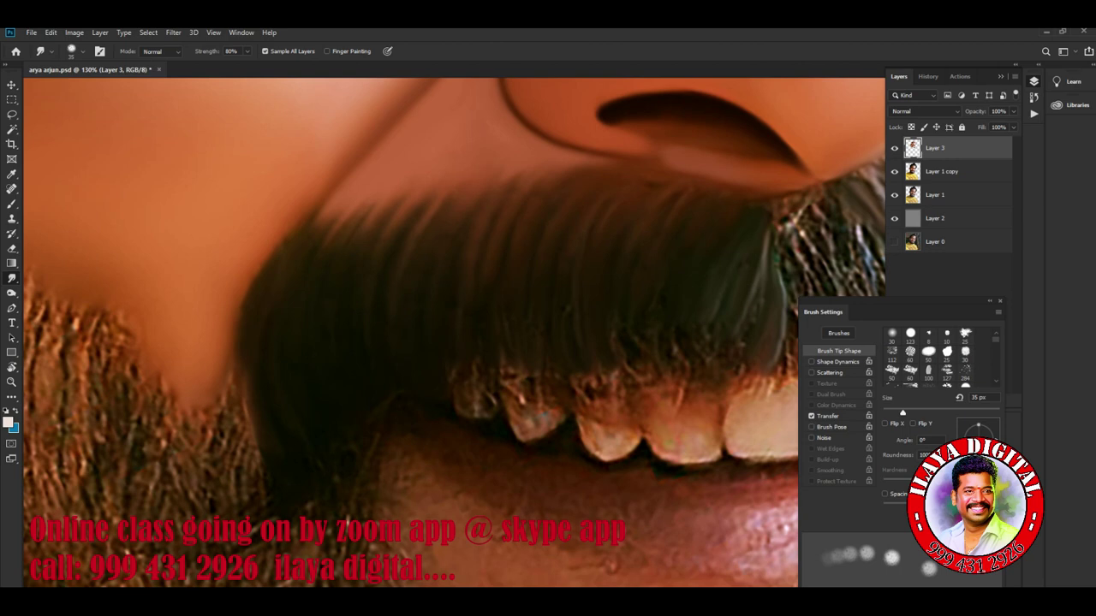
left_click_drag(247, 396, 253, 431)
Recentre on the nose and teeth and darken the light strands in the moustache centre
left_click_drag(411, 334, 386, 321)
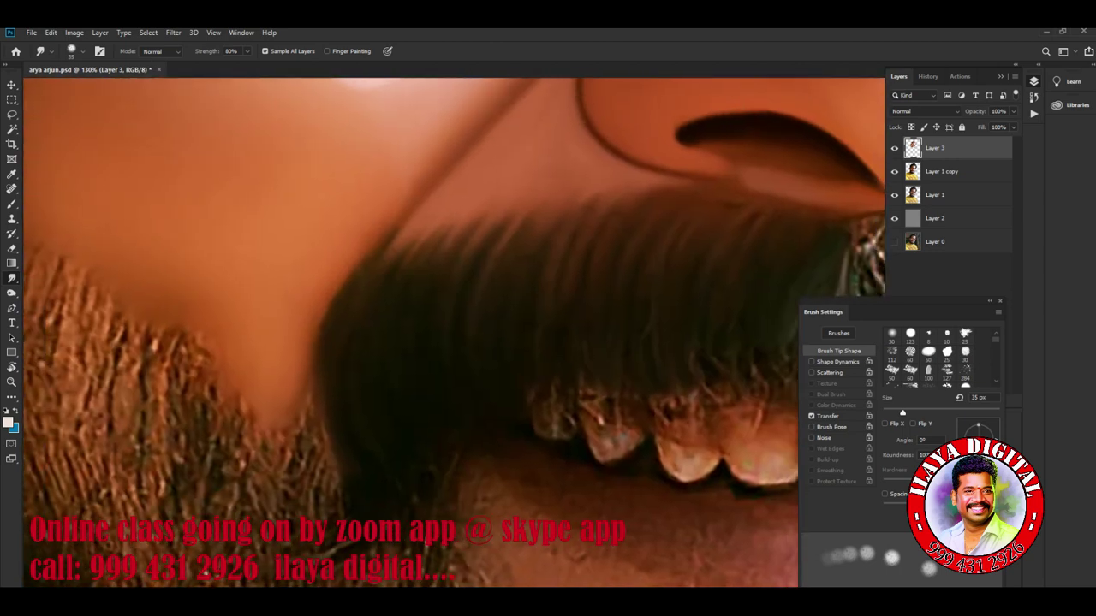
left_click_drag(557, 257, 257, 334)
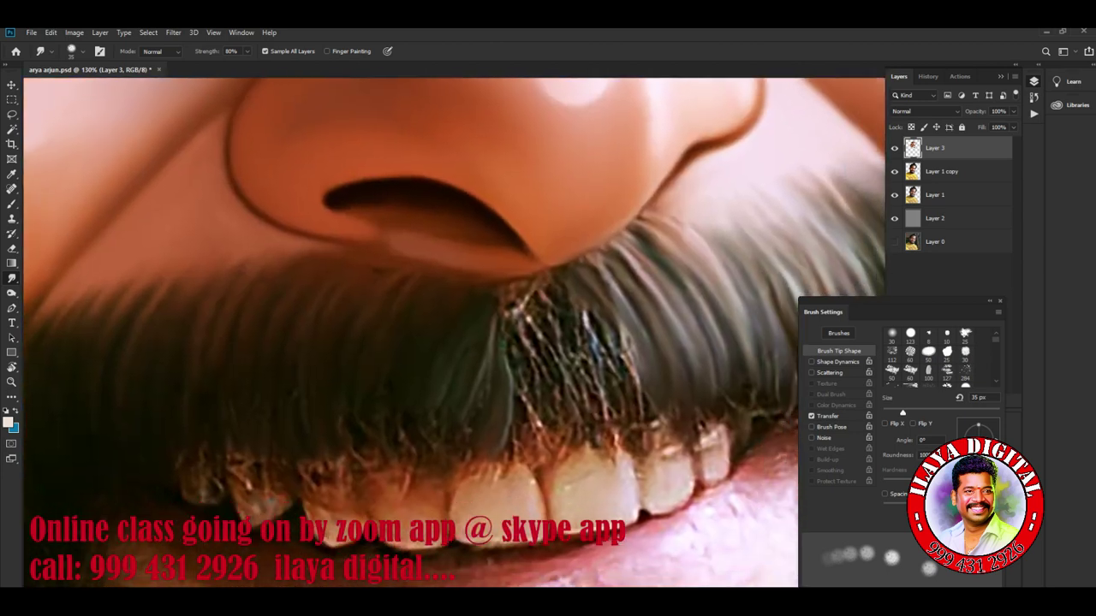
mouse_move(510, 304)
left_mouse_down()
mouse_move(495, 337)
mouse_move(522, 445)
left_mouse_up()
left_click_drag(526, 342, 538, 458)
mouse_move(514, 291)
left_mouse_down()
mouse_move(532, 377)
mouse_move(555, 364)
mouse_move(552, 317)
left_mouse_up()
mouse_move(548, 279)
left_mouse_down()
mouse_move(569, 338)
mouse_move(599, 360)
left_mouse_up()
Smooth the moustache's right-side hairs into darker, smooth downward streaks
left_click_drag(587, 299, 633, 420)
left_click_drag(616, 321, 650, 428)
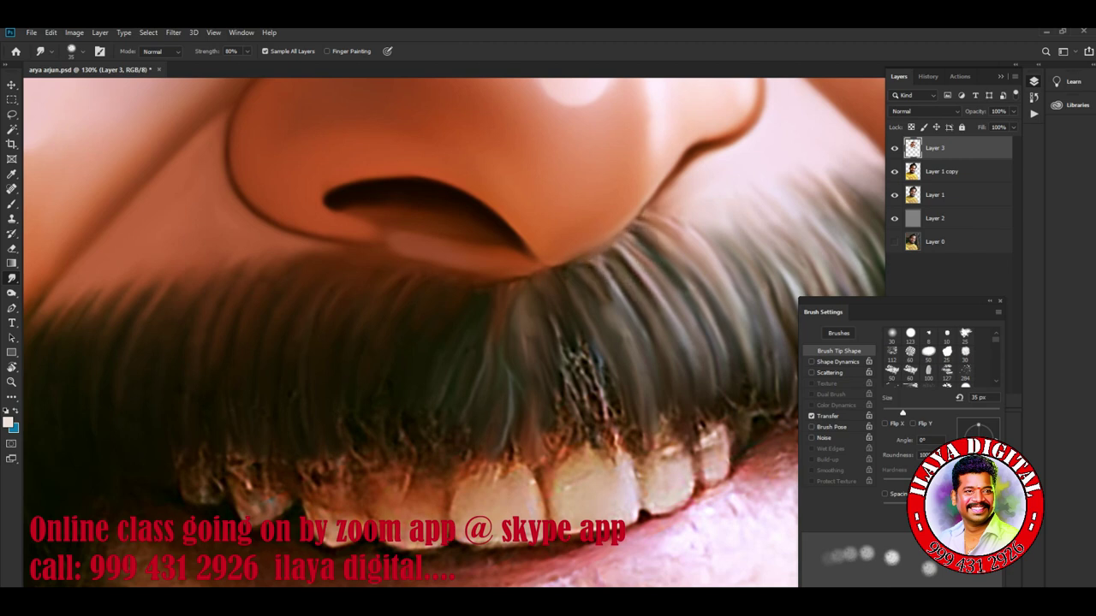
left_click_drag(632, 295, 631, 342)
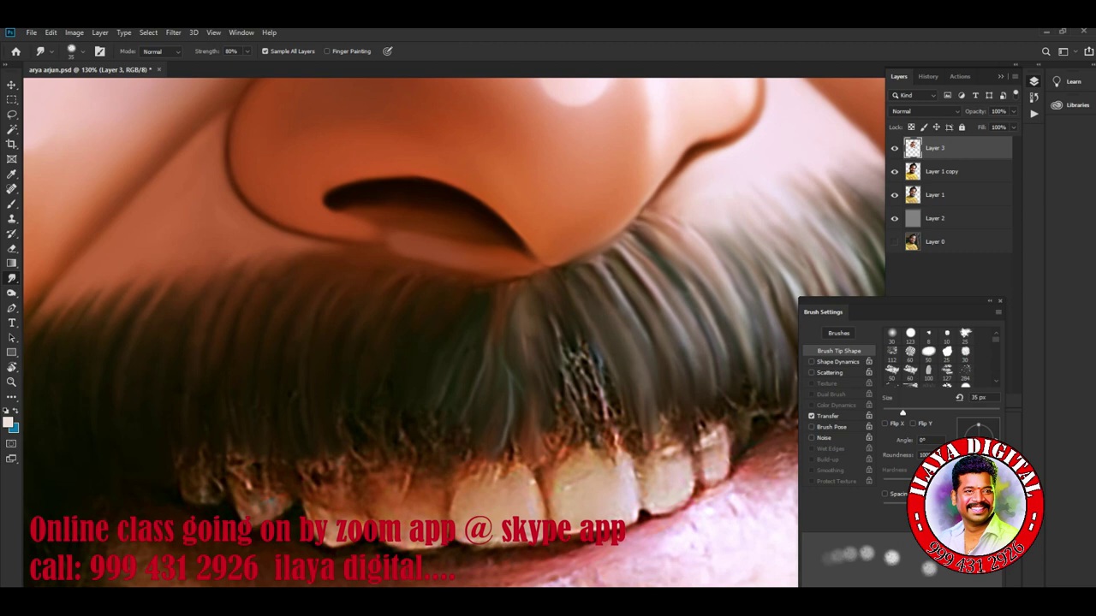
mouse_move(553, 323)
left_mouse_down()
mouse_move(585, 417)
mouse_move(603, 437)
left_mouse_up()
left_click_drag(580, 338, 621, 452)
mouse_move(554, 364)
left_mouse_down()
mouse_move(566, 447)
mouse_move(546, 454)
left_mouse_up()
left_click_drag(533, 340, 542, 432)
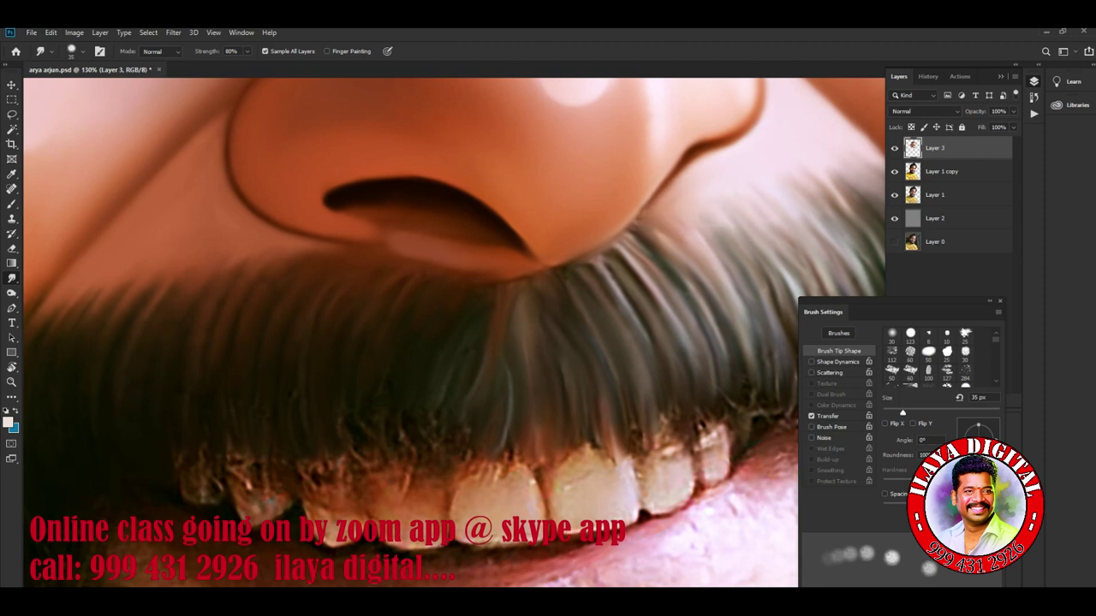
Zoom out and hide then re-show Layer 3 to compare against the original photo
scroll(655, 356, "down", 5)
scroll(655, 355, "down", 2)
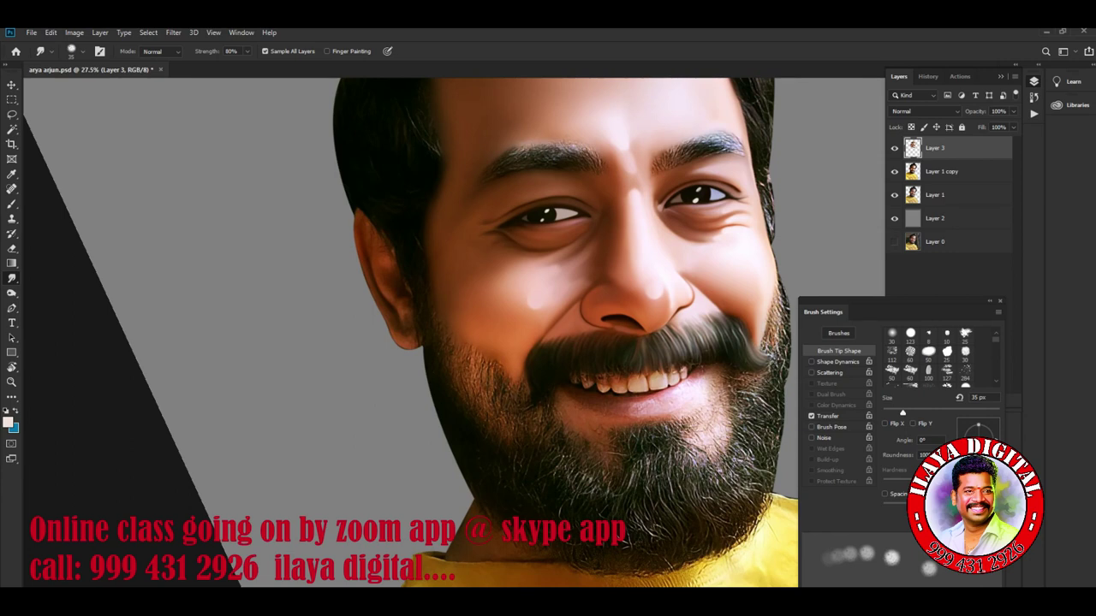
scroll(616, 394, "down", 2)
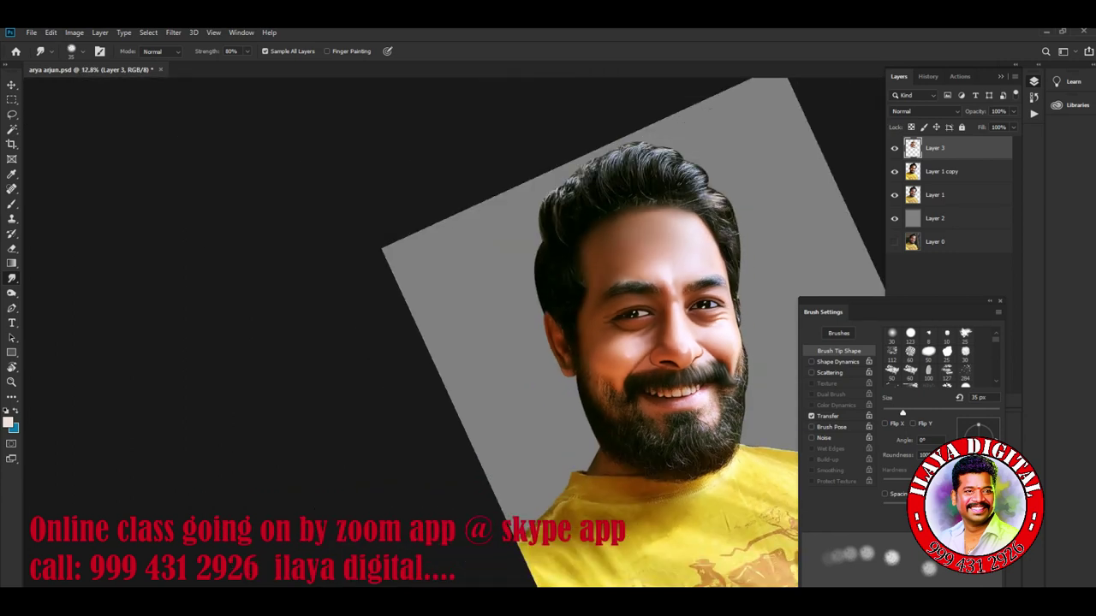
scroll(617, 394, "up", 3)
scroll(616, 394, "up", 1)
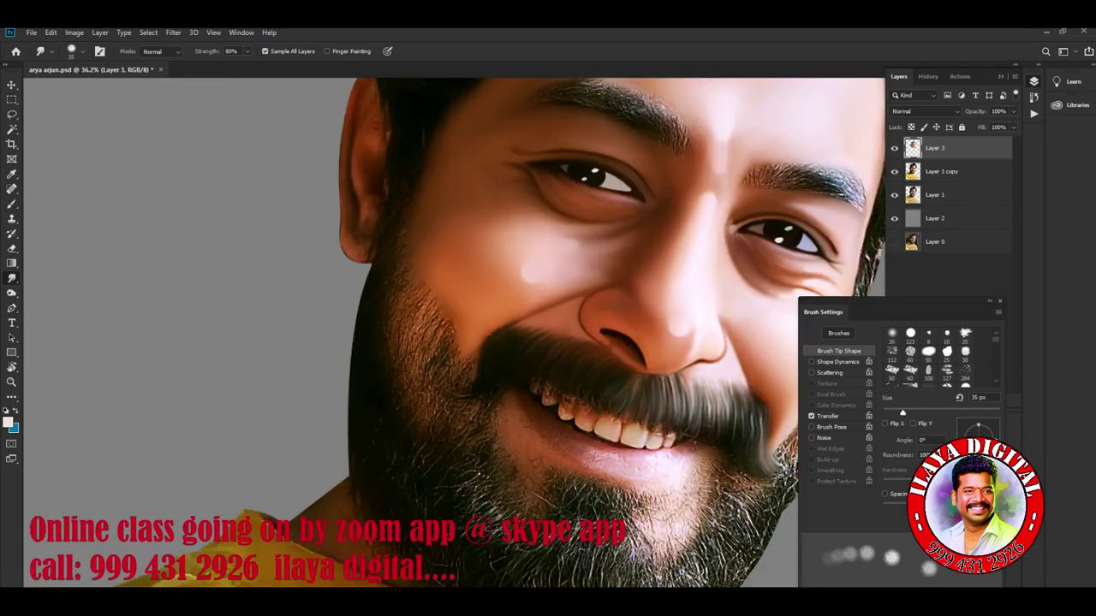
scroll(454, 334, "down", 3)
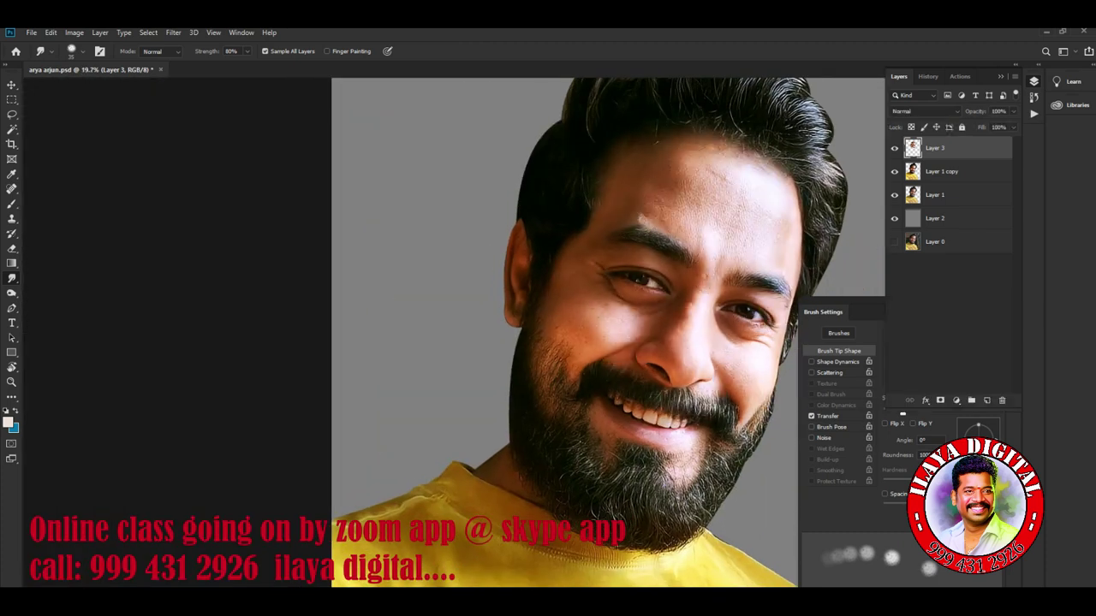
left_click(895, 148)
scroll(711, 355, "up", 2)
scroll(711, 355, "up", 2)
left_click(895, 147)
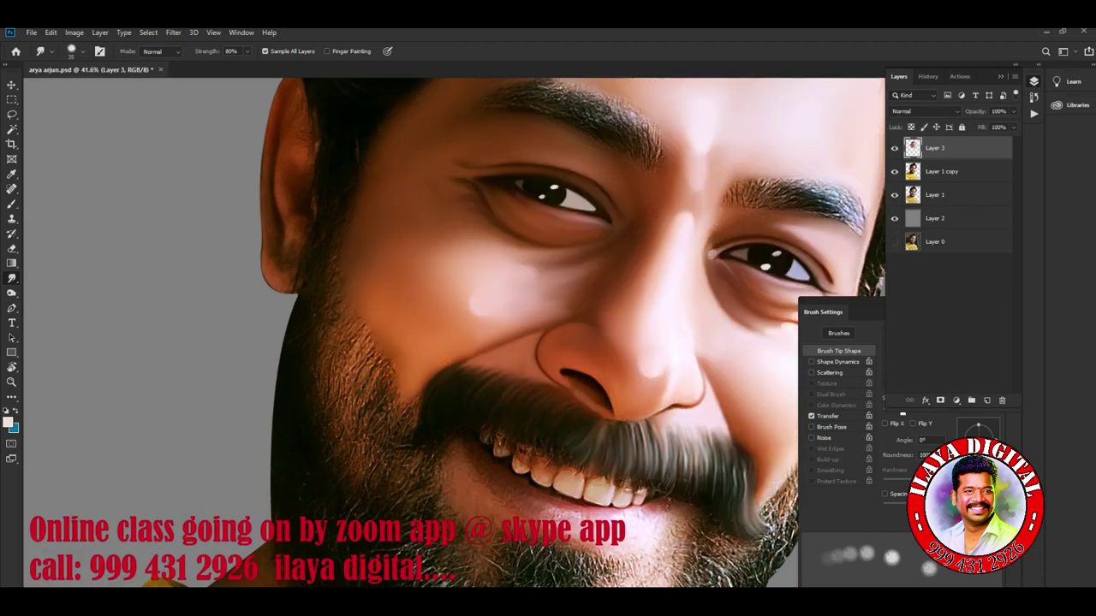
scroll(693, 514, "up", 2)
scroll(693, 514, "up", 1)
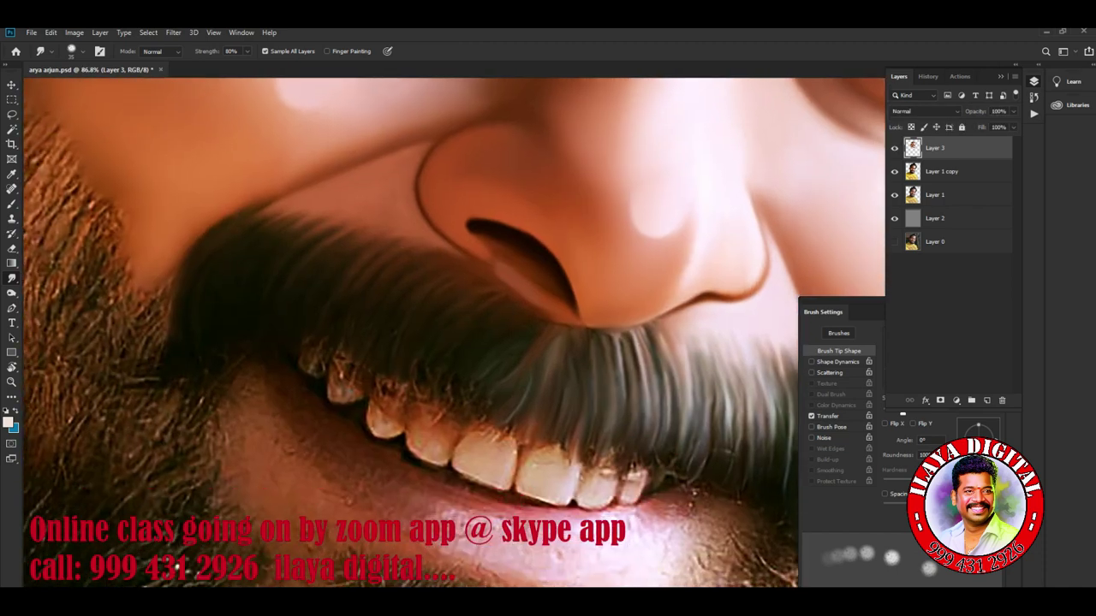
Rotate the view counter-clockwise around the mouth and smudge the skin edge above the moustache
key("r")
left_click_drag(599, 257, 479, 197)
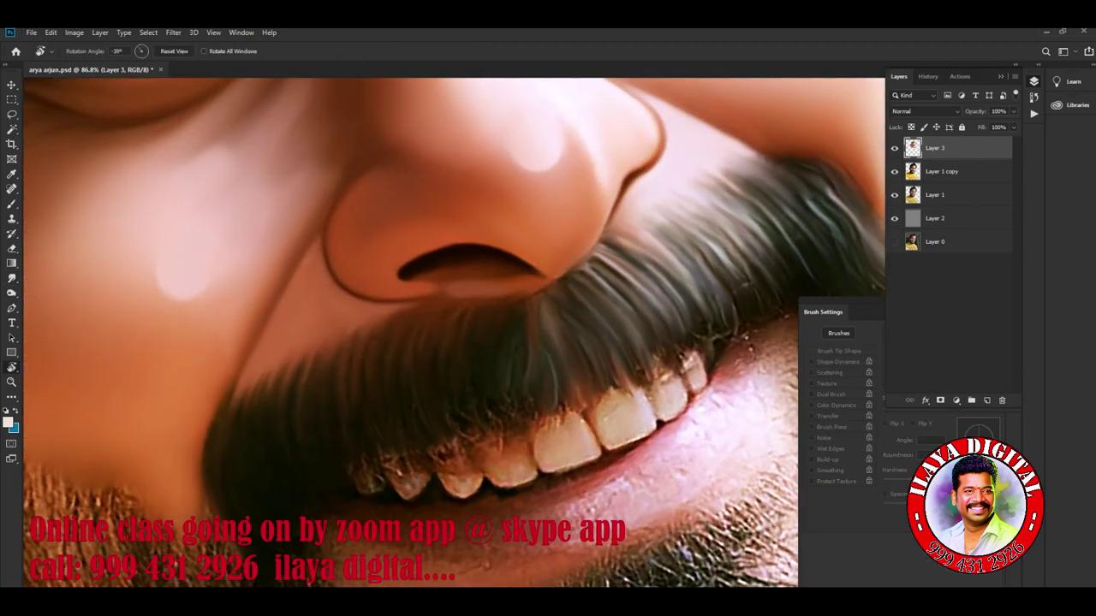
scroll(129, 214, "up", 2)
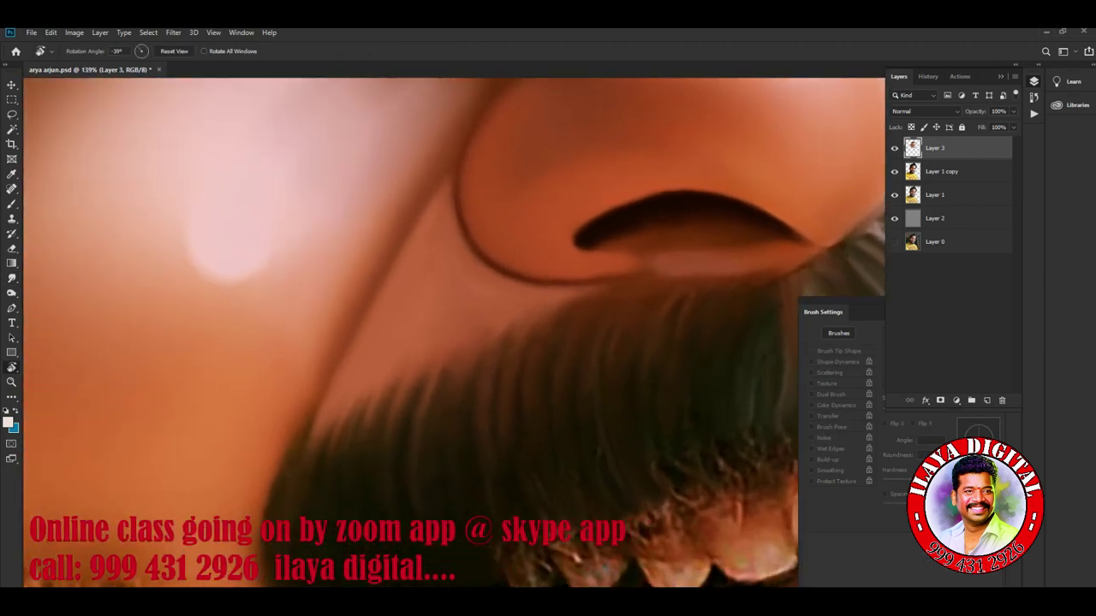
key("r")
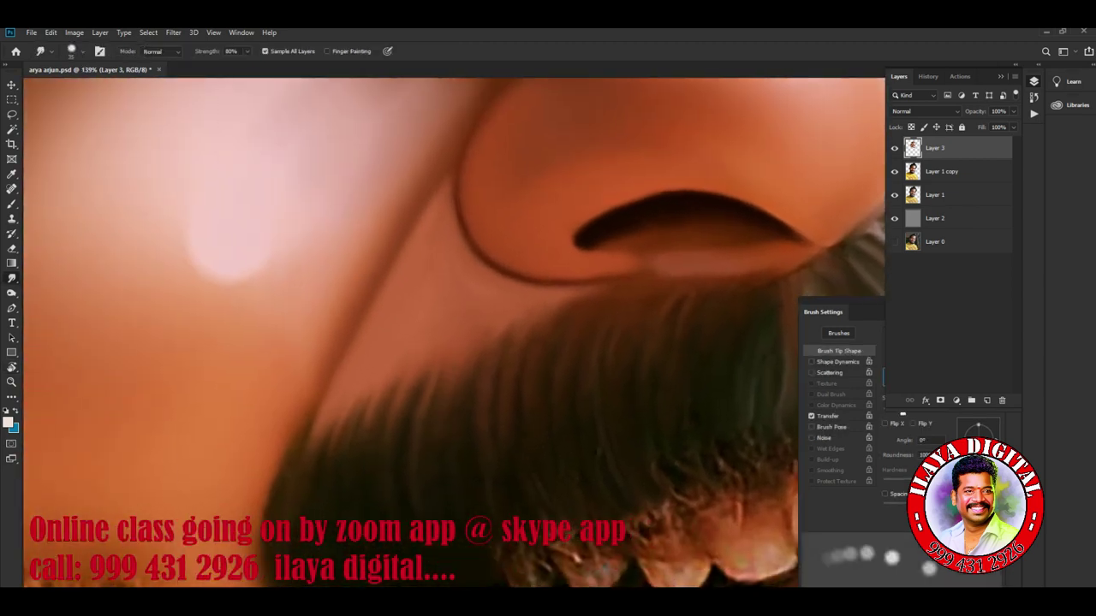
left_click_drag(464, 360, 452, 420)
Smooth the gum edge above the front teeth and blend the gap between them
scroll(454, 334, "down", 2)
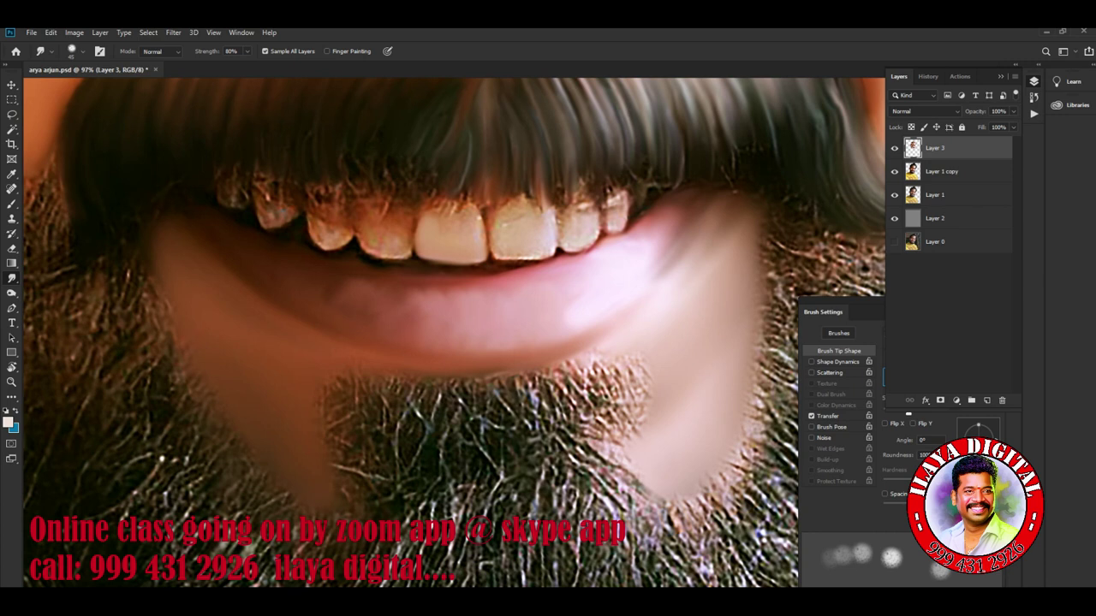
key("bracketleft")
mouse_move(472, 211)
left_mouse_down()
mouse_move(428, 209)
mouse_move(473, 205)
mouse_move(463, 208)
left_mouse_up()
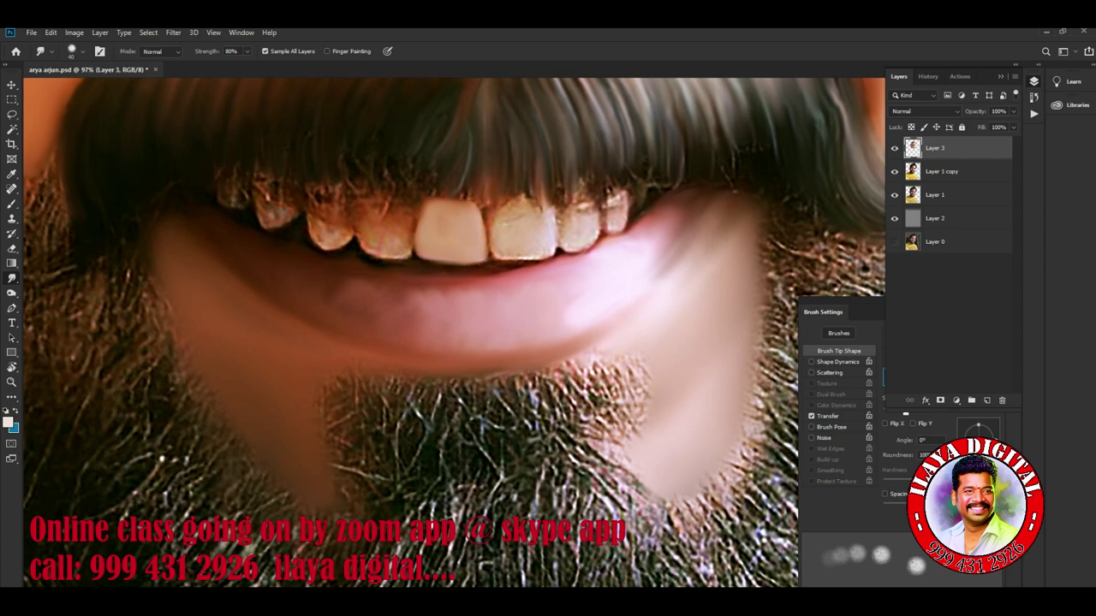
left_click_drag(505, 212, 524, 202)
key("bracketright")
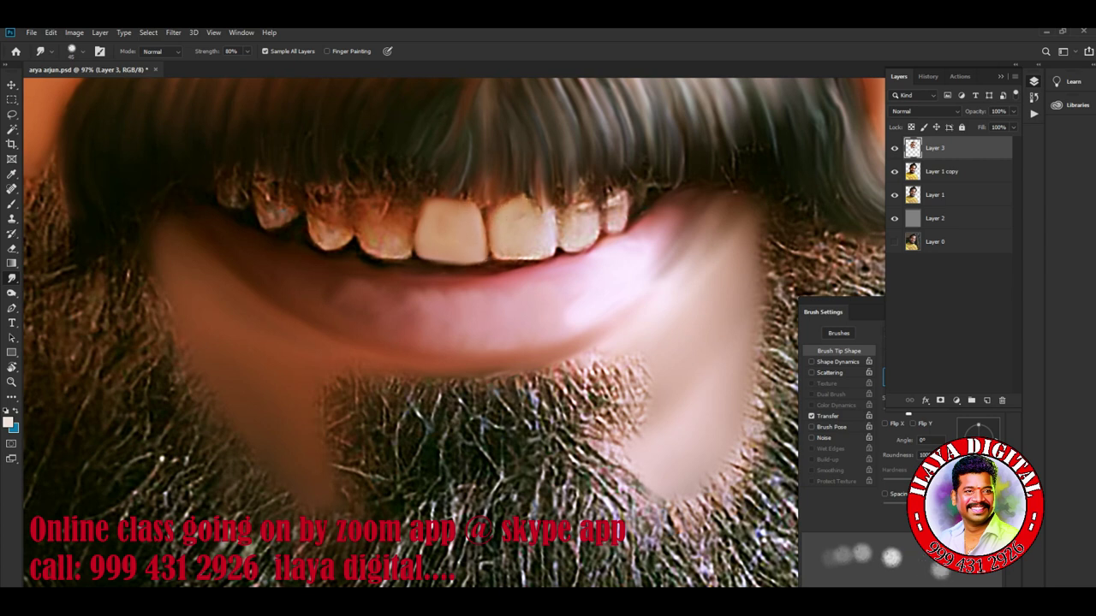
left_click_drag(493, 250, 493, 257)
left_click_drag(526, 212, 534, 207)
mouse_move(527, 253)
left_mouse_down()
mouse_move(497, 257)
mouse_move(495, 225)
mouse_move(540, 204)
mouse_move(502, 210)
left_mouse_up()
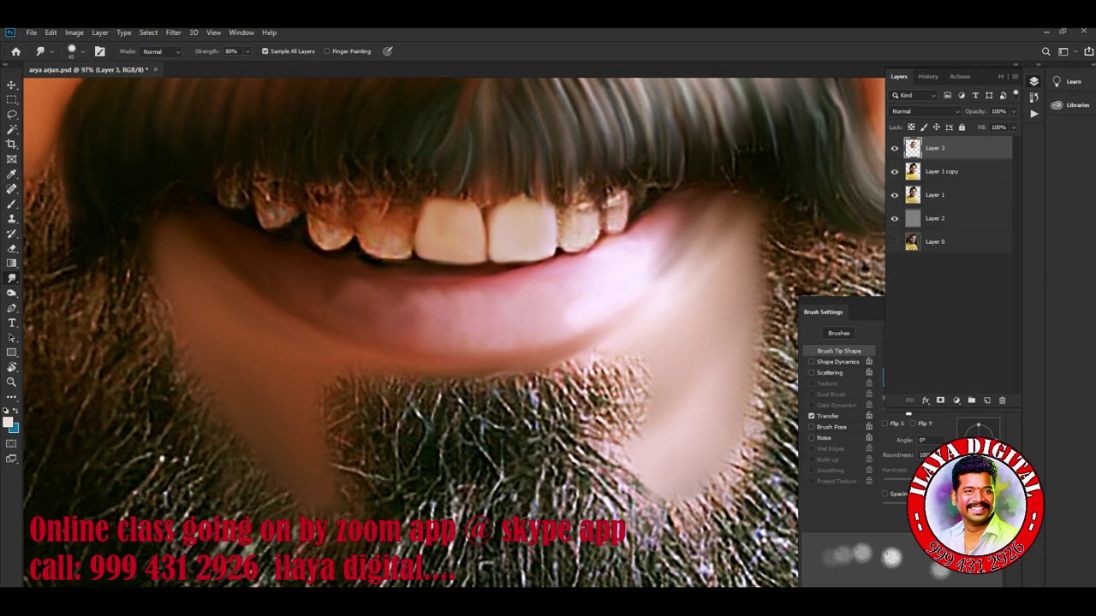
Smooth the left tooth, gum line, right tooth's lower edge and small left tooth, resizing the brush
mouse_move(378, 255)
left_mouse_down()
mouse_move(367, 246)
mouse_move(366, 209)
mouse_move(395, 257)
mouse_move(409, 235)
mouse_move(370, 203)
mouse_move(422, 204)
left_mouse_up()
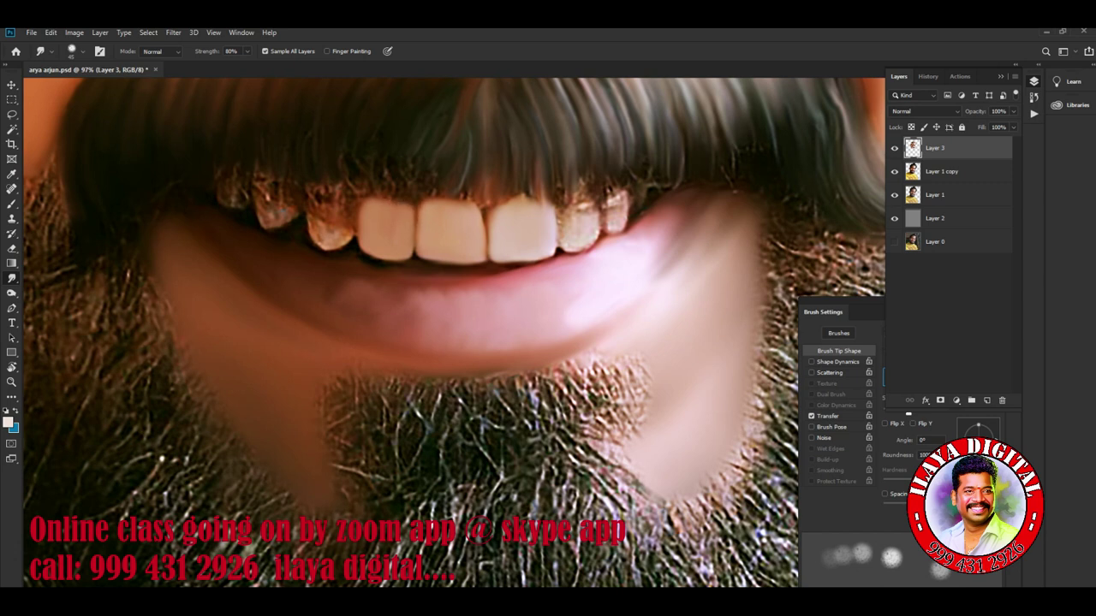
mouse_move(438, 204)
left_mouse_down()
mouse_move(540, 203)
mouse_move(565, 222)
mouse_move(596, 200)
left_mouse_up()
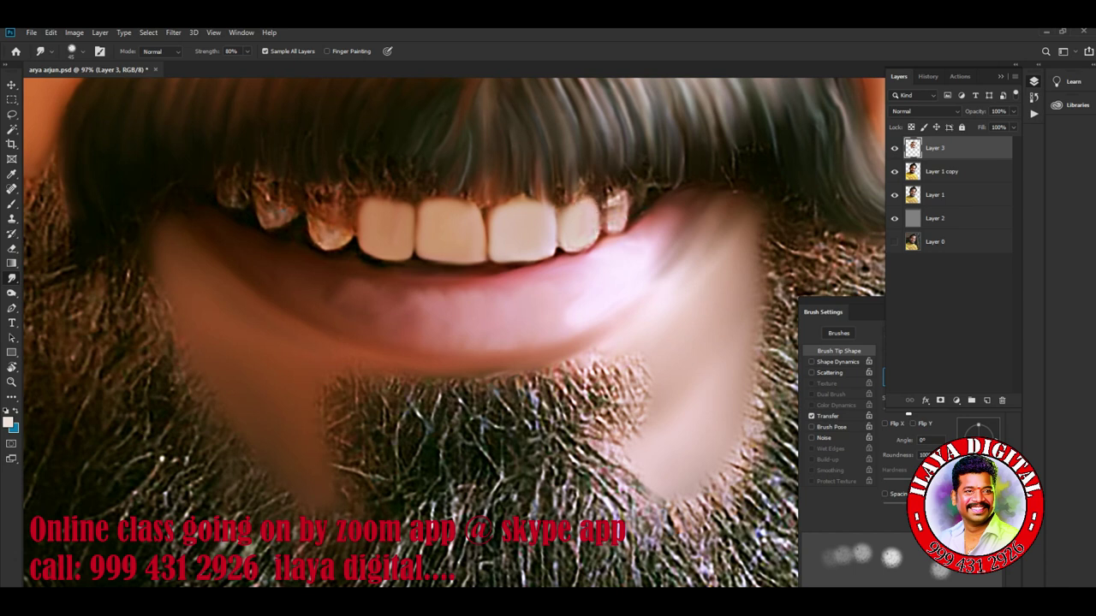
mouse_move(589, 244)
left_mouse_down()
mouse_move(599, 234)
mouse_move(563, 208)
mouse_move(605, 226)
mouse_move(618, 191)
left_mouse_up()
key("[")
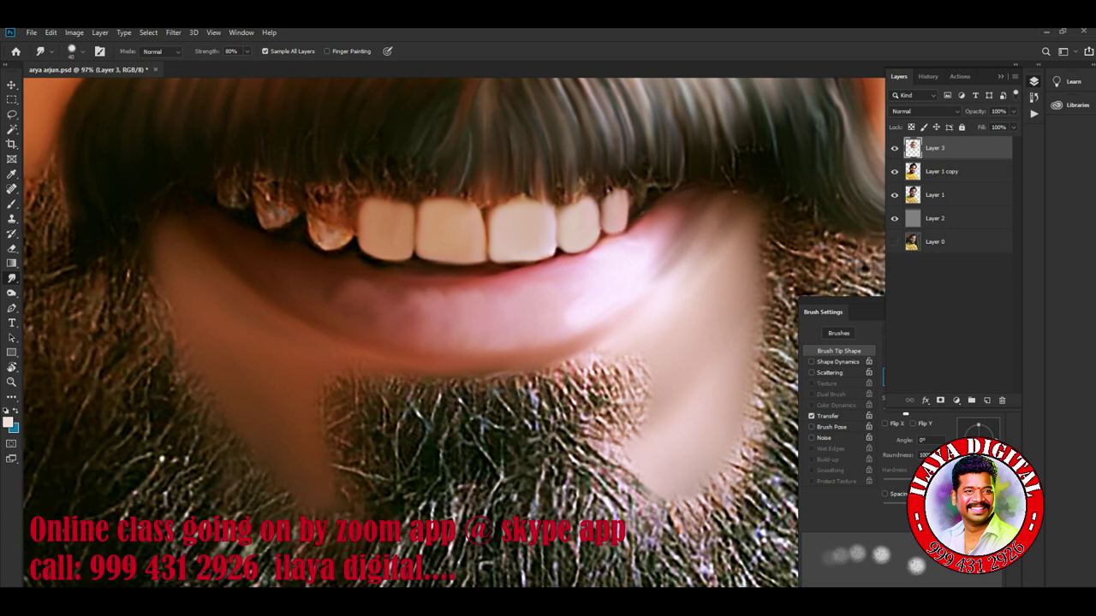
key("[")
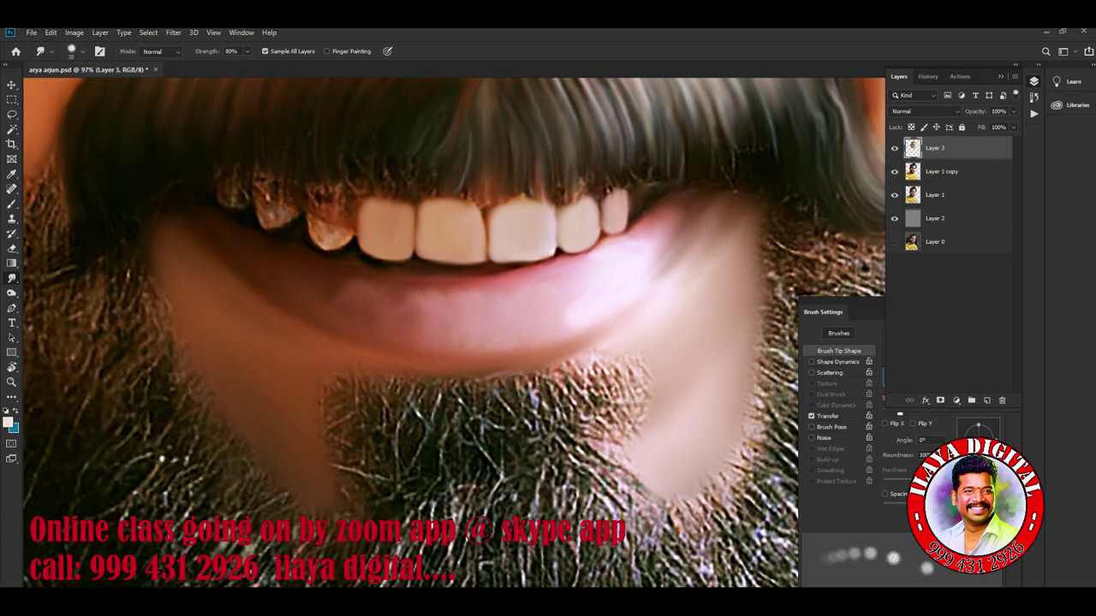
key("bracketright")
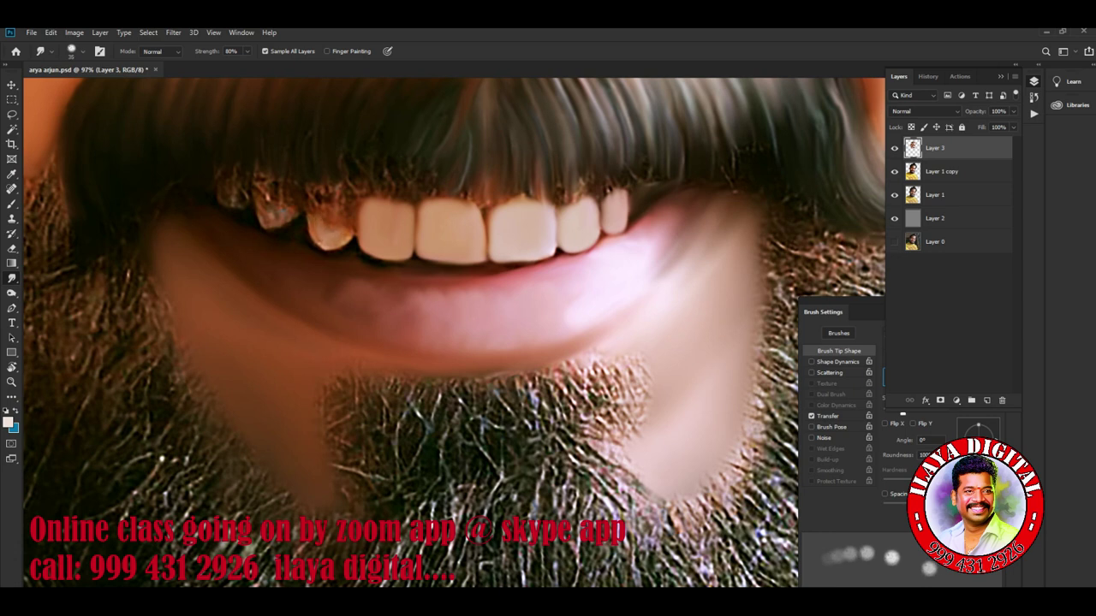
mouse_move(348, 233)
left_mouse_down()
mouse_move(319, 202)
mouse_move(346, 209)
mouse_move(272, 209)
mouse_move(262, 196)
mouse_move(275, 195)
left_mouse_up()
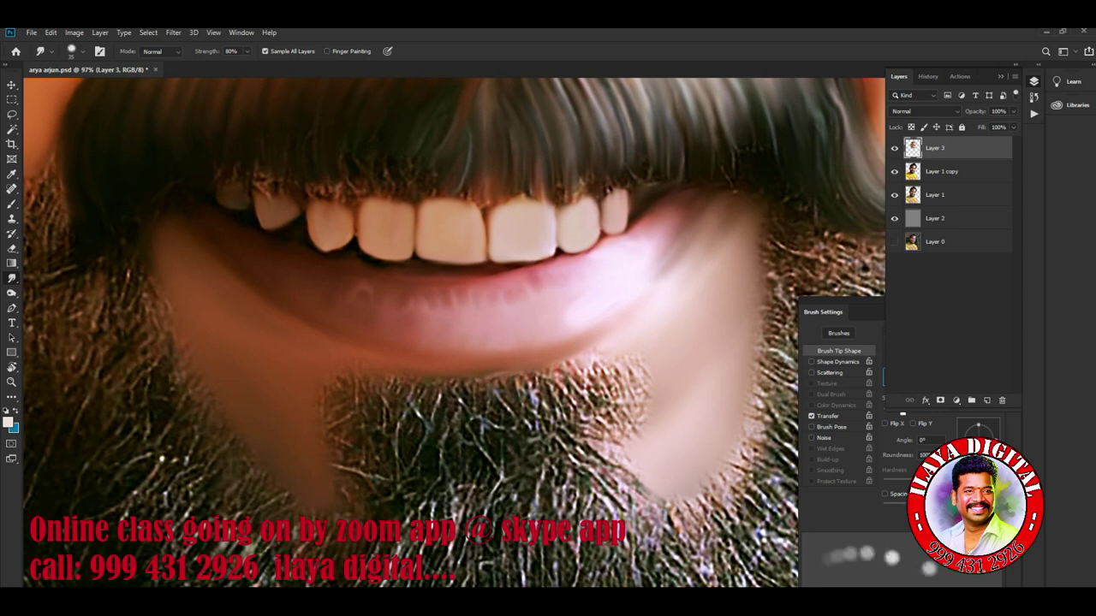
key("bracketright")
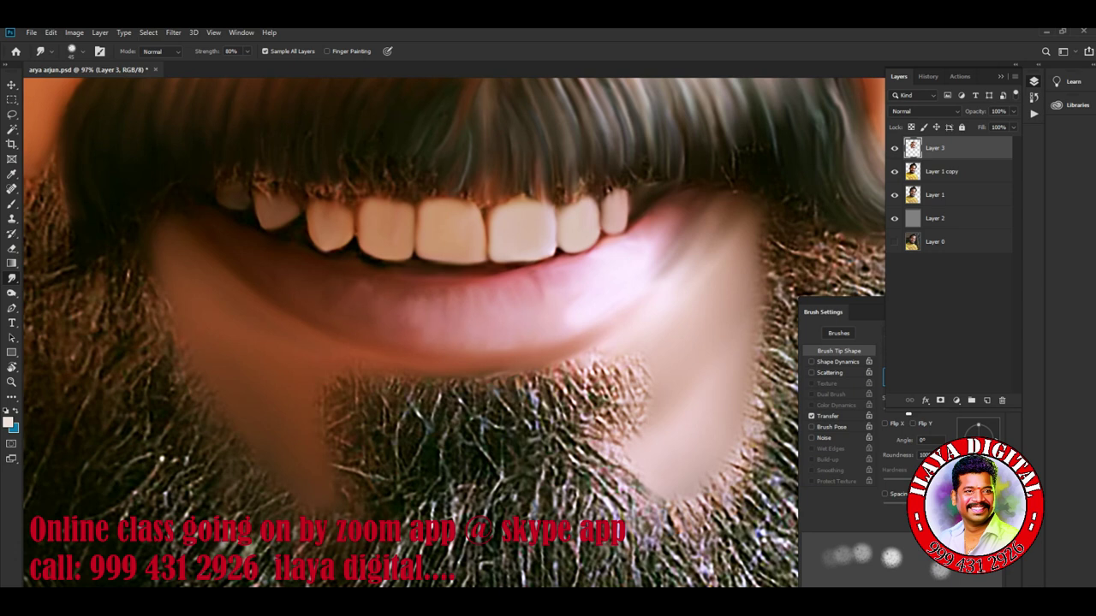
Zoom into the mouth and smudge the moustache edge beside the pointed tooth and above the front teeth
scroll(454, 334, "down", 5)
scroll(454, 334, "up", 3)
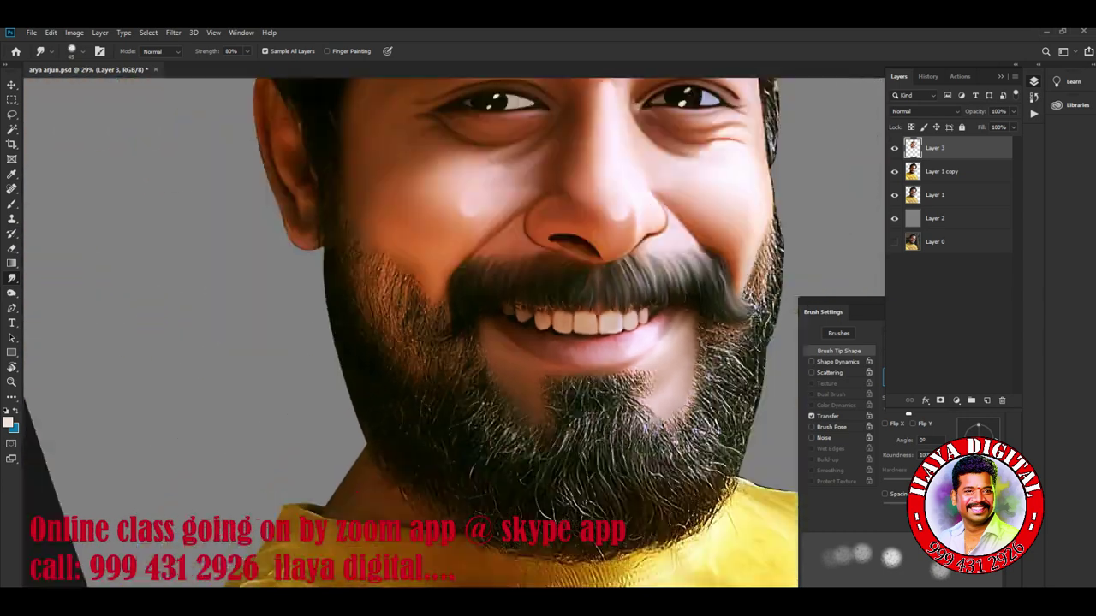
scroll(548, 334, "down", 3)
scroll(547, 334, "up", 3)
scroll(547, 334, "up", 2)
scroll(548, 334, "up", 1)
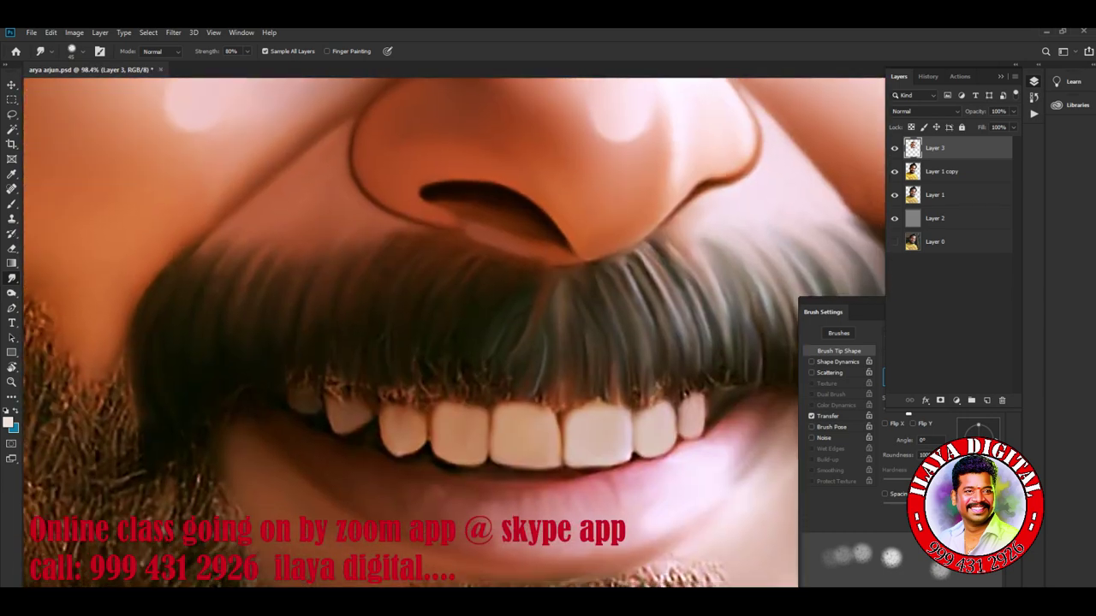
scroll(403, 449, "up", 1)
scroll(403, 449, "up", 1)
key("bracketleft")
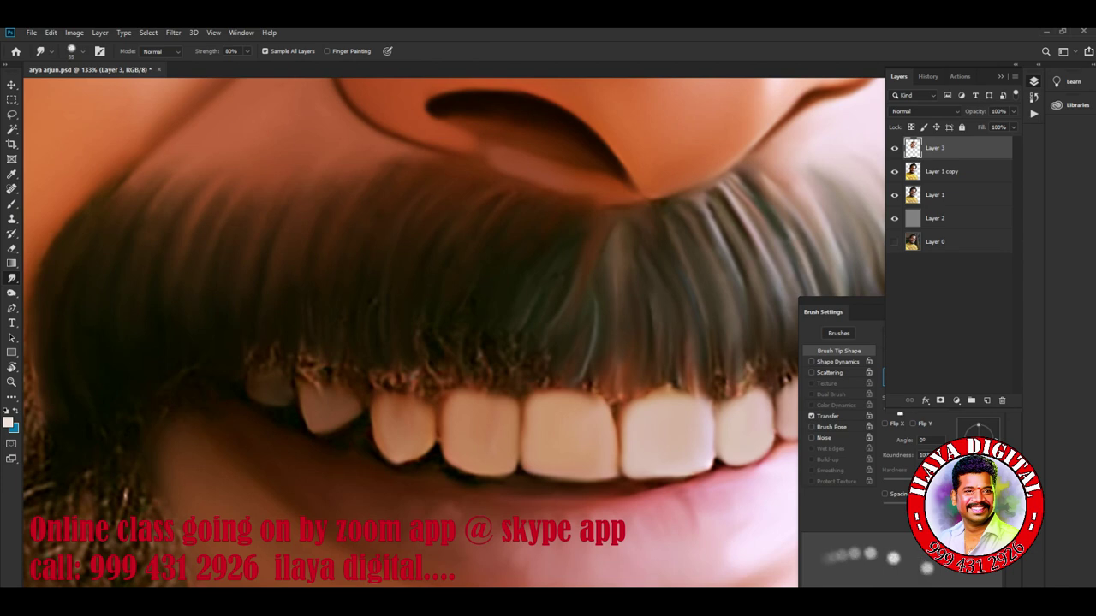
key("bracketright")
key("bracketright")
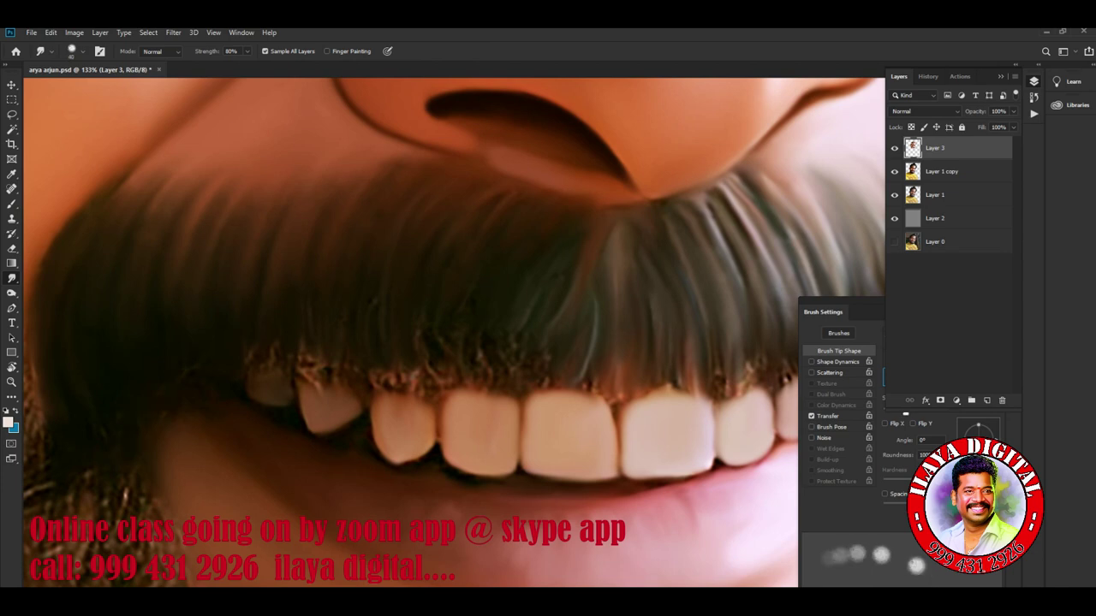
mouse_move(301, 359)
left_mouse_down()
mouse_move(310, 381)
mouse_move(327, 385)
left_mouse_up()
key("bracketleft")
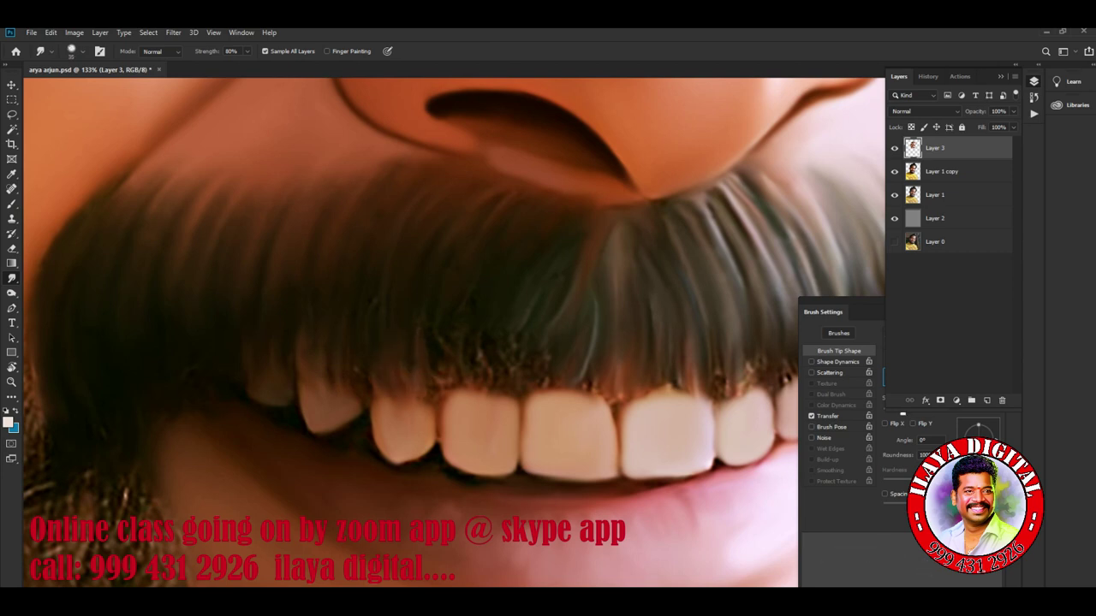
mouse_move(447, 376)
left_mouse_down()
mouse_move(461, 390)
mouse_move(475, 376)
mouse_move(552, 399)
mouse_move(541, 400)
mouse_move(586, 399)
mouse_move(537, 399)
left_mouse_up()
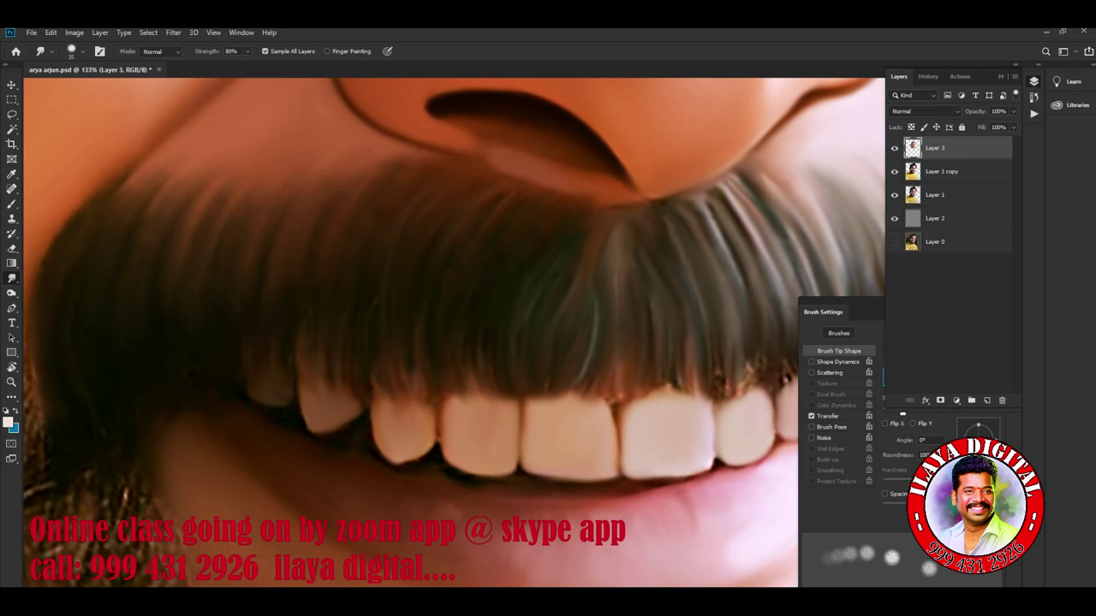
With a smaller brush, pull thin moustache strands down over the teeth
key("bracketleft")
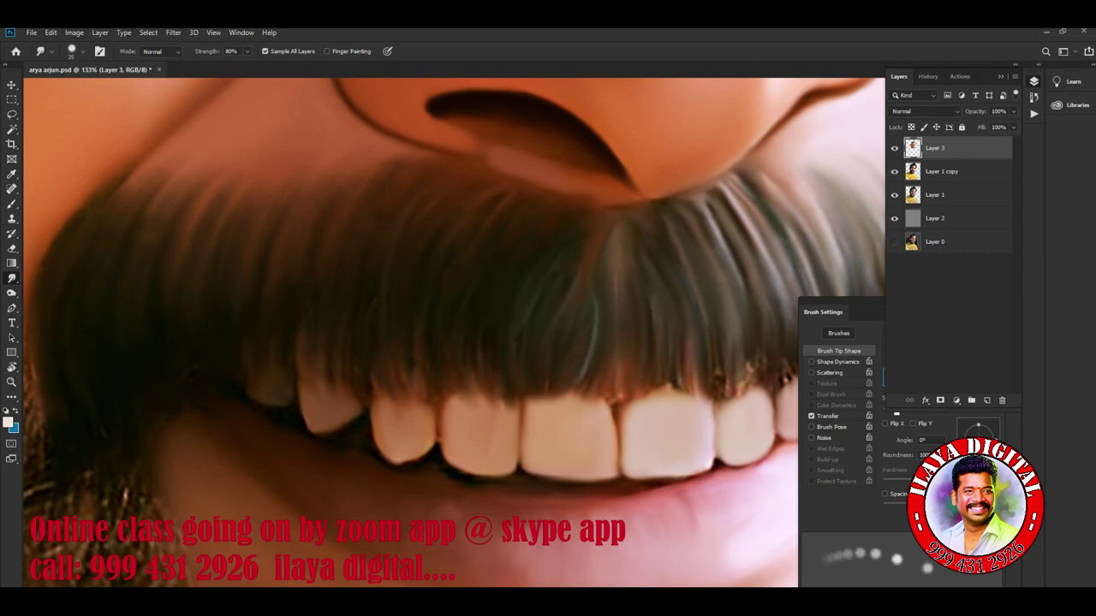
left_click_drag(548, 342, 274, 402)
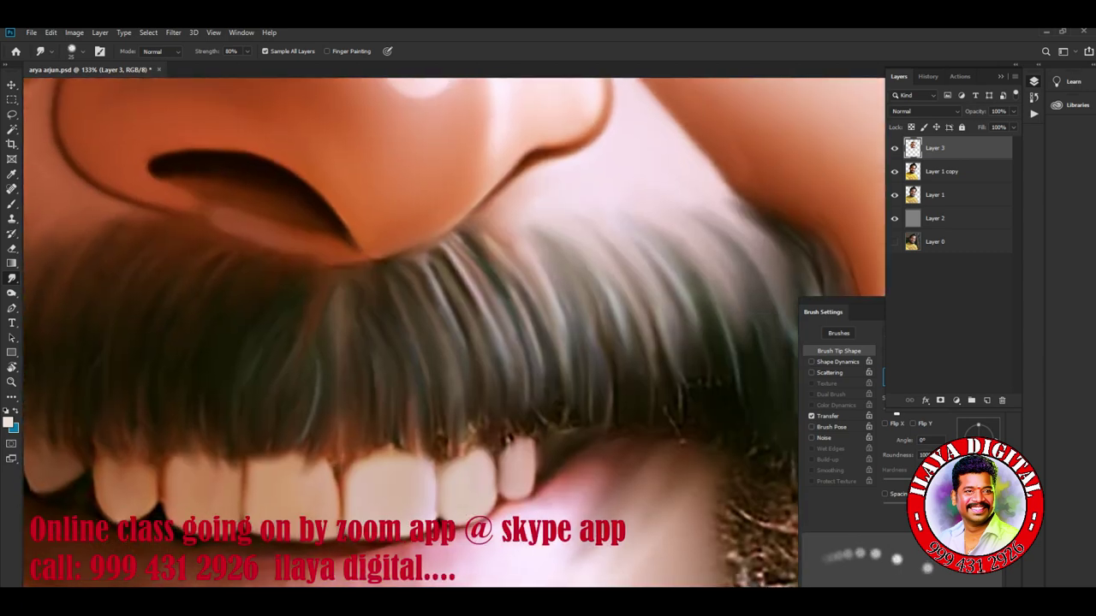
left_click_drag(332, 300, 332, 322)
left_click_drag(303, 446, 300, 464)
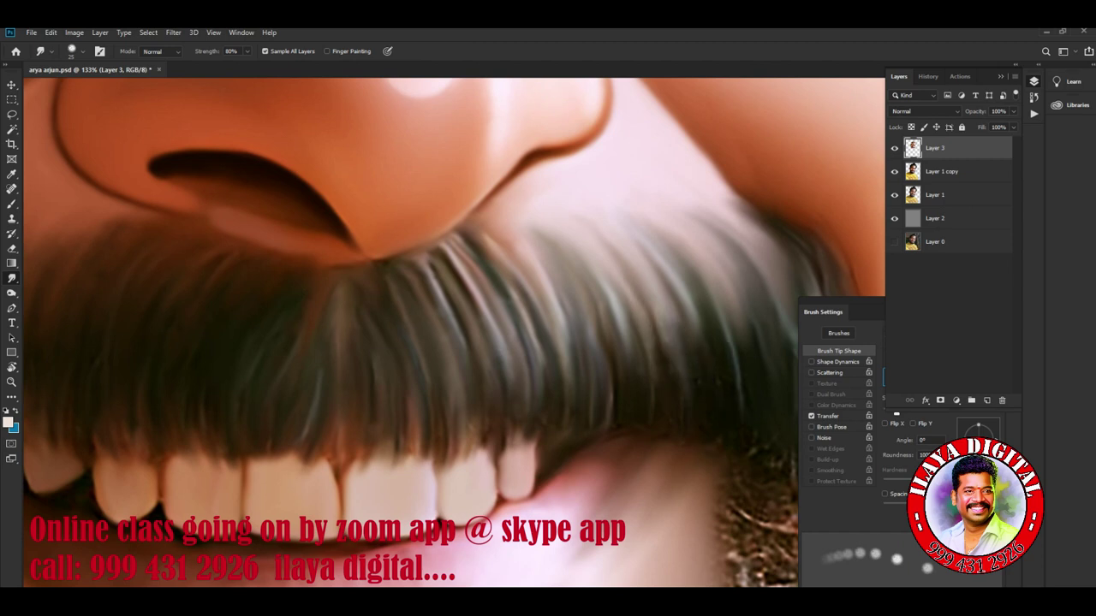
left_click_drag(611, 387, 611, 410)
scroll(428, 342, "down", 5)
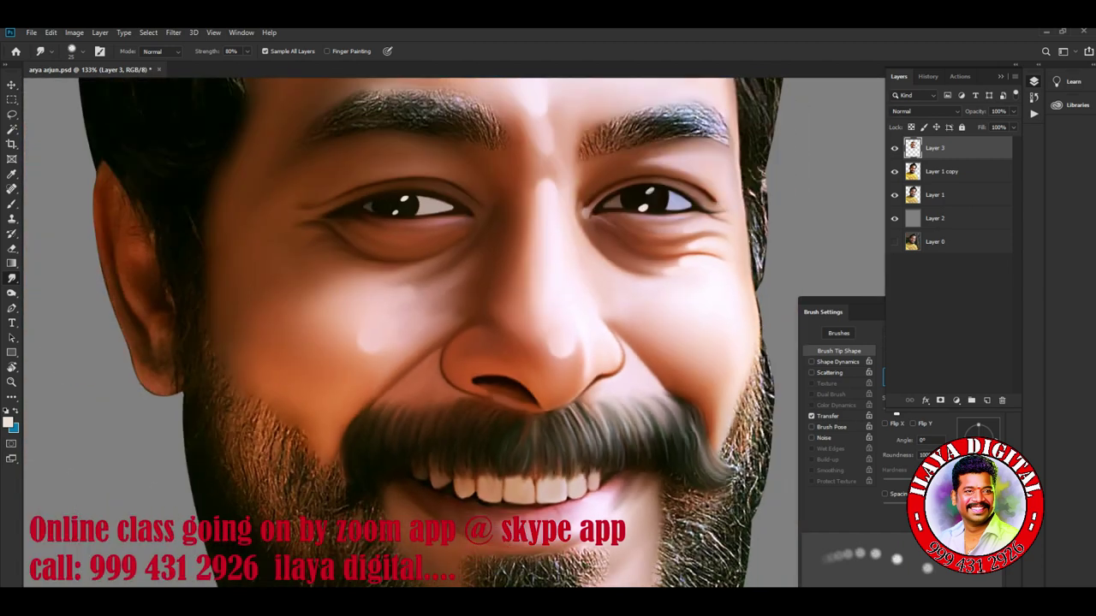
Enlarge the Smudge brush three steps and pull beard strands upward into the cheek below the ear
scroll(428, 385, "up", 3)
scroll(428, 385, "down", 4)
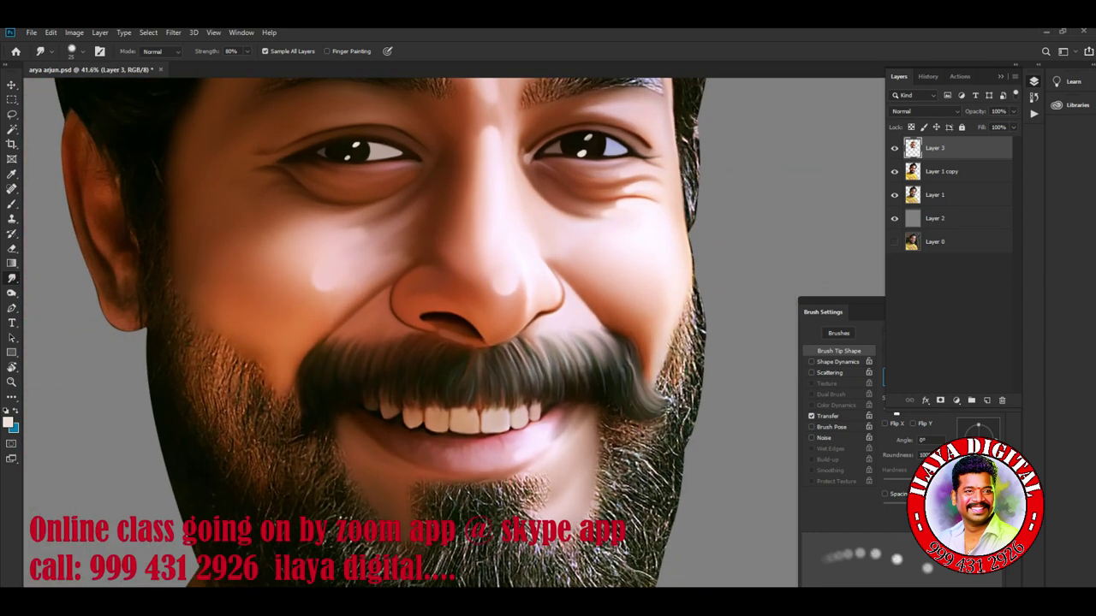
scroll(428, 343, "up", 3)
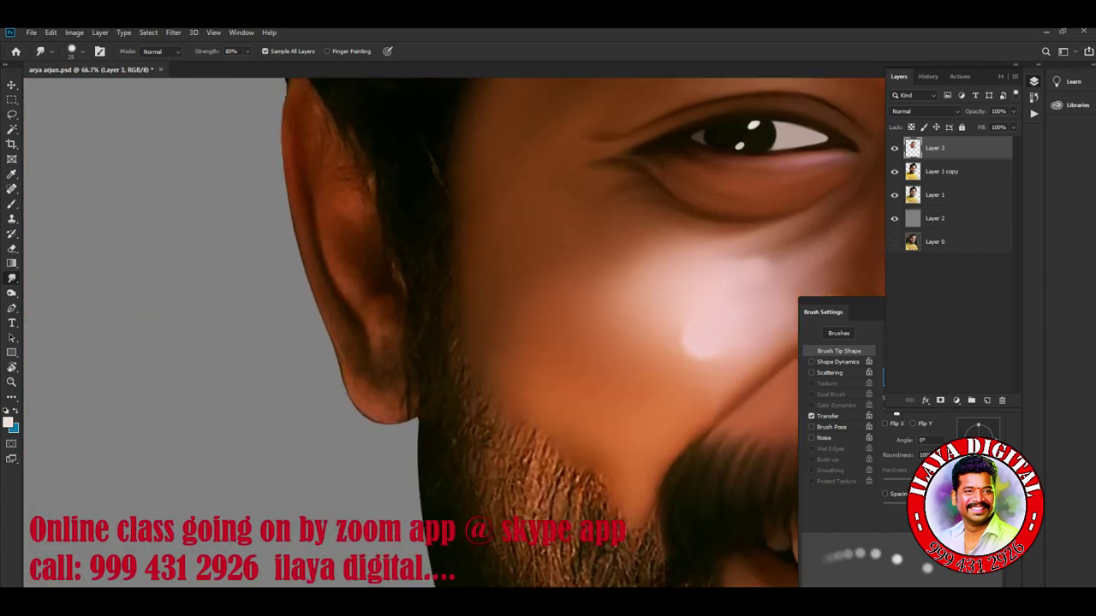
key("bracketright")
key("bracketright")
key("bracketright")
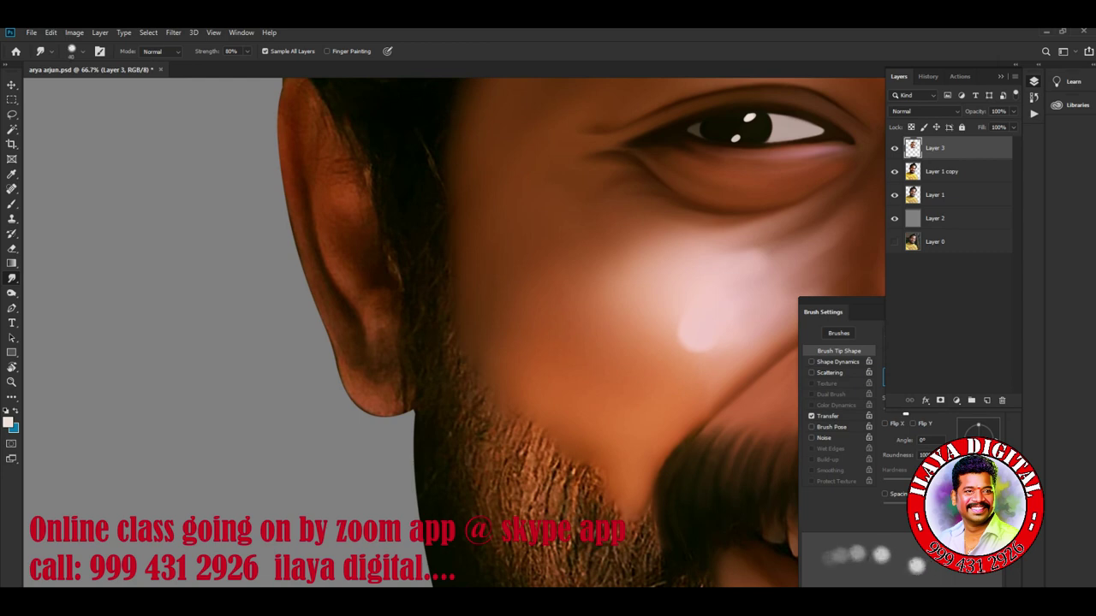
key("bracketright")
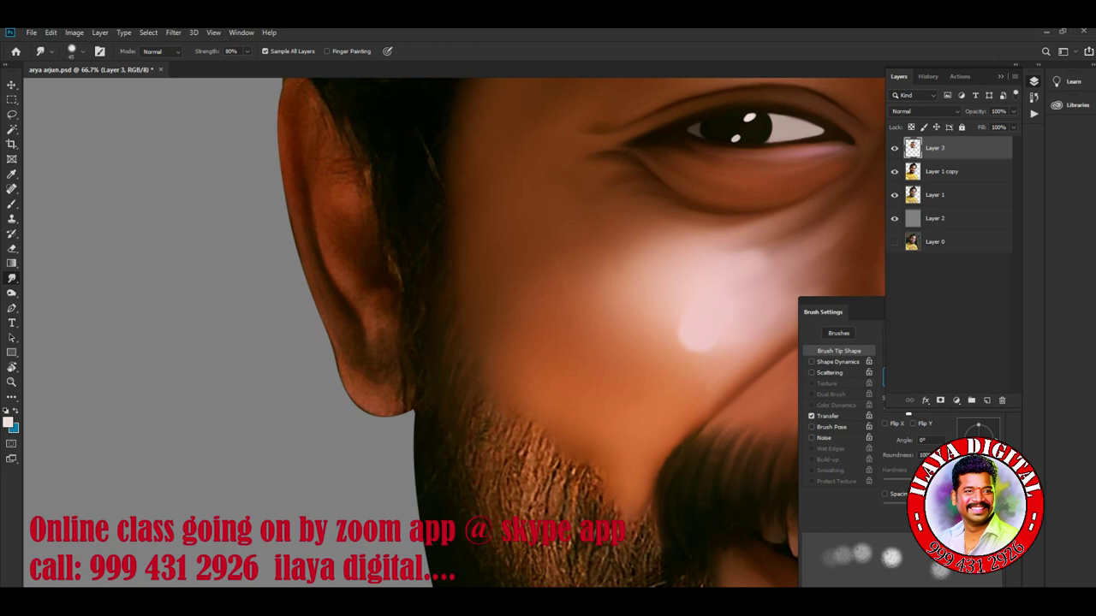
key("bracketright")
left_click_drag(500, 488, 514, 428)
mouse_move(530, 481)
left_mouse_down()
mouse_move(526, 424)
mouse_move(550, 441)
left_mouse_up()
left_click_drag(539, 501, 541, 467)
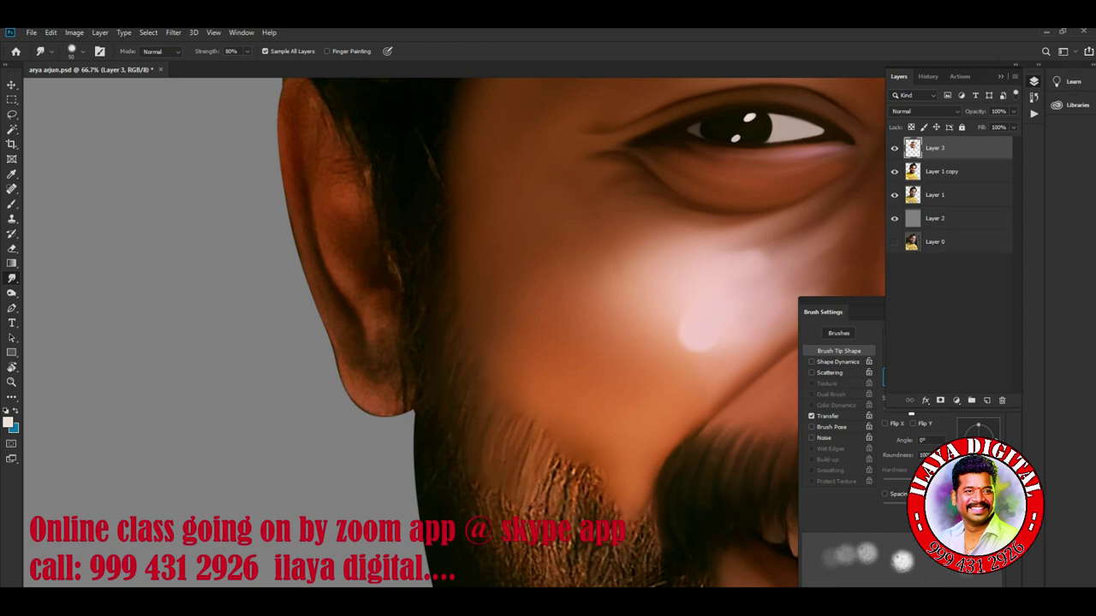
Pull more beard strands upward into the cheek and along the jaw
mouse_move(539, 505)
left_mouse_down()
mouse_move(552, 452)
mouse_move(563, 458)
left_mouse_up()
left_click_drag(557, 522, 571, 469)
left_click_drag(581, 535, 599, 467)
left_click_drag(604, 514, 599, 482)
mouse_move(599, 565)
left_mouse_down()
mouse_move(610, 492)
mouse_move(625, 500)
left_mouse_up()
left_click_drag(634, 575, 638, 522)
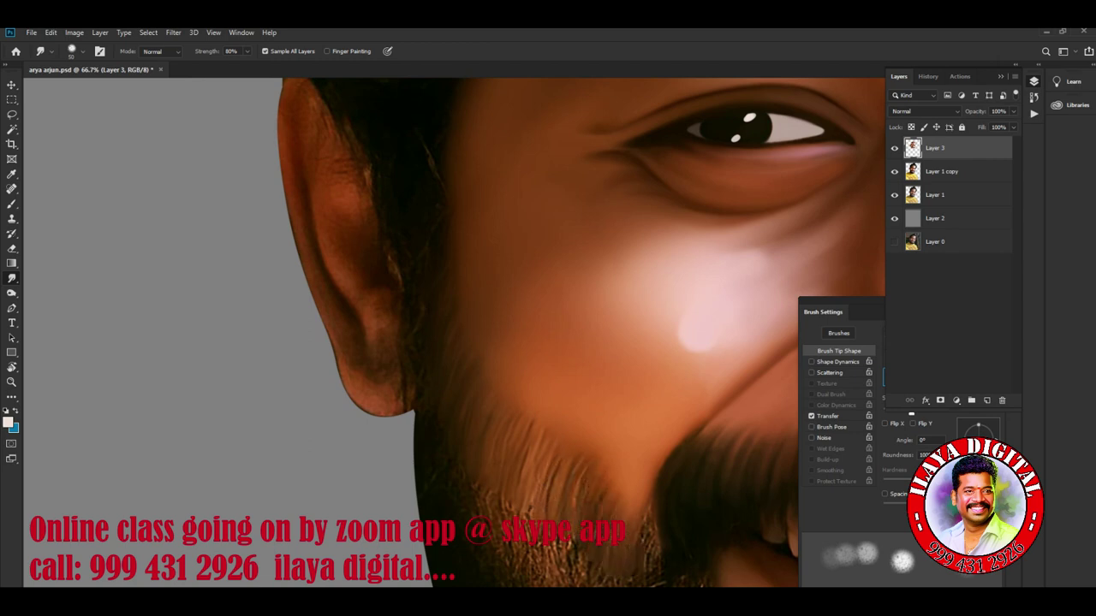
Blend small beard patches with a few short upward strokes
left_click_drag(658, 568, 659, 542)
left_click_drag(573, 555, 548, 459)
left_click_drag(520, 520, 520, 497)
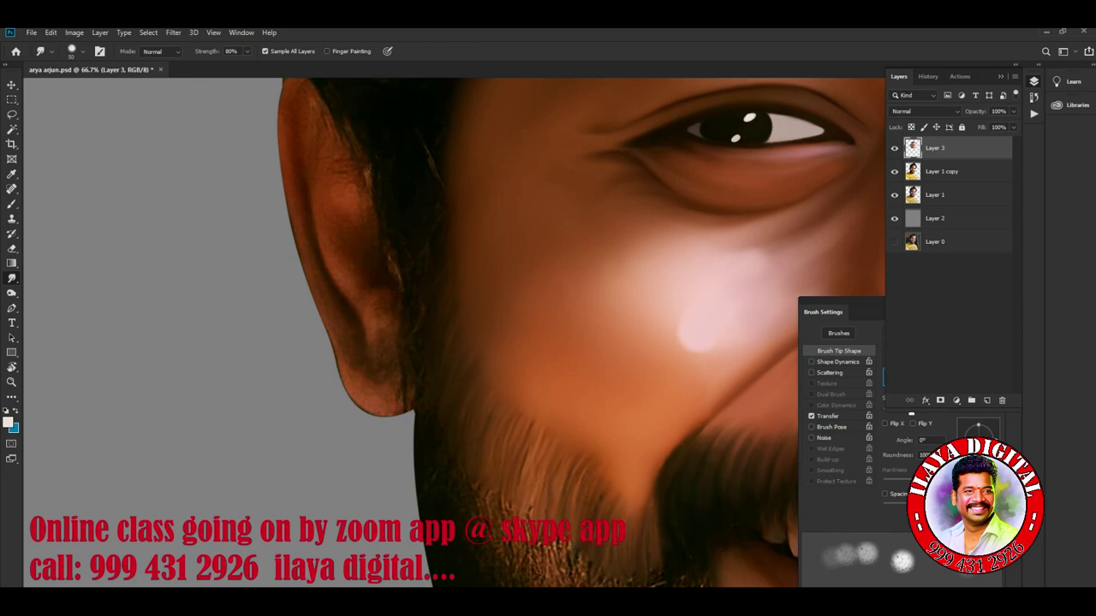
scroll(517, 333, "down", 5)
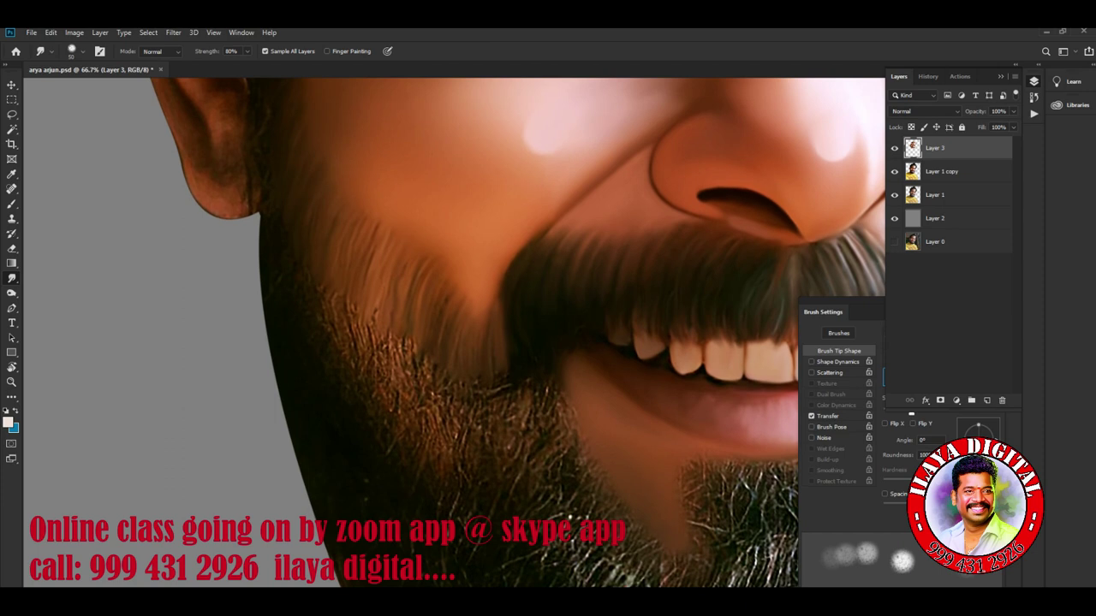
Readjust the Smudge brush size and push hair strokes upward into the beard
key("bracketleft")
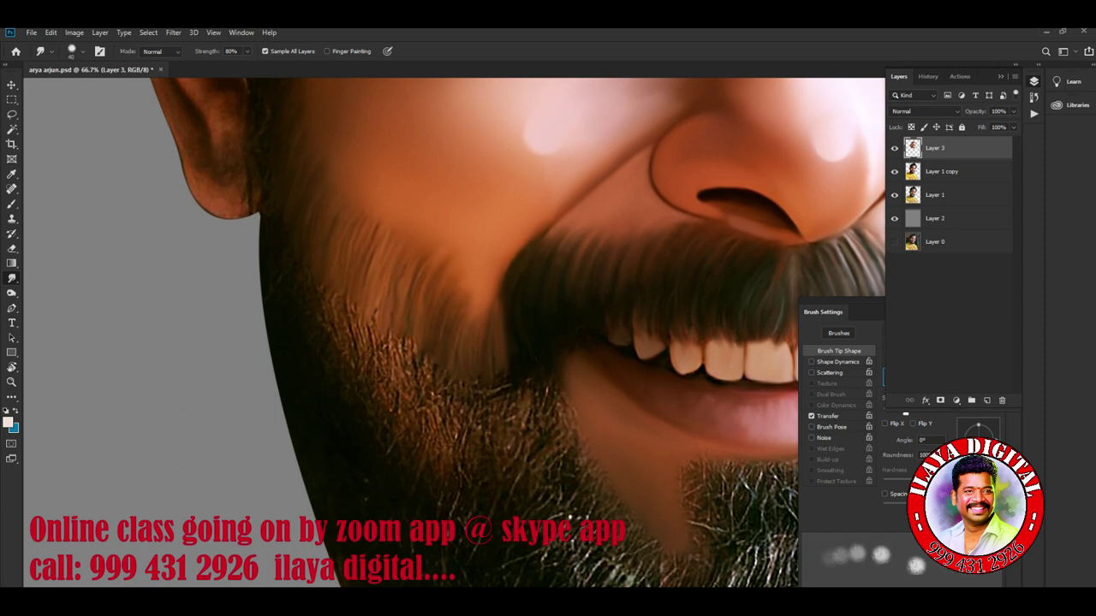
key("bracketright")
key("bracketright")
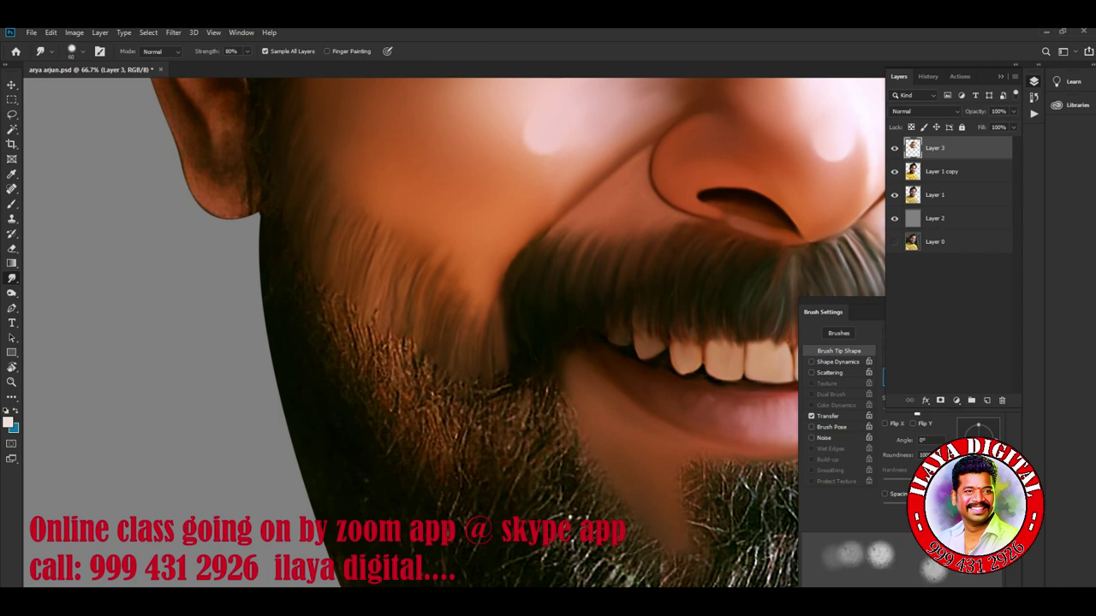
mouse_move(327, 330)
left_mouse_down()
mouse_move(334, 299)
mouse_move(348, 304)
left_mouse_up()
mouse_move(356, 373)
left_mouse_down()
mouse_move(354, 323)
mouse_move(371, 317)
mouse_move(381, 338)
left_mouse_up()
Soften the stubble along the beard's left edge and smudge away the dark mark
left_click_drag(393, 420, 399, 338)
left_click_drag(416, 411, 423, 364)
left_click_drag(431, 441, 438, 390)
mouse_move(447, 484)
left_mouse_down()
mouse_move(456, 403)
mouse_move(471, 411)
left_mouse_up()
left_click_drag(412, 368, 411, 343)
left_click_drag(368, 375, 366, 344)
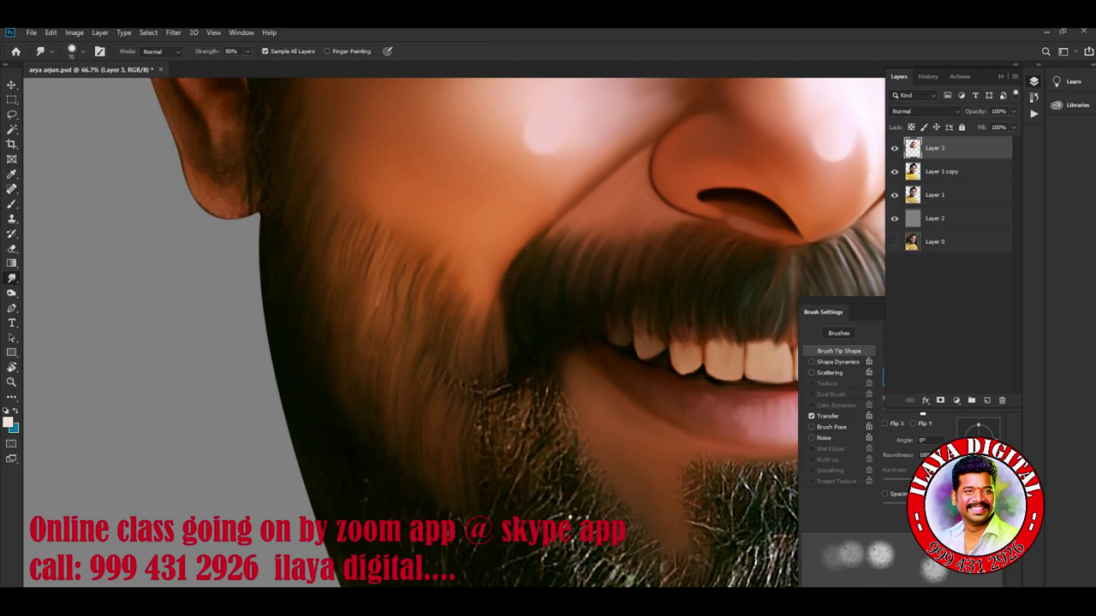
Check the beard at different zoom levels and make the Smudge brush slightly smaller
scroll(473, 505, "down", 5)
scroll(474, 505, "up", 6)
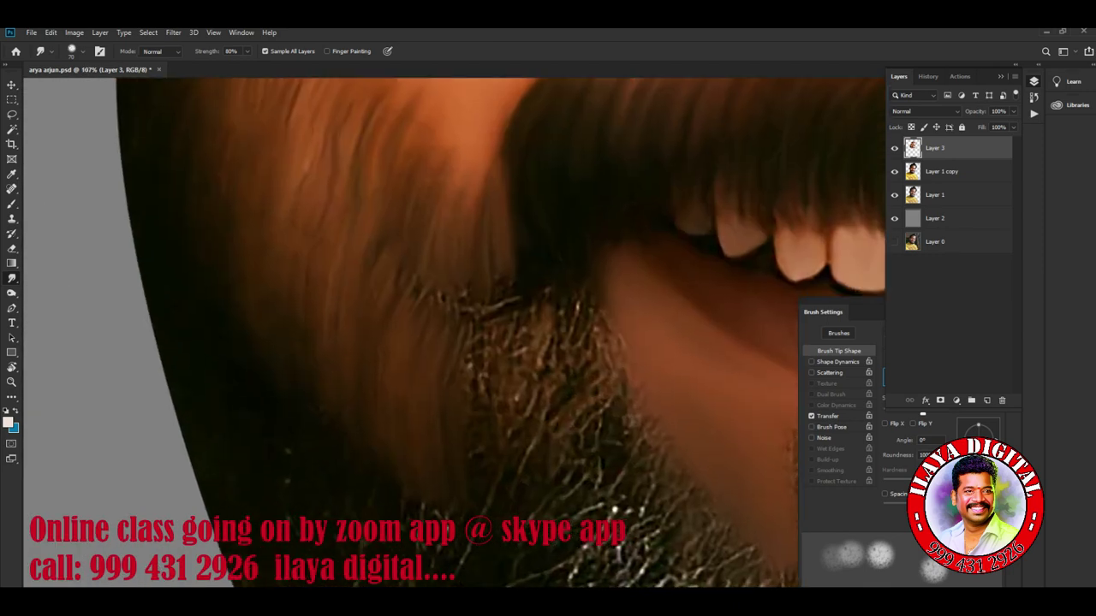
scroll(454, 334, "down", 4)
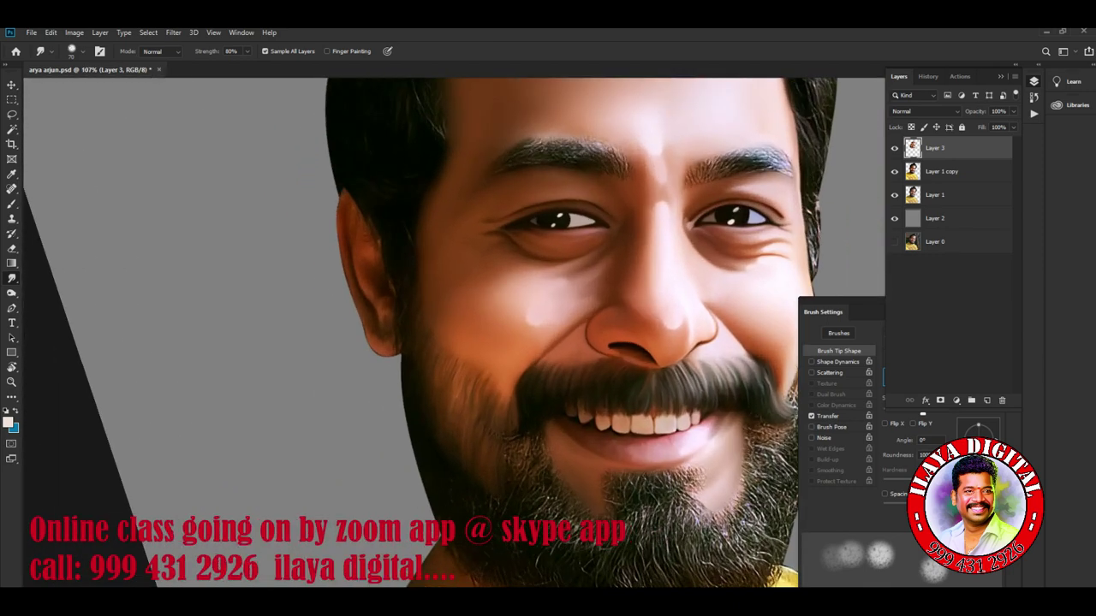
scroll(454, 334, "up", 1)
key("bracketleft")
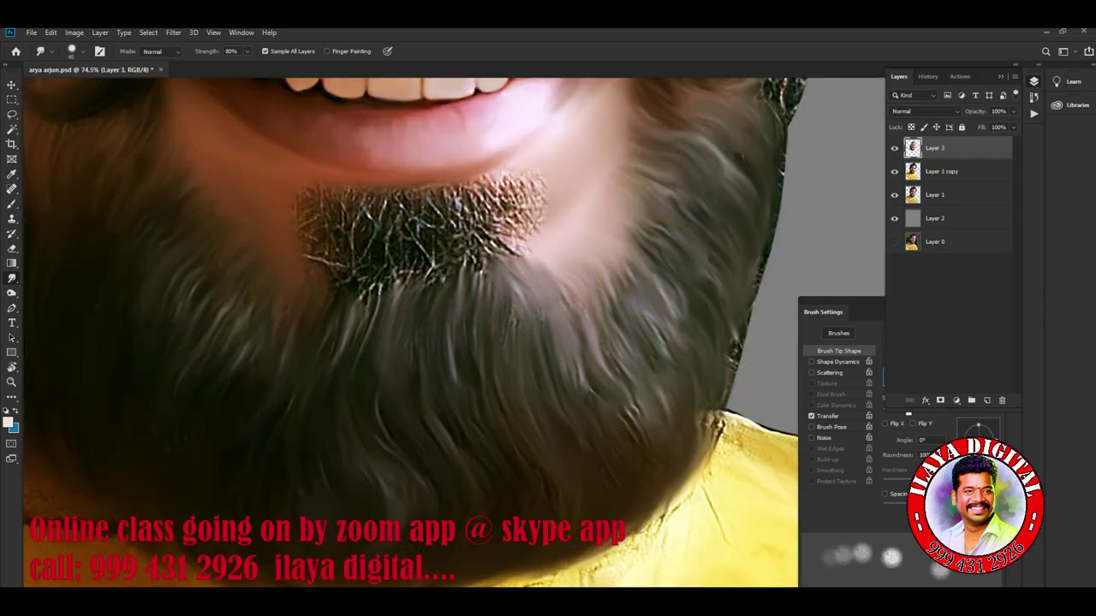
Smudge the goatee's right strands into the skin and its left and middle hairs into the beard
mouse_move(480, 231)
left_mouse_down()
mouse_move(484, 184)
mouse_move(518, 175)
left_mouse_up()
mouse_move(526, 212)
left_mouse_down()
mouse_move(531, 173)
mouse_move(543, 171)
left_mouse_up()
mouse_move(505, 244)
left_mouse_down()
mouse_move(514, 218)
mouse_move(540, 204)
left_mouse_up()
mouse_move(495, 231)
left_mouse_down()
mouse_move(524, 258)
mouse_move(512, 235)
mouse_move(503, 243)
left_mouse_up()
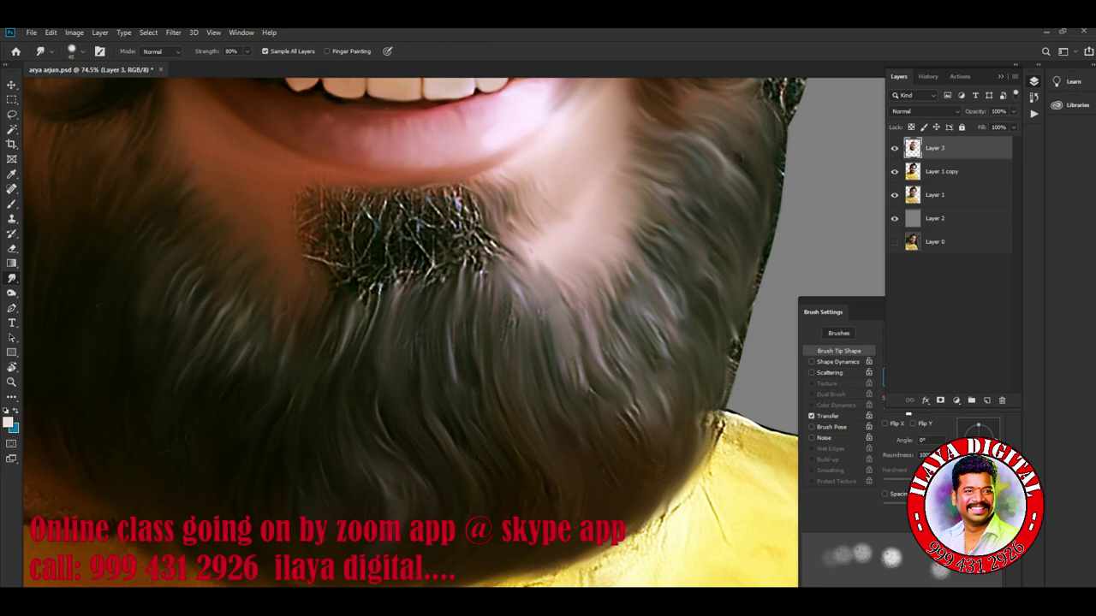
mouse_move(334, 240)
left_mouse_down()
mouse_move(342, 195)
mouse_move(367, 194)
left_mouse_up()
mouse_move(378, 245)
left_mouse_down()
mouse_move(385, 195)
mouse_move(414, 197)
left_mouse_up()
mouse_move(418, 247)
left_mouse_down()
mouse_move(430, 204)
mouse_move(452, 192)
left_mouse_up()
mouse_move(447, 235)
left_mouse_down()
mouse_move(459, 188)
mouse_move(473, 184)
left_mouse_up()
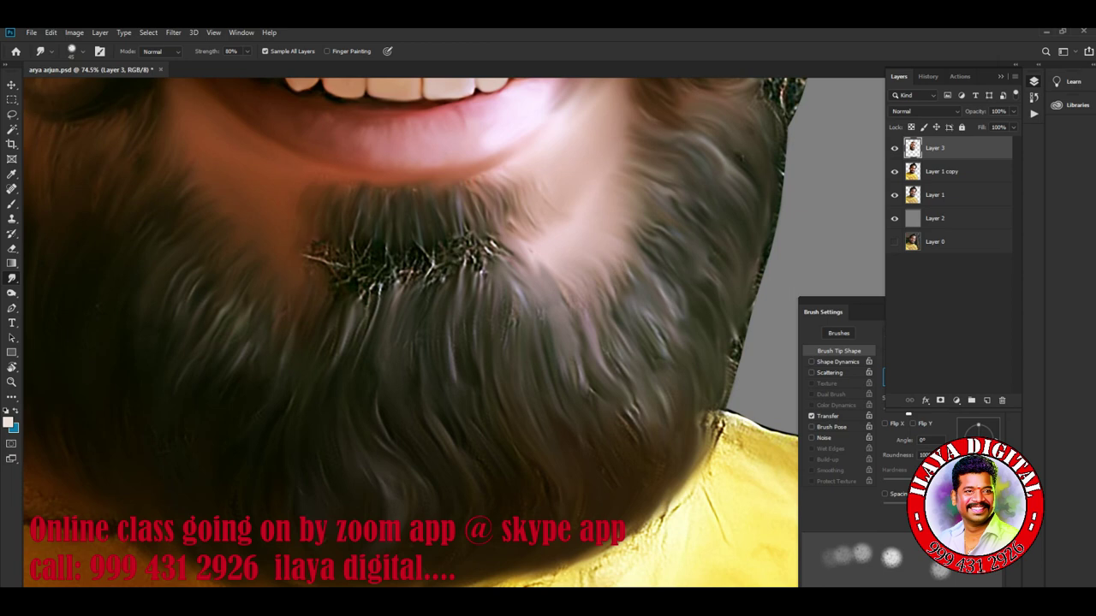
Smudge away the remaining light strands across the goatee, left to right
mouse_move(311, 259)
left_mouse_down()
mouse_move(326, 250)
mouse_move(339, 271)
left_mouse_up()
mouse_move(356, 310)
left_mouse_down()
mouse_move(353, 246)
mouse_move(365, 280)
mouse_move(349, 238)
mouse_move(376, 246)
left_mouse_up()
mouse_move(385, 290)
left_mouse_down()
mouse_move(387, 256)
mouse_move(406, 245)
left_mouse_up()
mouse_move(421, 295)
left_mouse_down()
mouse_move(428, 243)
mouse_move(445, 240)
left_mouse_up()
mouse_move(458, 294)
left_mouse_down()
mouse_move(473, 218)
mouse_move(484, 236)
left_mouse_up()
mouse_move(500, 270)
left_mouse_down()
mouse_move(493, 230)
mouse_move(508, 222)
left_mouse_up()
left_click_drag(468, 281, 469, 252)
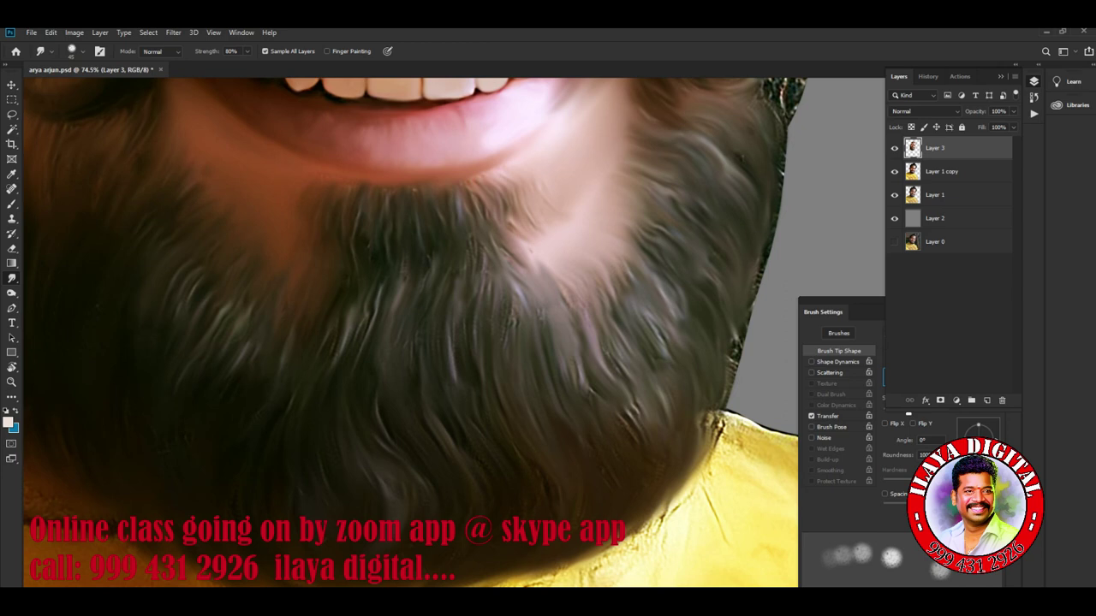
Tone down the pink skin patch beside the beard and soften small spots near the lip
left_click_drag(589, 291, 585, 233)
mouse_move(572, 310)
left_mouse_down()
mouse_move(570, 250)
mouse_move(620, 169)
mouse_move(608, 140)
left_mouse_up()
left_click_drag(529, 257, 515, 217)
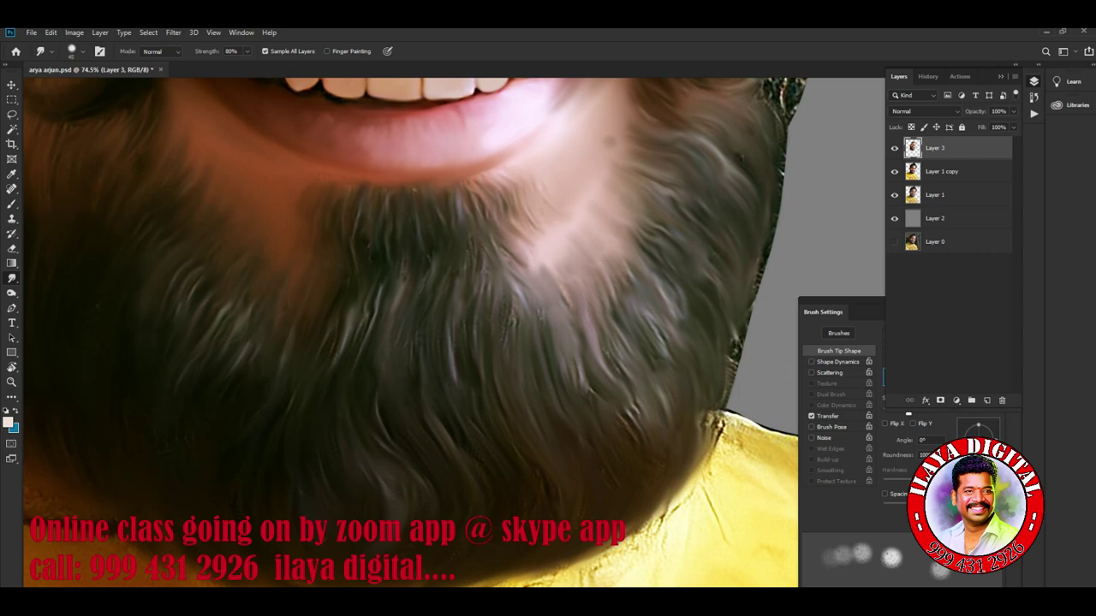
left_click_drag(635, 149, 632, 130)
left_click_drag(671, 376, 667, 358)
Smooth the beard's right edge downward against the background
left_click_drag(796, 85, 757, 300)
mouse_move(766, 248)
left_mouse_down()
mouse_move(717, 424)
mouse_move(702, 441)
left_mouse_up()
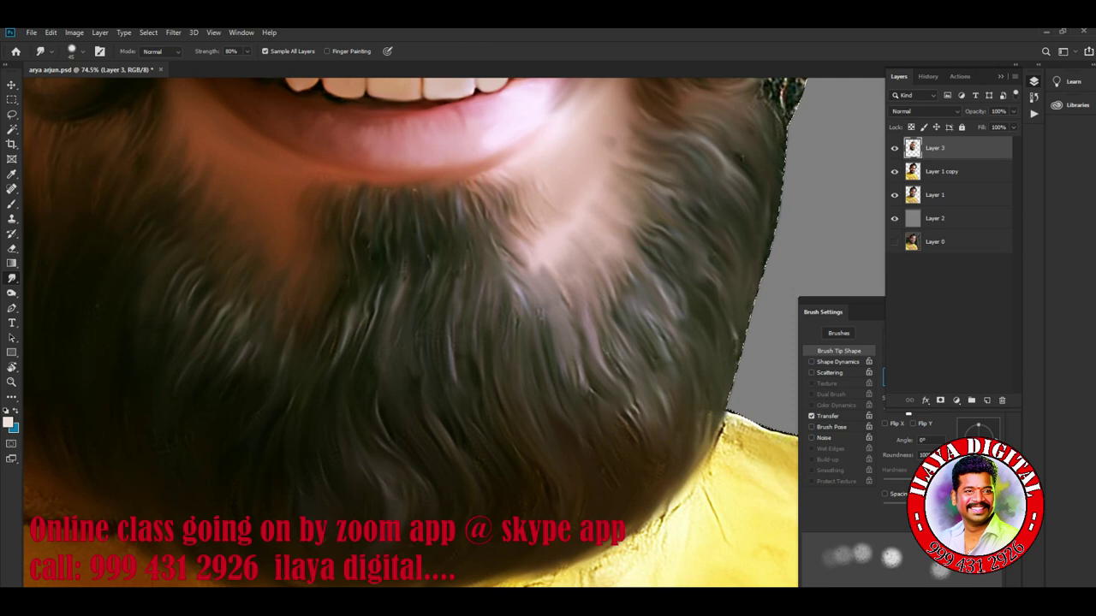
scroll(544, 452, "down", 3)
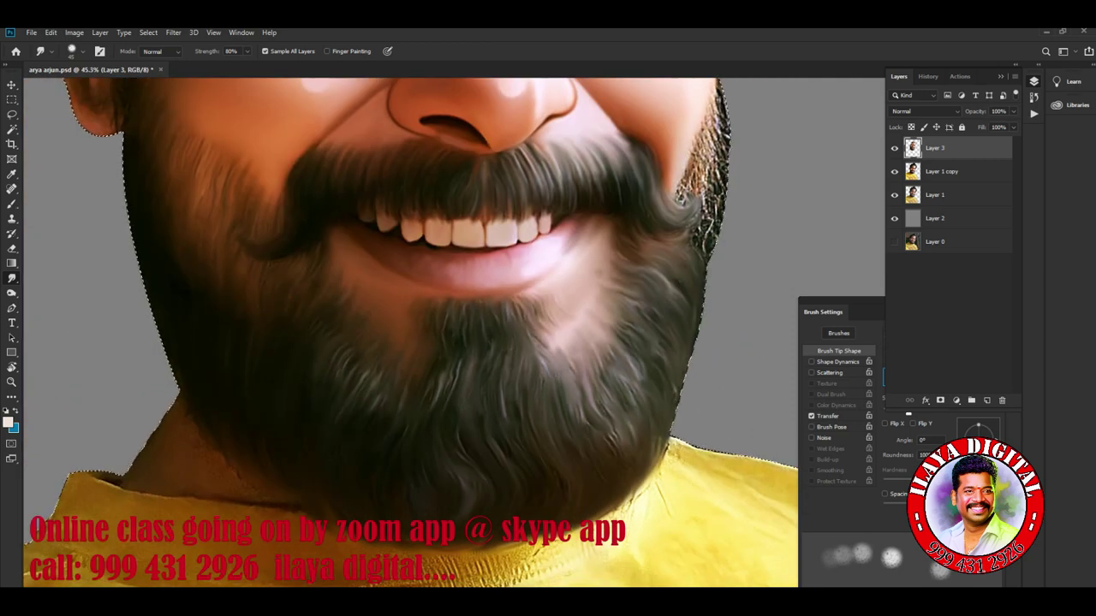
Move the view to the moustache and right beard edge, and fine-tune the Smudge brush size
mouse_move(394, 257)
left_mouse_down()
mouse_move(488, 476)
mouse_move(513, 488)
left_mouse_up()
scroll(514, 386, "up", 2)
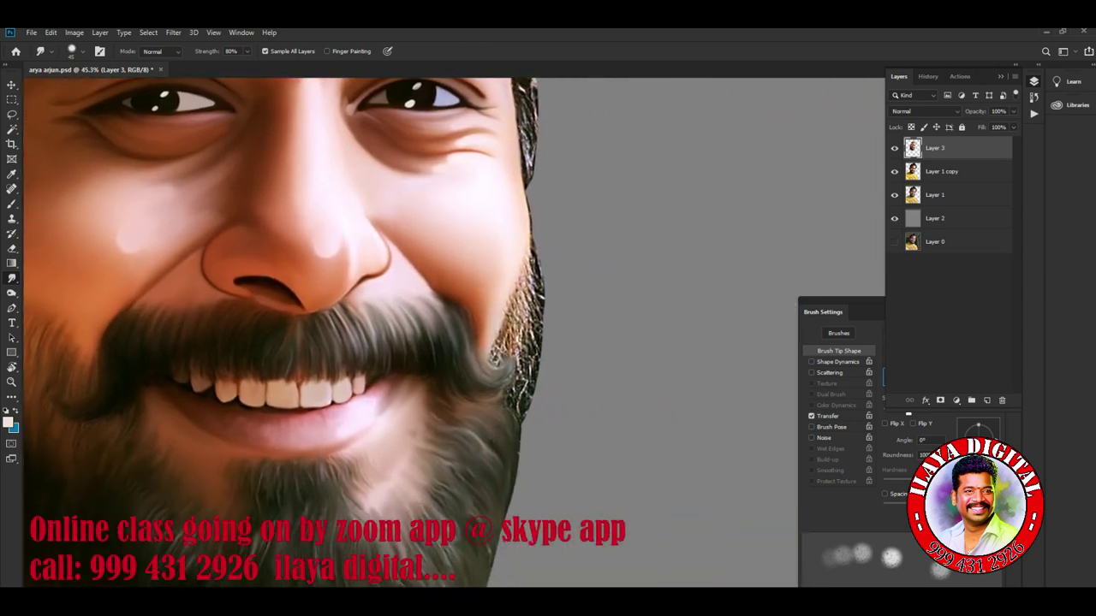
scroll(514, 385, "up", 2)
left_click_drag(342, 343, 403, 376)
key("bracketleft")
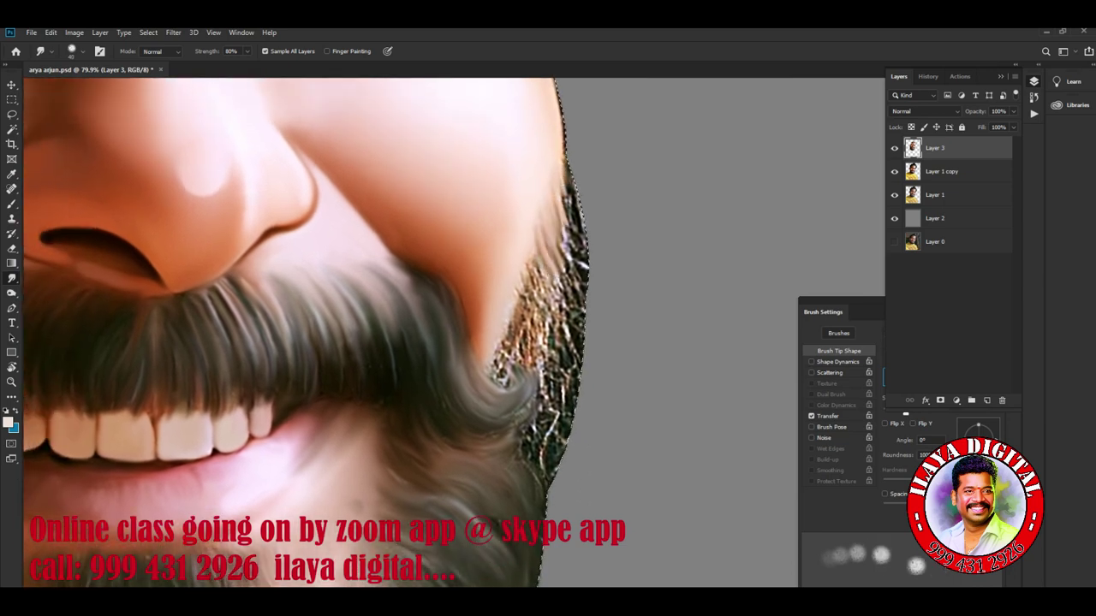
key("bracketright")
Sweep the bright strands along the beard's right edge upward into soft strokes
left_click_drag(496, 368, 536, 249)
left_click_drag(567, 308, 569, 199)
left_click_drag(568, 291, 568, 199)
left_click_drag(557, 359, 552, 274)
mouse_move(548, 381)
left_mouse_down()
mouse_move(541, 308)
mouse_move(546, 321)
left_mouse_up()
left_click_drag(540, 433, 534, 359)
left_click_drag(536, 453, 532, 404)
mouse_move(531, 479)
left_mouse_down()
mouse_move(525, 420)
mouse_move(514, 440)
left_mouse_up()
Resize the brush and blend the lower right-edge beard strands upward
key("]")
mouse_move(555, 406)
left_mouse_down()
mouse_move(548, 376)
mouse_move(573, 325)
left_mouse_up()
left_click_drag(571, 367, 570, 332)
left_click_drag(570, 400, 568, 342)
mouse_move(552, 476)
left_mouse_down()
mouse_move(550, 443)
mouse_move(541, 452)
left_mouse_up()
key("[")
key("[")
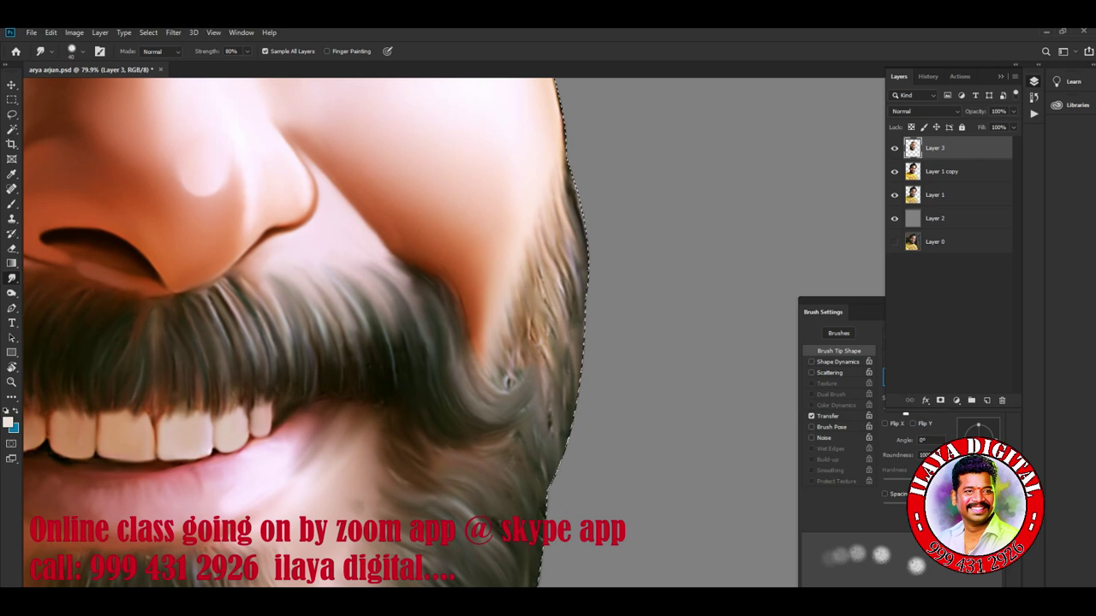
key("bracketright")
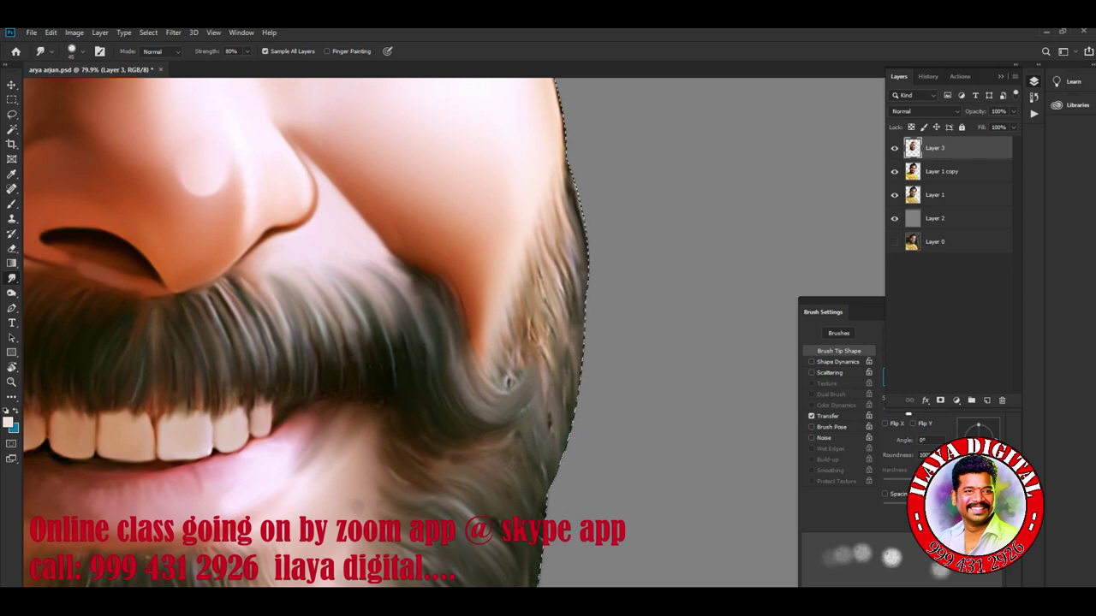
scroll(325, 334, "up", 5)
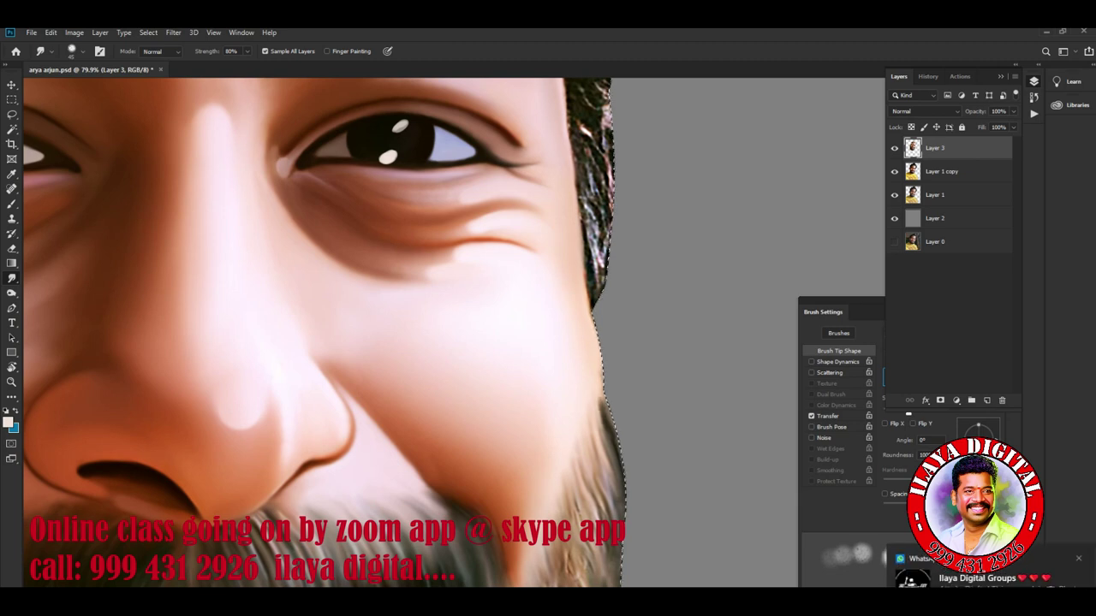
Bring the ear into view and enlarge the Smudge brush
scroll(325, 334, "down", 3)
scroll(325, 334, "right", 5)
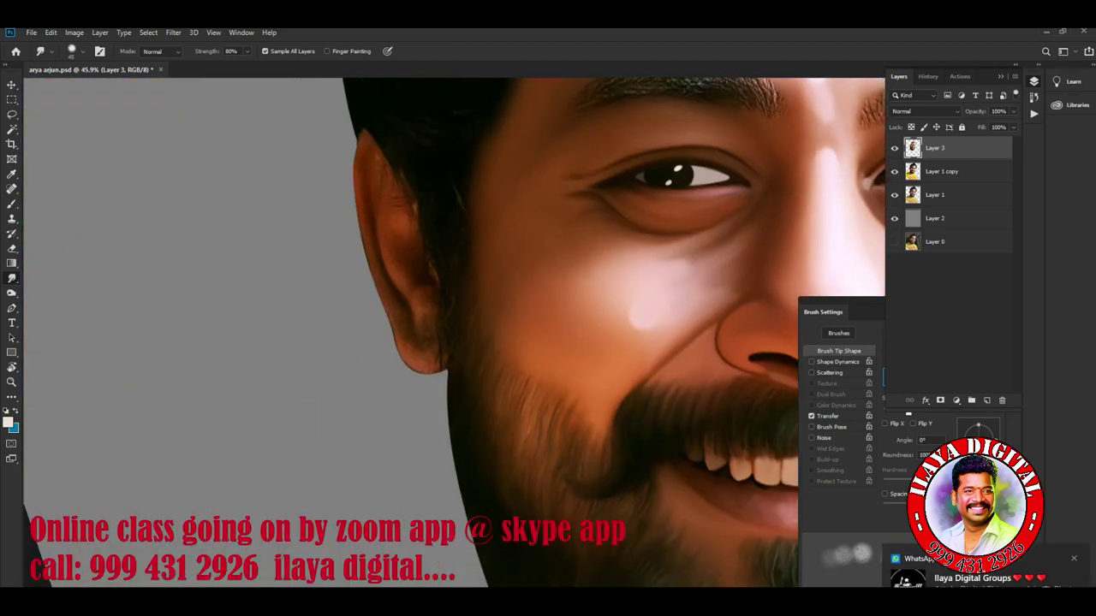
scroll(325, 334, "down", 5)
scroll(326, 334, "up", 3)
scroll(325, 334, "up", 2)
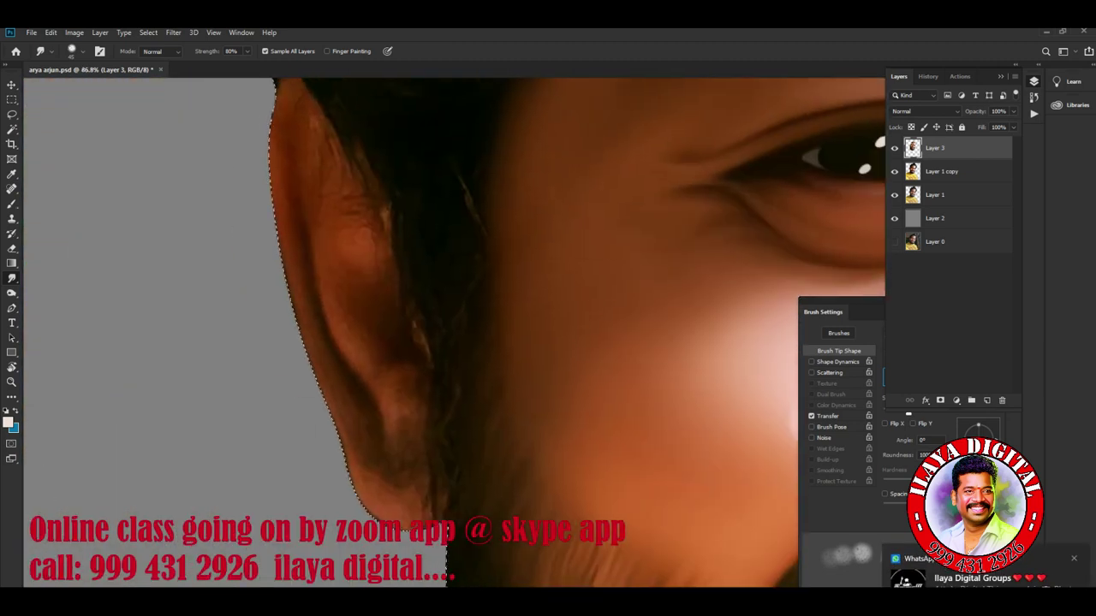
key("bracketright")
key("bracketright")
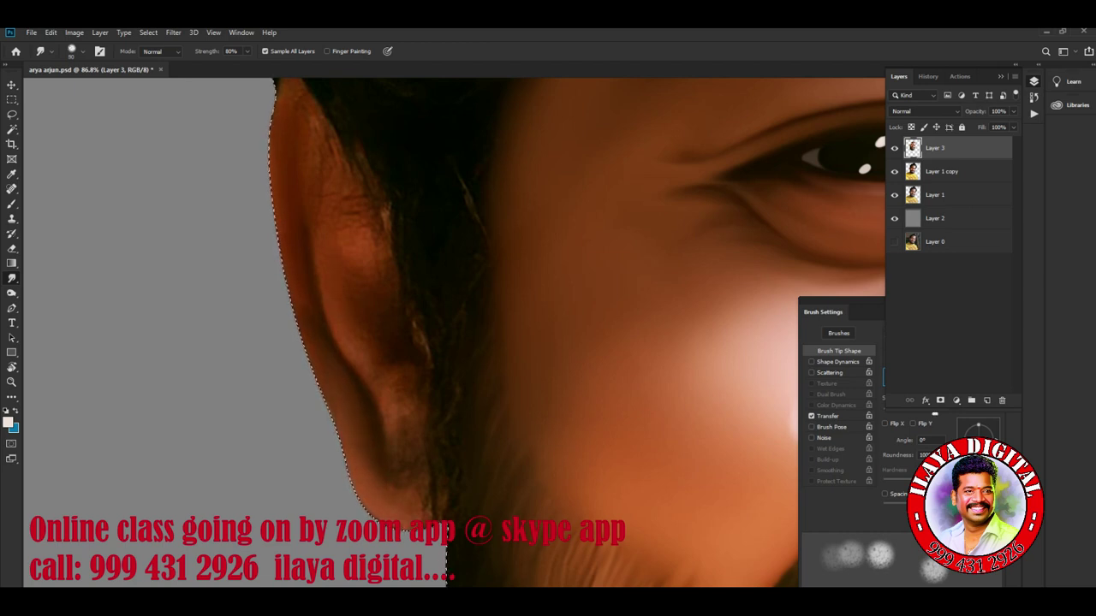
Smooth the inner ear into soft tones and blend light hair strands beside it
left_click_drag(351, 274, 383, 304)
left_click_drag(365, 357, 363, 379)
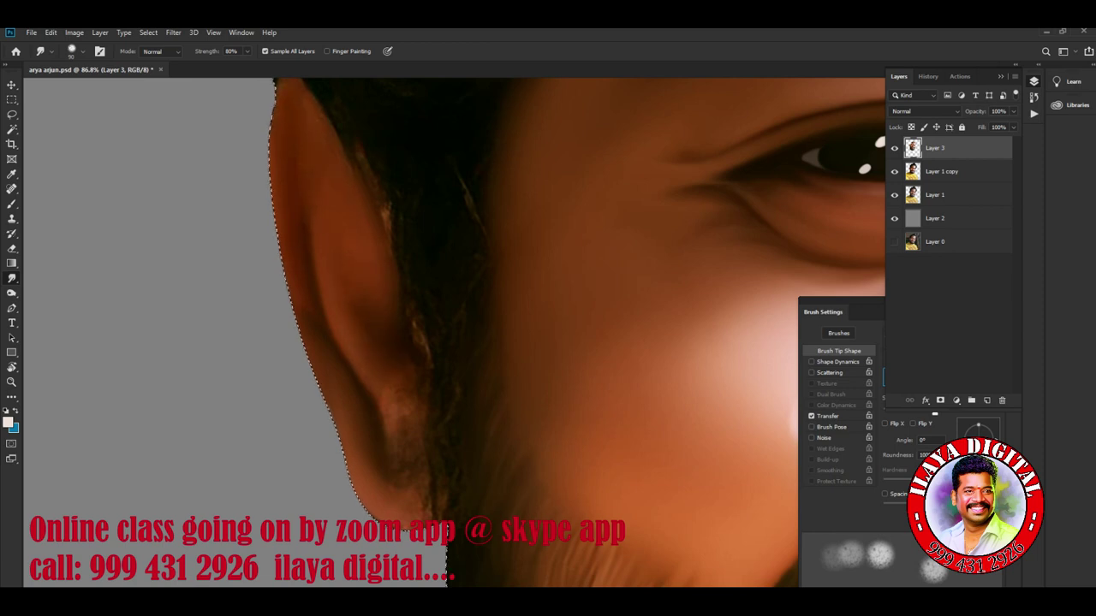
left_click_drag(400, 410, 401, 363)
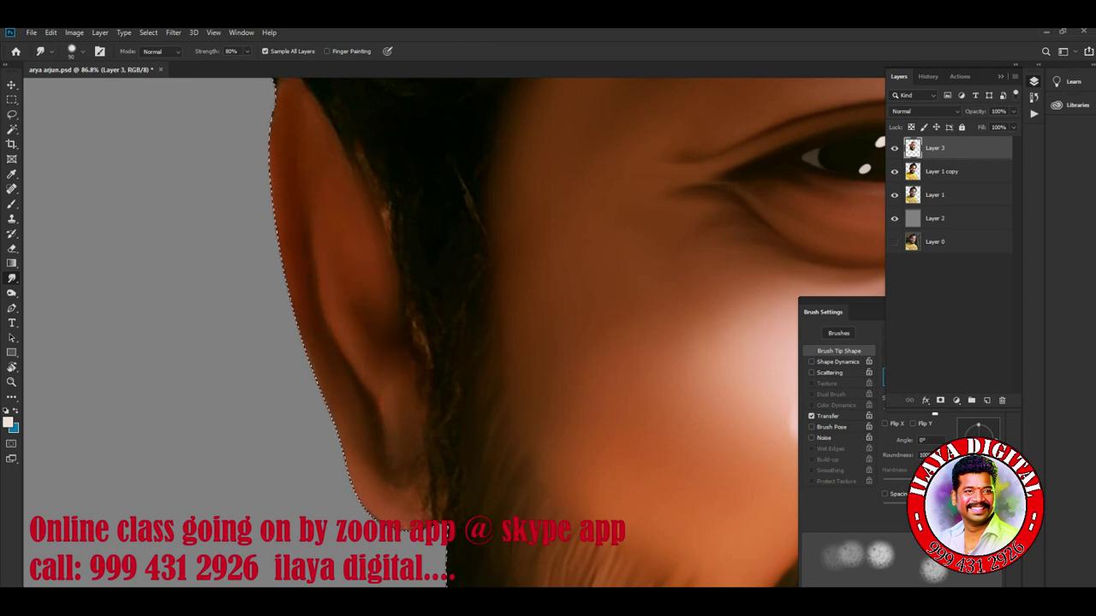
left_click_drag(387, 214, 387, 245)
left_click_drag(359, 155, 384, 208)
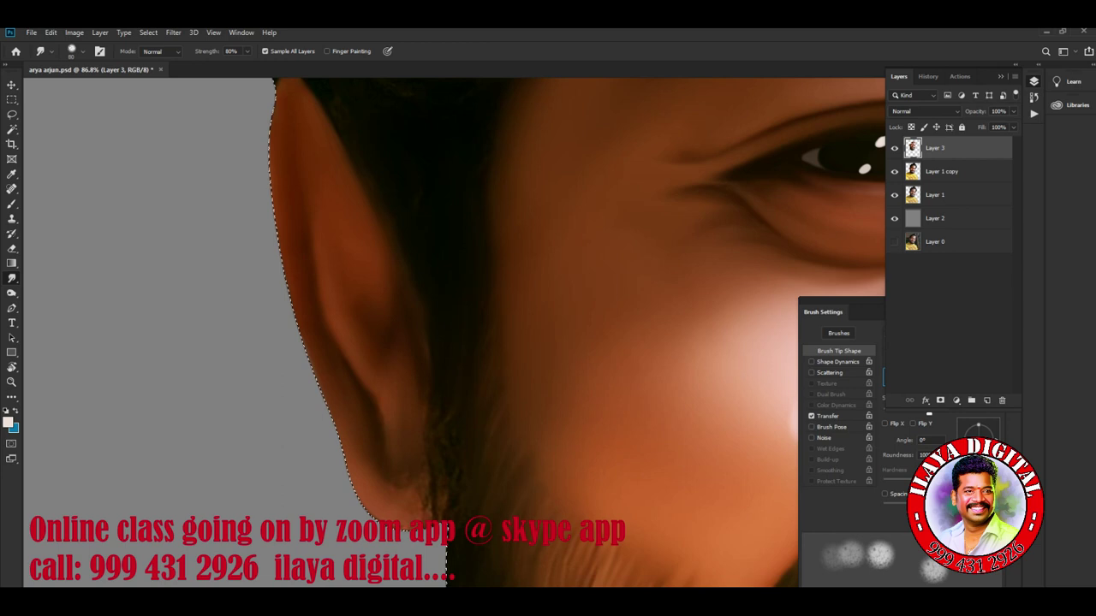
At brush size 70, soften the hair by the earlobe and the ear fold, then shrink the brush
key("bracketleft")
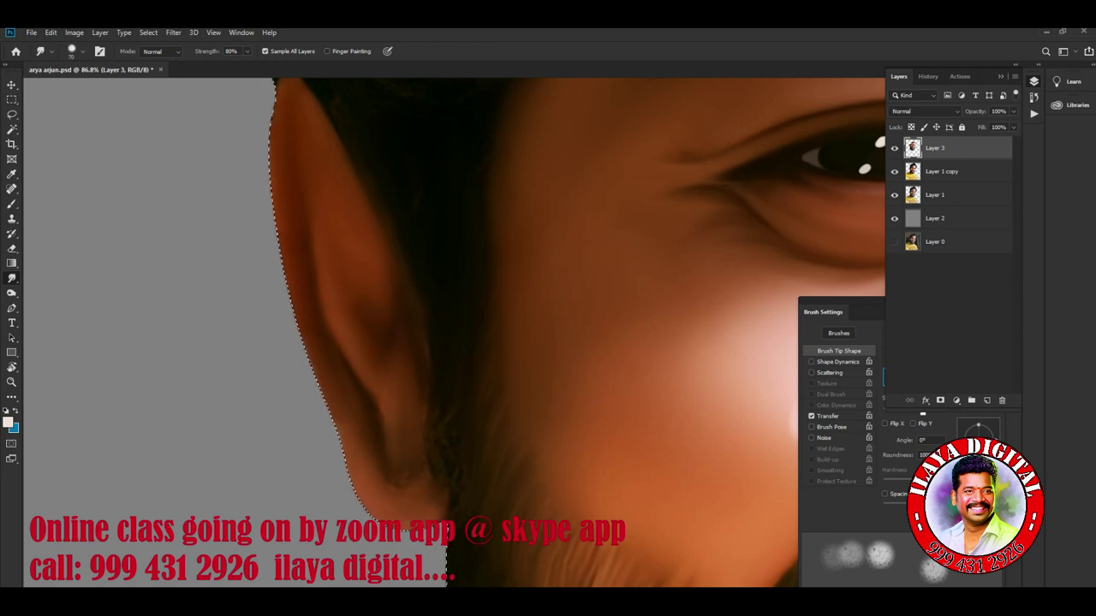
key("bracketleft")
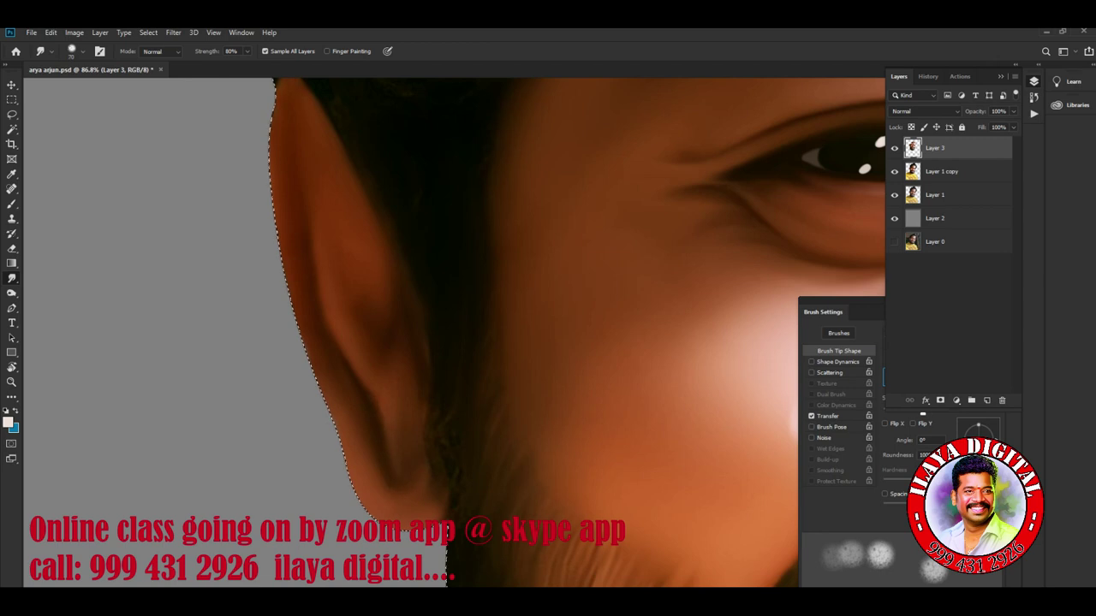
left_click_drag(428, 448, 429, 477)
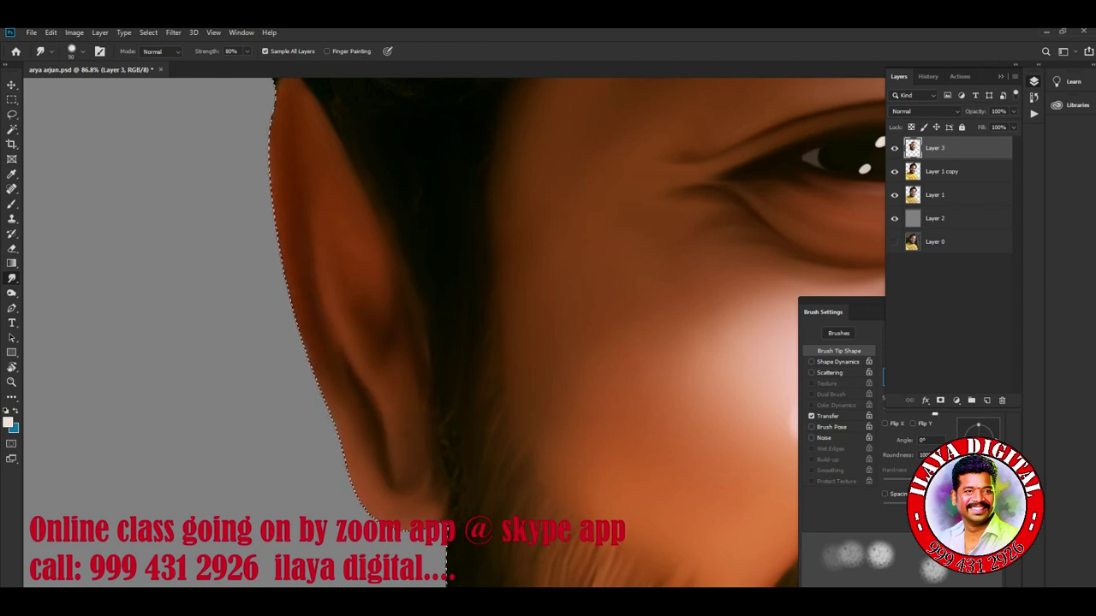
left_click_drag(434, 479, 432, 403)
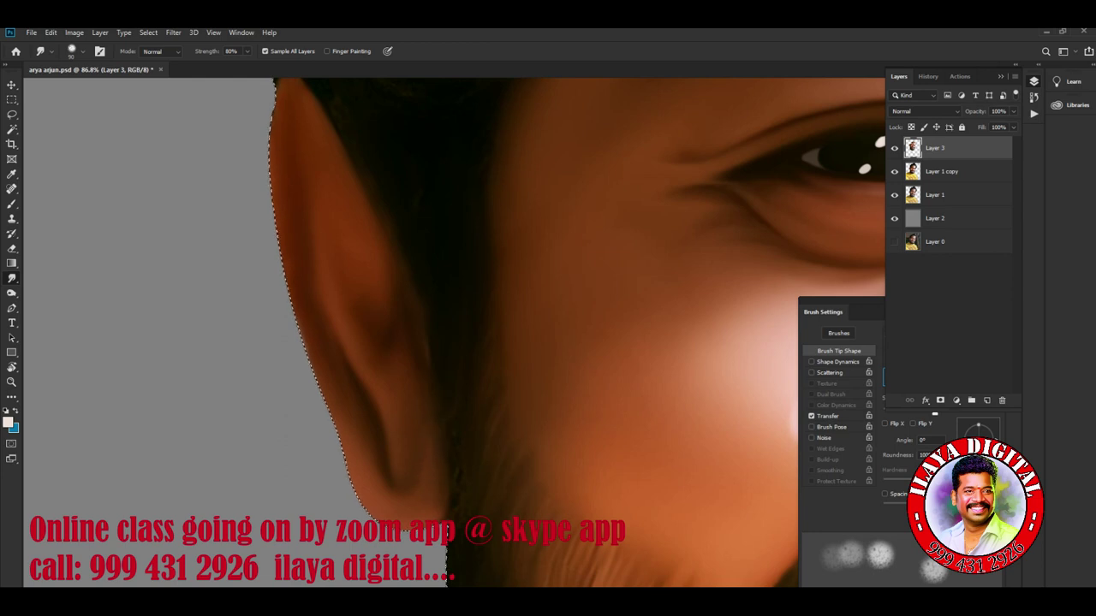
left_click_drag(384, 280, 382, 257)
key("bracketleft")
key("bracketleft")
key("bracketleft")
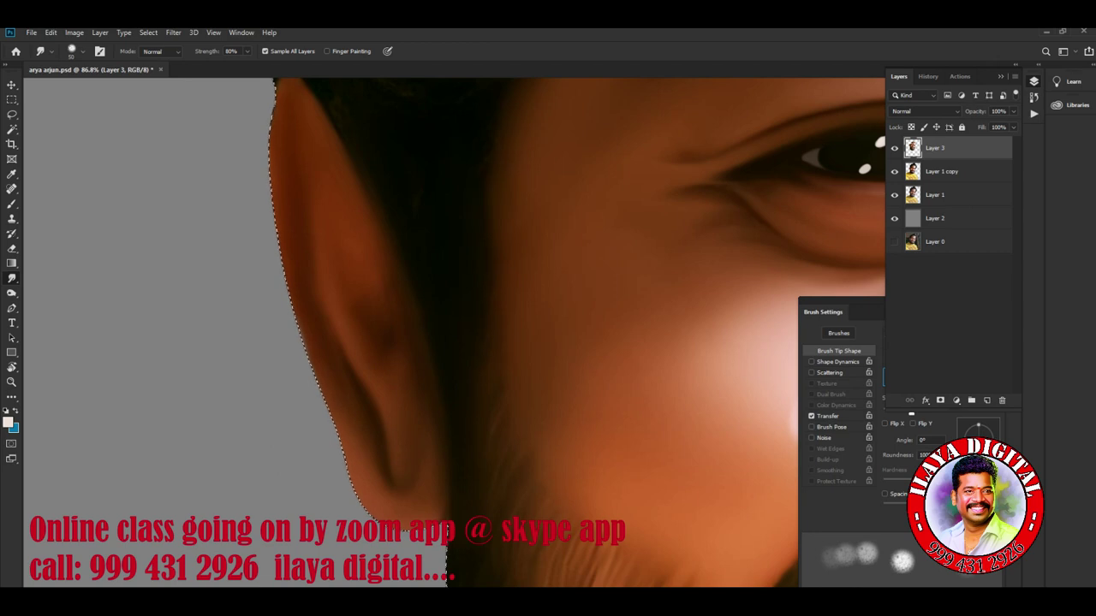
key("bracketleft")
key("bracketleft")
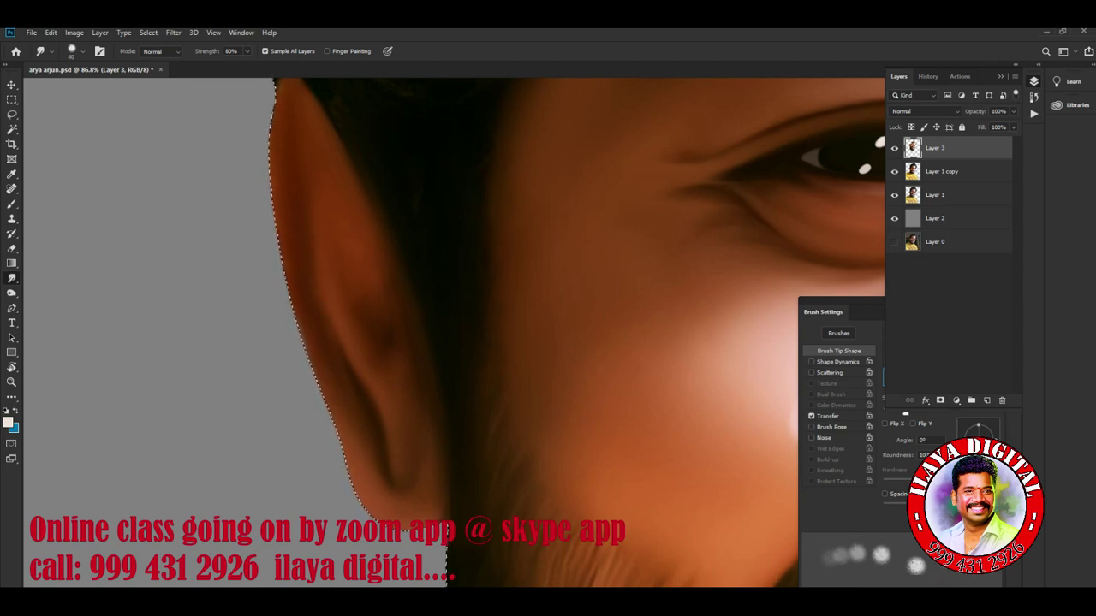
Scroll down to the jaw and neck and enlarge the Smudge brush two steps
scroll(454, 334, "down", 5)
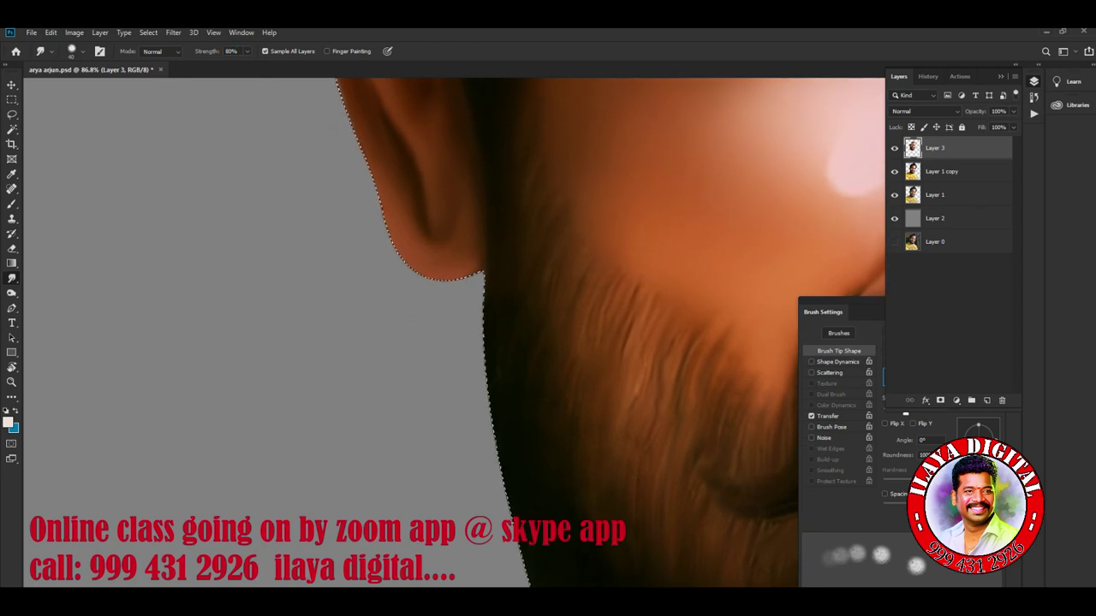
key("Return")
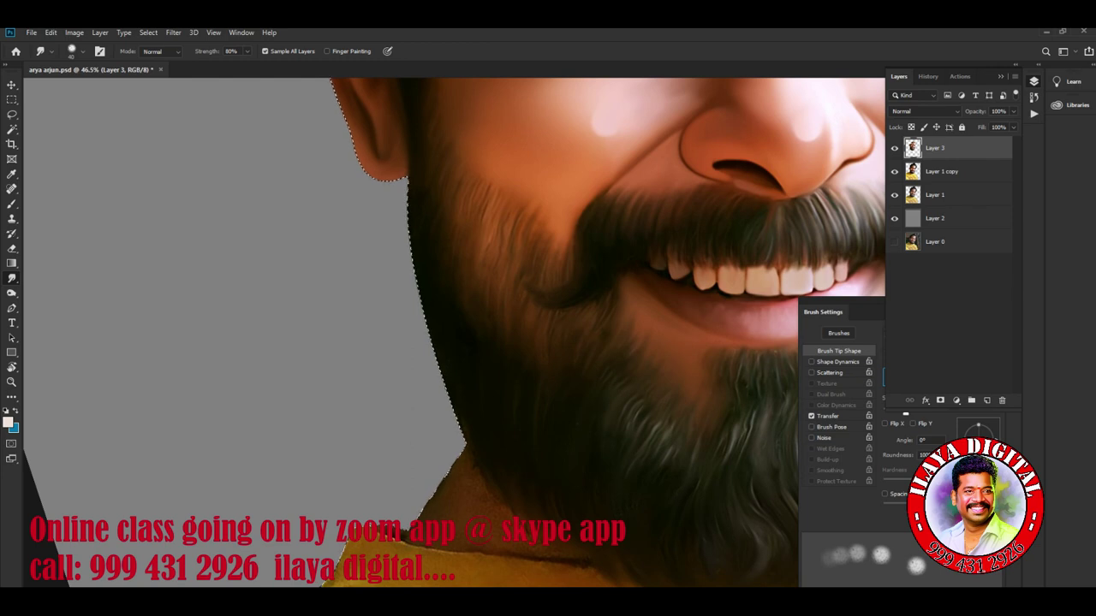
key("bracketright")
key("bracketright")
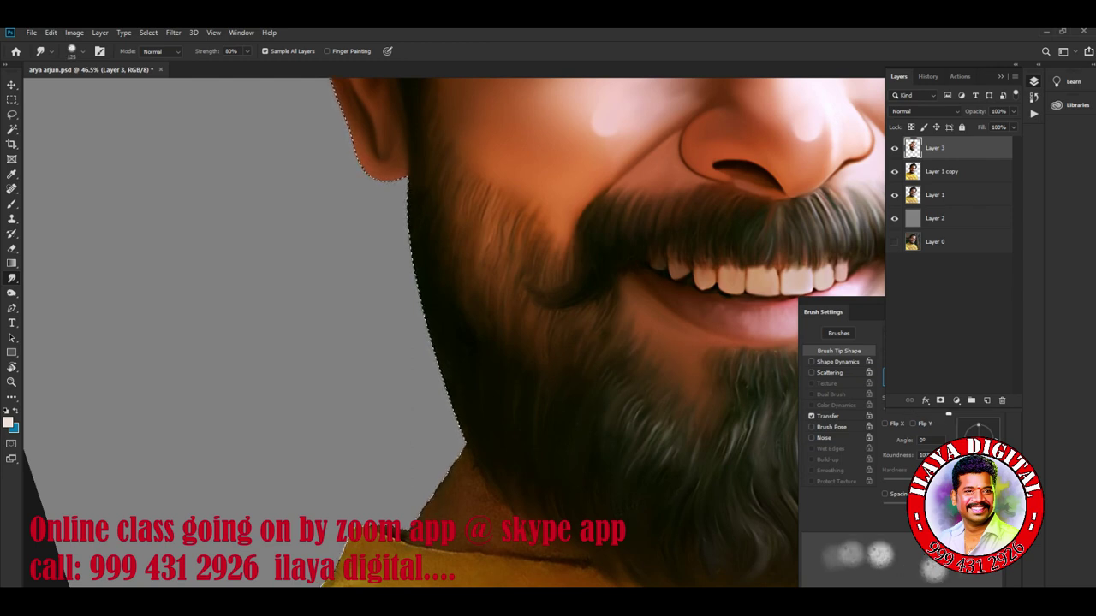
key("bracketright")
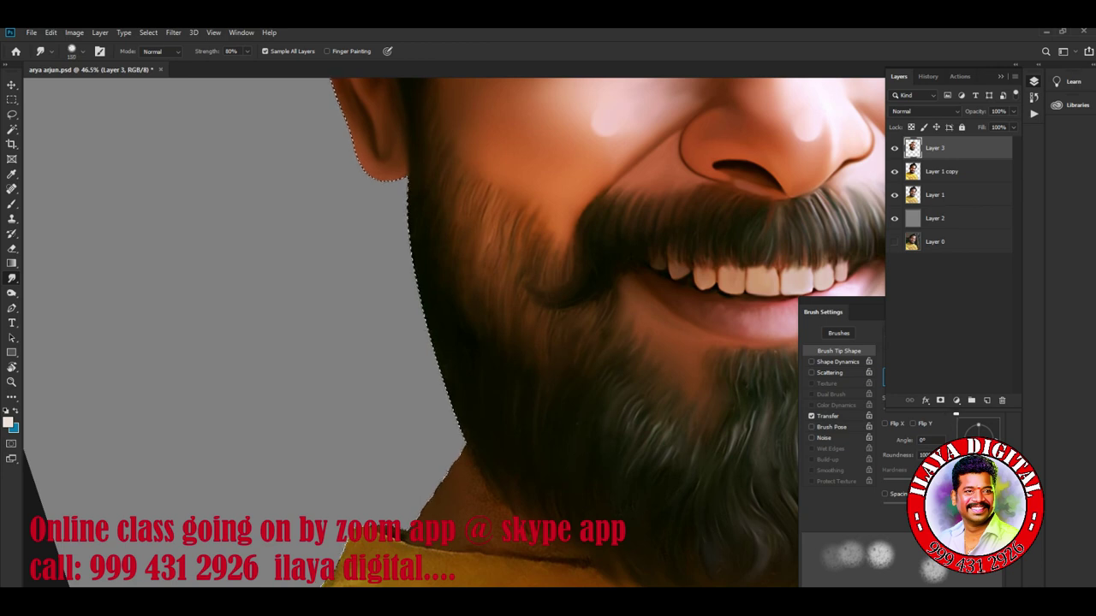
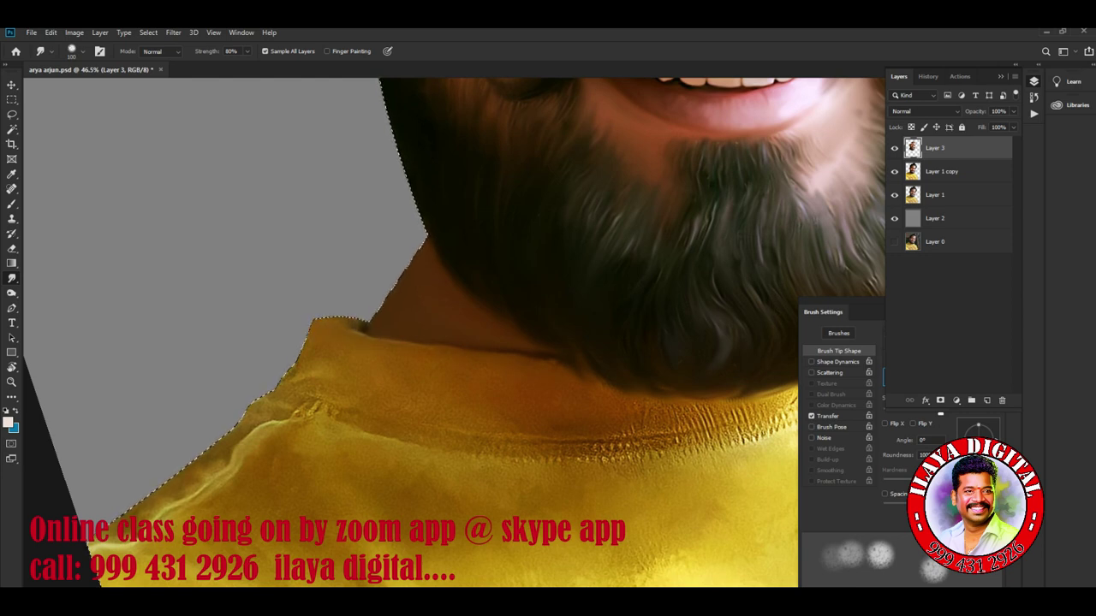
Reframe the view to show the beard, neck and shirt of the portrait
left_click_drag(514, 343, 429, 368)
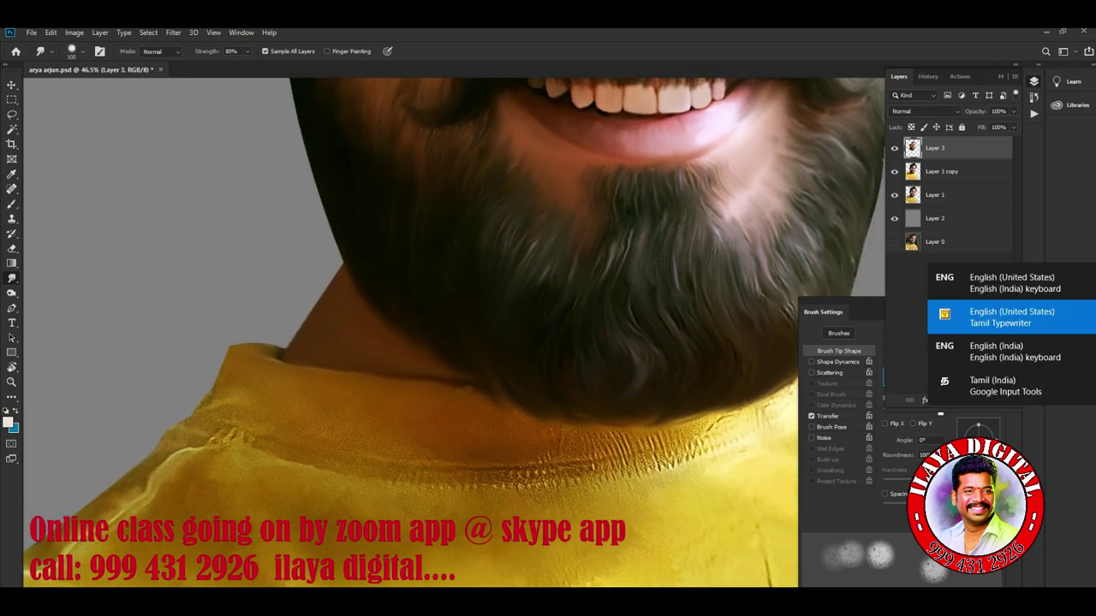
key("super+space")
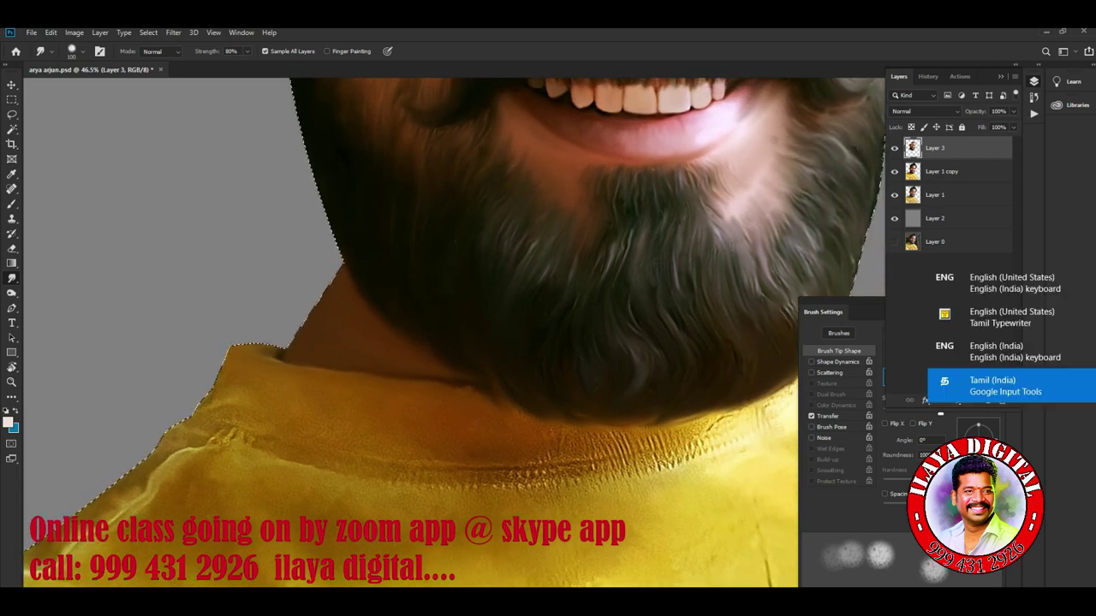
key("super+space")
key("super+space")
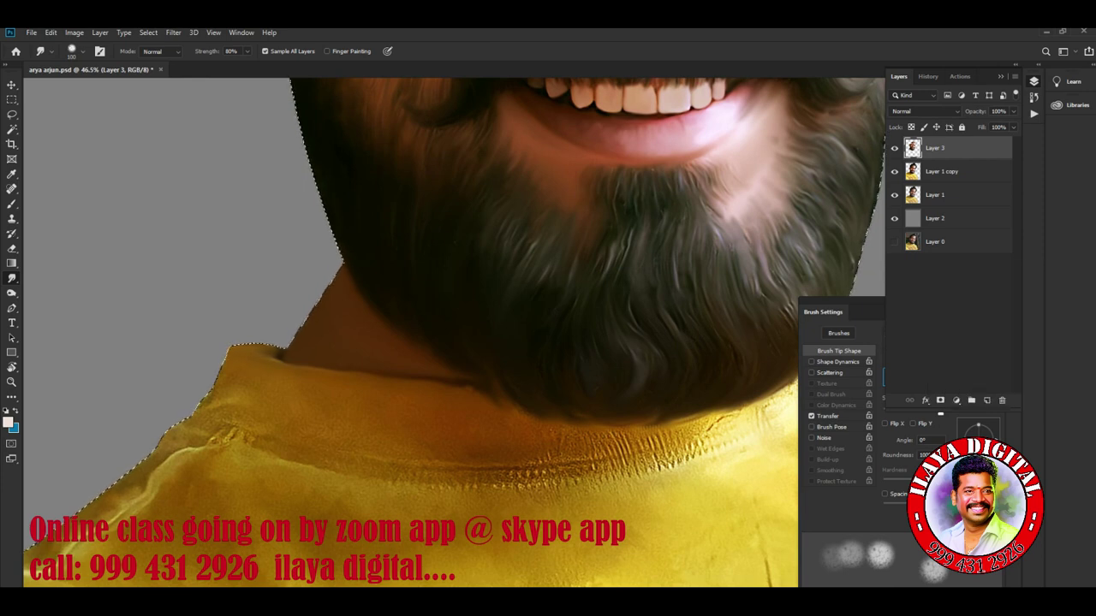
key("super+space")
key("ctrl+plus")
key("ctrl+minus")
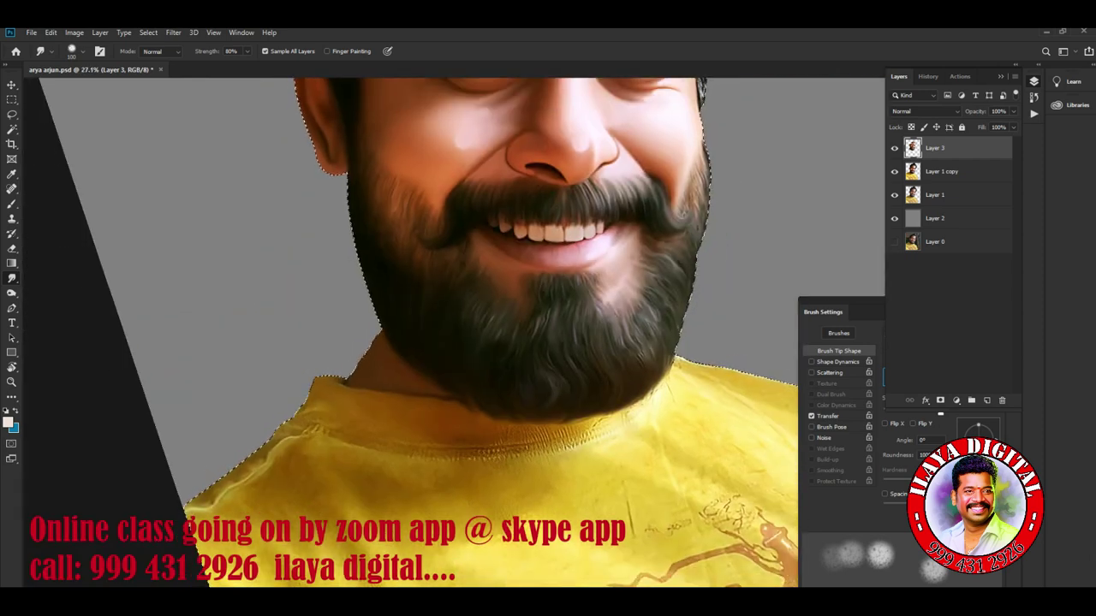
scroll(411, 334, "up", 3)
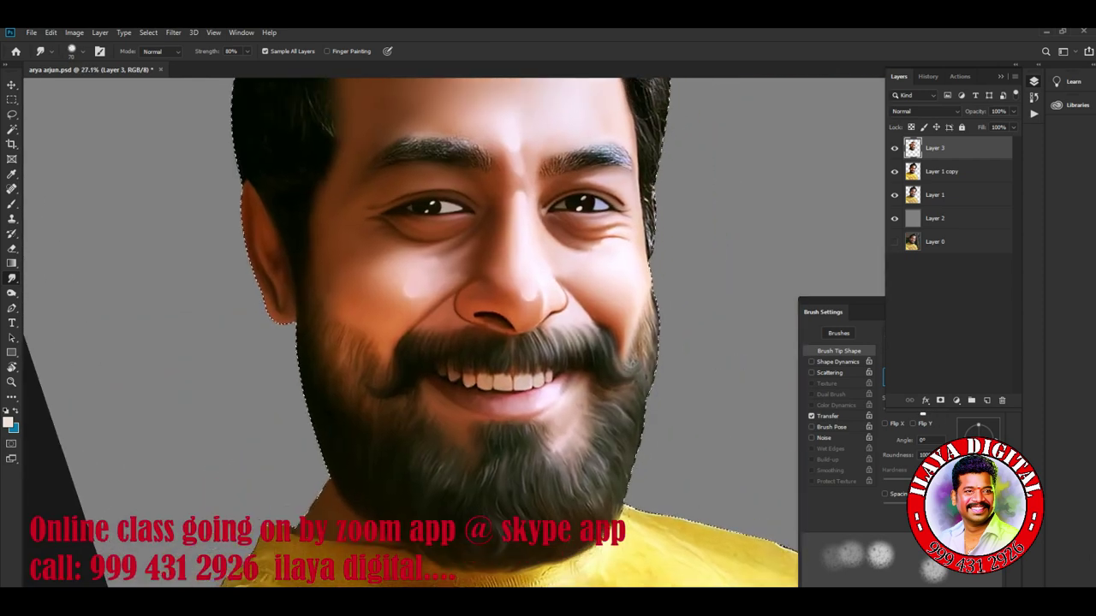
scroll(417, 405, "up", 5)
scroll(417, 405, "up", 3)
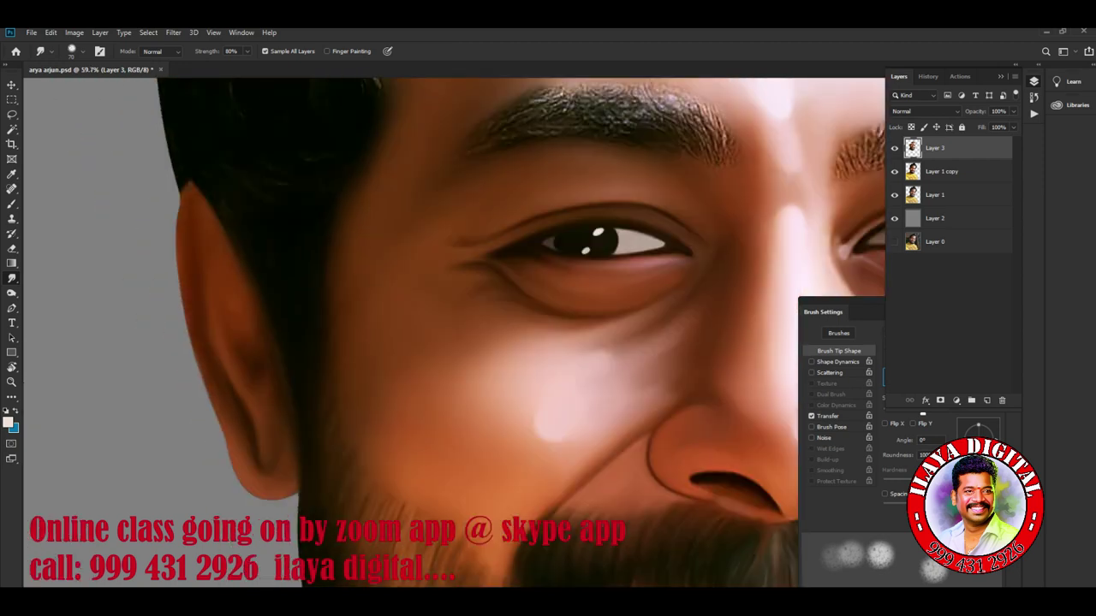
scroll(417, 405, "up", 1)
scroll(454, 334, "down", 3)
scroll(454, 334, "up", 5)
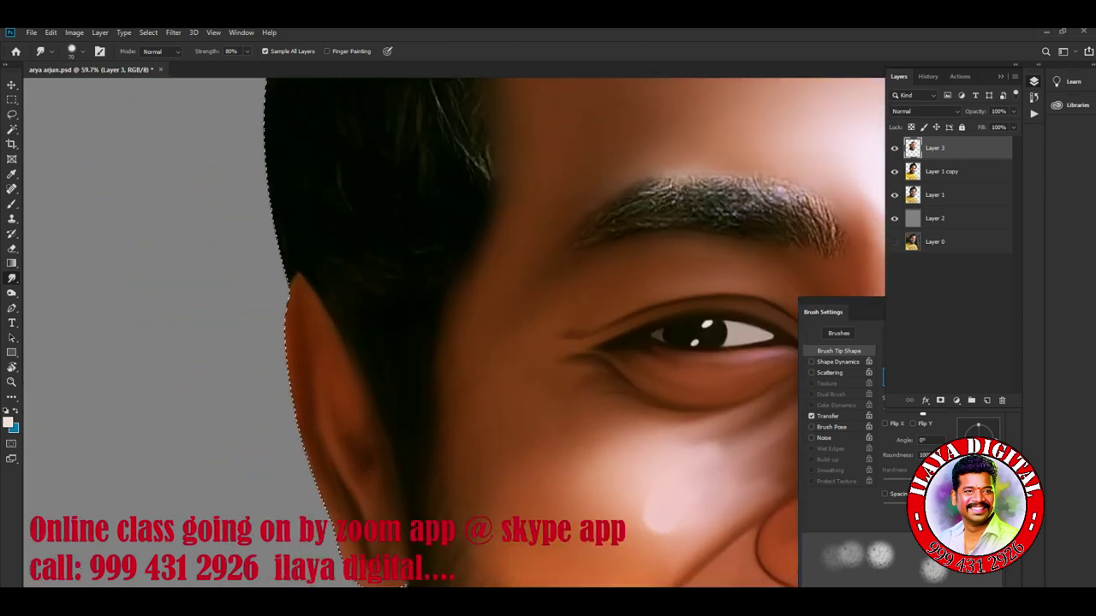
Hide and reshow Layer 3 to compare with the photo, then enlarge the Smudge brush to about 150
left_click(895, 149)
left_click(894, 148)
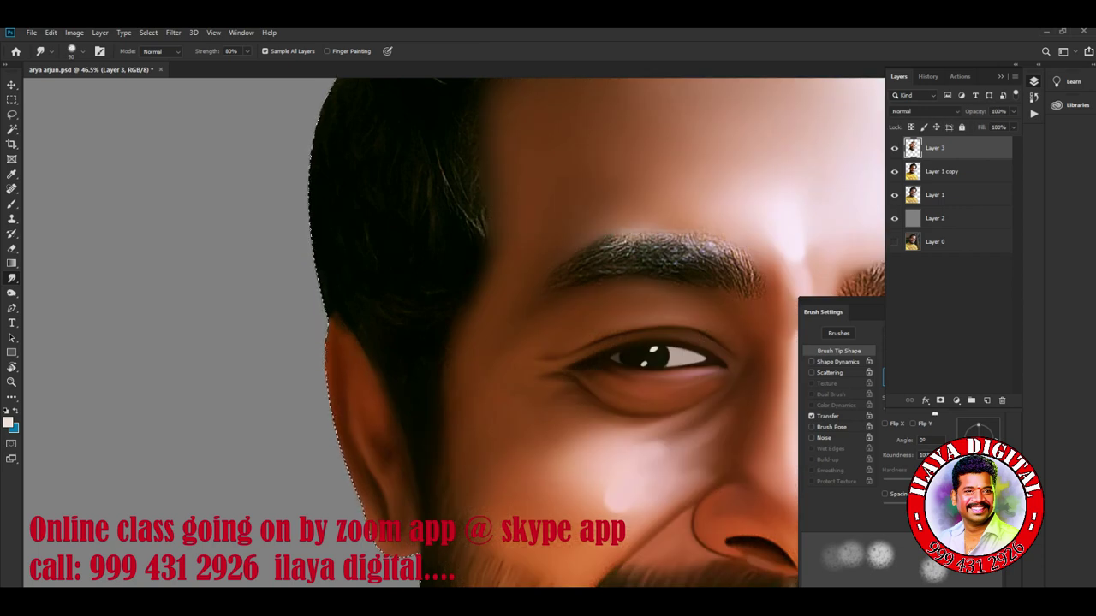
key("bracketright")
key("bracketright")
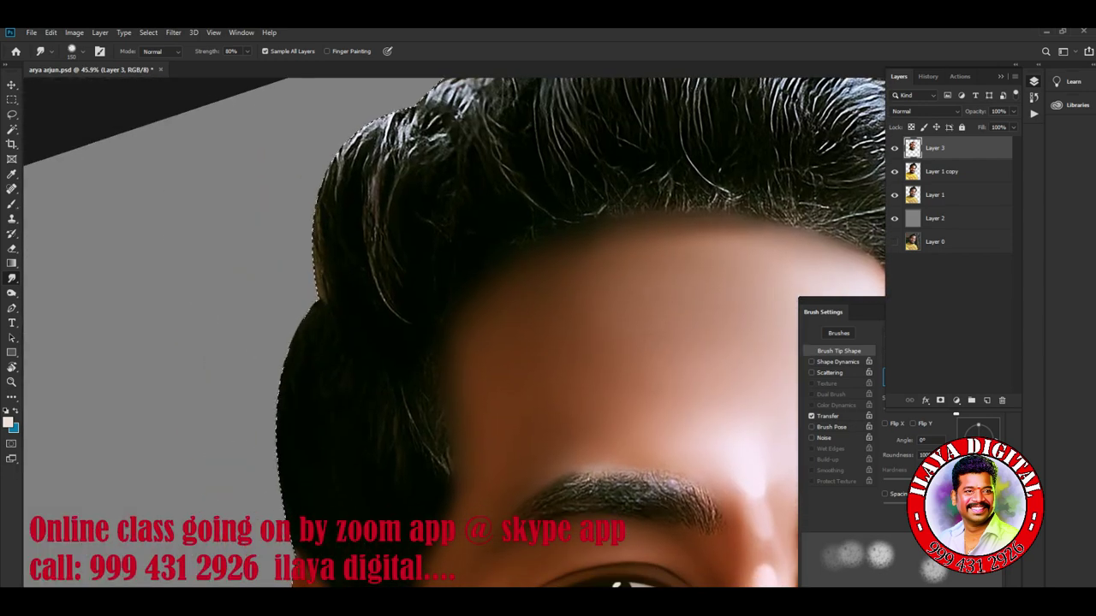
Smudge the right hair edge and upper-right crown strands with a resized brush
key("bracketleft")
key("bracketleft")
key("bracketleft")
key("bracketleft")
left_click_drag(385, 115, 17, 163)
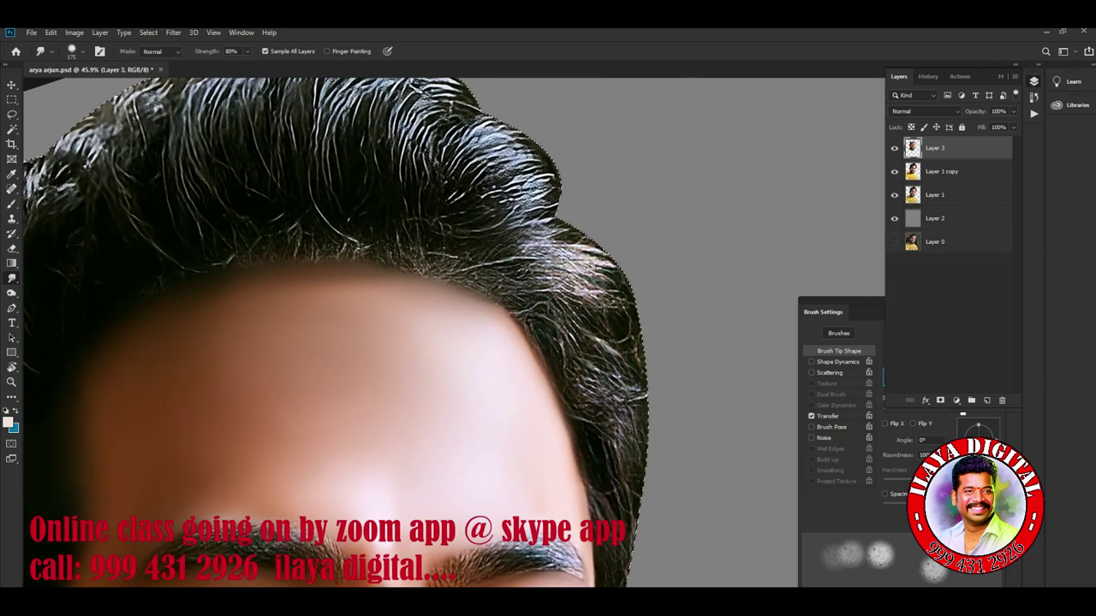
scroll(334, 334, "down", 5)
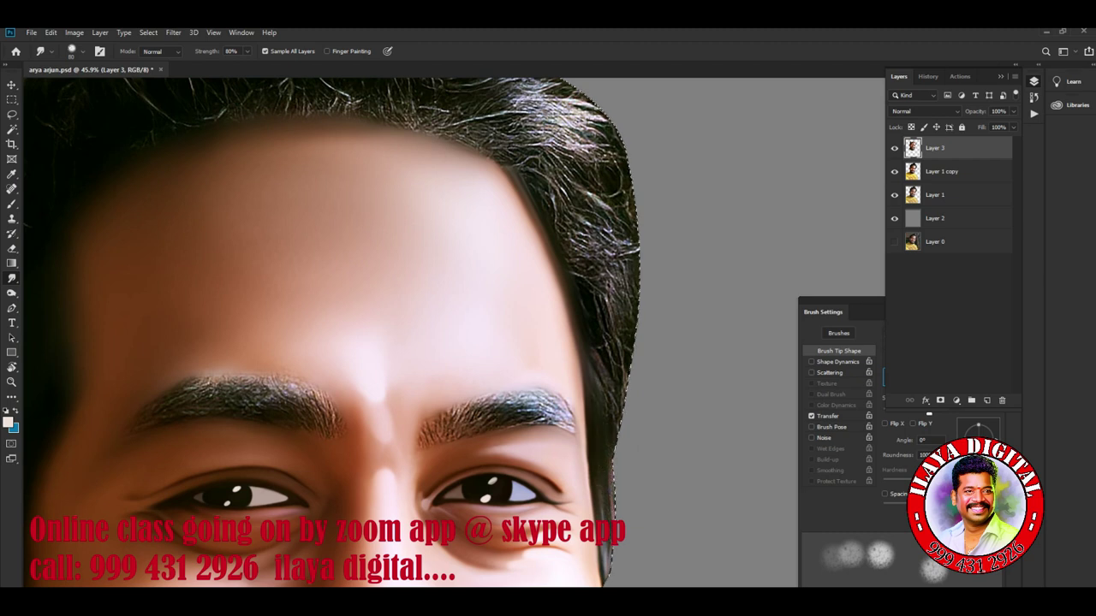
key("bracketright")
key("bracketright")
mouse_move(599, 385)
left_mouse_down()
mouse_move(621, 338)
mouse_move(618, 172)
left_mouse_up()
mouse_move(548, 197)
left_mouse_down()
mouse_move(530, 158)
mouse_move(539, 146)
left_mouse_up()
mouse_move(582, 180)
left_mouse_down()
mouse_move(539, 137)
mouse_move(548, 132)
mouse_move(527, 103)
left_mouse_up()
mouse_move(594, 128)
left_mouse_down()
mouse_move(522, 93)
mouse_move(540, 90)
left_mouse_up()
Soften the upper-right crown and the hair down the right side of the head
left_click_drag(616, 152, 591, 120)
mouse_move(615, 180)
left_mouse_down()
mouse_move(582, 137)
mouse_move(589, 152)
mouse_move(586, 115)
left_mouse_up()
left_click_drag(621, 156, 599, 110)
left_click_drag(608, 172, 556, 117)
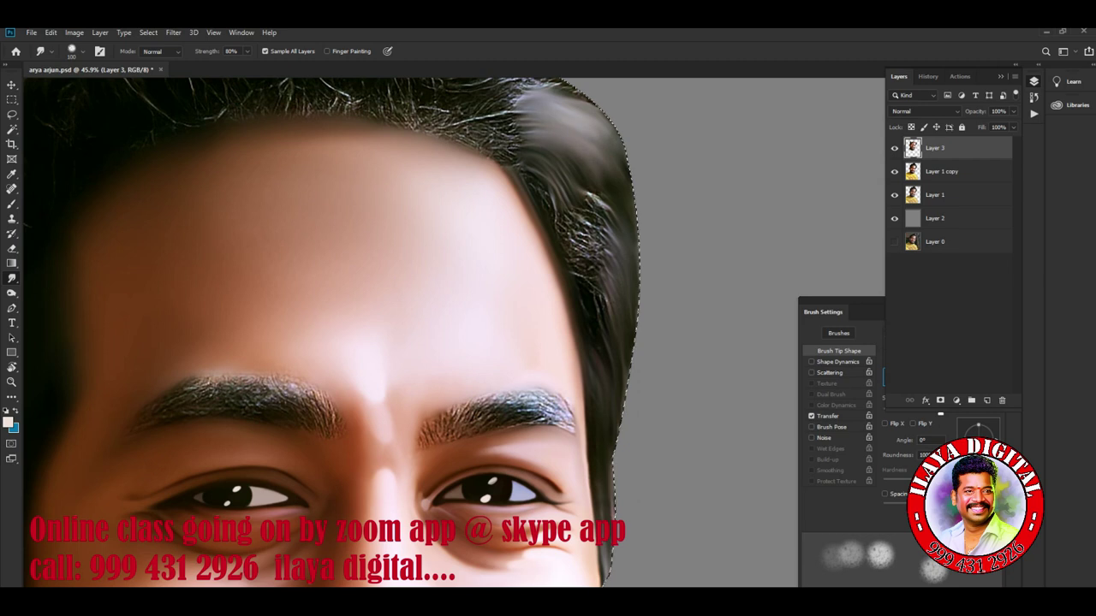
mouse_move(612, 232)
left_mouse_down()
mouse_move(577, 180)
mouse_move(565, 193)
left_mouse_up()
mouse_move(603, 256)
left_mouse_down()
mouse_move(560, 210)
mouse_move(570, 235)
left_mouse_up()
mouse_move(608, 295)
left_mouse_down()
mouse_move(569, 248)
mouse_move(570, 261)
left_mouse_up()
left_click_drag(602, 325, 578, 275)
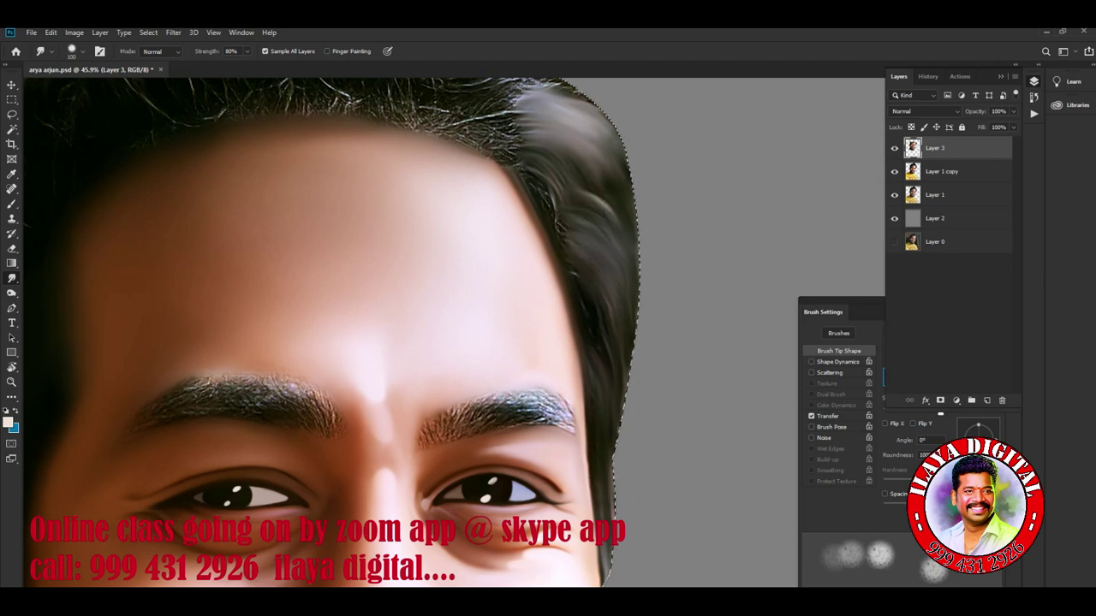
left_click_drag(561, 235, 523, 164)
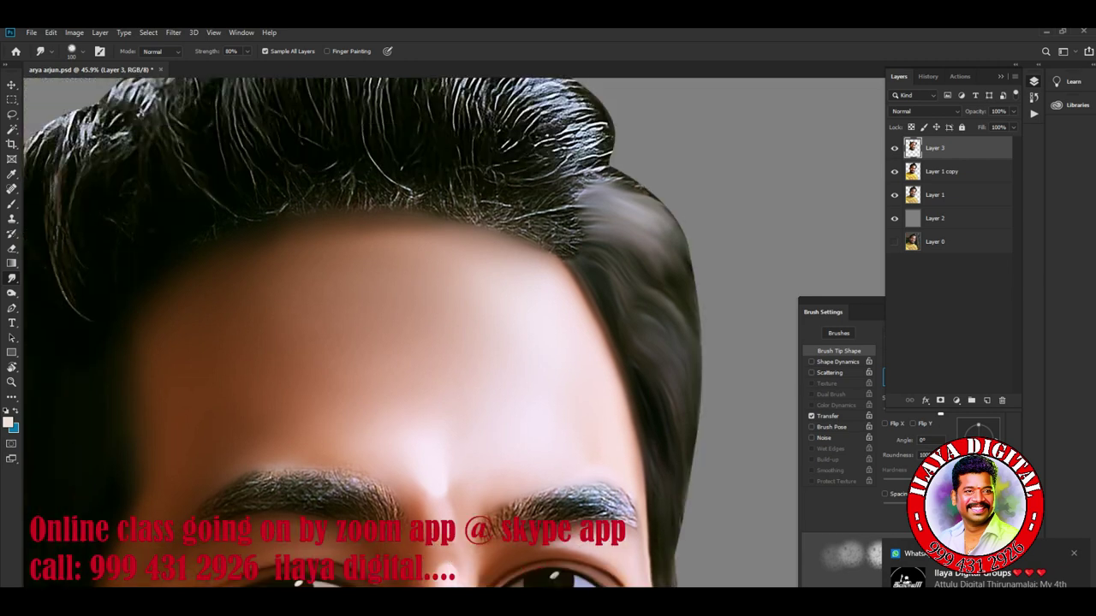
left_click_drag(385, 299, 505, 497)
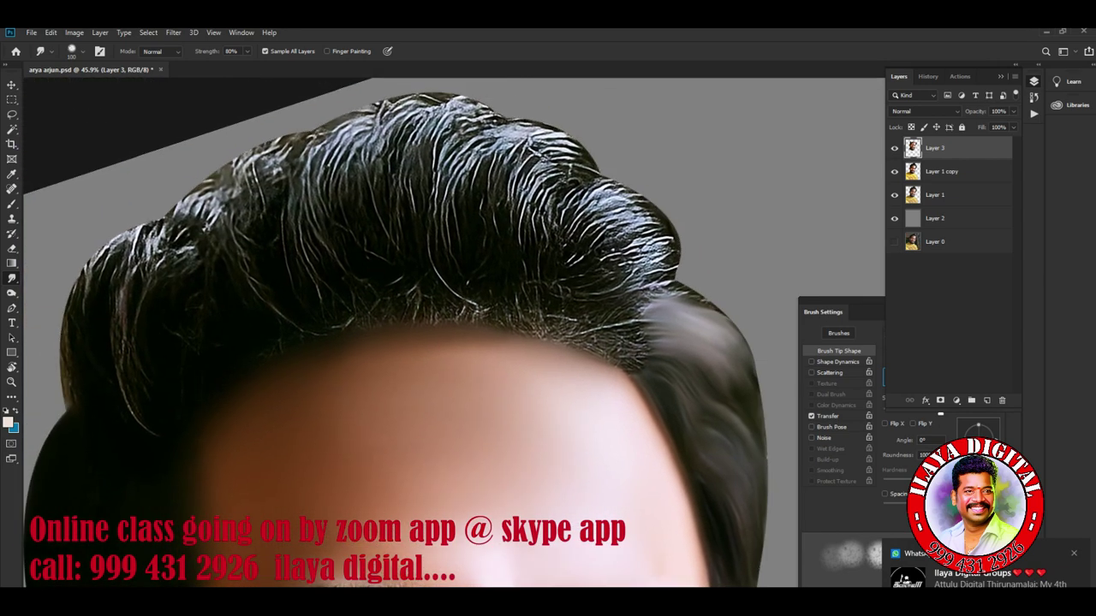
Smear the right hair edge and upper-right crown strands into a smooth curl
mouse_move(608, 218)
left_mouse_down()
mouse_move(628, 236)
mouse_move(621, 256)
mouse_move(647, 262)
mouse_move(640, 291)
mouse_move(689, 304)
left_mouse_up()
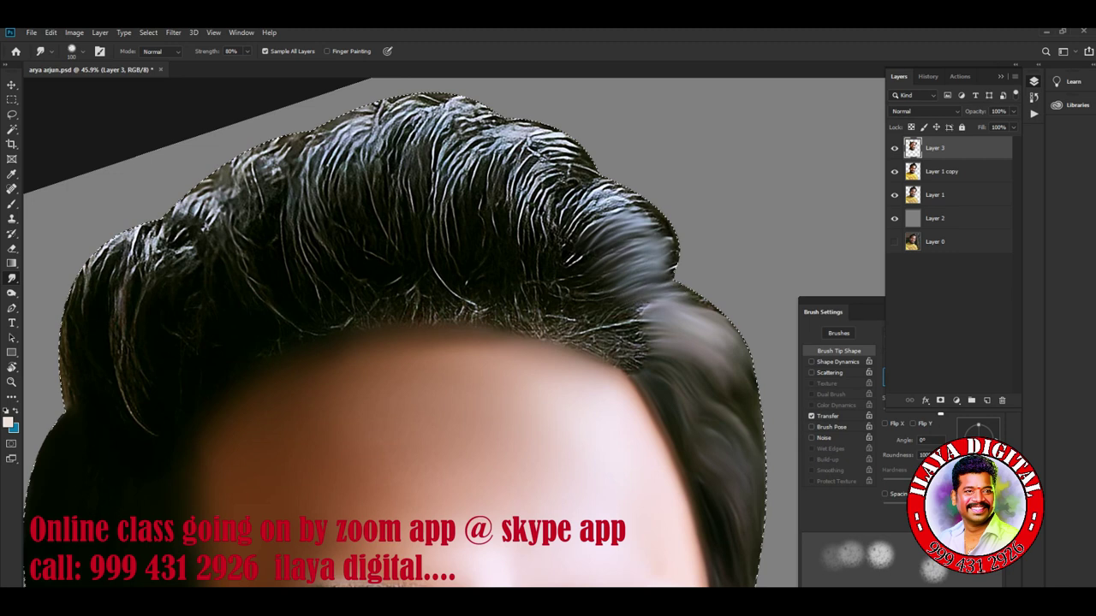
mouse_move(557, 182)
left_mouse_down()
mouse_move(614, 233)
mouse_move(612, 212)
mouse_move(654, 230)
mouse_move(637, 249)
left_mouse_up()
left_click_drag(513, 154, 587, 209)
left_click_drag(539, 166, 582, 230)
left_click_drag(509, 120, 569, 137)
mouse_move(518, 176)
left_mouse_down()
mouse_move(553, 238)
mouse_move(599, 230)
left_mouse_up()
left_click_drag(559, 186, 599, 214)
mouse_move(466, 128)
left_mouse_down()
mouse_move(454, 205)
mouse_move(548, 205)
left_mouse_up()
mouse_move(505, 137)
left_mouse_down()
mouse_move(557, 197)
mouse_move(570, 138)
mouse_move(536, 125)
left_mouse_up()
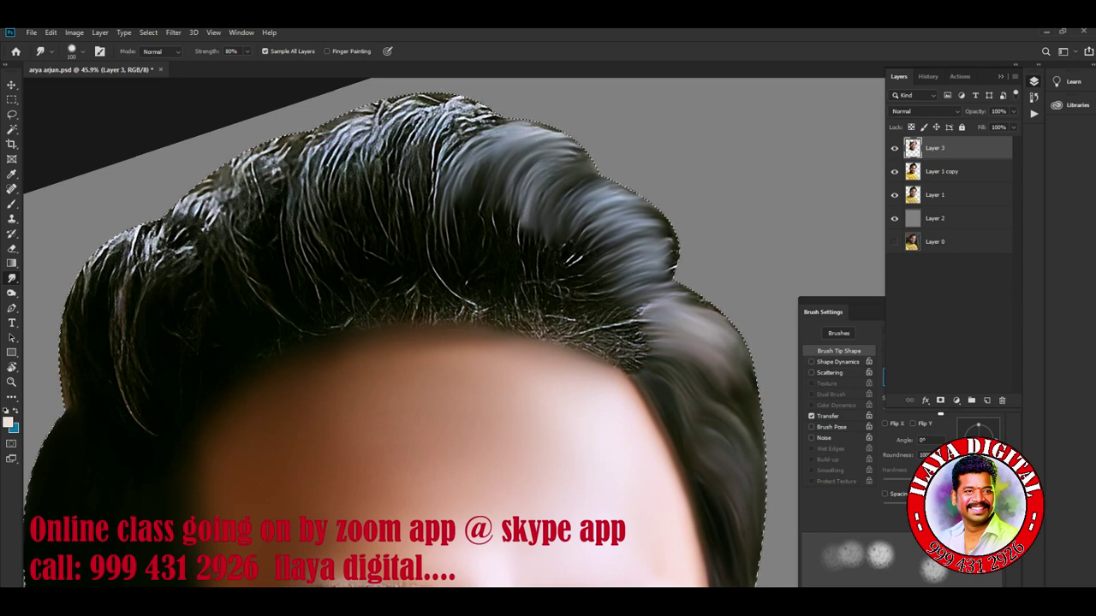
Extend the smooth blend leftward across the top and centre of the crown
mouse_move(420, 107)
left_mouse_down()
mouse_move(458, 179)
mouse_move(500, 195)
left_mouse_up()
left_click_drag(428, 170, 433, 229)
mouse_move(398, 99)
left_mouse_down()
mouse_move(355, 128)
mouse_move(338, 219)
left_mouse_up()
mouse_move(329, 133)
left_mouse_down()
mouse_move(299, 231)
mouse_move(312, 236)
left_mouse_up()
mouse_move(338, 218)
left_mouse_down()
mouse_move(368, 128)
mouse_move(368, 189)
left_mouse_up()
mouse_move(428, 115)
left_mouse_down()
mouse_move(389, 184)
mouse_move(394, 201)
left_mouse_up()
mouse_move(403, 98)
left_mouse_down()
mouse_move(356, 167)
mouse_move(359, 214)
left_mouse_up()
left_click_drag(376, 132, 364, 222)
mouse_move(480, 98)
left_mouse_down()
mouse_move(454, 120)
mouse_move(484, 132)
left_mouse_up()
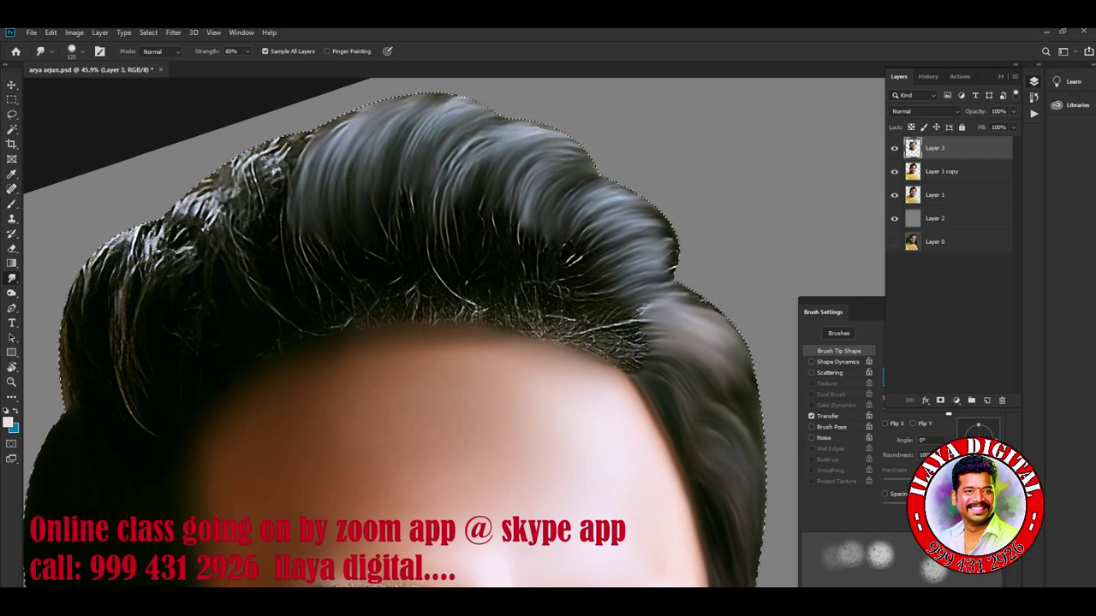
Smooth and lighten the hair on the left side and middle of the crown
mouse_move(219, 197)
left_mouse_down()
mouse_move(206, 265)
mouse_move(220, 256)
mouse_move(253, 295)
left_mouse_up()
left_click_drag(257, 210, 274, 312)
mouse_move(278, 142)
left_mouse_down()
mouse_move(257, 197)
mouse_move(290, 244)
mouse_move(210, 182)
mouse_move(232, 176)
mouse_move(248, 150)
left_mouse_up()
mouse_move(347, 111)
left_mouse_down()
mouse_move(308, 160)
mouse_move(330, 124)
left_mouse_up()
left_click_drag(257, 144, 248, 249)
left_click_drag(298, 184, 304, 274)
left_click_drag(308, 225, 325, 269)
mouse_move(343, 171)
left_mouse_down()
mouse_move(346, 205)
mouse_move(381, 244)
left_mouse_up()
Sweep the crown strands smooth from the centre toward the right
left_click_drag(400, 150, 389, 244)
left_click_drag(409, 129, 404, 240)
left_click_drag(420, 155, 436, 278)
mouse_move(454, 154)
left_mouse_down()
mouse_move(443, 283)
mouse_move(458, 224)
left_mouse_up()
left_click_drag(507, 176, 493, 255)
mouse_move(475, 146)
left_mouse_down()
mouse_move(471, 226)
mouse_move(517, 291)
left_mouse_up()
left_click_drag(523, 197, 523, 257)
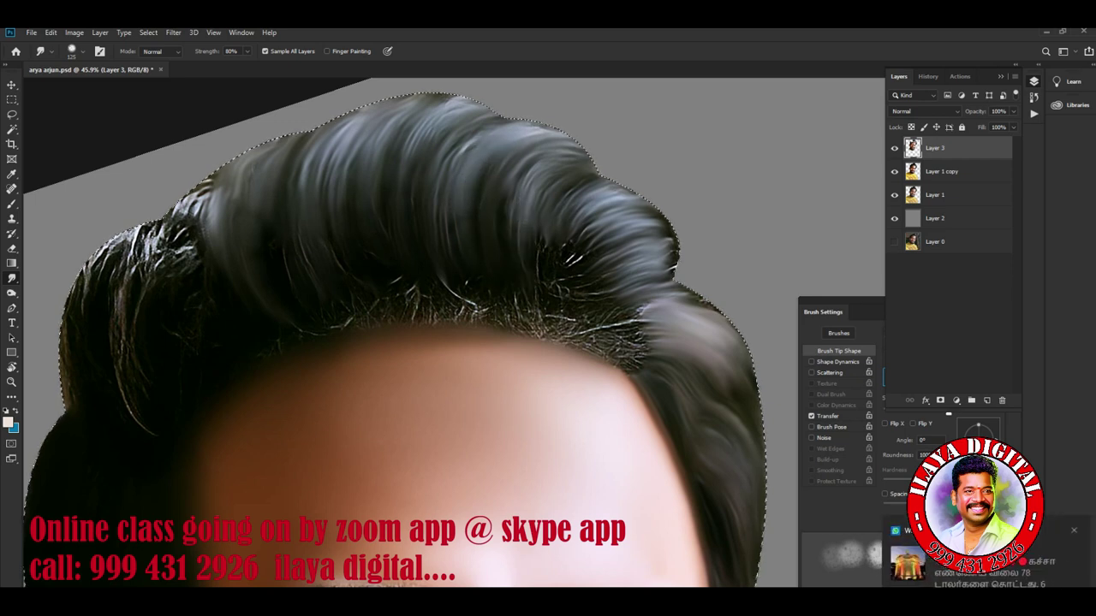
Smooth and darken the grey strands just above the right hairline
left_click_drag(612, 274, 561, 295)
left_click_drag(612, 255, 566, 269)
left_click_drag(591, 223, 538, 281)
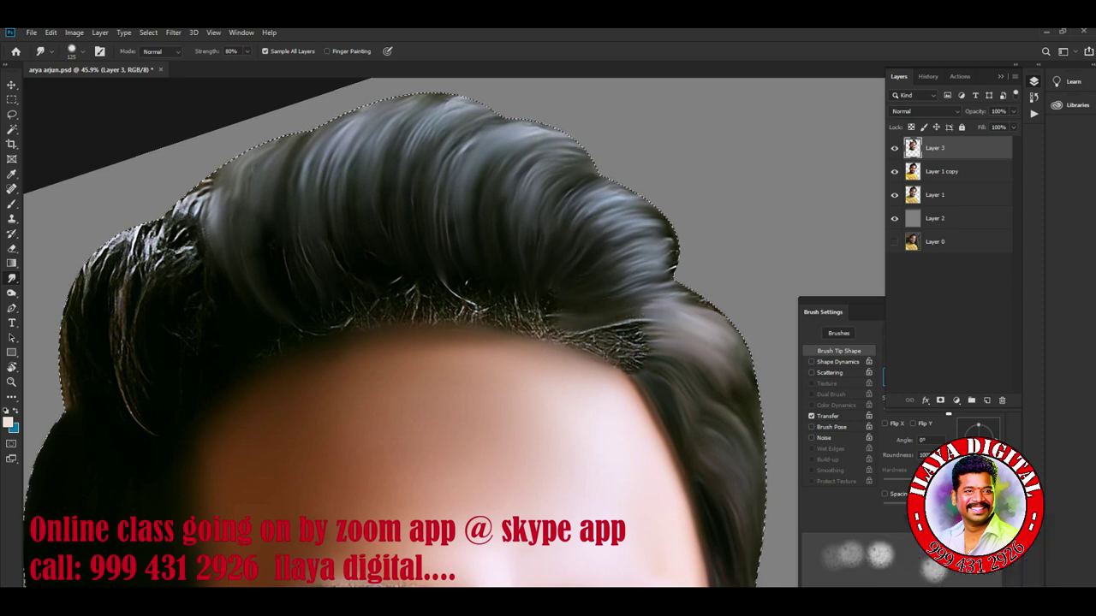
left_click_drag(651, 310, 719, 296)
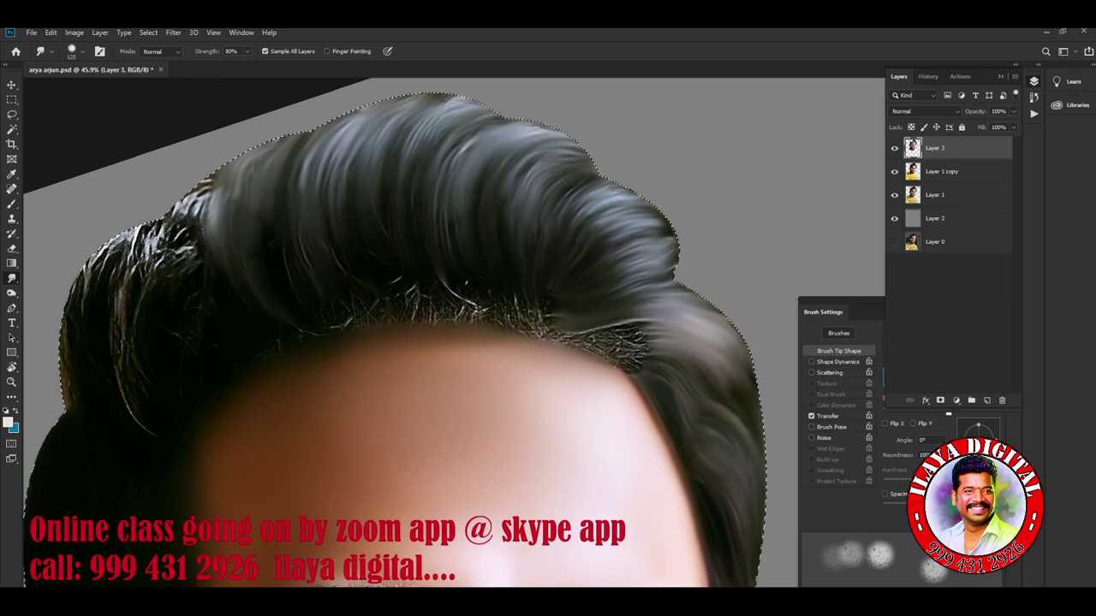
mouse_move(616, 338)
left_mouse_down()
mouse_move(565, 334)
mouse_move(650, 325)
mouse_move(599, 364)
mouse_move(634, 407)
left_mouse_up()
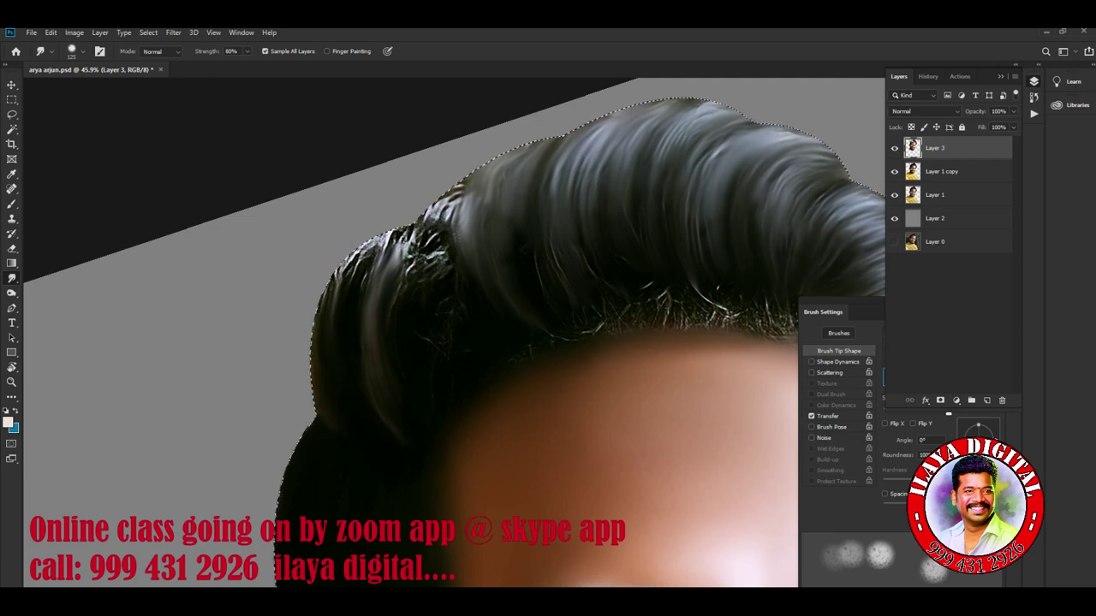
Smooth the jagged strands along the left hairline and crown into the hair outline
mouse_move(343, 291)
left_mouse_down()
mouse_move(355, 248)
mouse_move(403, 231)
left_mouse_up()
left_click_drag(394, 295, 424, 231)
left_click_drag(399, 317, 428, 233)
left_click_drag(435, 286, 441, 247)
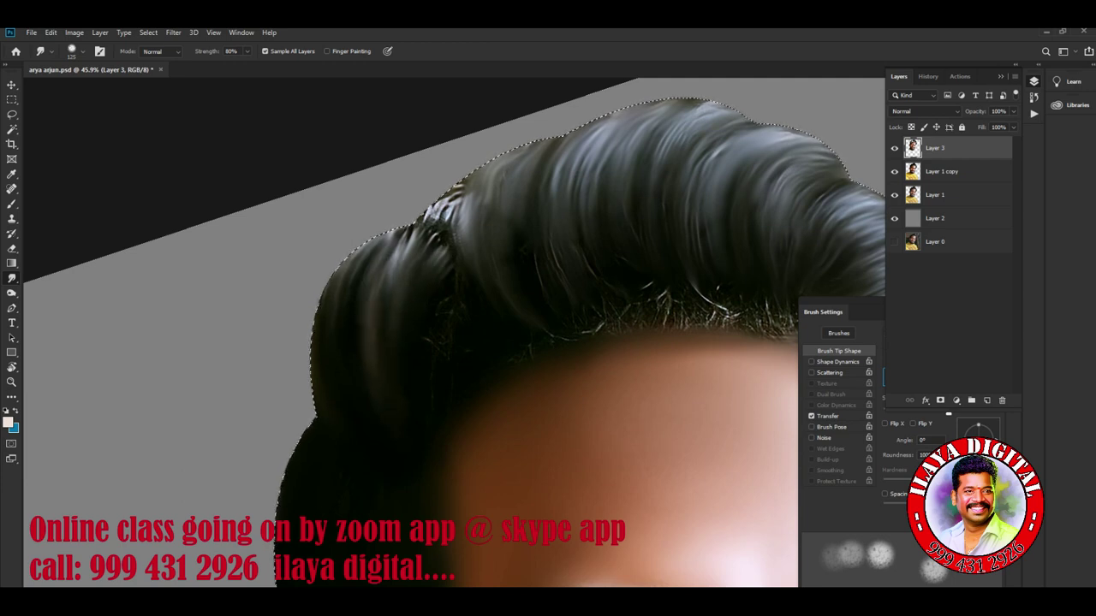
left_click_drag(411, 248, 458, 193)
left_click_drag(441, 265, 458, 196)
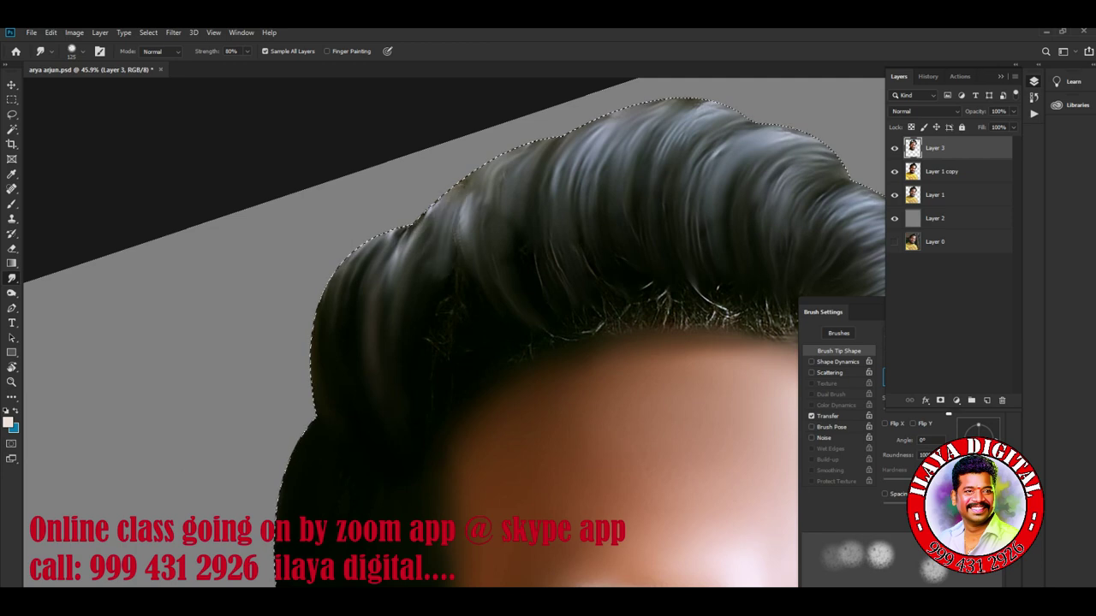
mouse_move(454, 291)
left_mouse_down()
mouse_move(456, 210)
mouse_move(466, 210)
left_mouse_up()
left_click_drag(432, 304, 432, 274)
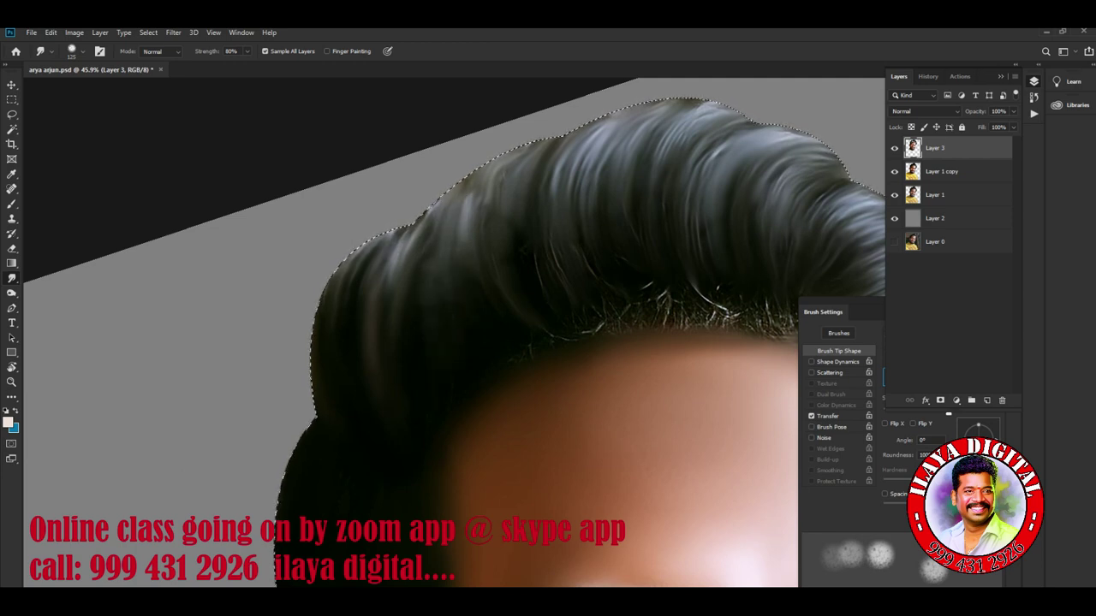
left_click_drag(472, 283, 487, 180)
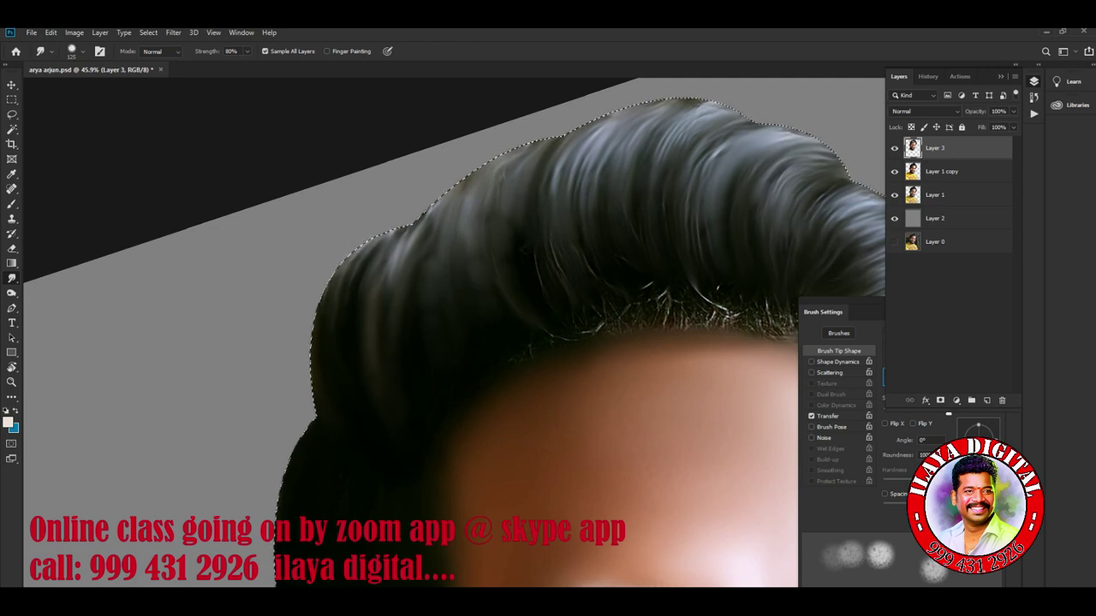
left_click_drag(468, 273, 466, 225)
Blend the light wispy strands of the front hairline above the forehead into the dark hair
left_click_drag(514, 299, 368, 333)
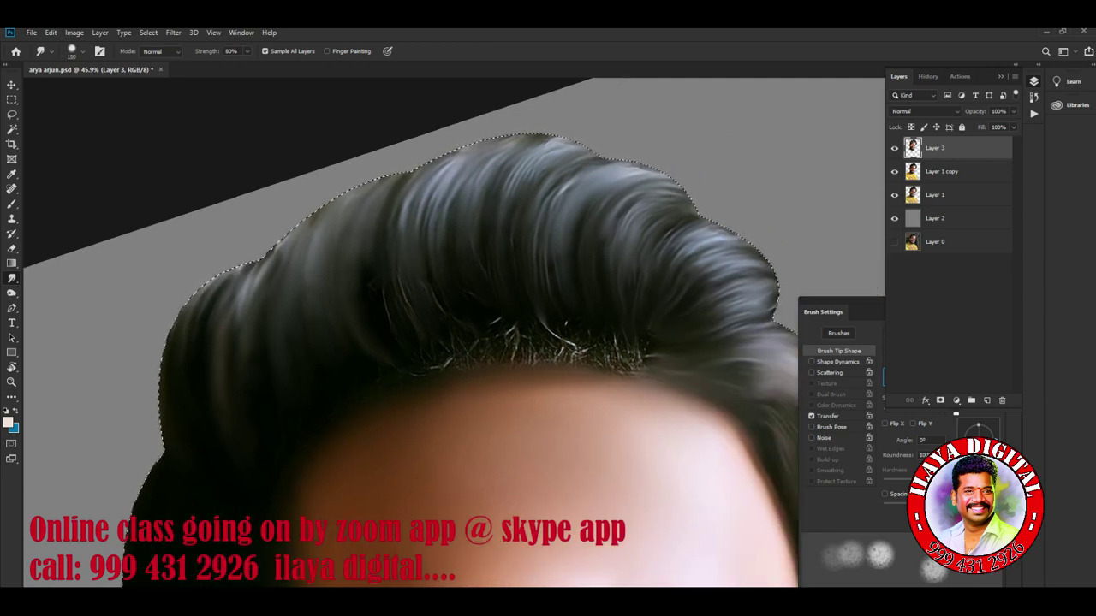
key("bracketleft")
key("bracketright")
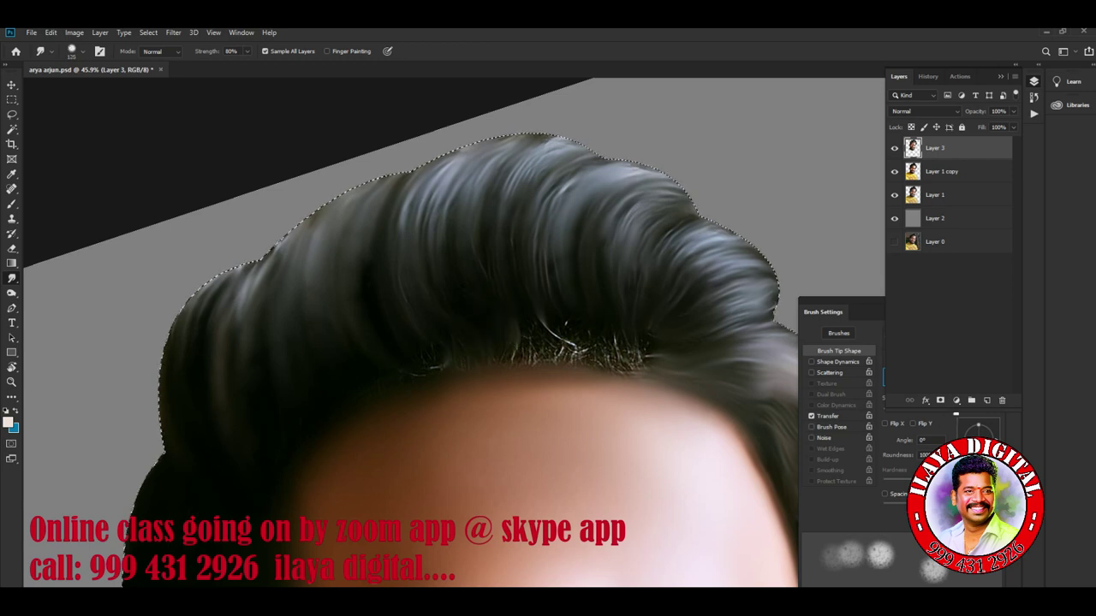
mouse_move(545, 330)
left_mouse_down()
mouse_move(594, 356)
mouse_move(633, 346)
left_mouse_up()
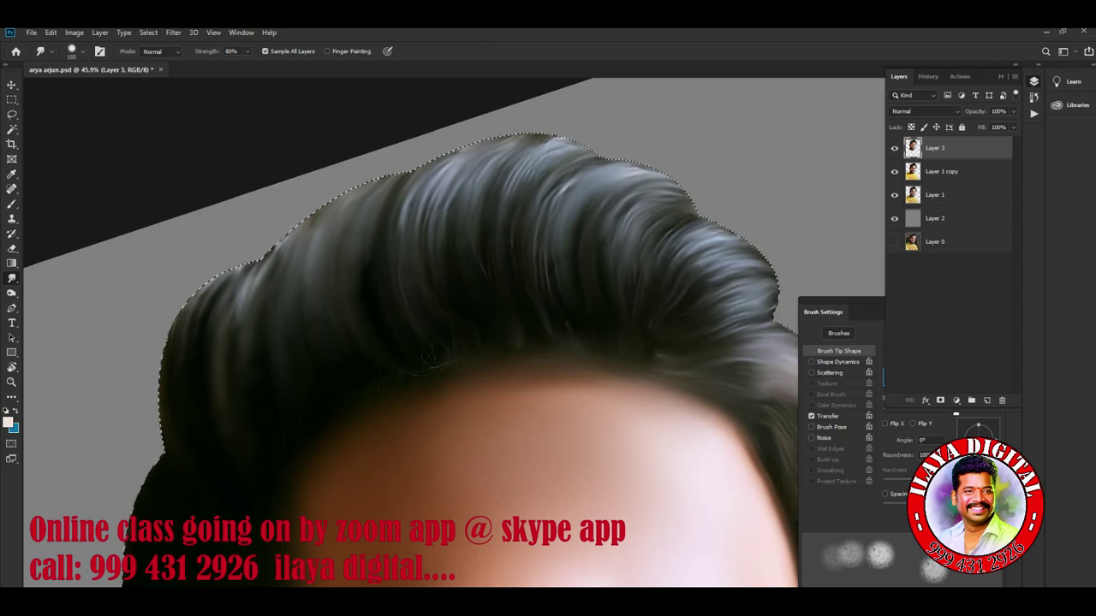
key("bracketright")
key("bracketright")
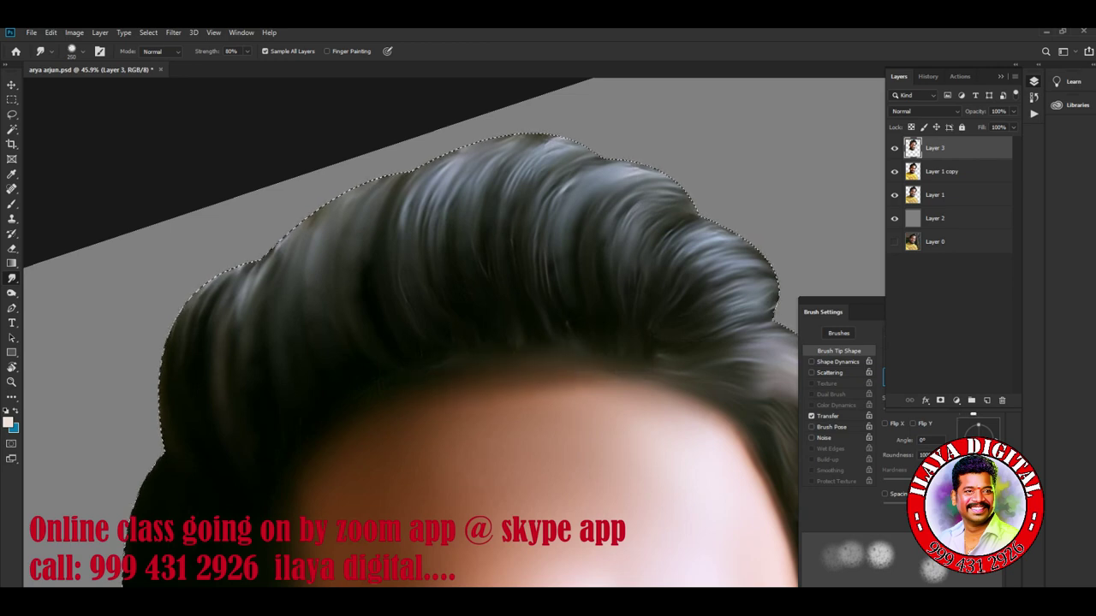
left_click_drag(552, 390, 627, 383)
key("bracketleft")
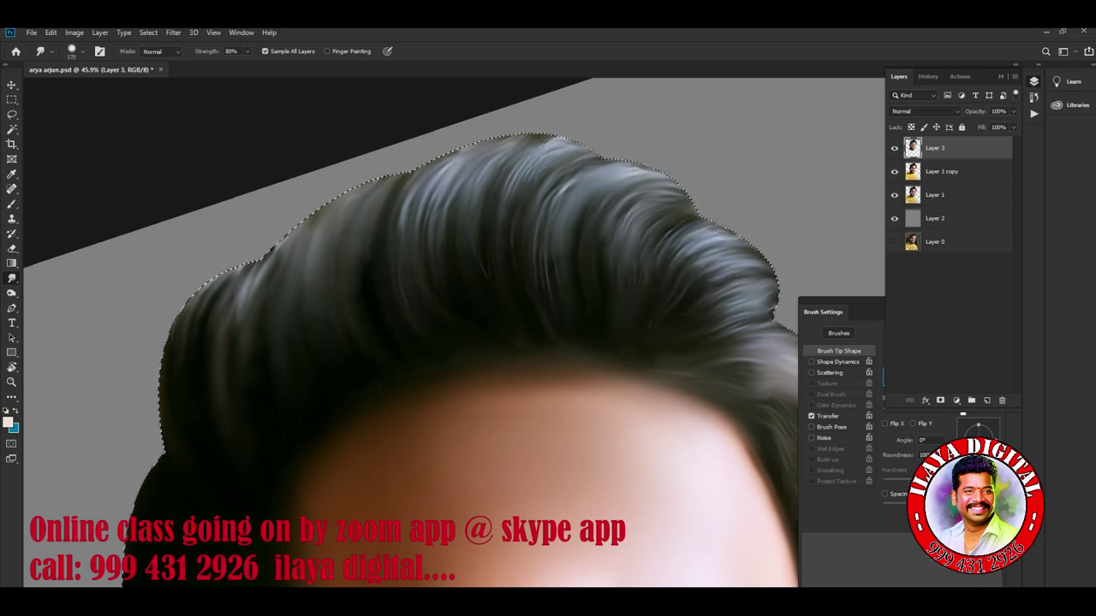
key("ctrl+minus")
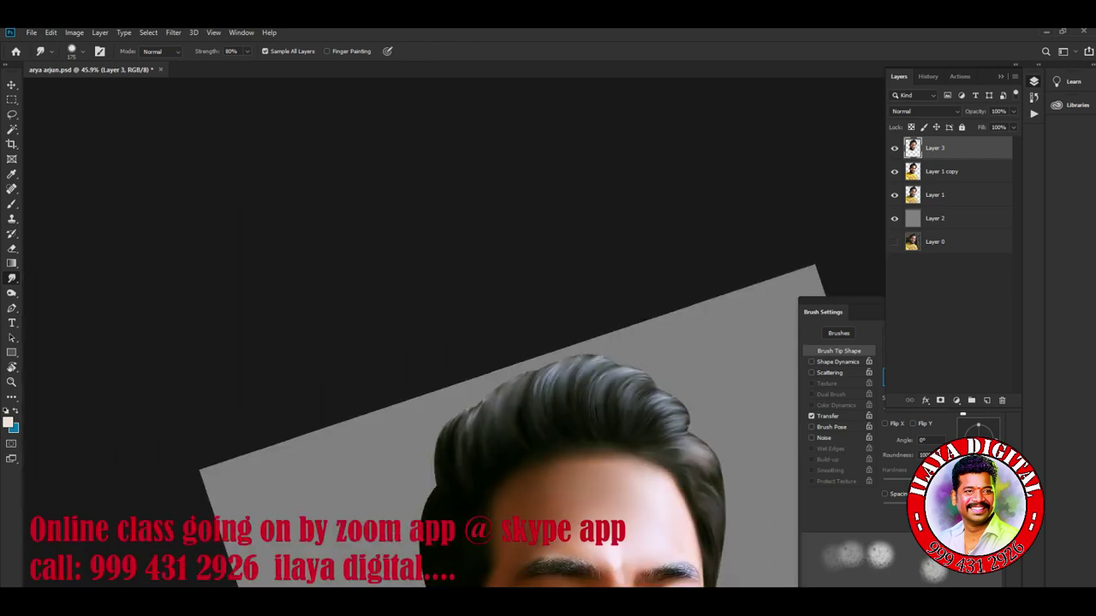
Zoom in on the eyebrows and soften the right eyebrow's inner end with a smaller brush
key("ctrl+plus")
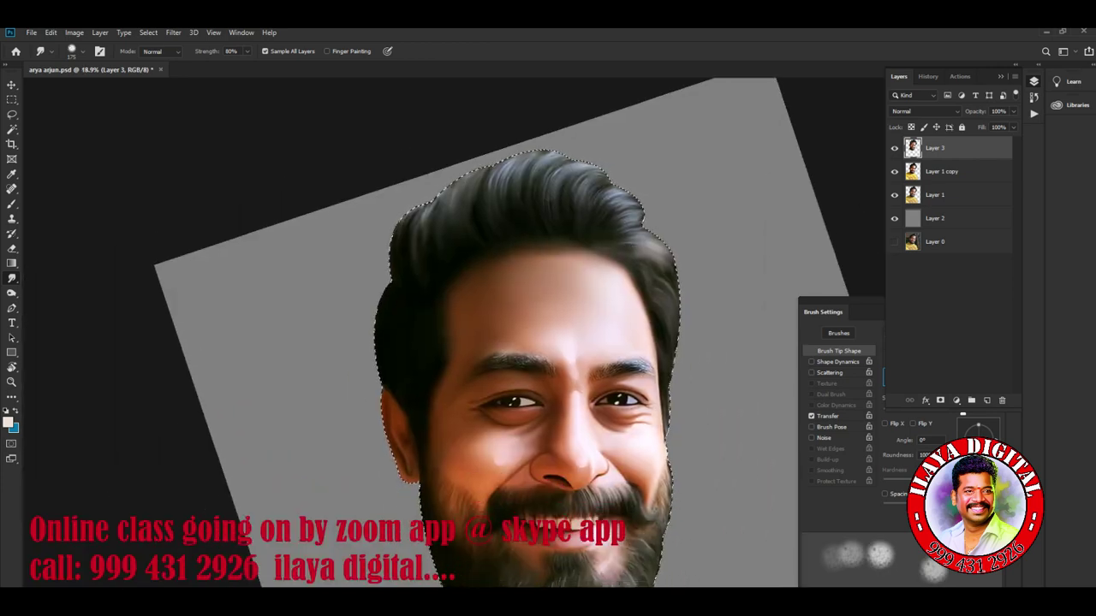
scroll(597, 419, "up", 3)
scroll(597, 419, "up", 3)
scroll(597, 419, "up", 2)
scroll(557, 385, "up", 2)
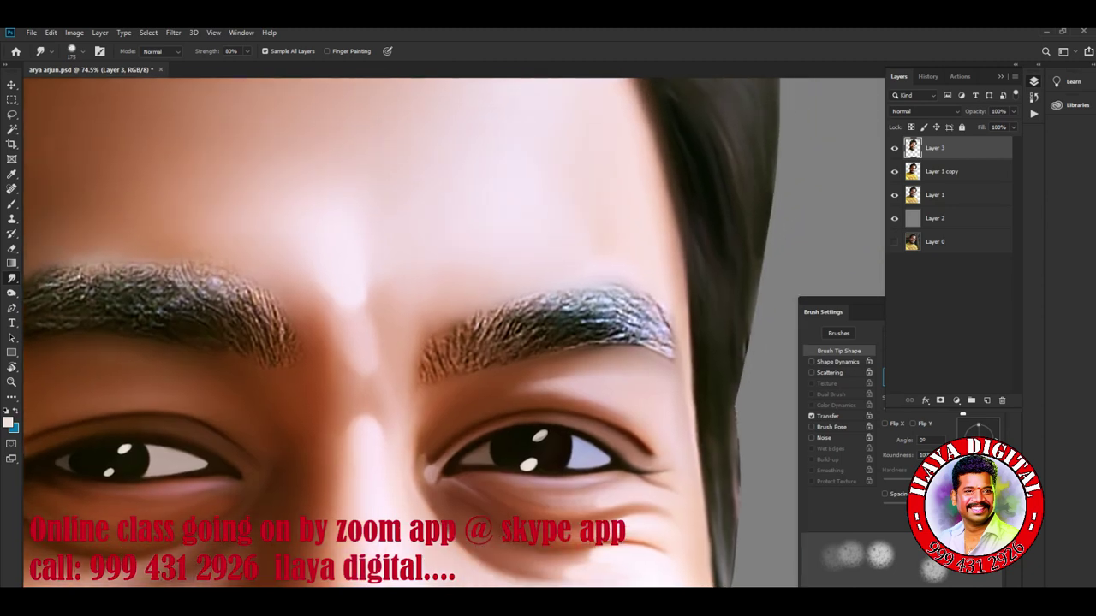
key("bracketleft")
mouse_move(409, 367)
left_mouse_down()
mouse_move(401, 333)
mouse_move(424, 283)
left_mouse_up()
mouse_move(440, 351)
left_mouse_down()
mouse_move(450, 274)
mouse_move(476, 269)
left_mouse_up()
Sweep the right eyebrow's hairs outward and smooth its middle, tip and inner end
left_click_drag(486, 322, 531, 257)
left_click_drag(513, 307, 583, 250)
mouse_move(548, 299)
left_mouse_down()
mouse_move(609, 259)
mouse_move(685, 257)
left_mouse_up()
mouse_move(651, 310)
left_mouse_down()
mouse_move(701, 272)
mouse_move(748, 336)
mouse_move(736, 279)
mouse_move(660, 247)
left_mouse_up()
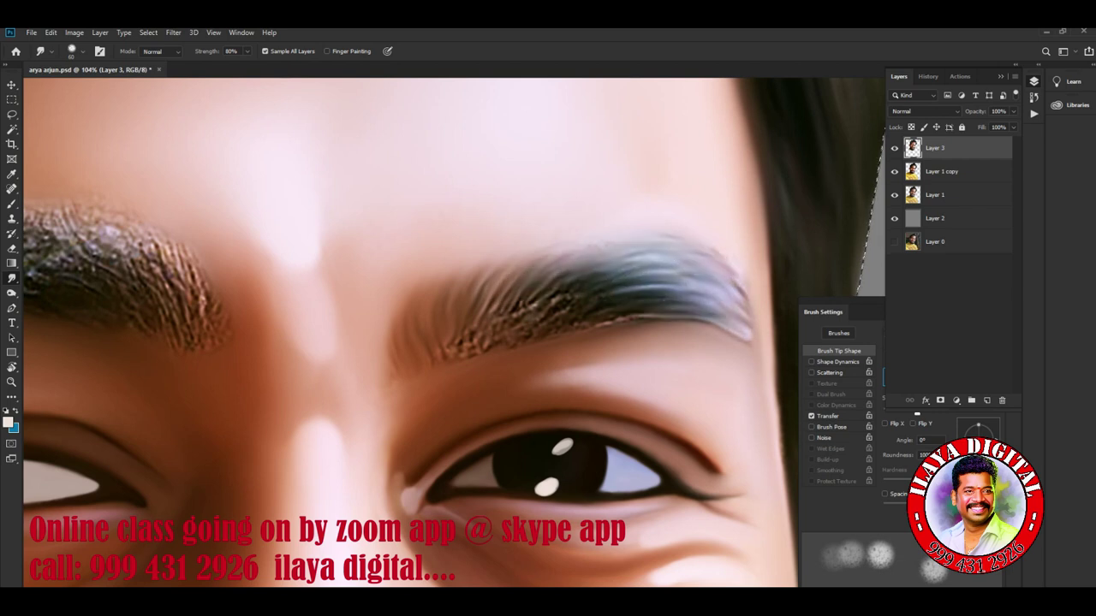
left_click_drag(485, 341, 548, 291)
left_click_drag(517, 330, 568, 286)
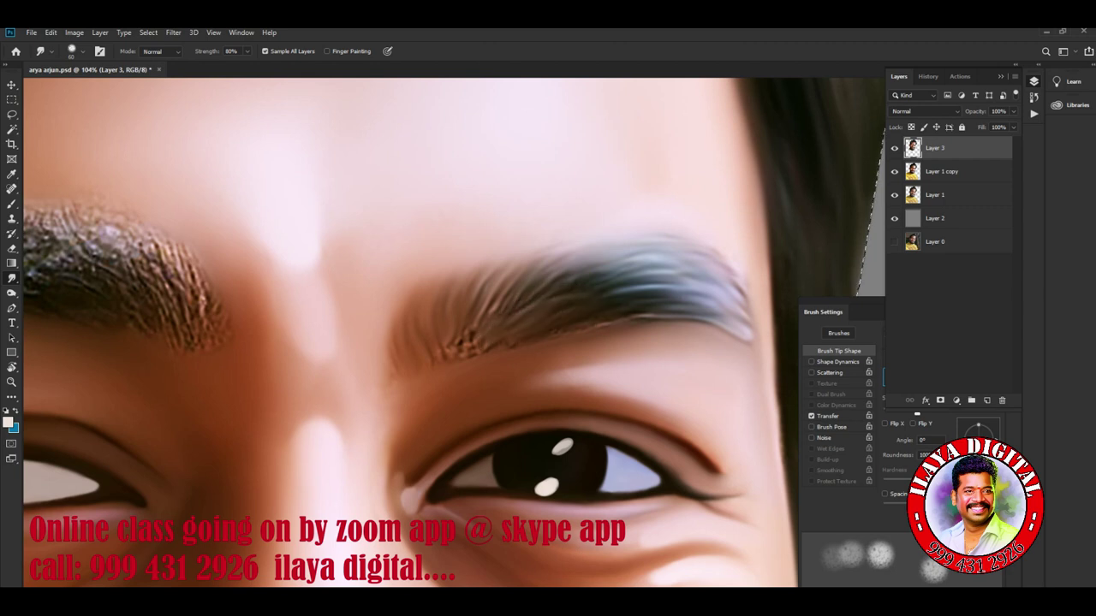
left_click_drag(467, 342, 445, 352)
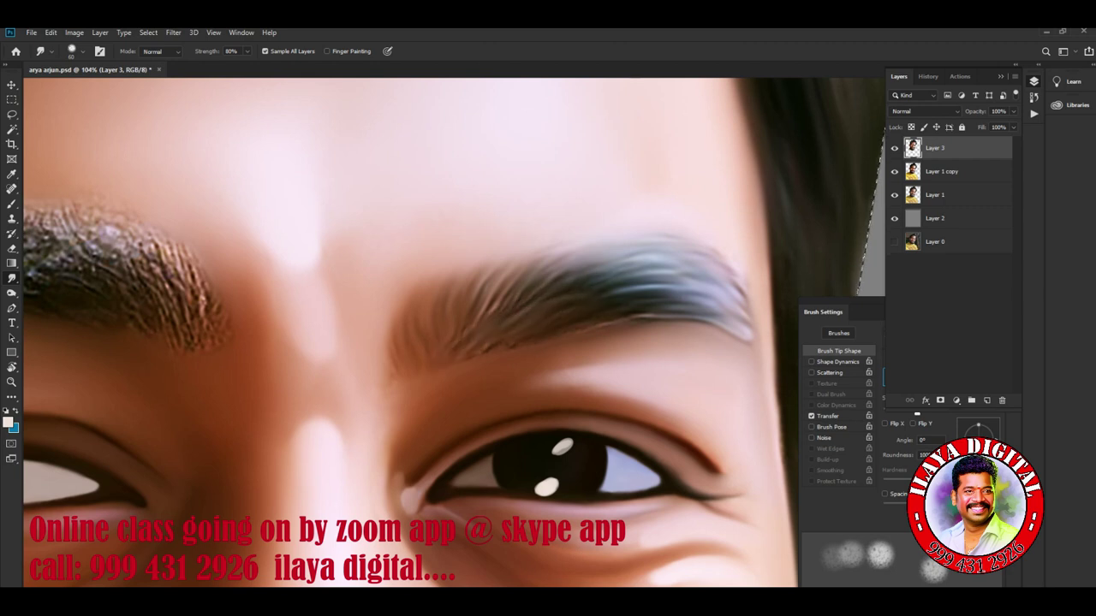
Smooth the left eyebrow's speckled outer end and middle into a dark streak
scroll(454, 333, "left", 10)
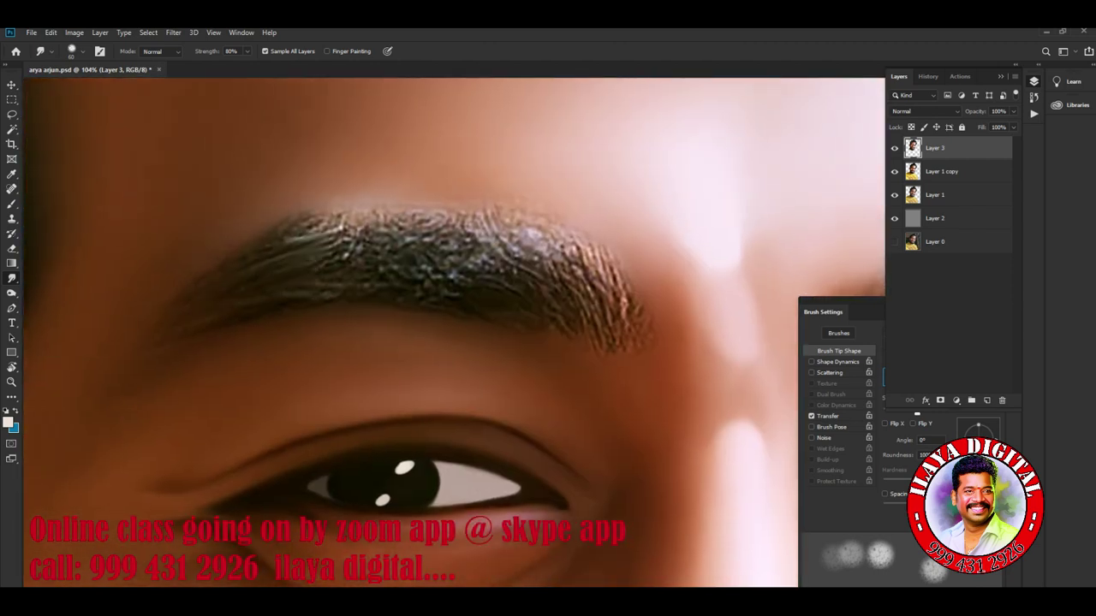
left_click_drag(295, 244, 368, 216)
left_click_drag(338, 261, 396, 270)
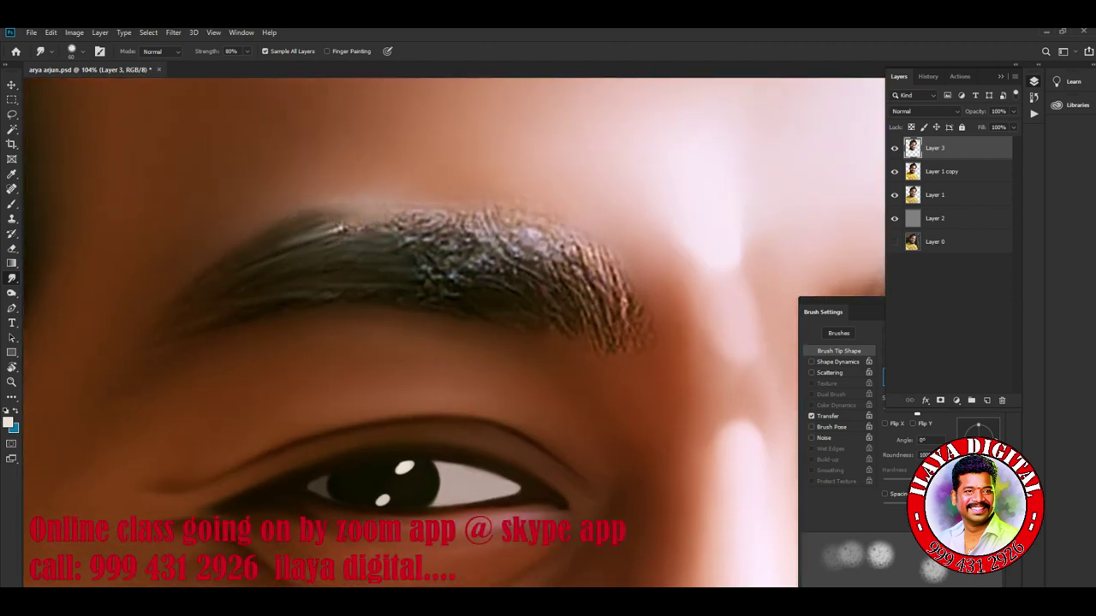
left_click_drag(321, 240, 458, 227)
left_click_drag(303, 218, 484, 227)
left_click_drag(422, 269, 458, 291)
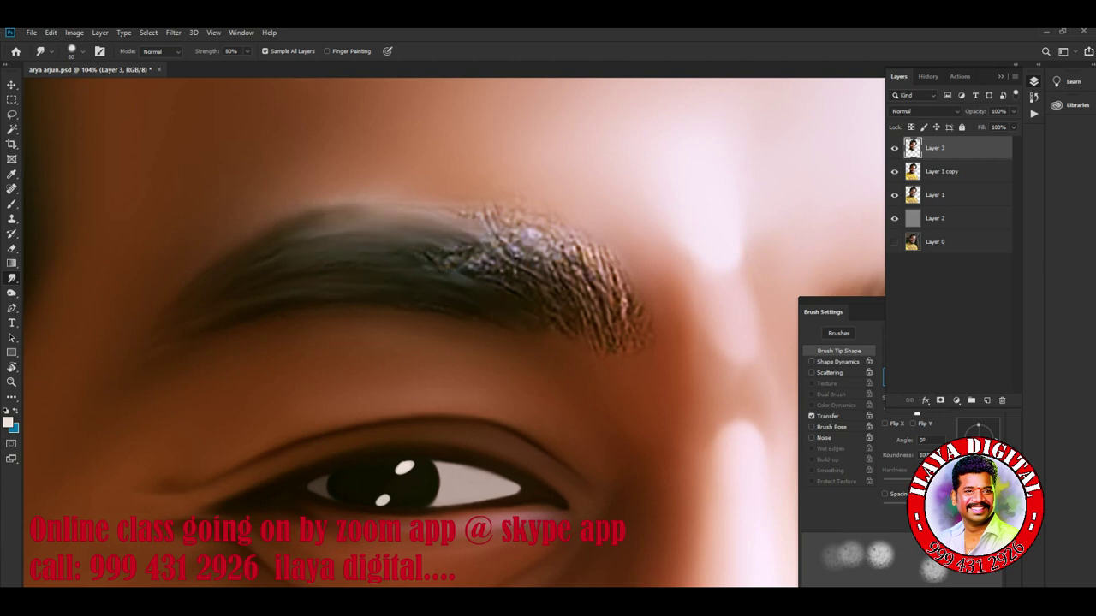
Smooth the left eyebrow's inner end and even out the leftover dark streaks
left_click_drag(471, 264, 561, 321)
left_click_drag(505, 253, 625, 329)
left_click_drag(543, 240, 633, 313)
mouse_move(591, 249)
left_mouse_down()
mouse_move(642, 310)
mouse_move(635, 329)
left_mouse_up()
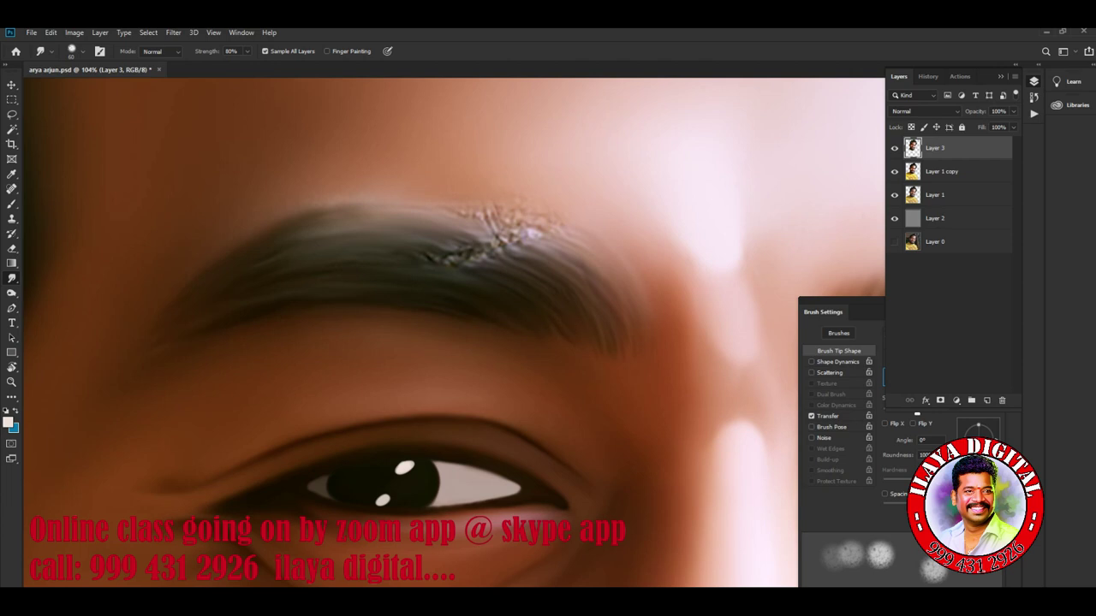
left_click_drag(481, 233, 514, 250)
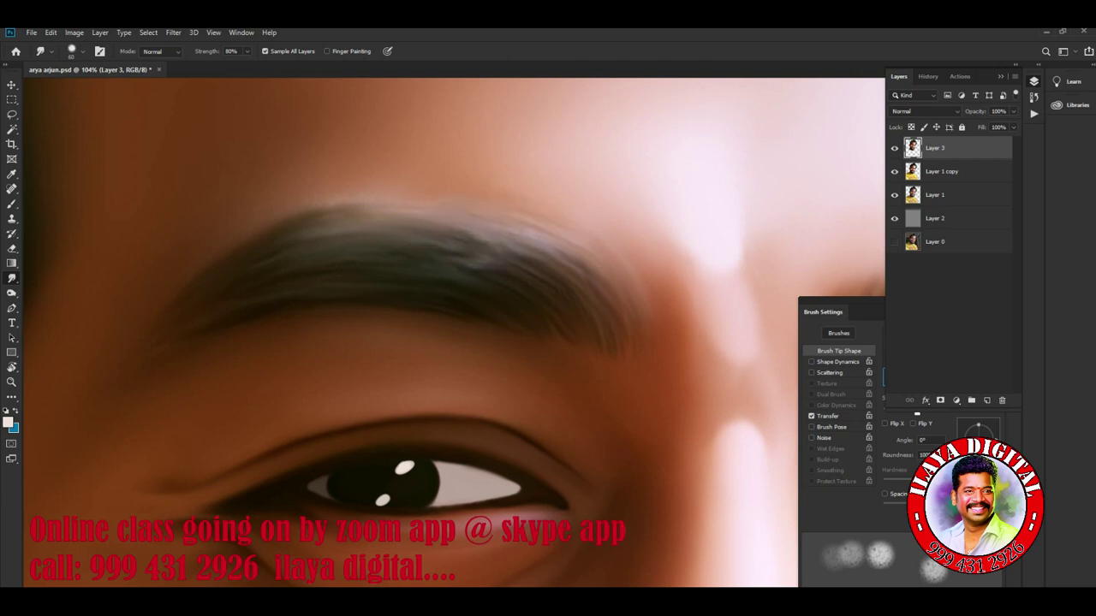
scroll(326, 231, "down", 3)
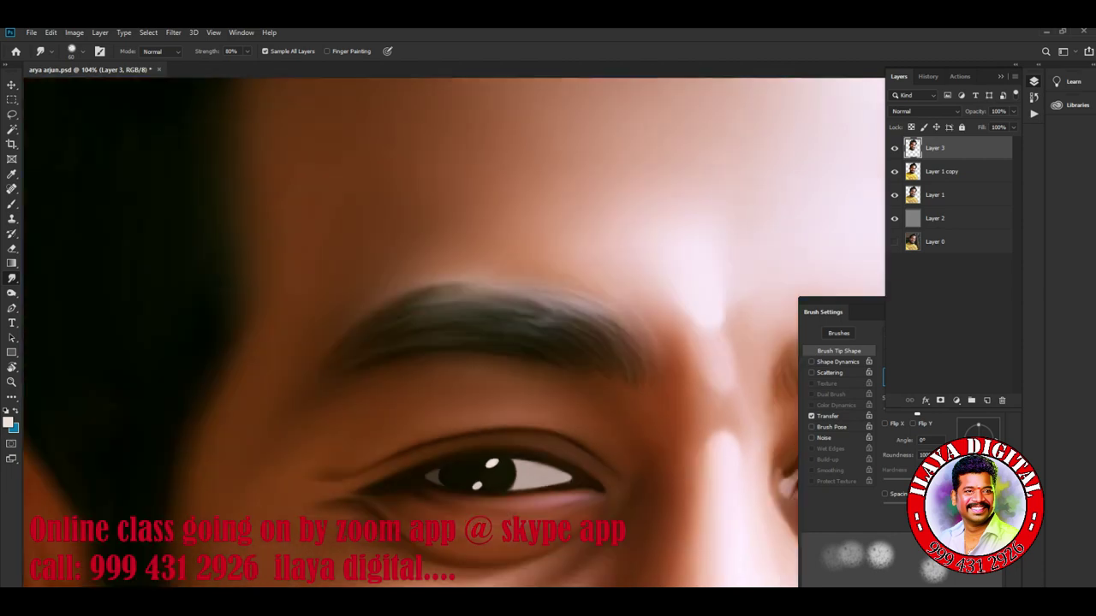
scroll(326, 231, "down", 2)
scroll(327, 232, "down", 2)
scroll(327, 231, "down", 2)
scroll(377, 326, "down", 2)
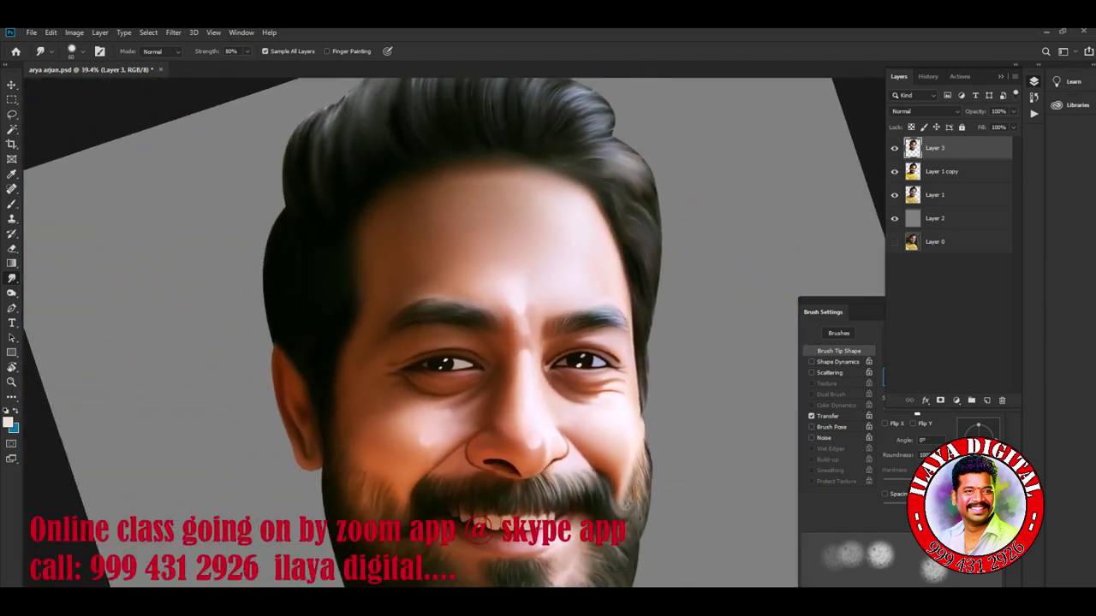
scroll(377, 325, "down", 1)
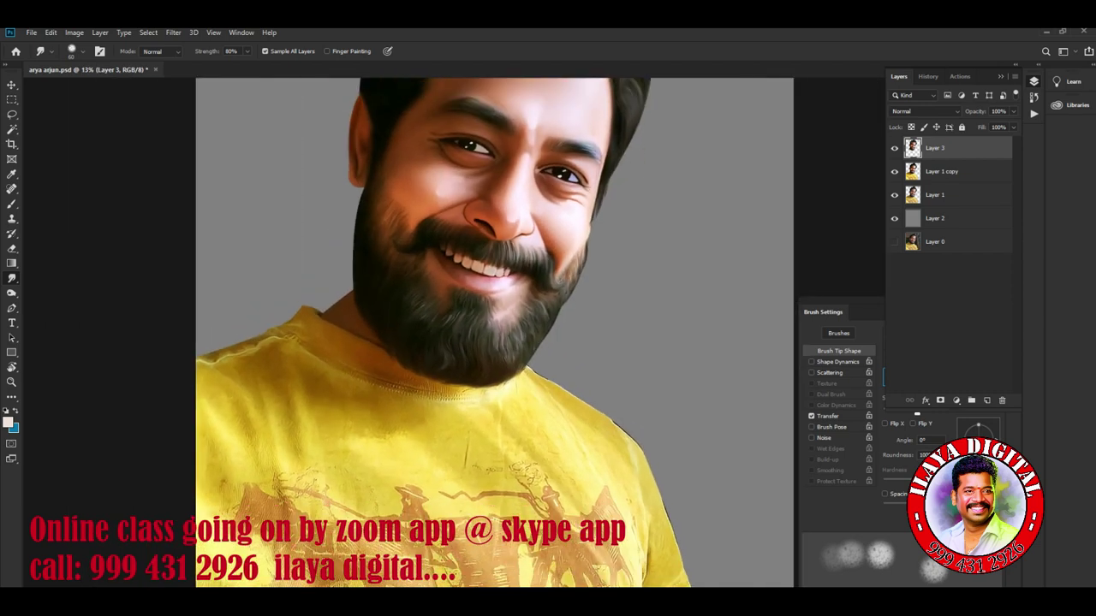
scroll(505, 343, "down", 2)
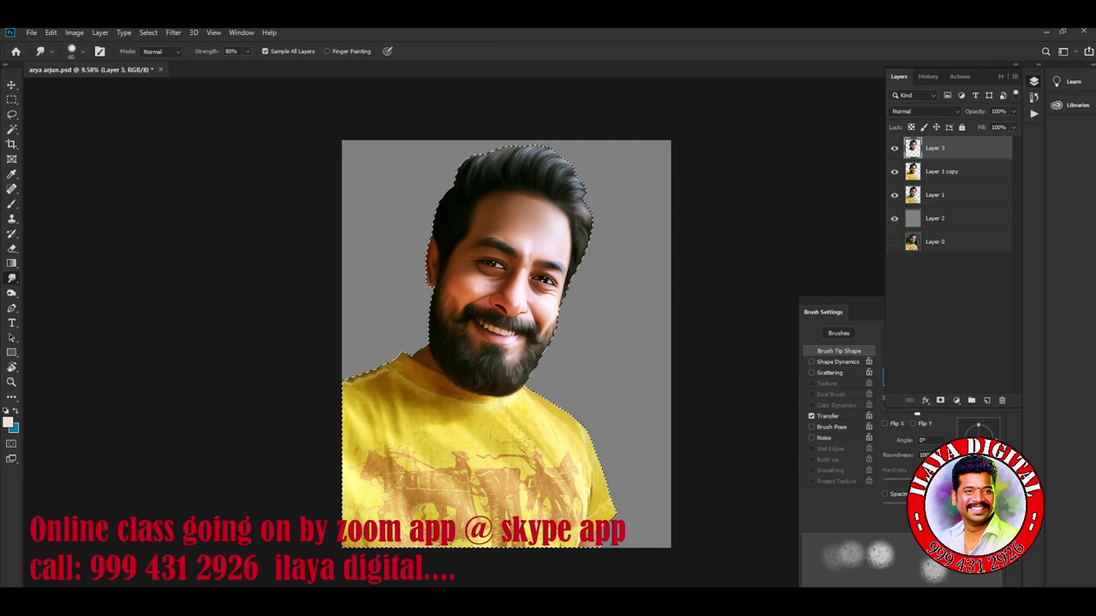